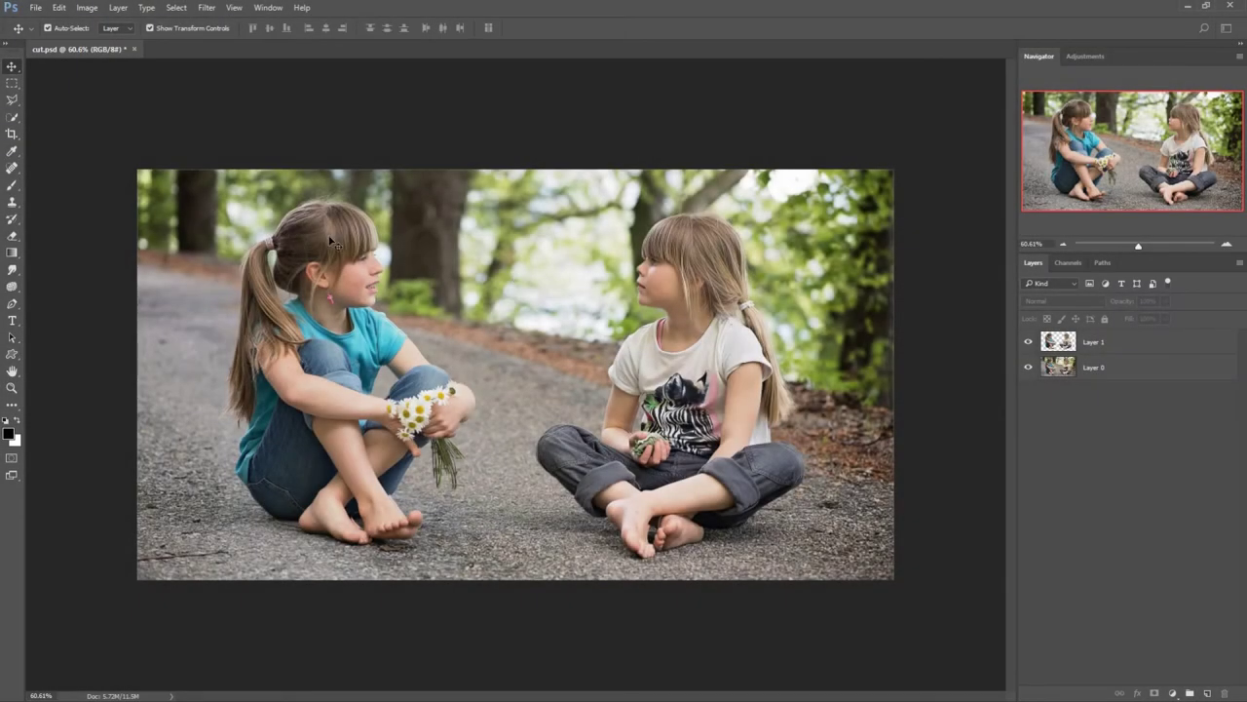
Step: Create a new white document 2300 × 1500 pixels in size
click(37, 10)
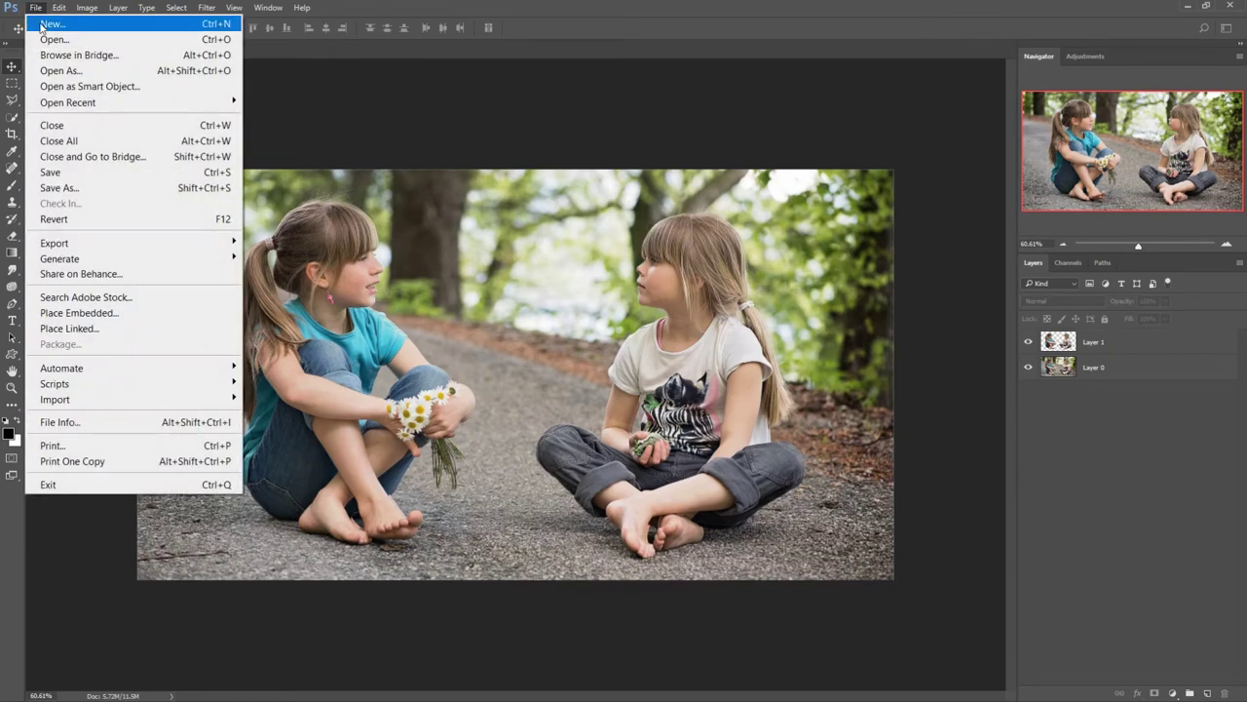
click(40, 23)
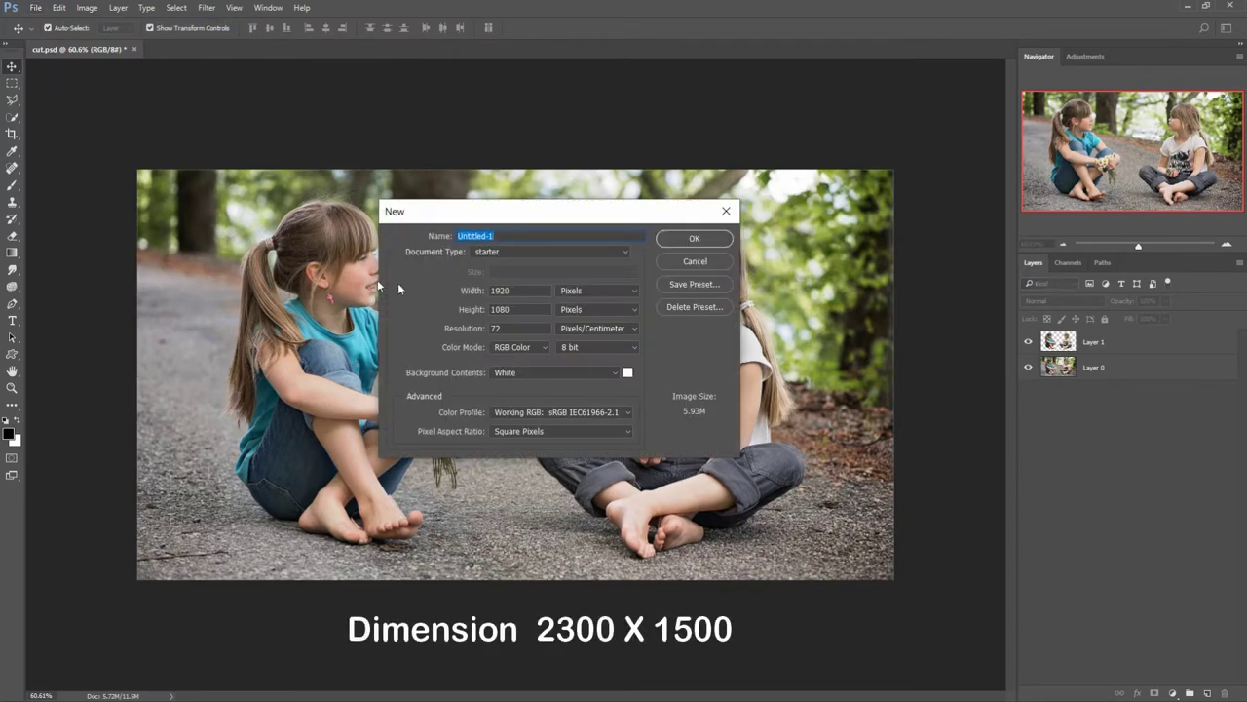
drag(516, 290, 468, 290)
text(2300)
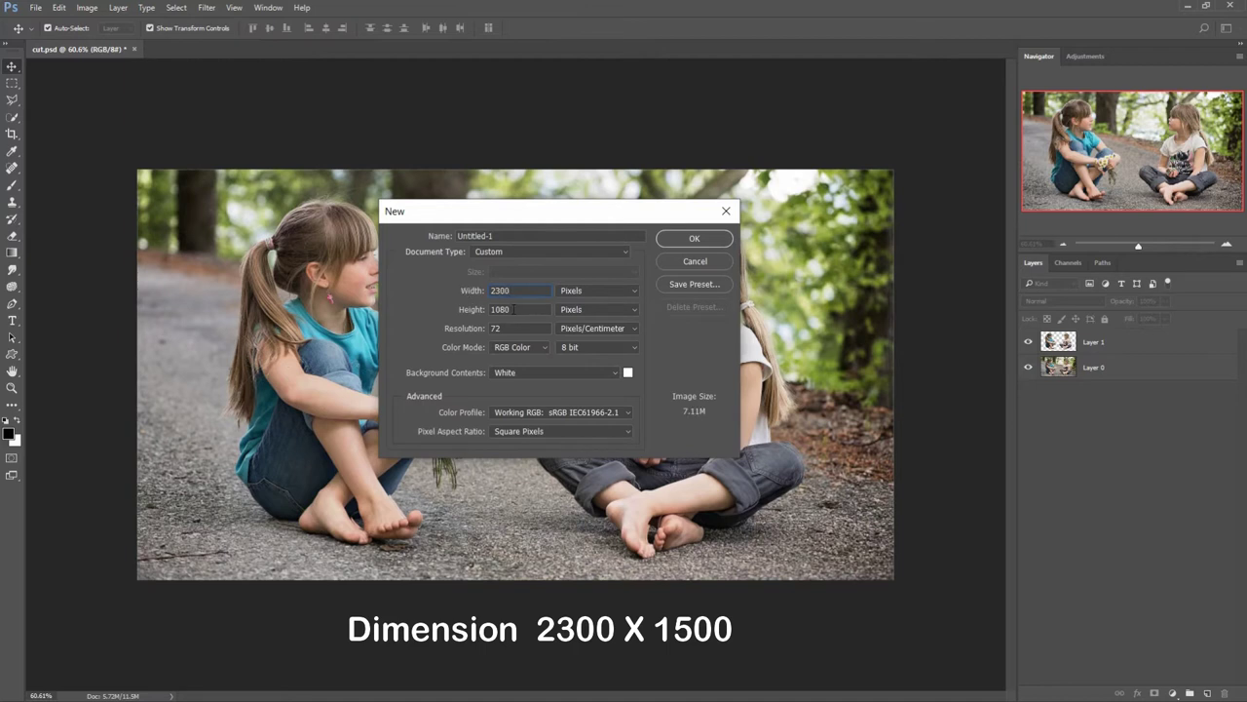
drag(513, 309, 474, 309)
text(15)
text(00)
click(587, 292)
click(581, 309)
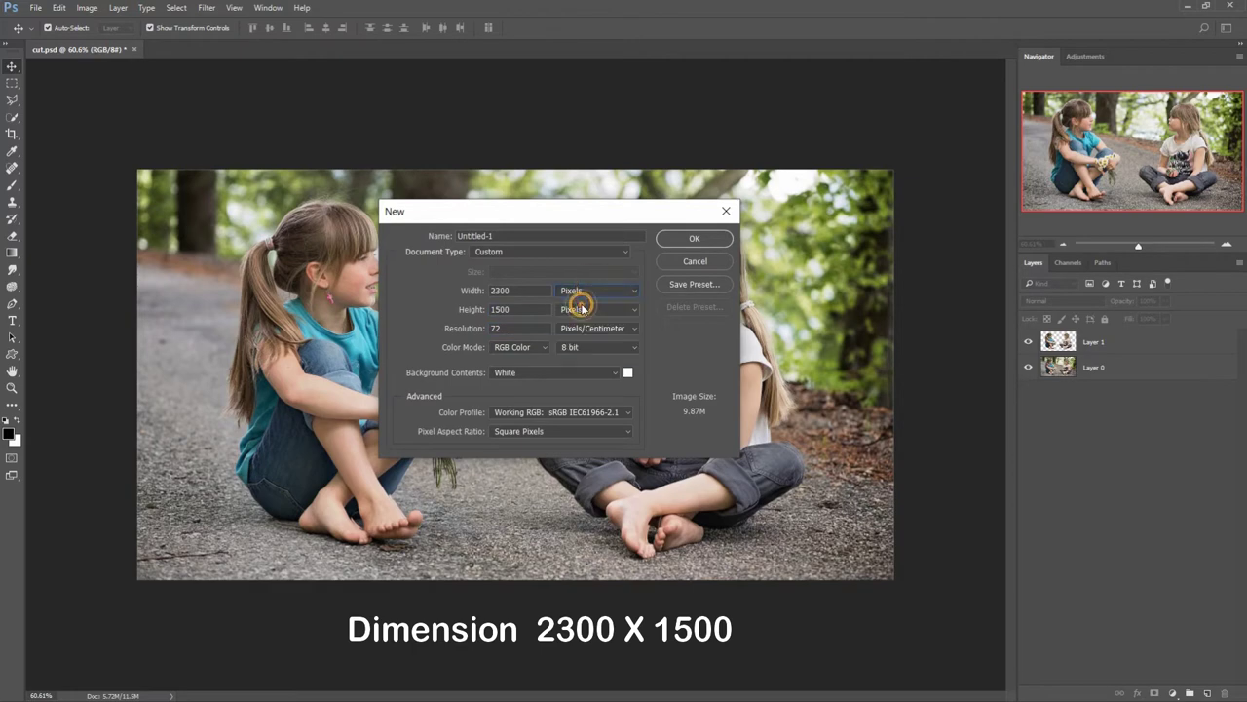
click(692, 239)
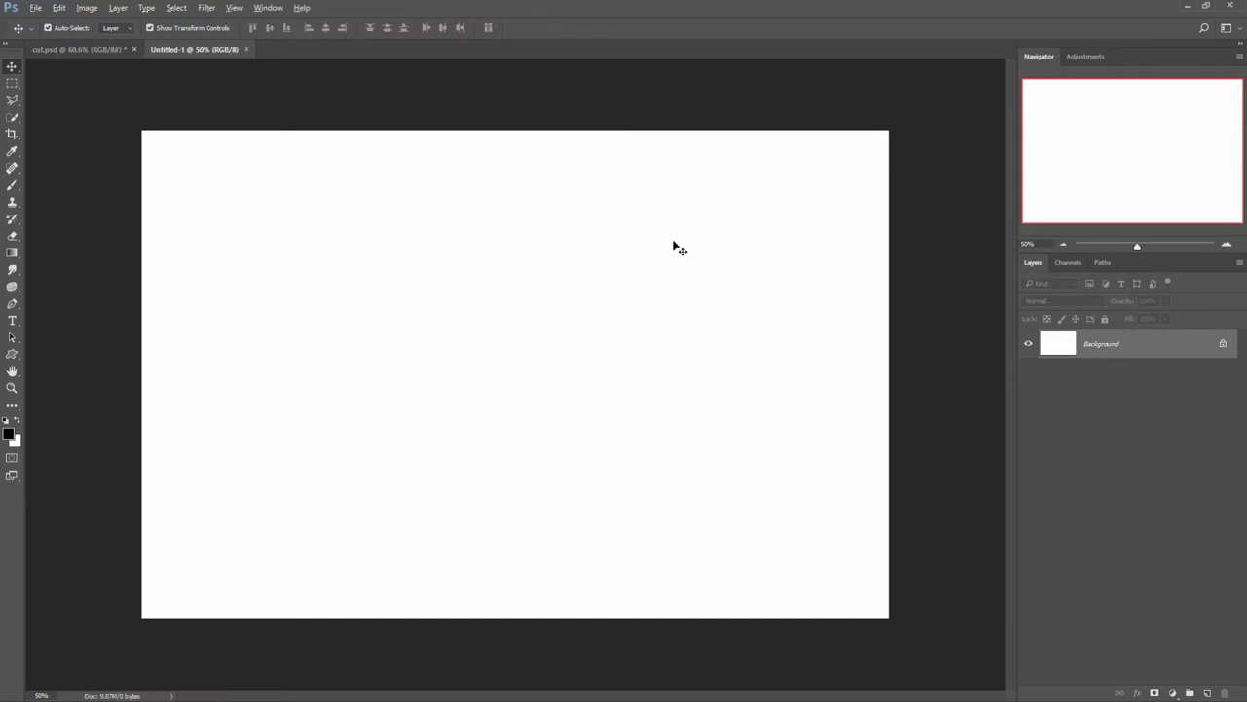
Step: Add a Solid Color fill layer in grey #a2a2a2 covering the canvas
scroll(675, 246, down, 1)
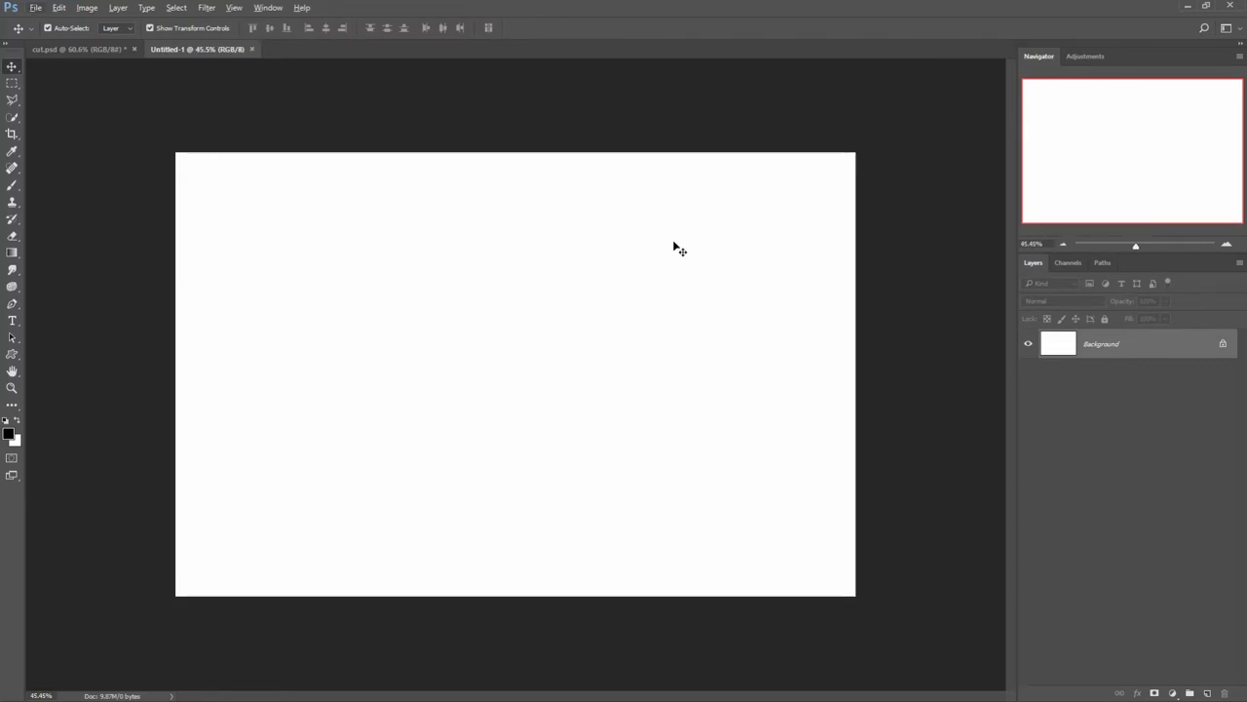
click(1172, 692)
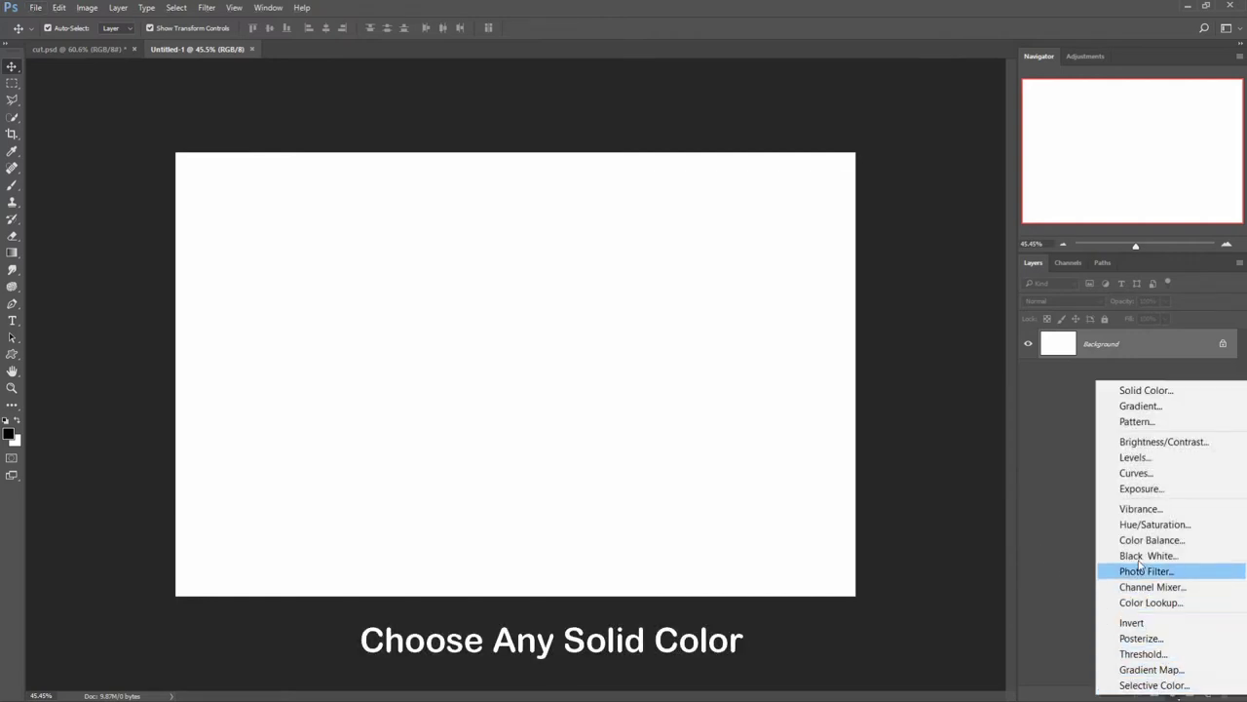
click(1151, 389)
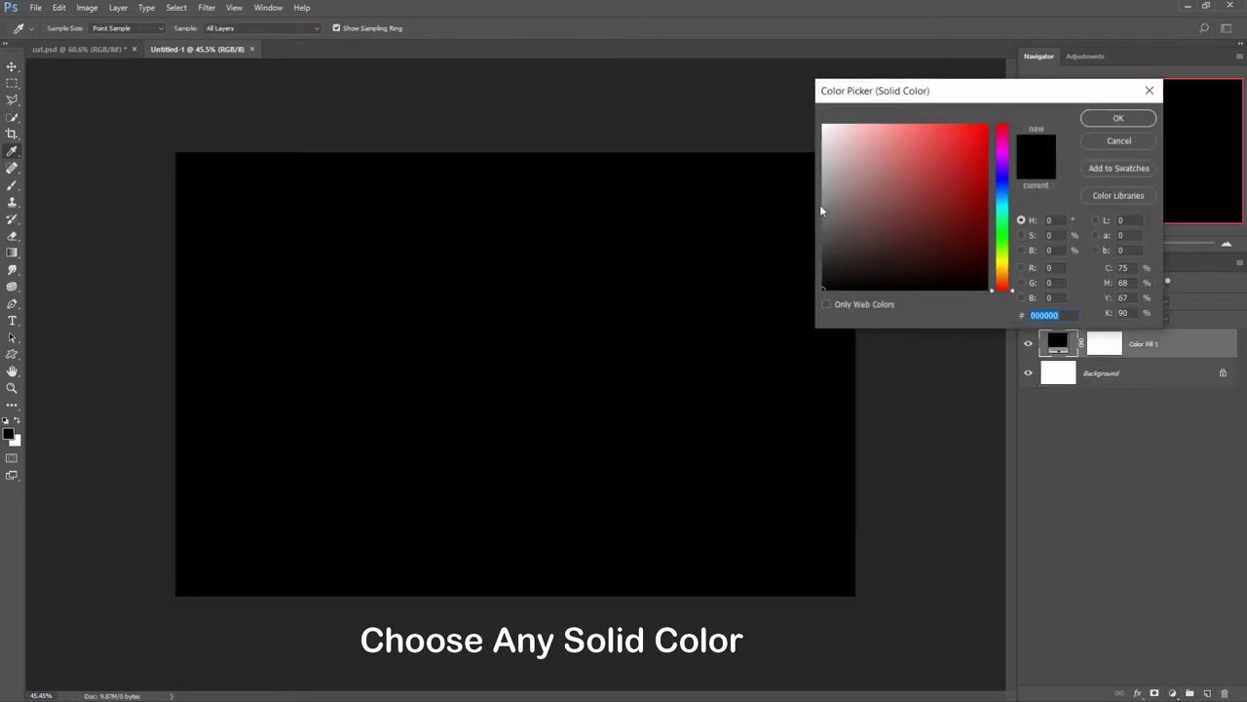
click(823, 184)
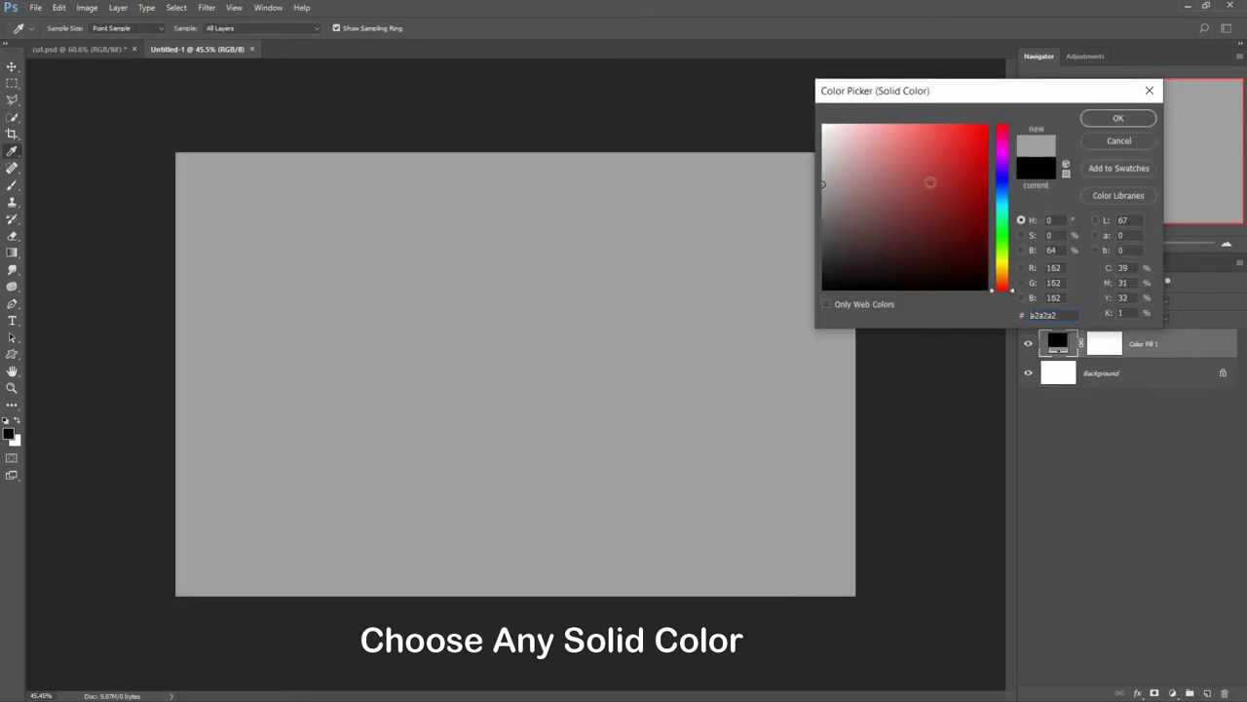
click(1101, 121)
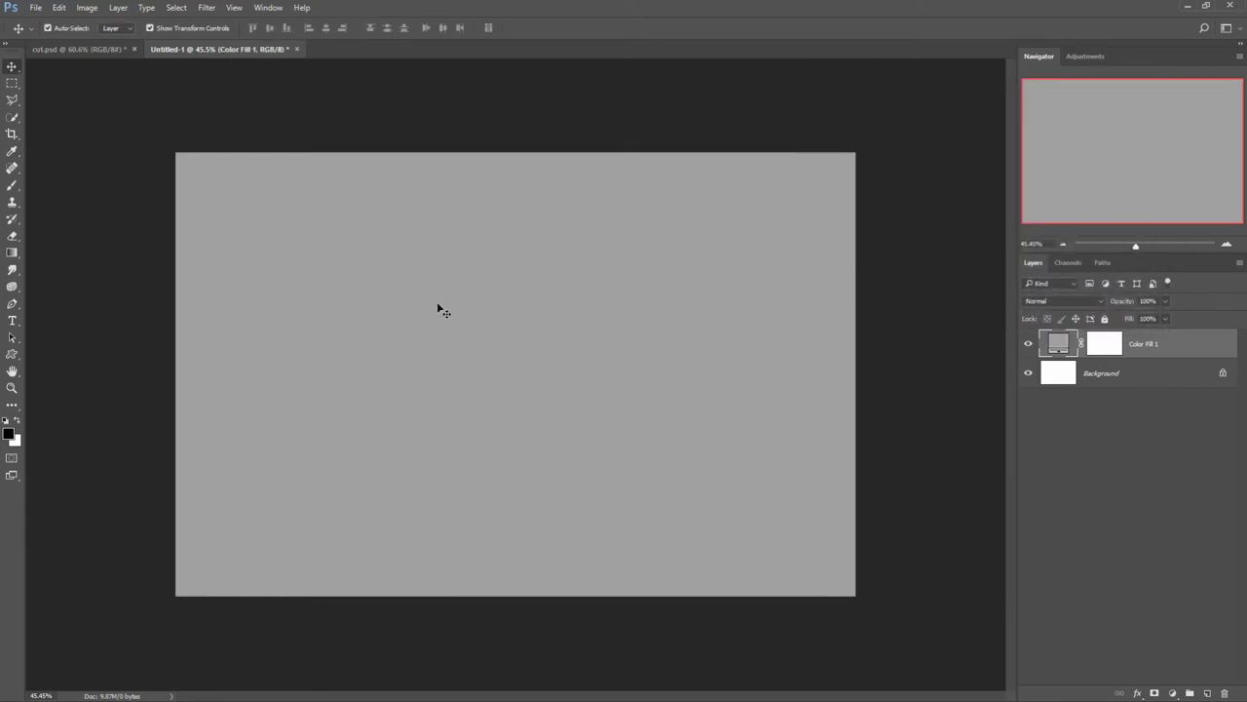
Step: Place the grass field photo into the document as an embedded layer
click(36, 9)
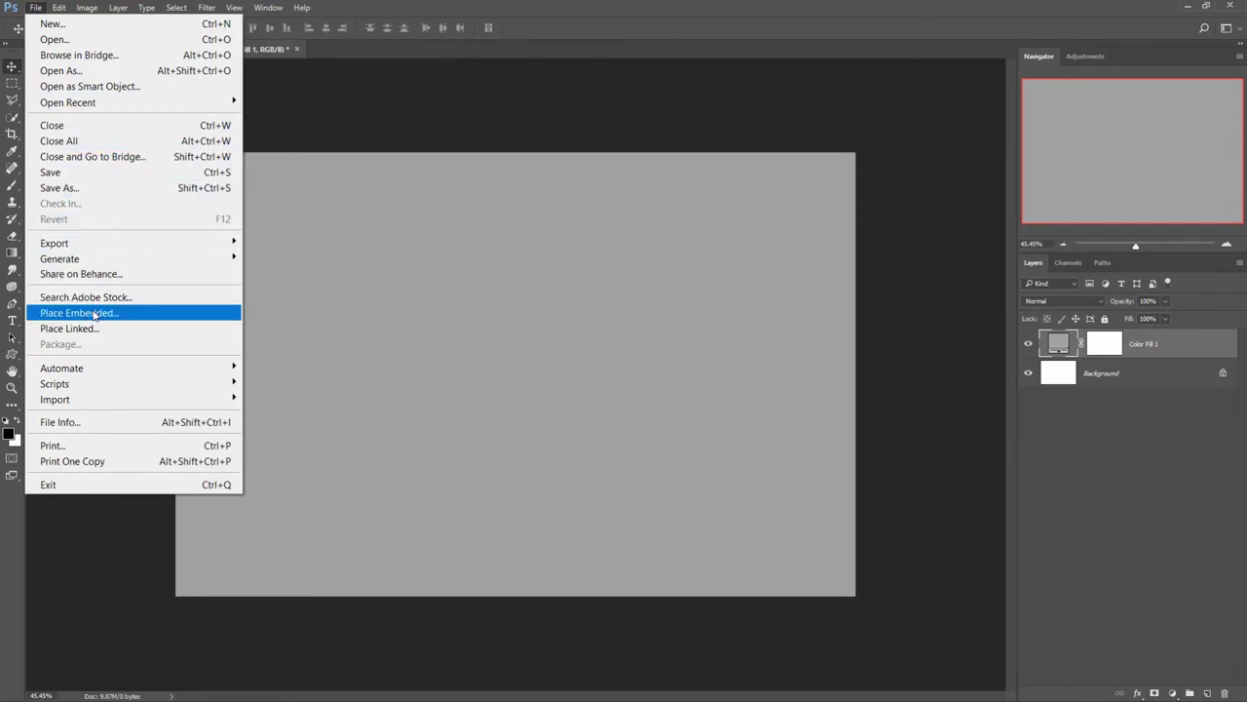
click(123, 314)
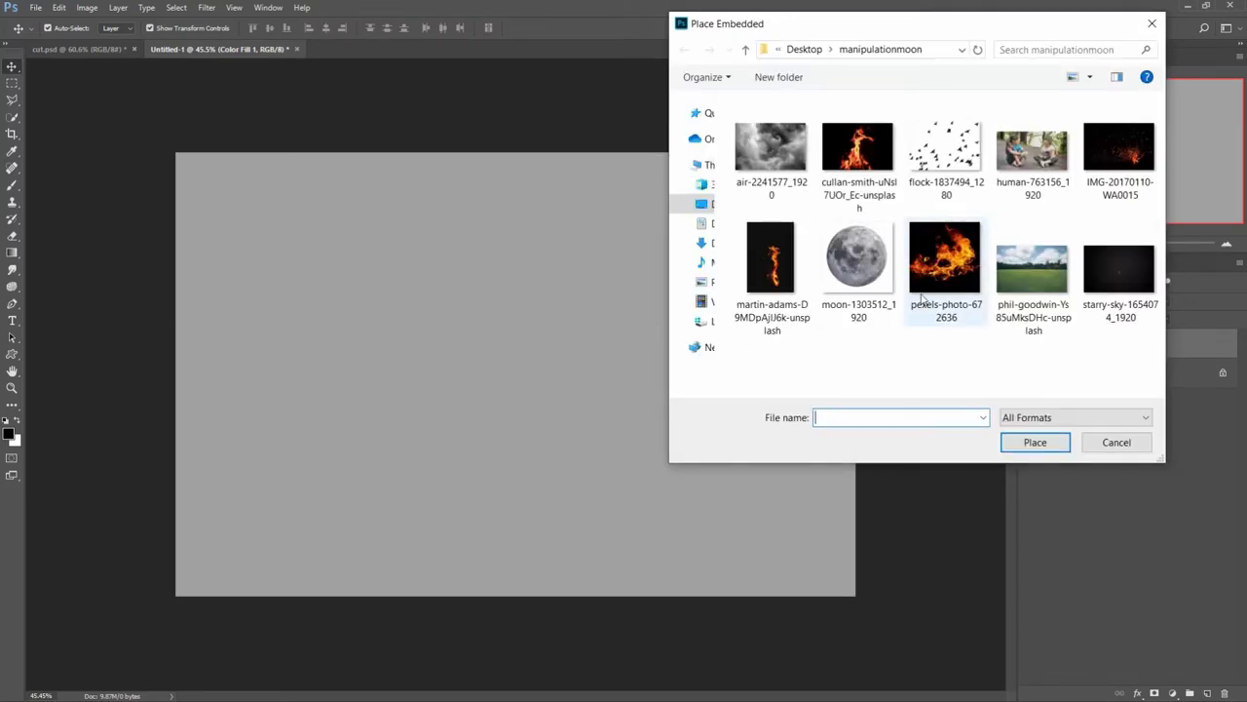
click(1030, 262)
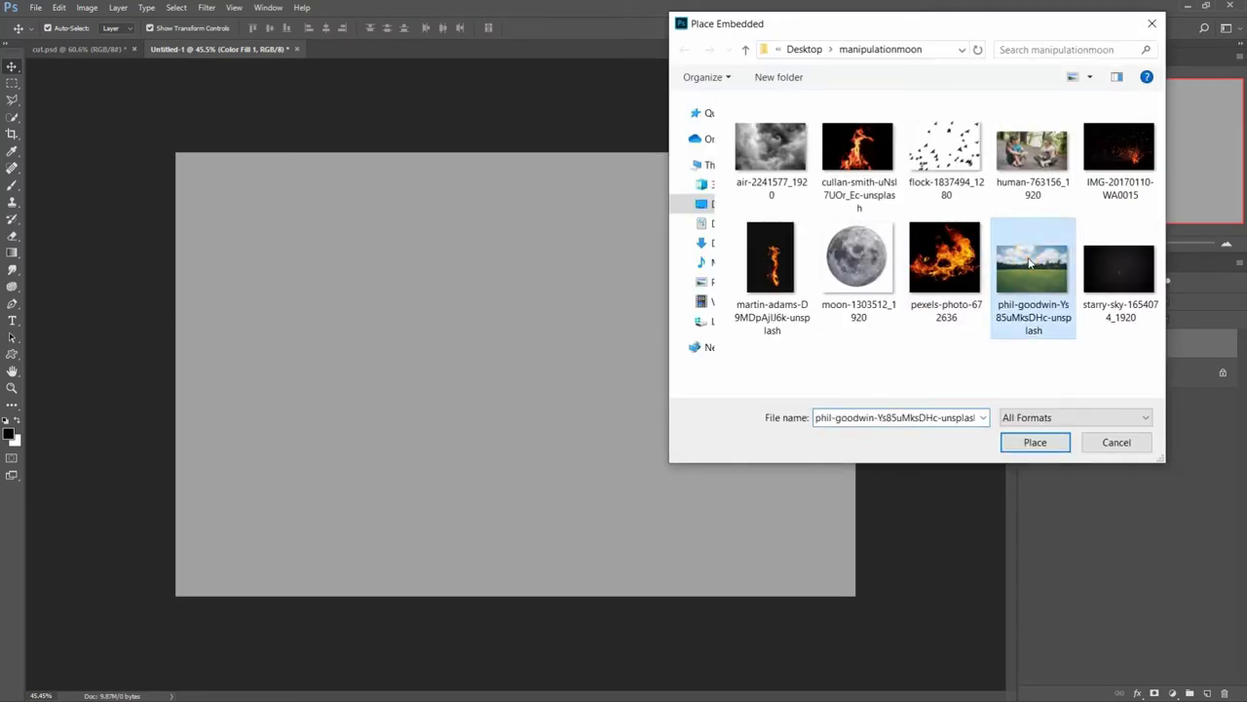
click(1043, 442)
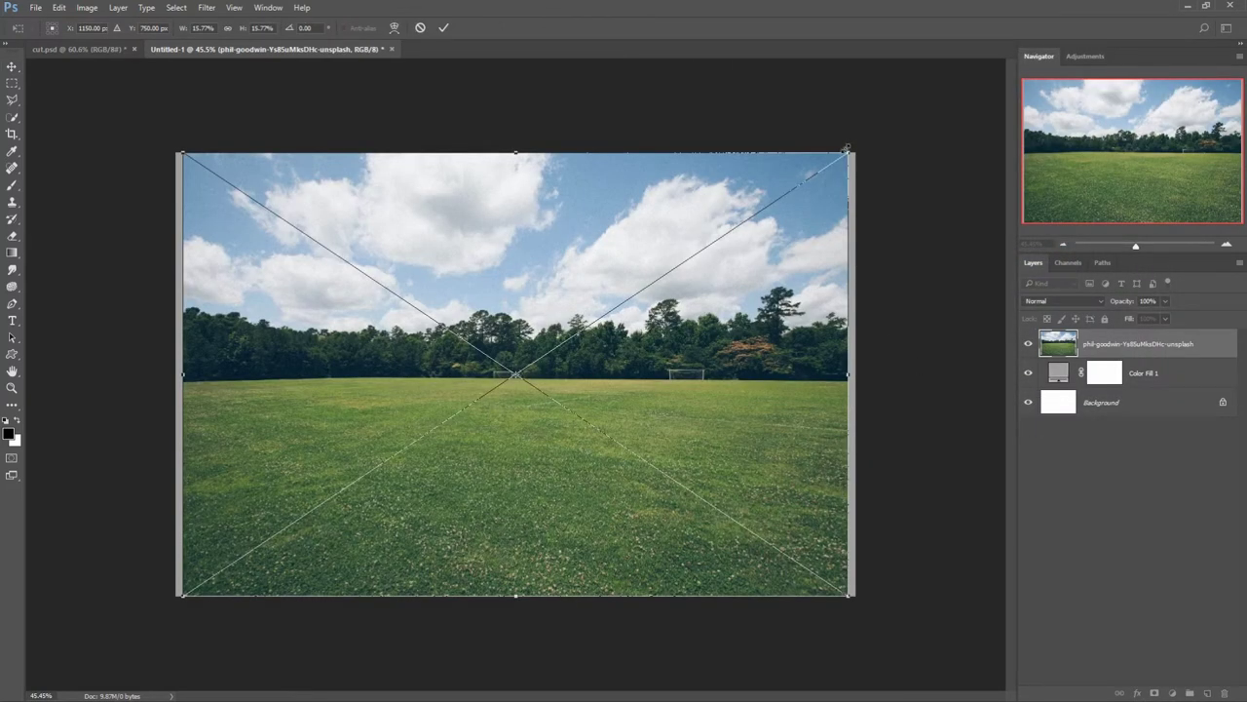
Step: Scale the field photo up to cover the canvas, centre it, and commit
drag(846, 149, 874, 134)
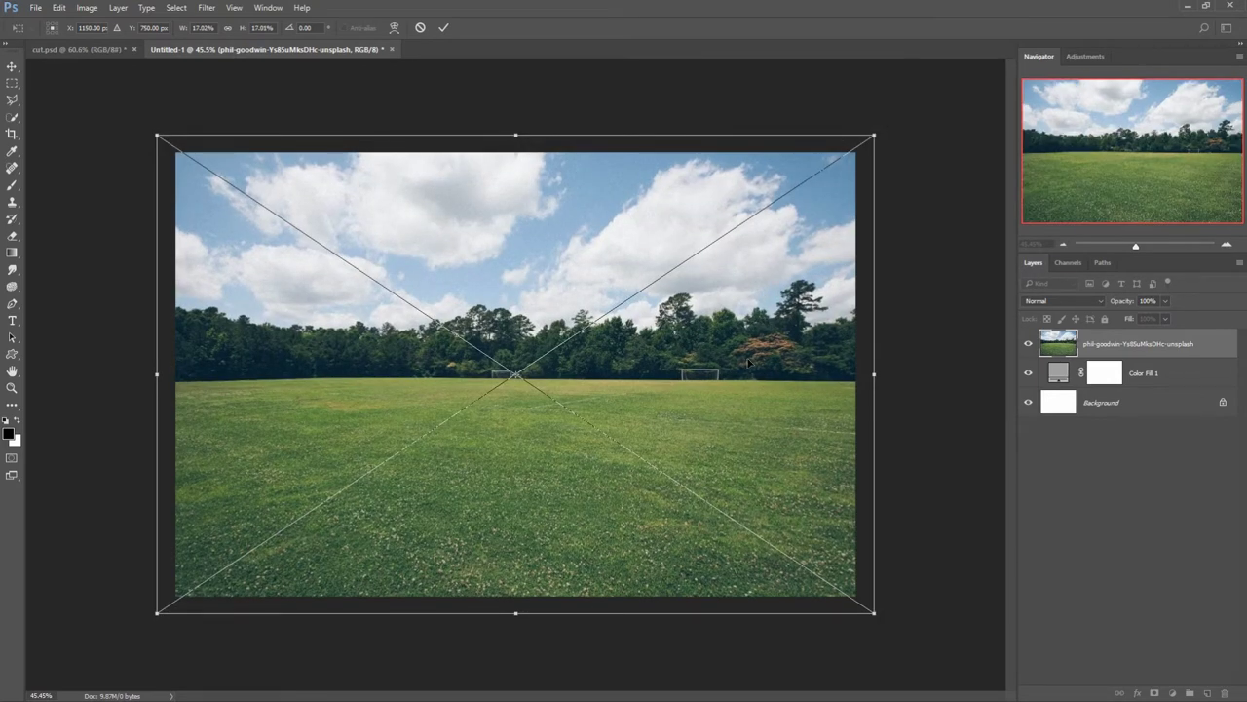
drag(751, 424, 749, 416)
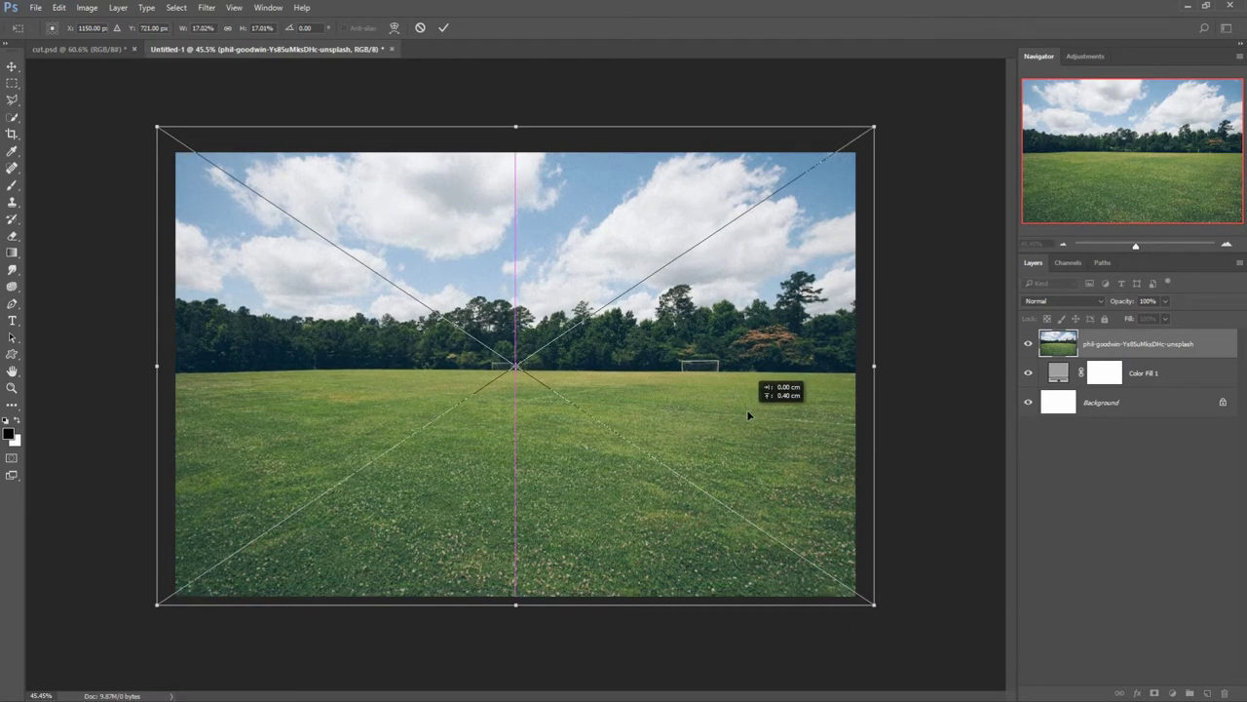
drag(747, 414, 747, 414)
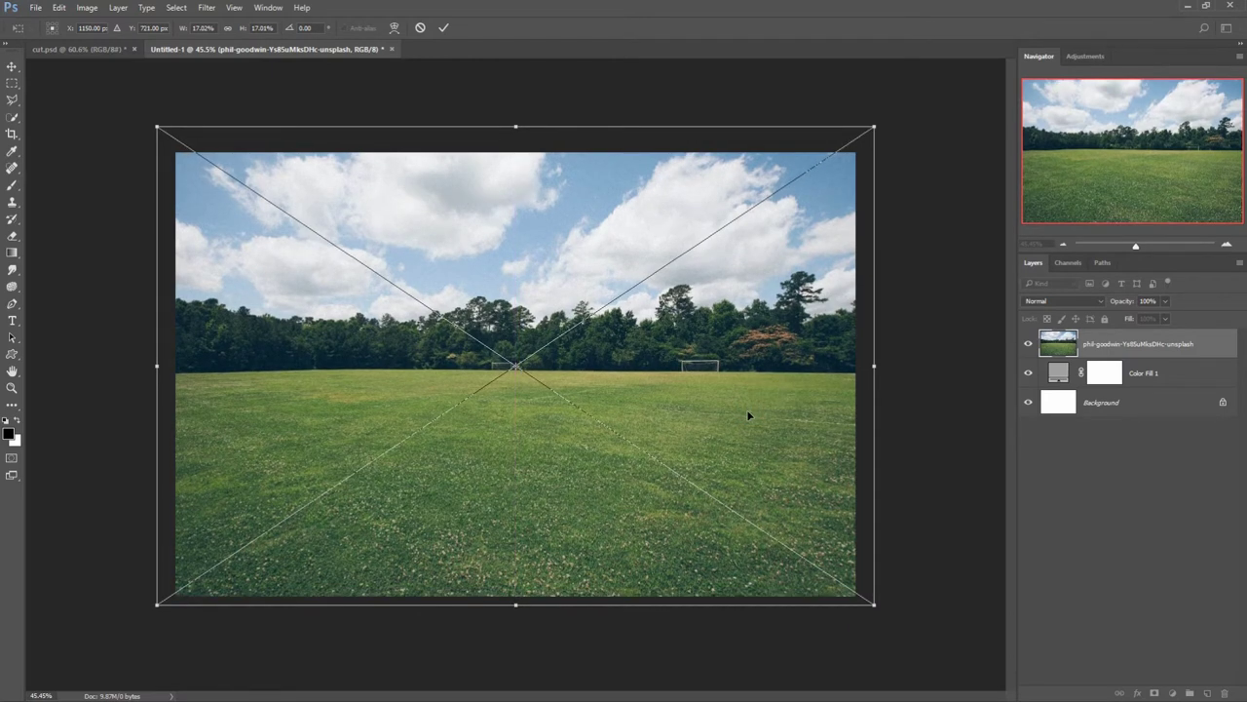
click(439, 27)
click(442, 27)
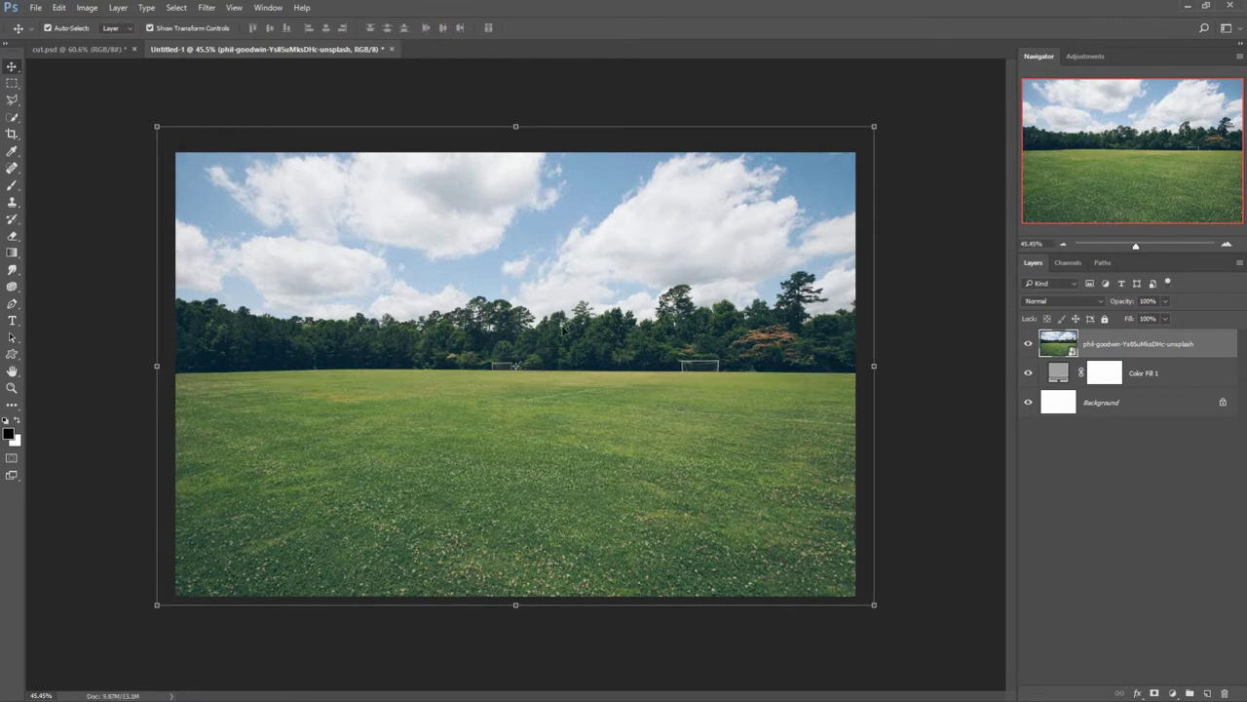
scroll(581, 381, up, 2)
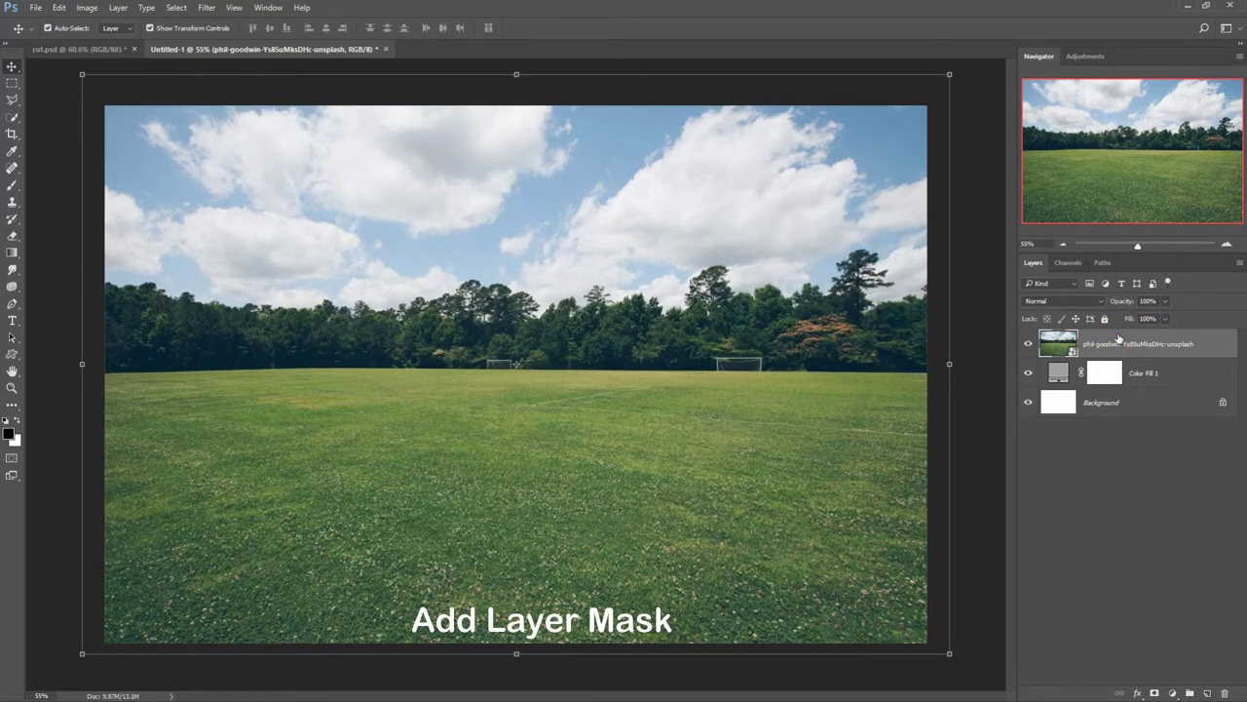
Step: Add a layer mask and set up a black-to-transparent linear gradient with default colours
click(1153, 693)
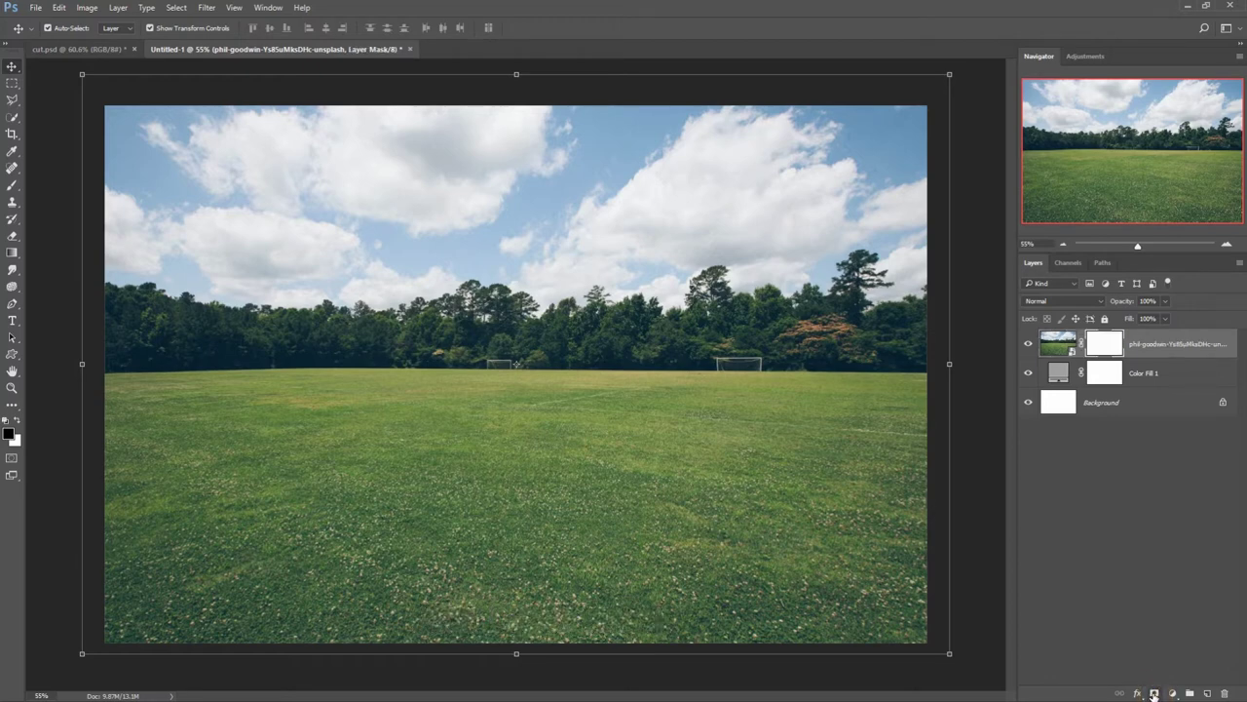
click(11, 255)
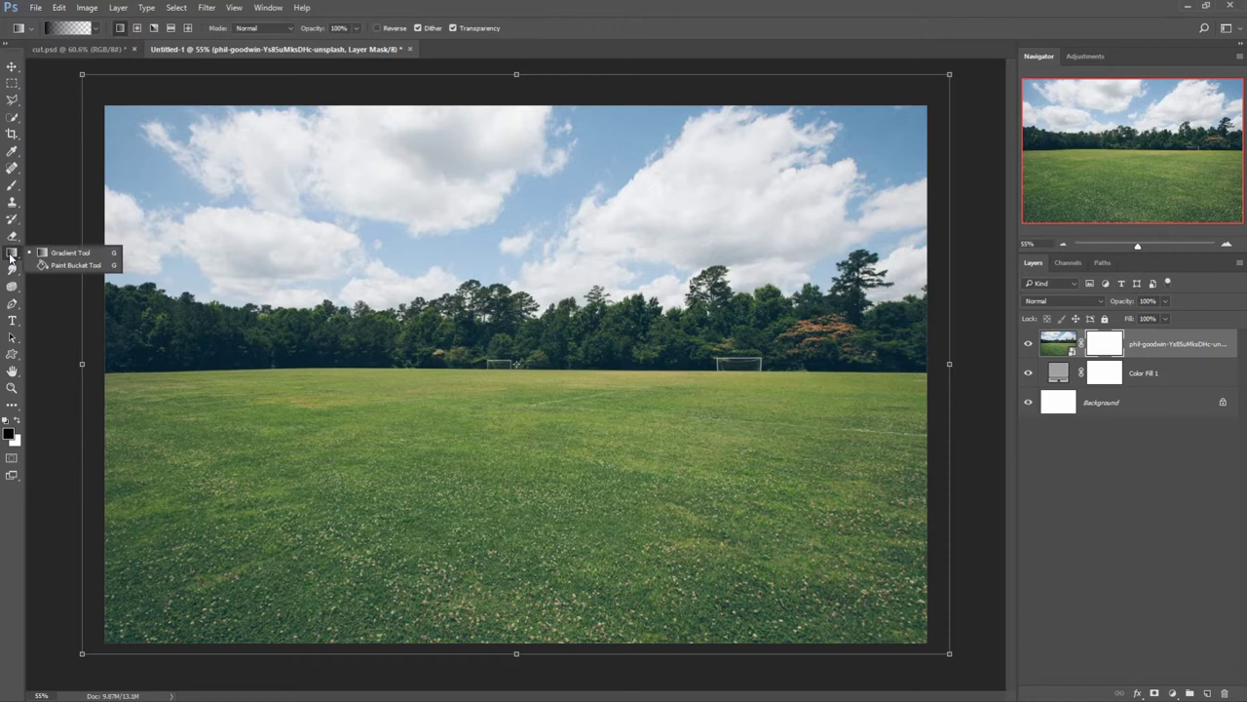
click(78, 254)
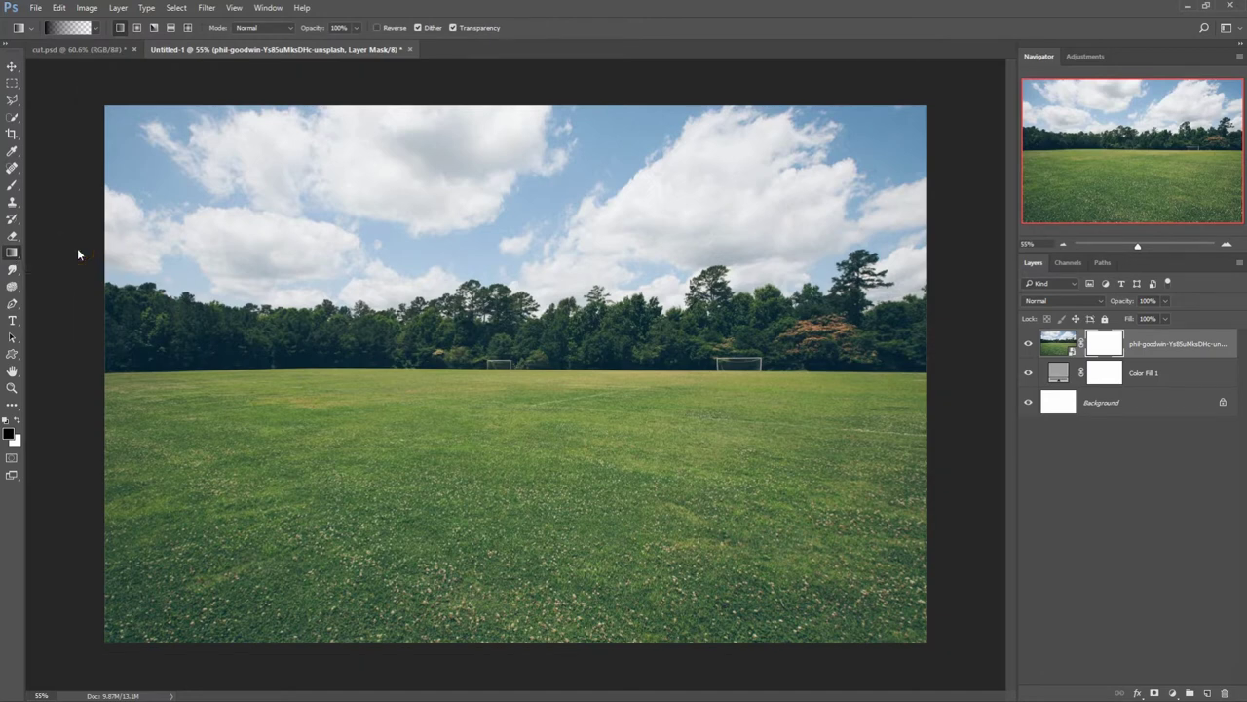
click(98, 28)
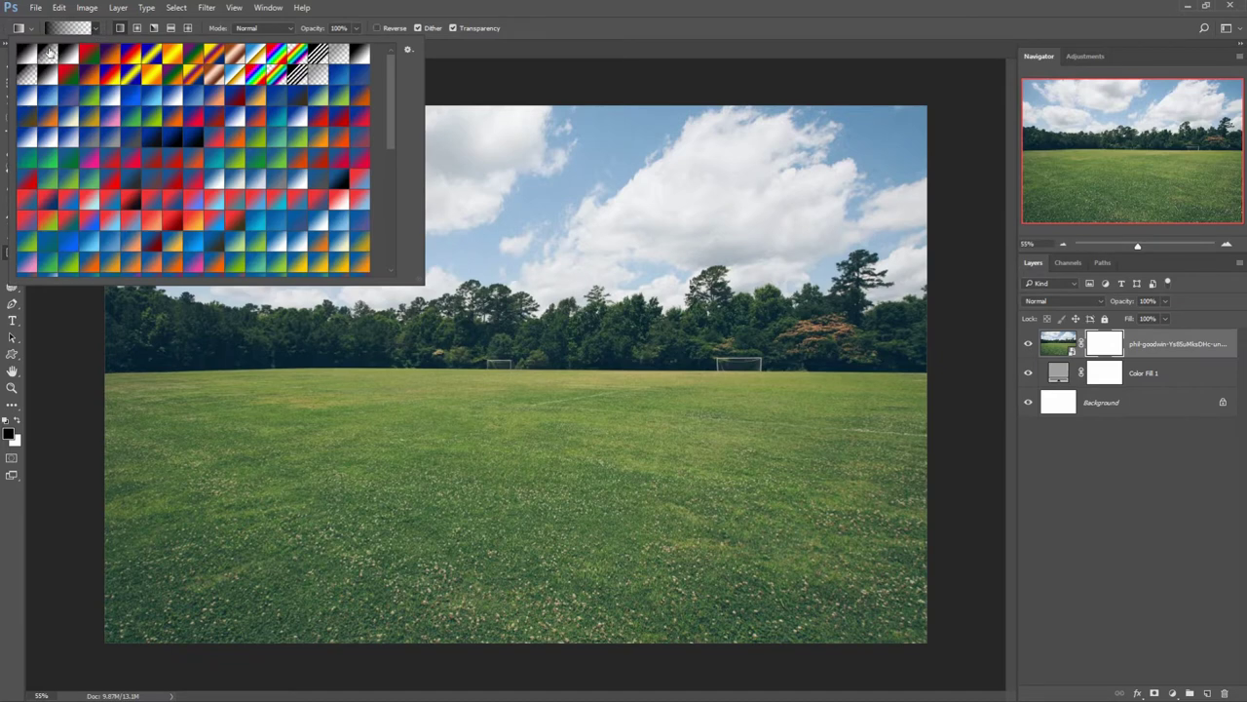
click(49, 55)
click(120, 29)
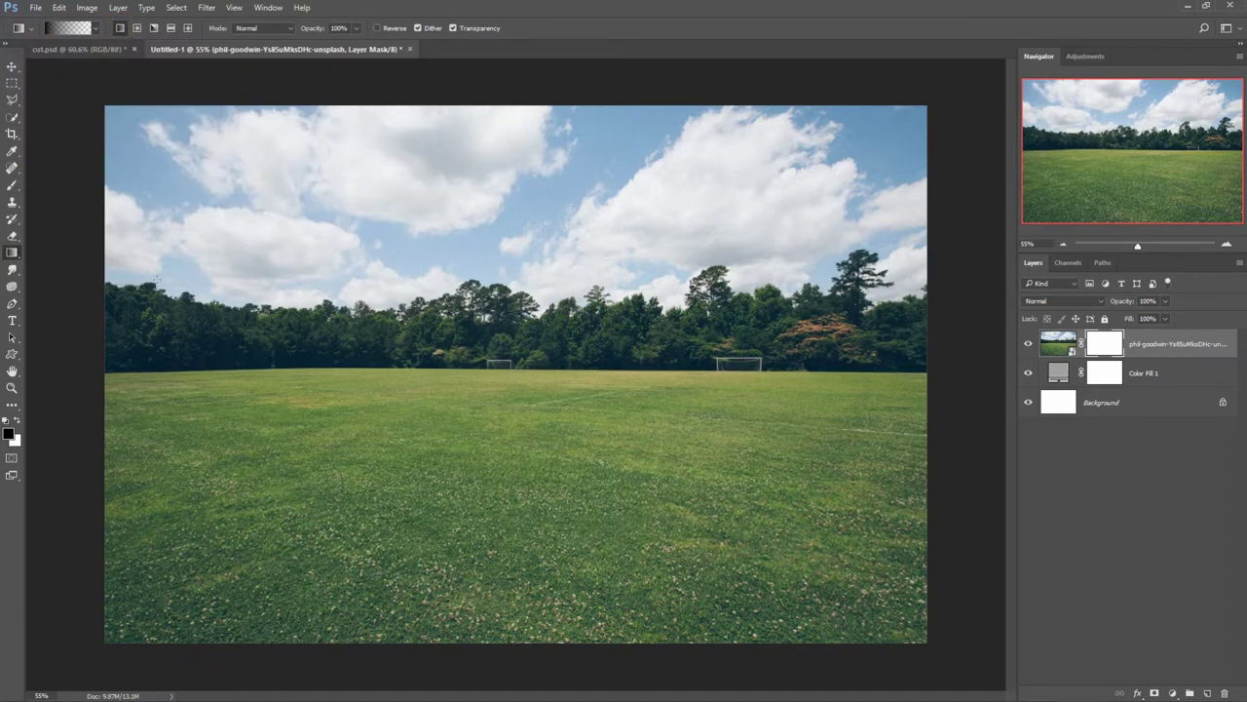
click(16, 423)
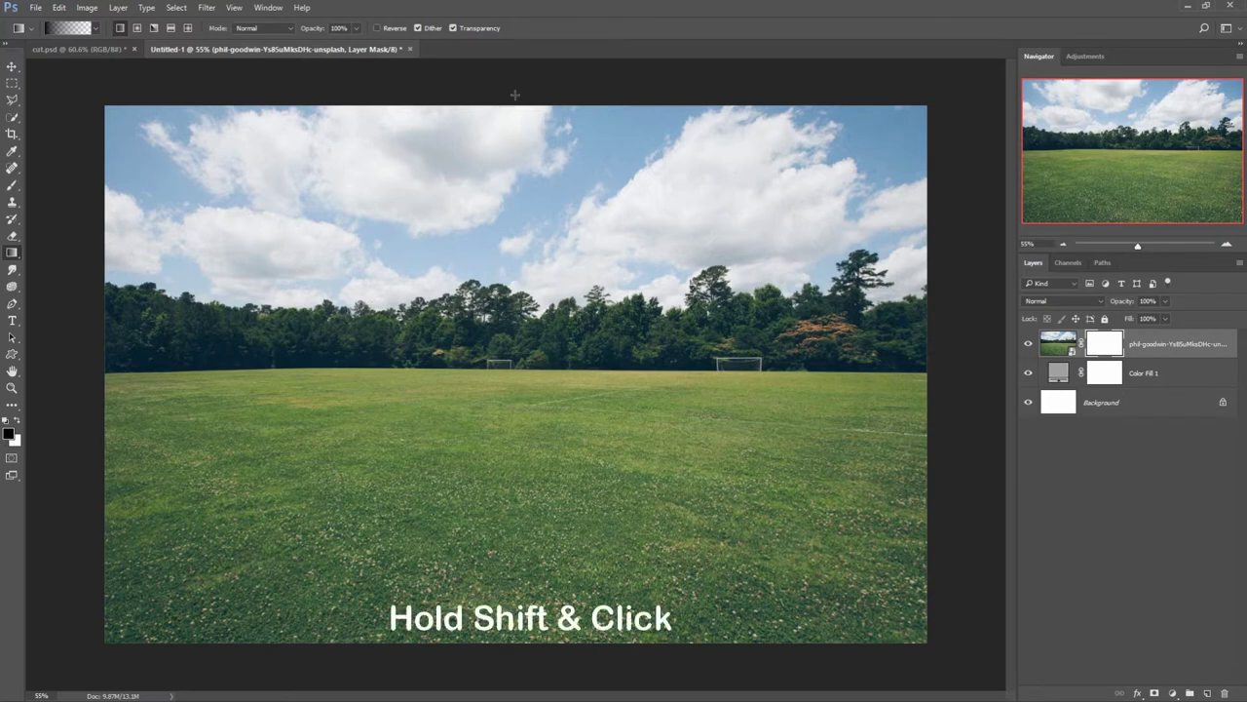
Step: Drag gradients from the top to the horizon so the sky and trees fade into haze
drag(527, 86, 526, 390)
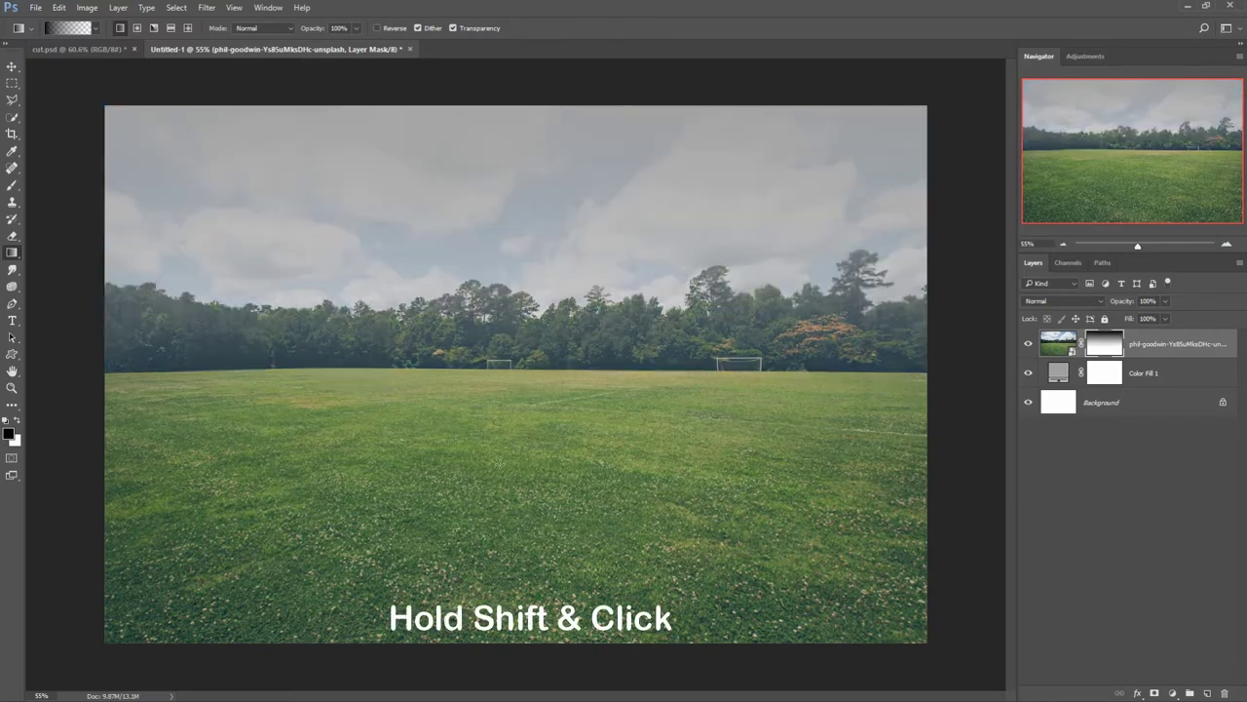
drag(534, 99, 526, 409)
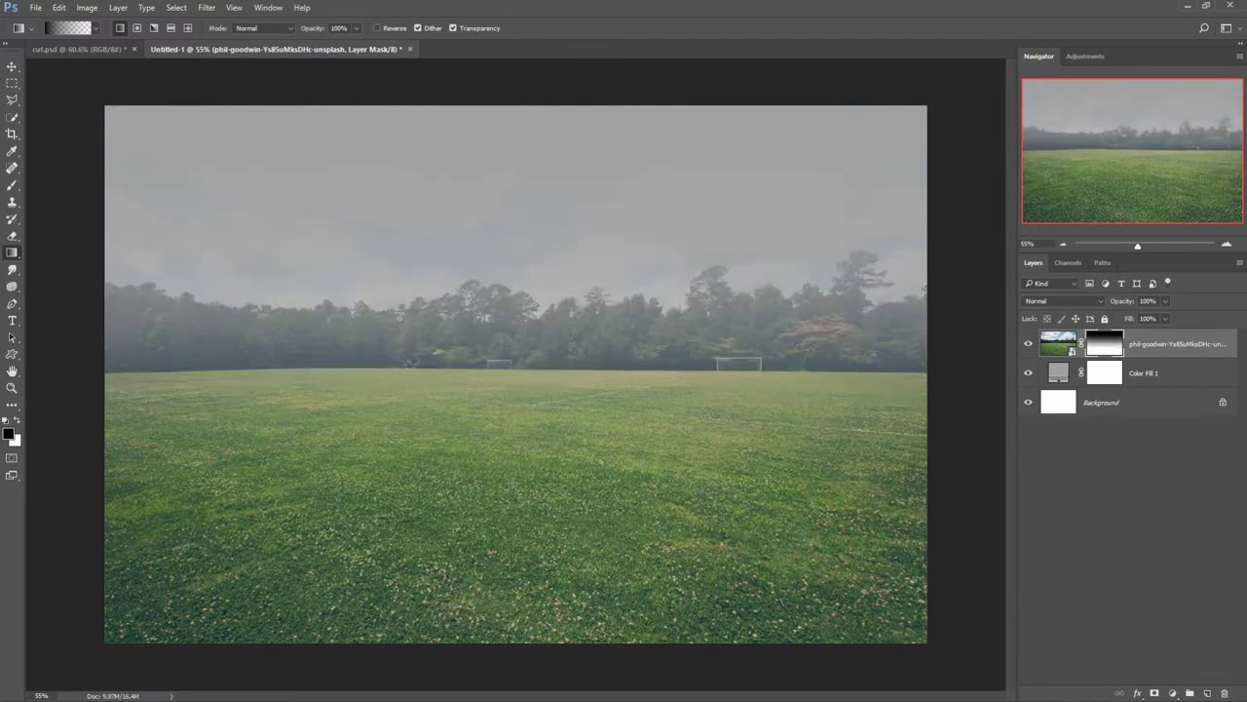
drag(514, 97, 520, 366)
drag(543, 91, 543, 414)
drag(544, 91, 544, 409)
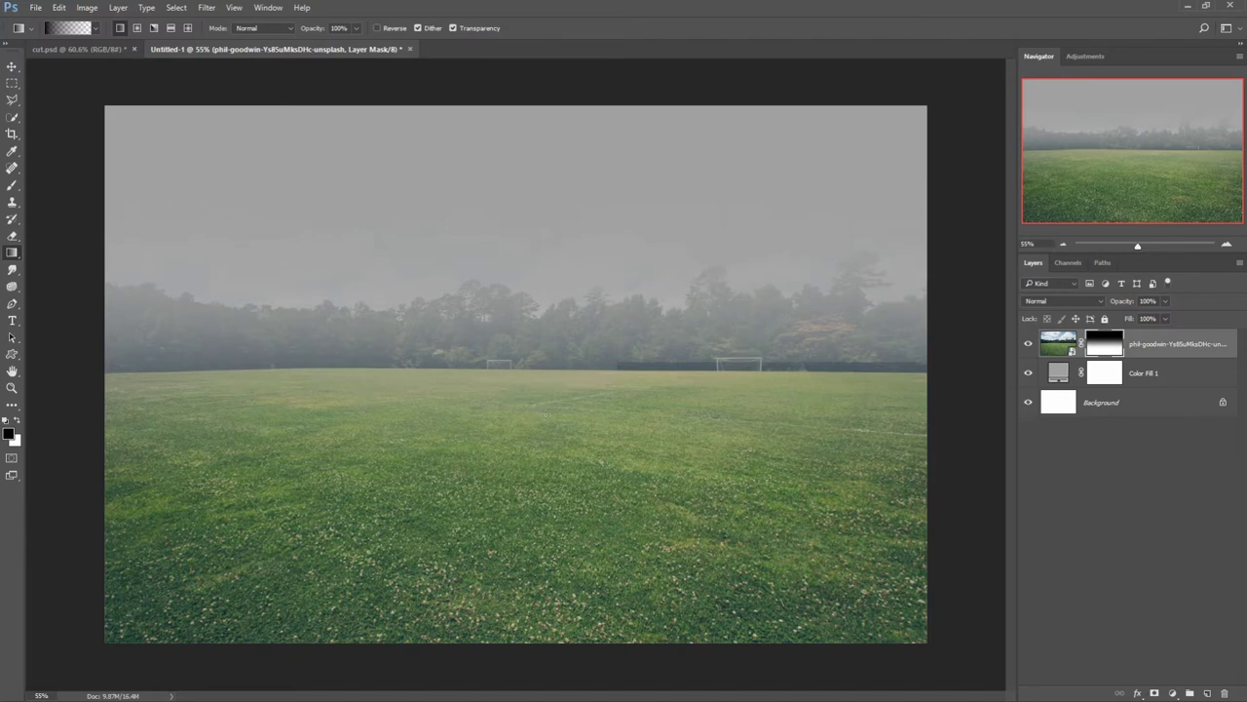
click(1177, 373)
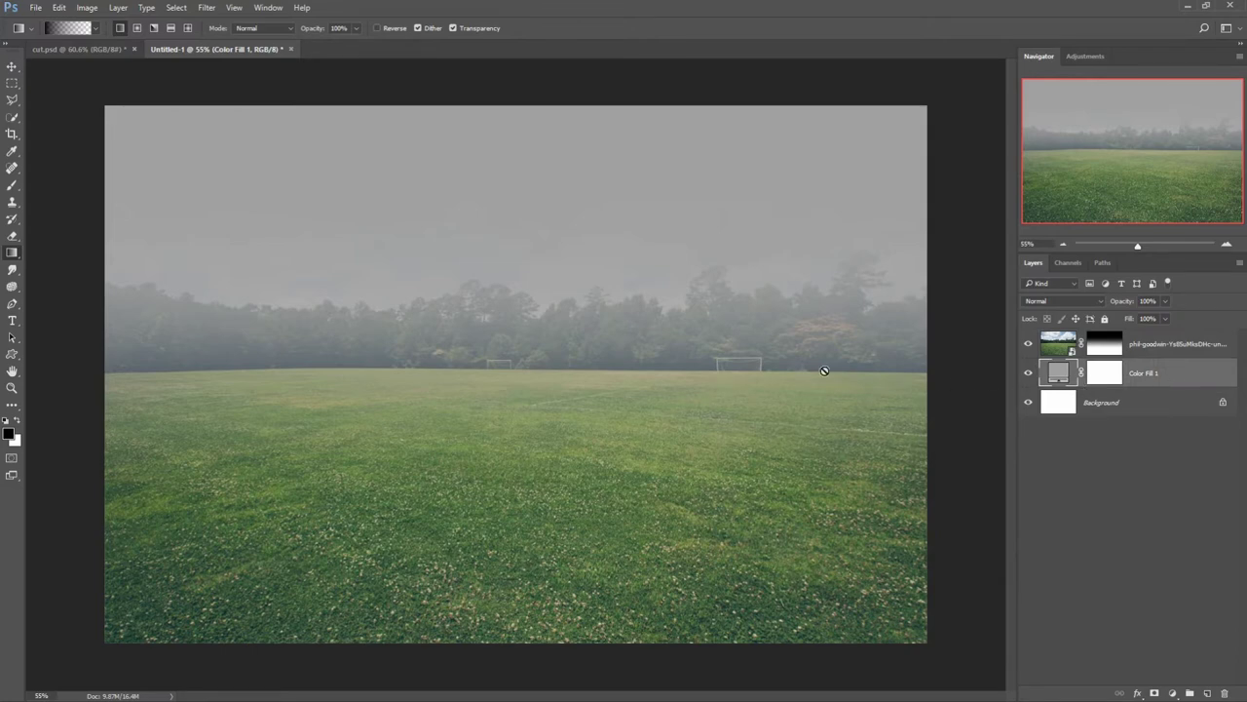
Step: Place the smoke image air-2241577_1920 as an embedded layer
click(35, 8)
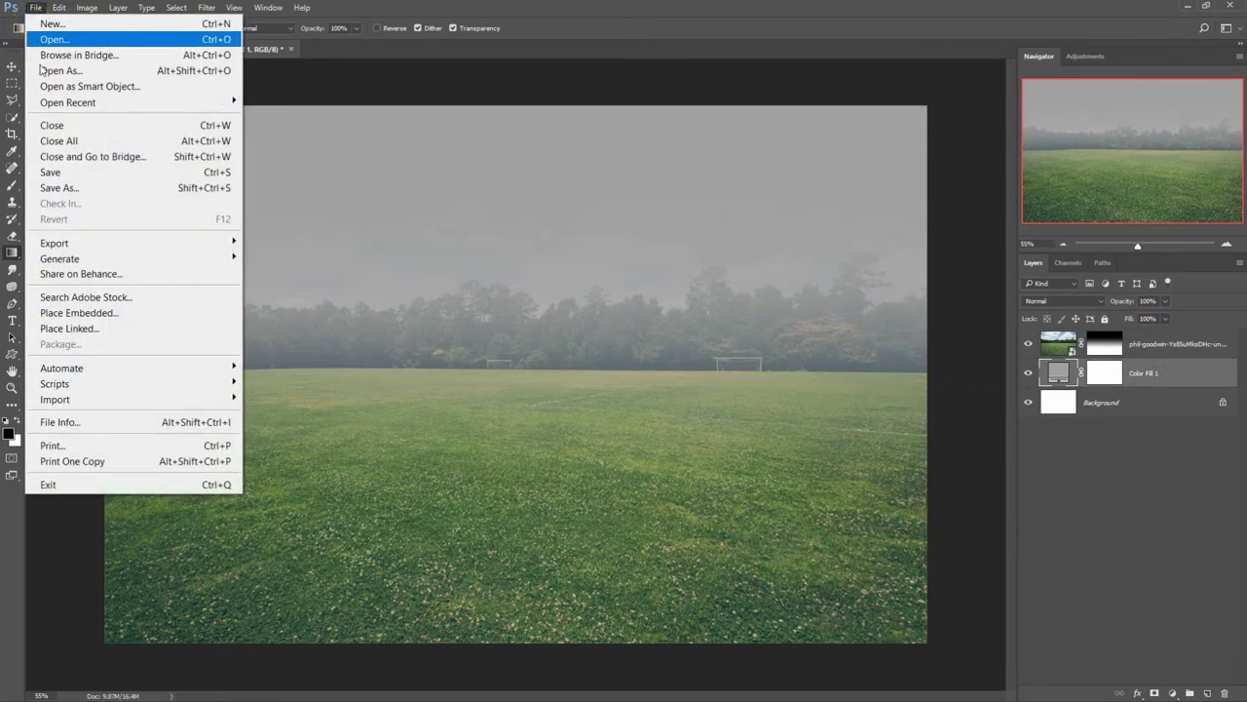
click(93, 316)
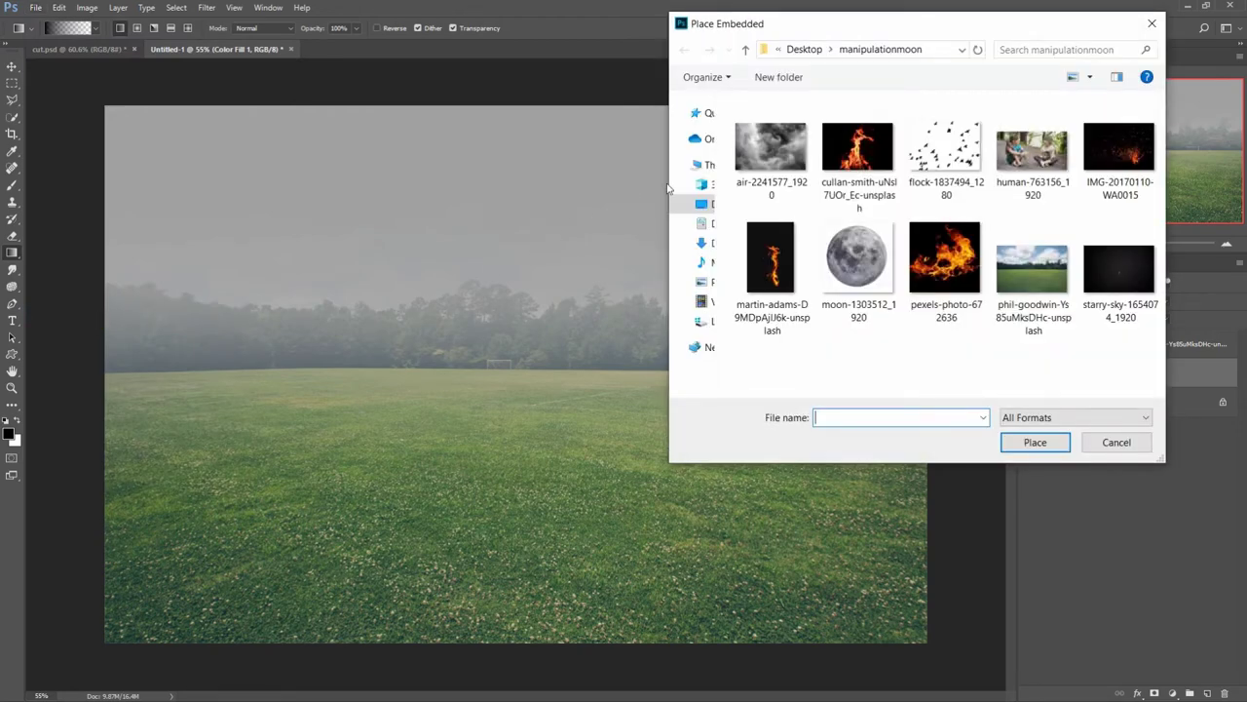
click(740, 154)
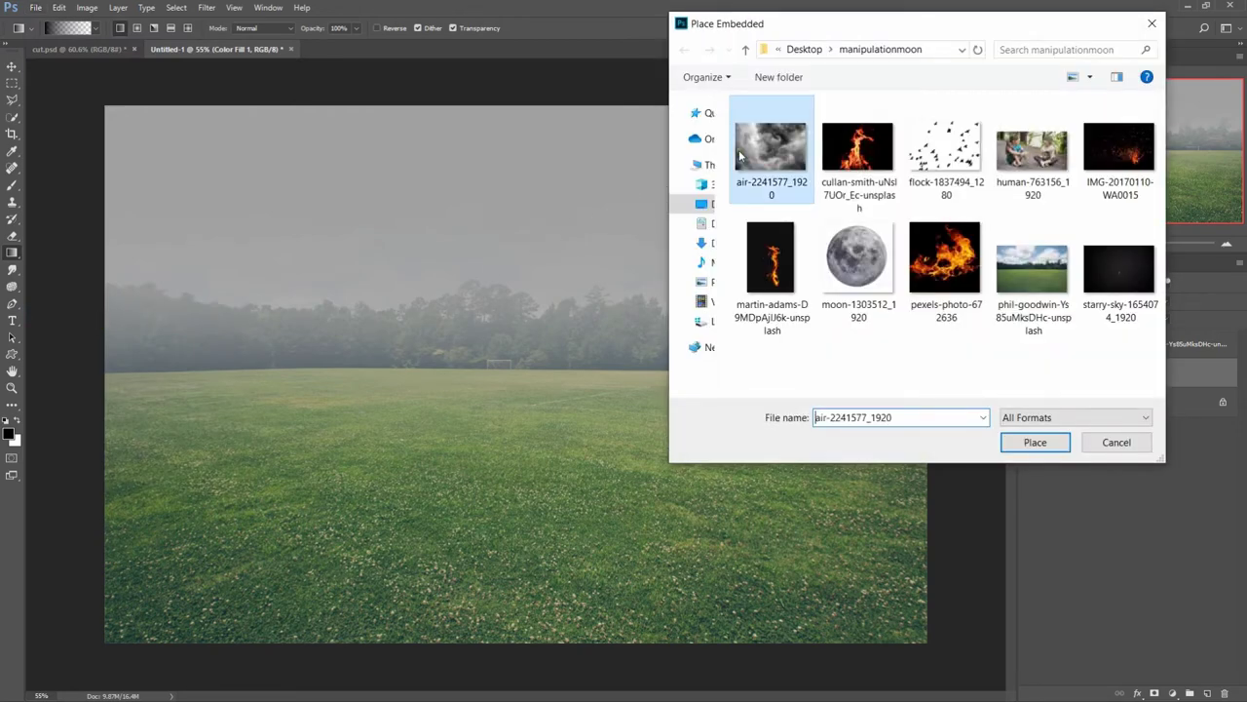
click(1033, 446)
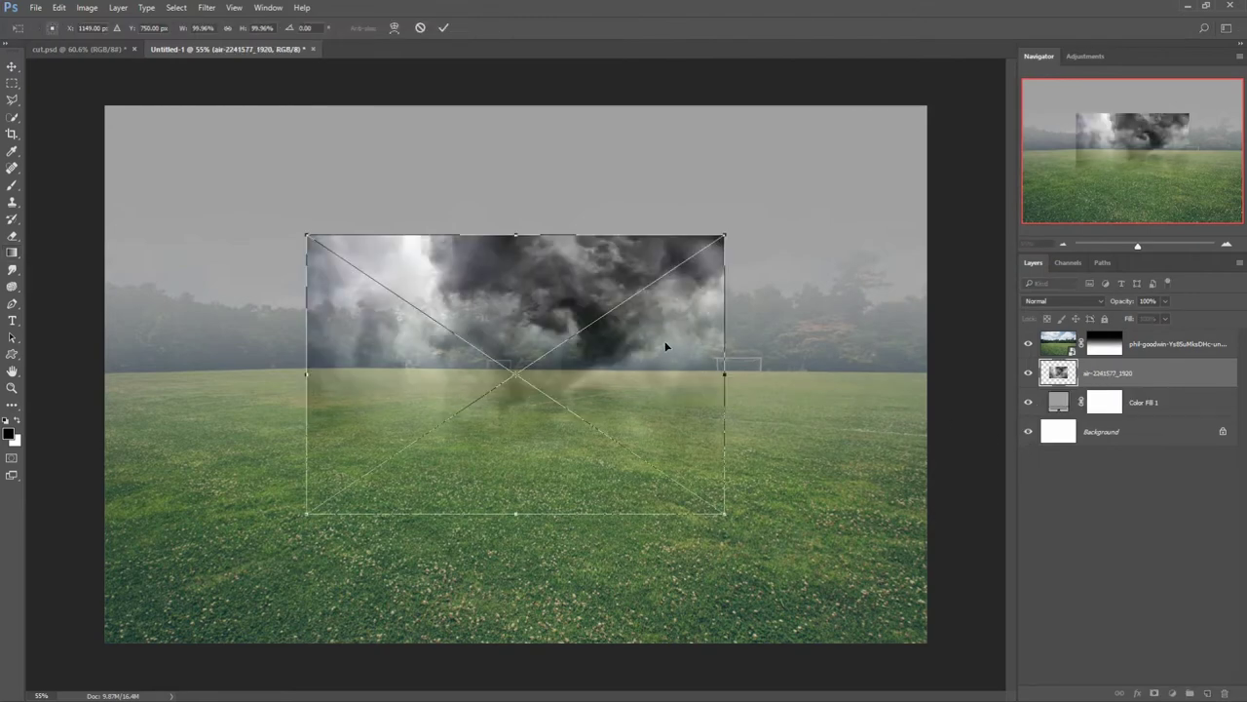
Step: Move the smoke image up and scale it to about 146% over the sky
drag(665, 346, 657, 275)
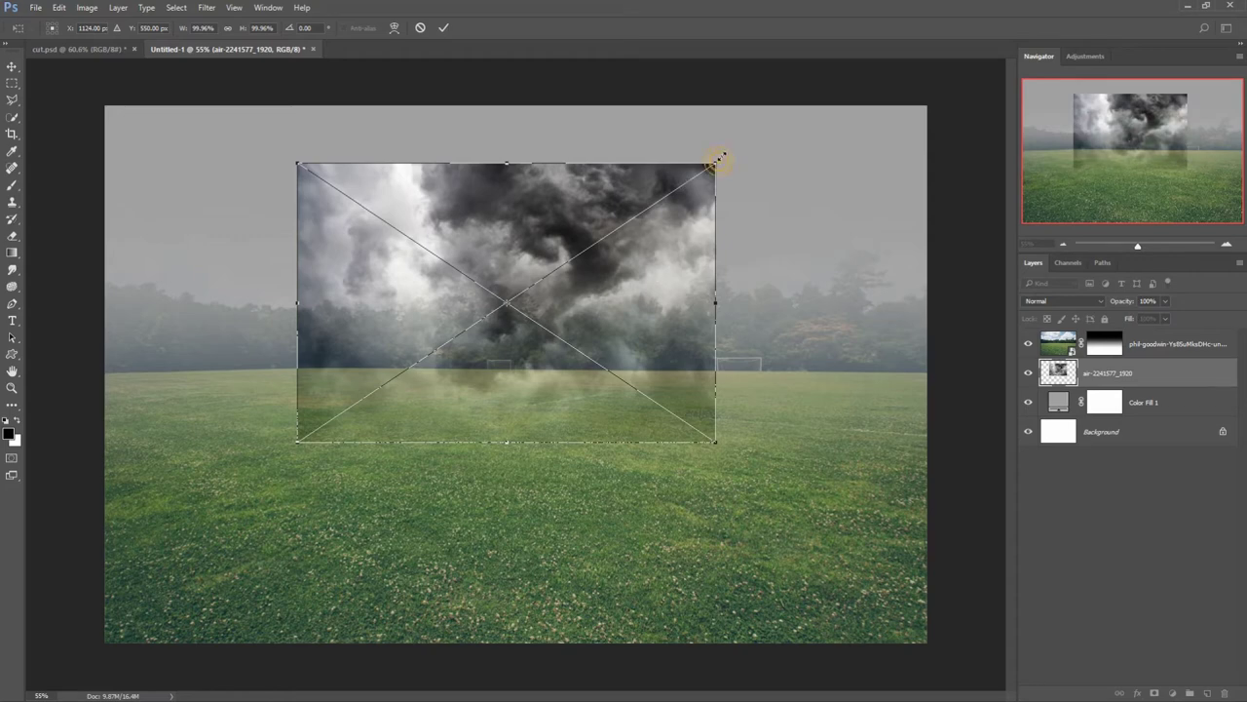
drag(719, 157, 835, 127)
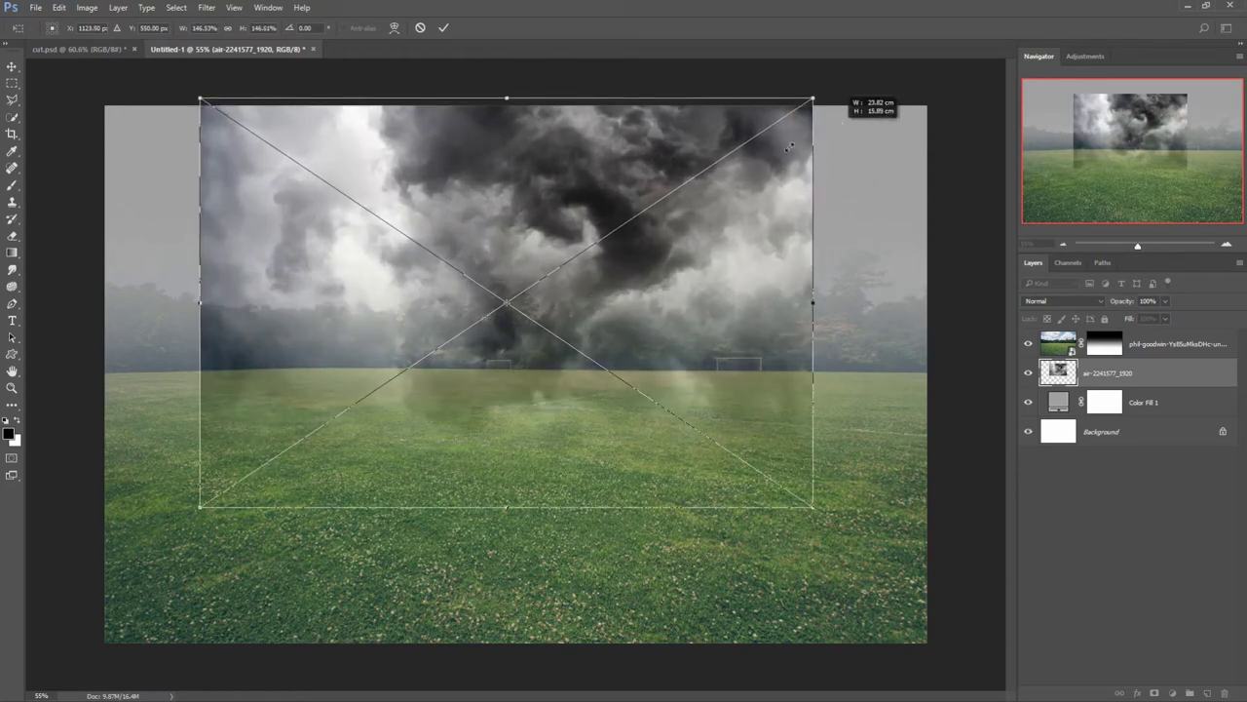
mouse_move(688, 259)
mouse_down()
mouse_move(696, 279)
mouse_move(698, 265)
mouse_up()
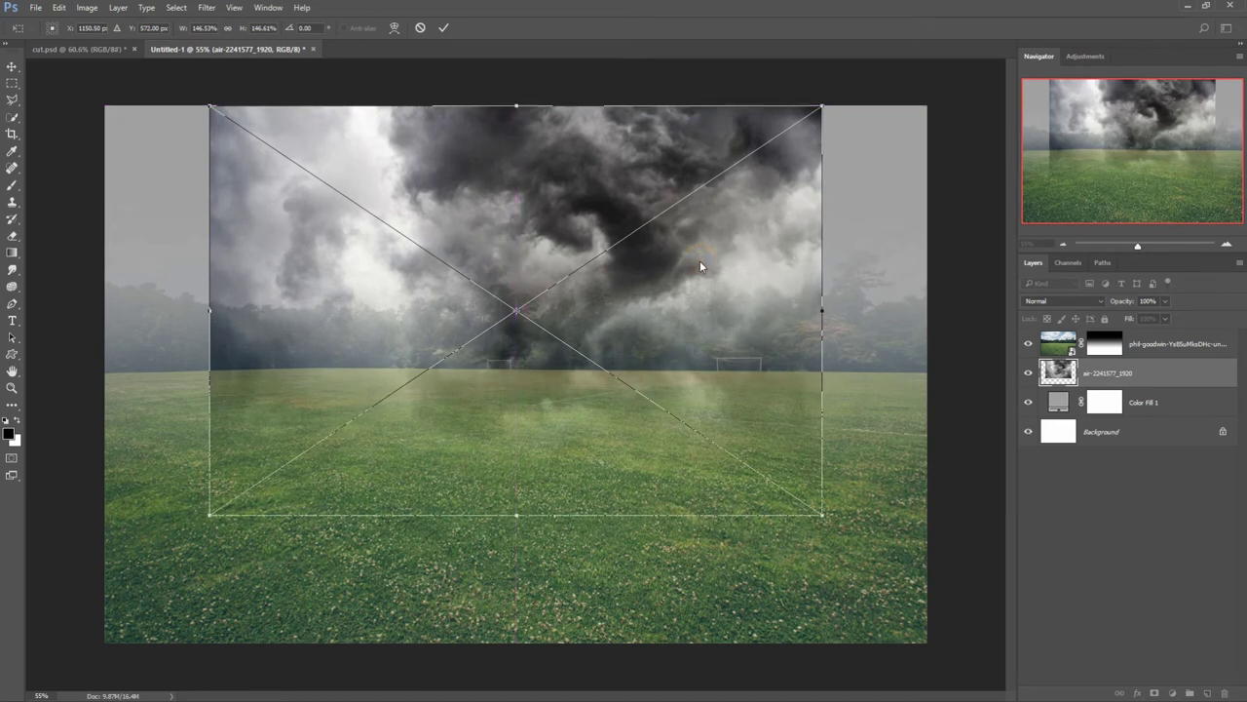
Step: Warp the smoke by pulling its corners and sides past the canvas edges, then commit
right_click(700, 262)
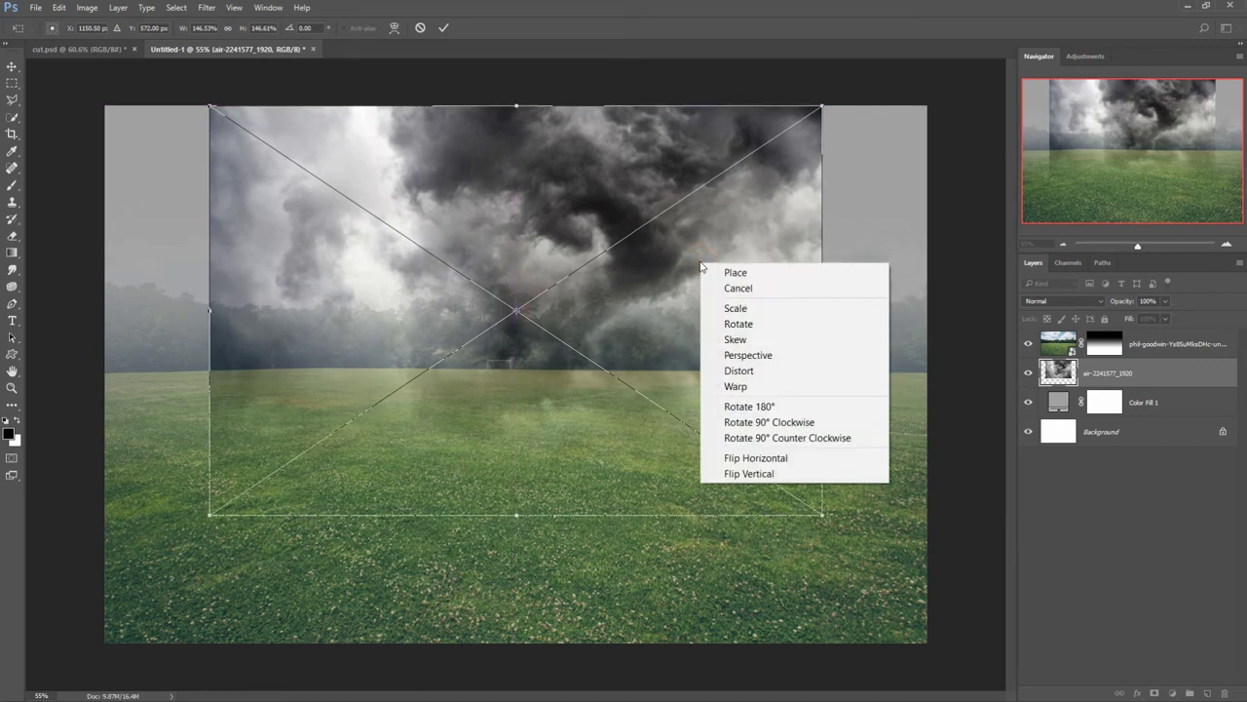
click(737, 387)
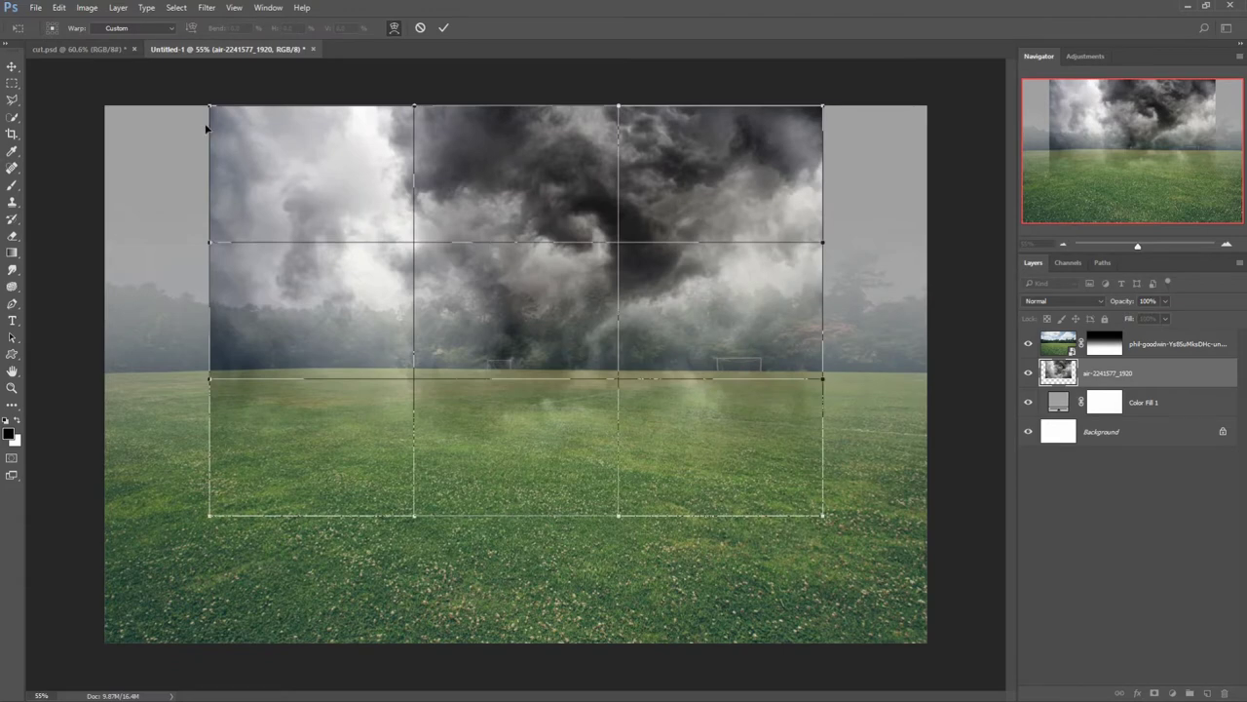
drag(209, 106, 41, 85)
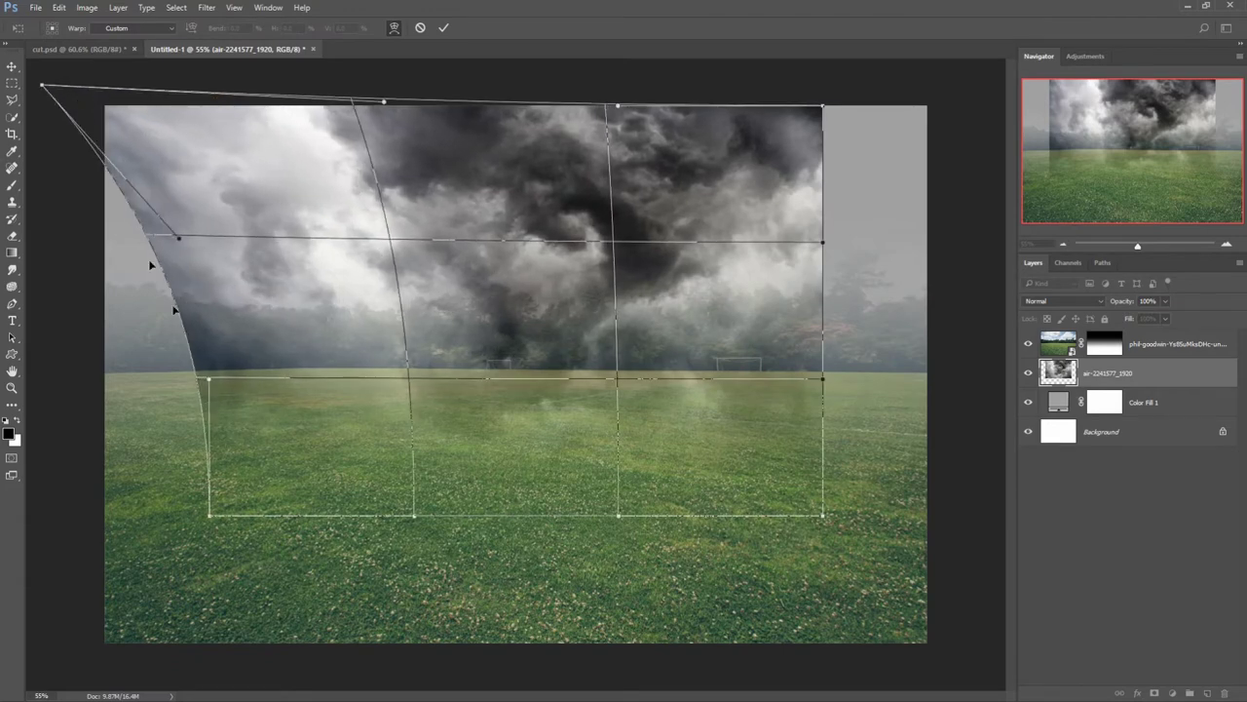
drag(206, 362, 116, 408)
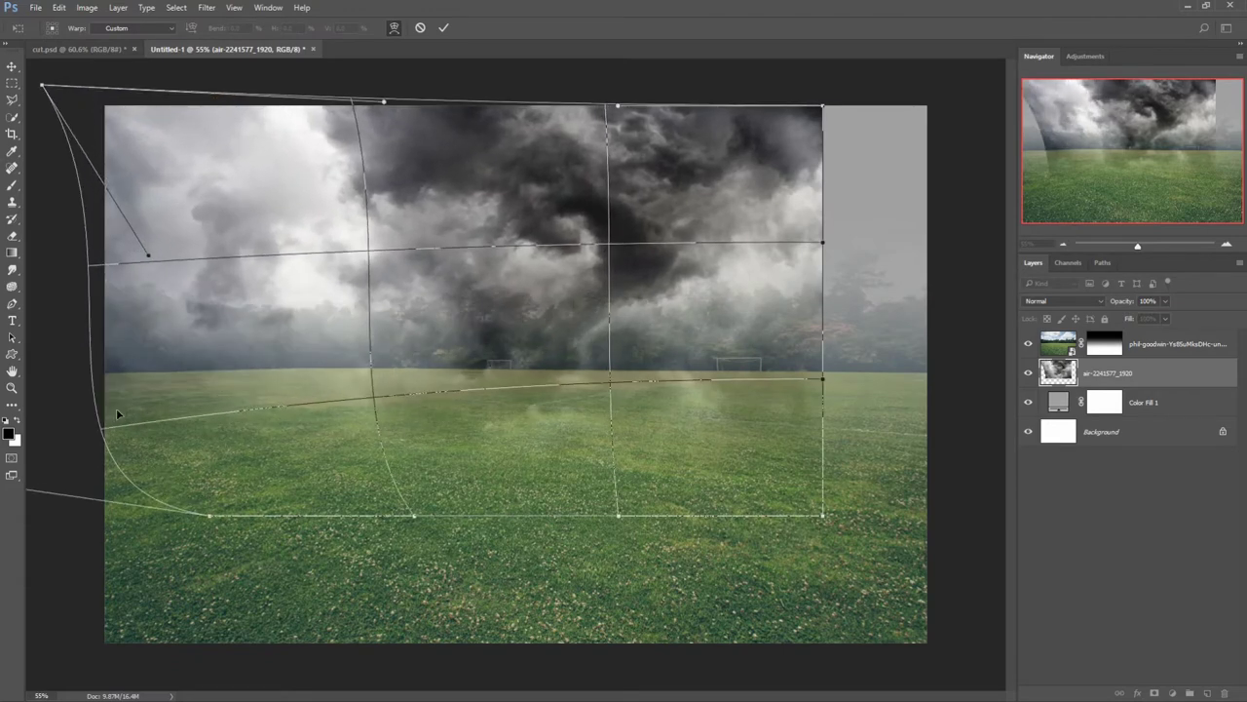
drag(813, 132, 943, 70)
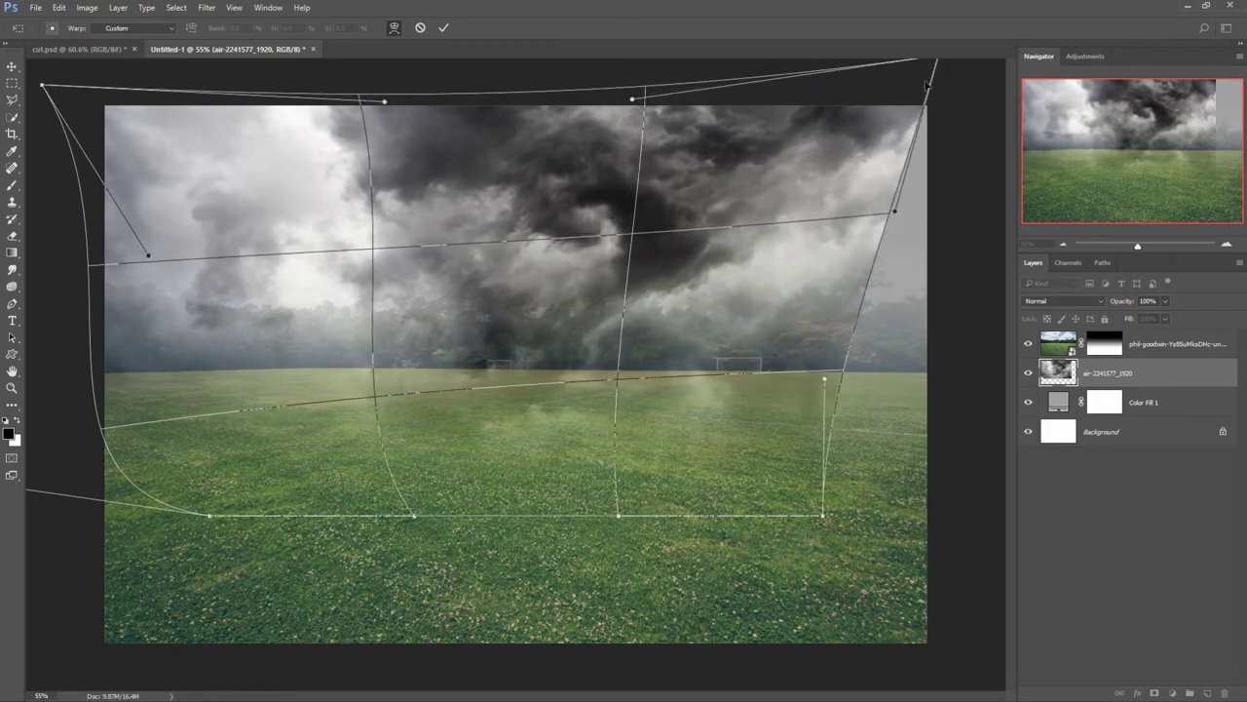
drag(853, 336, 934, 358)
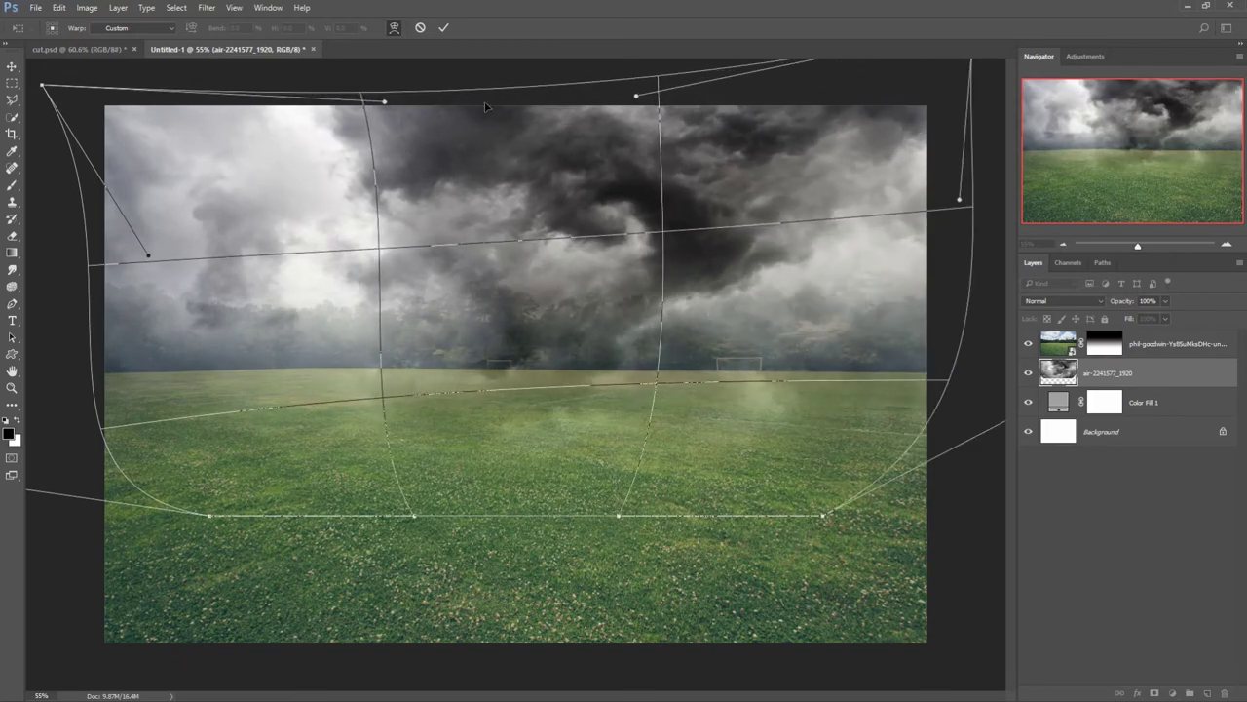
click(444, 29)
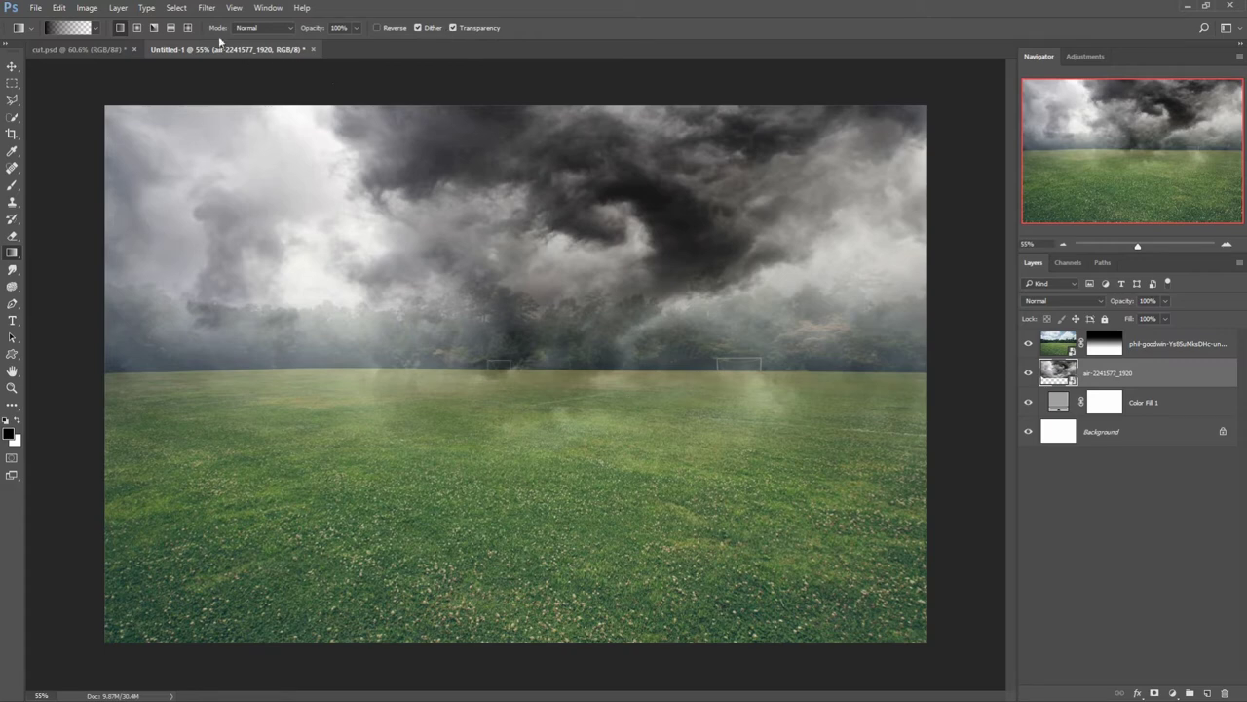
Step: Apply a Radial Blur with Zoom method and amount 10 to the smoke layer
click(206, 8)
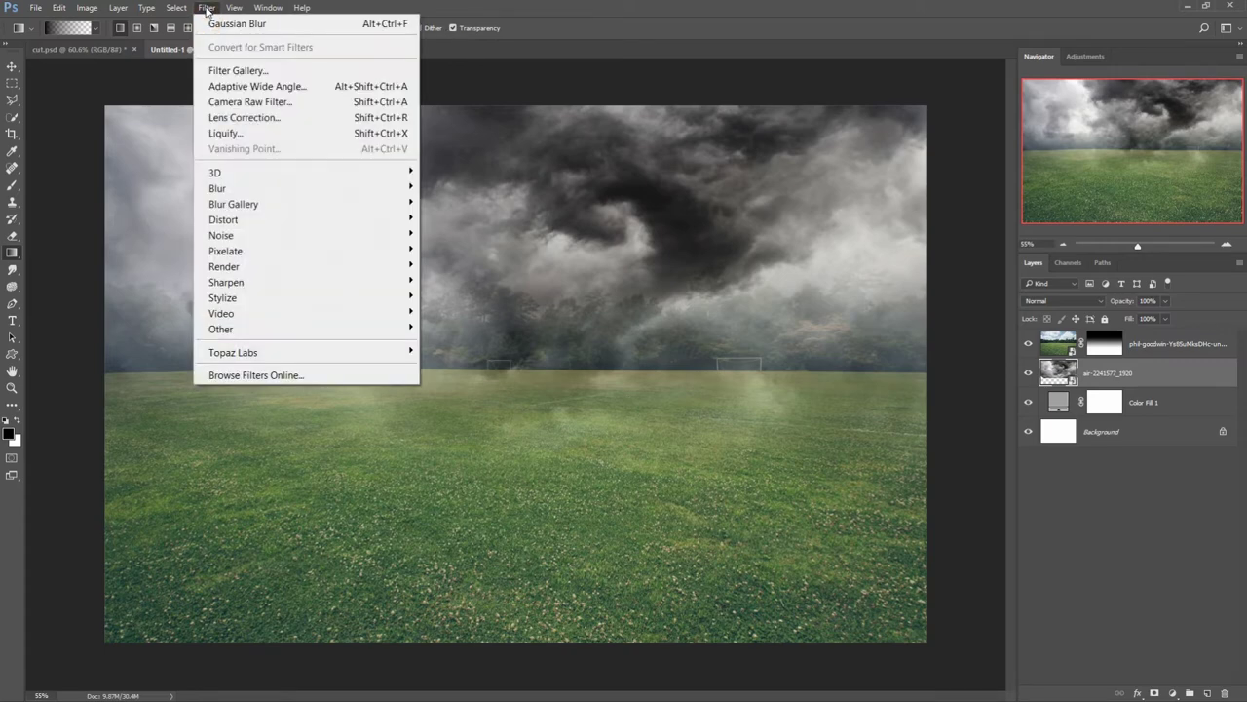
mouse_move(216, 188)
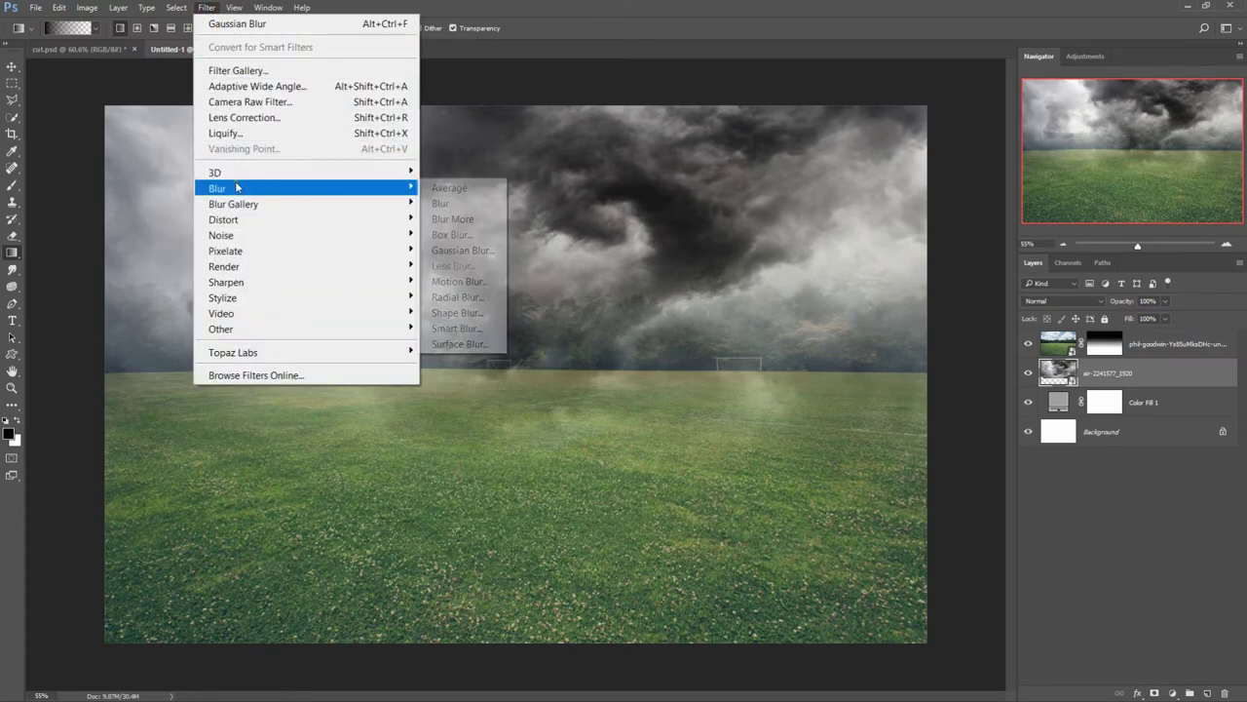
click(466, 297)
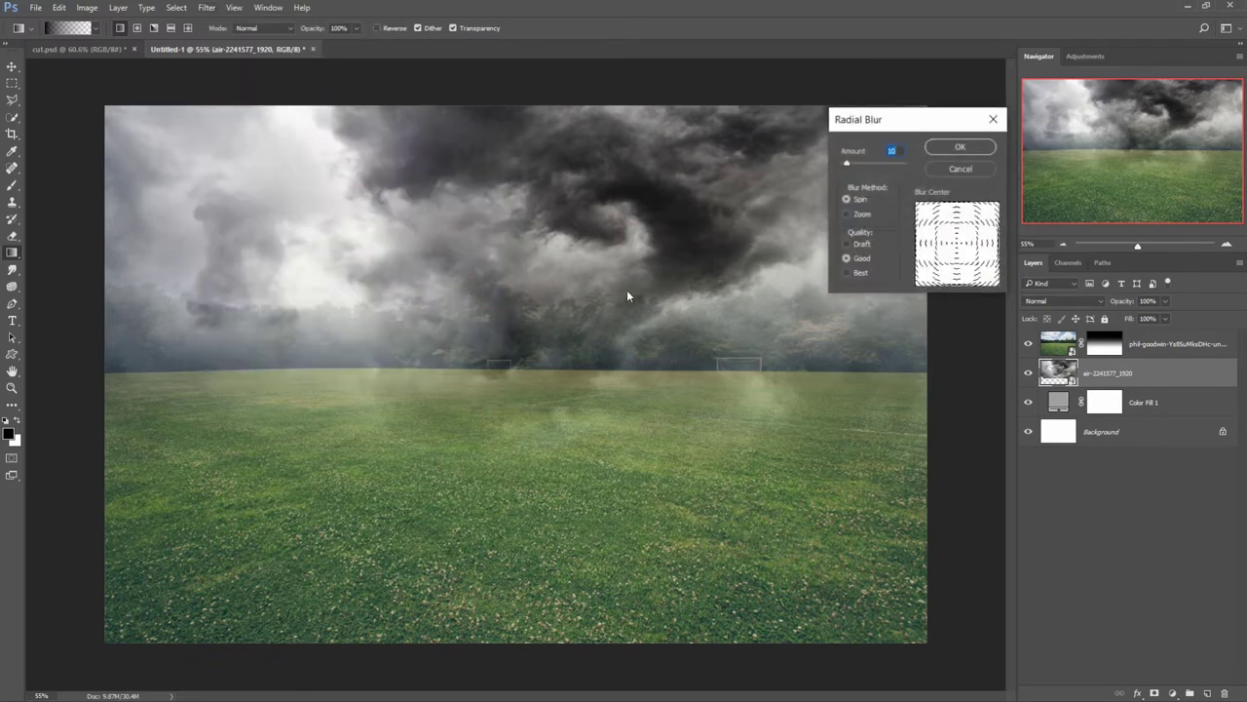
click(847, 216)
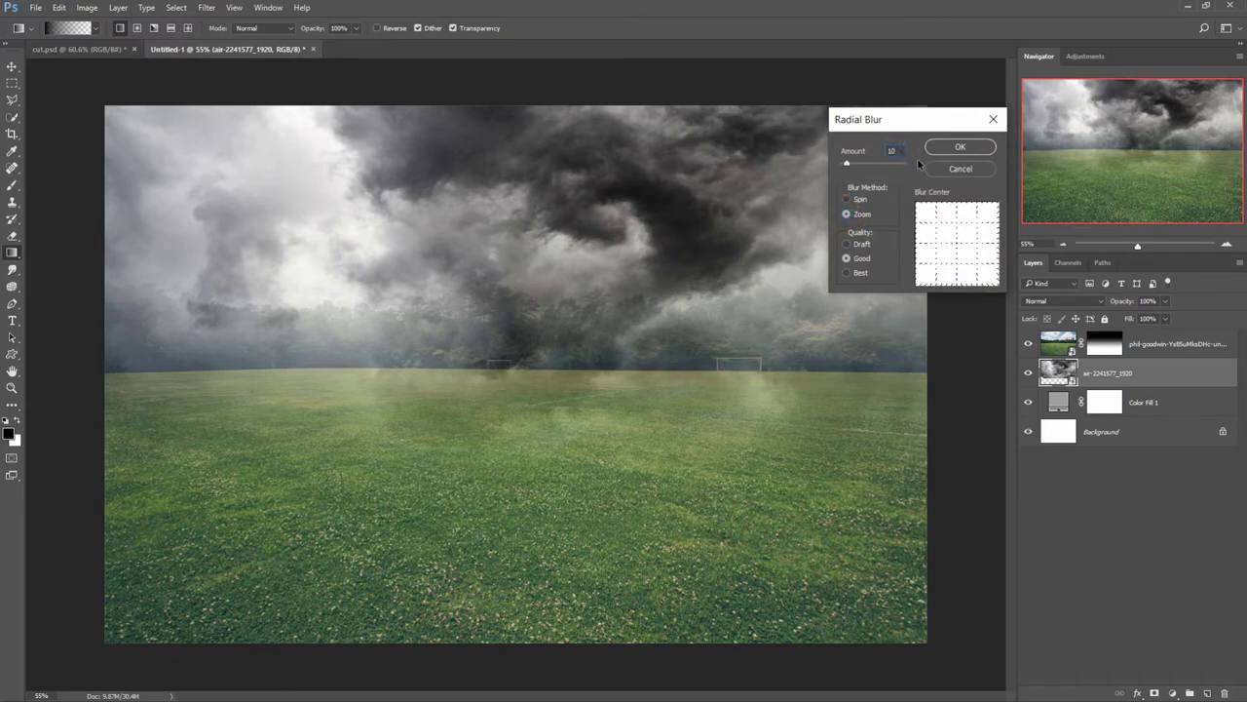
click(954, 147)
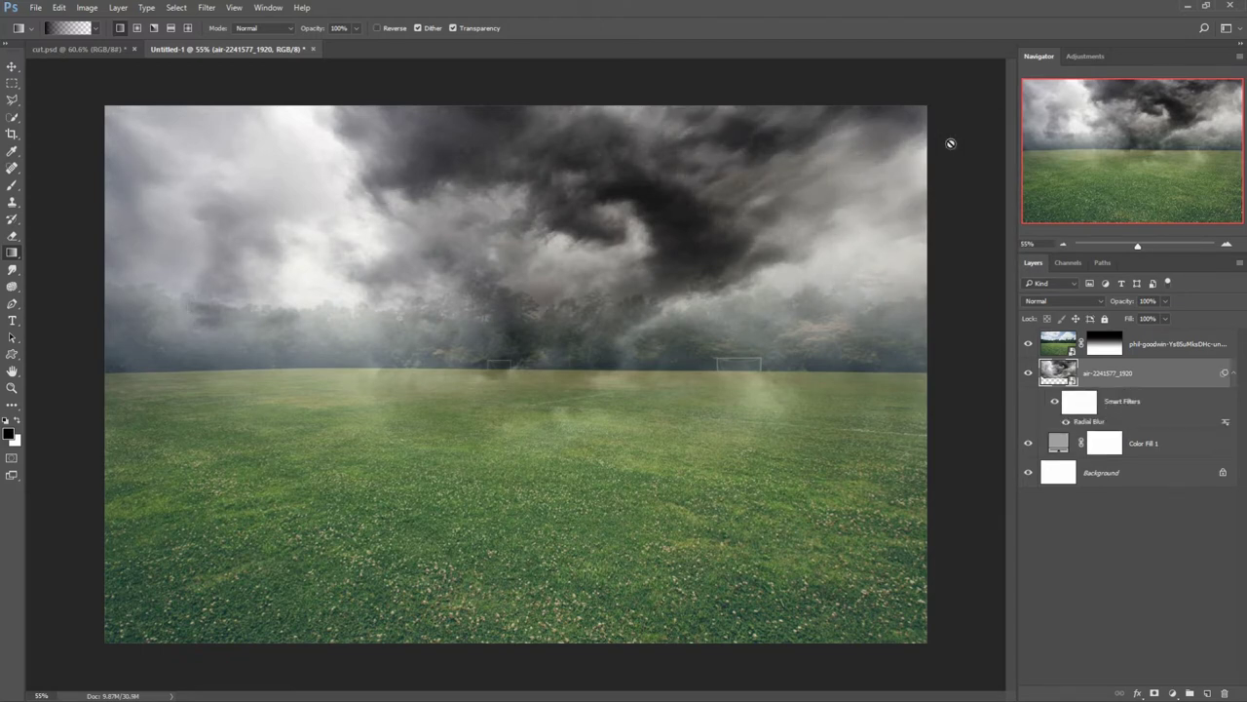
click(1142, 376)
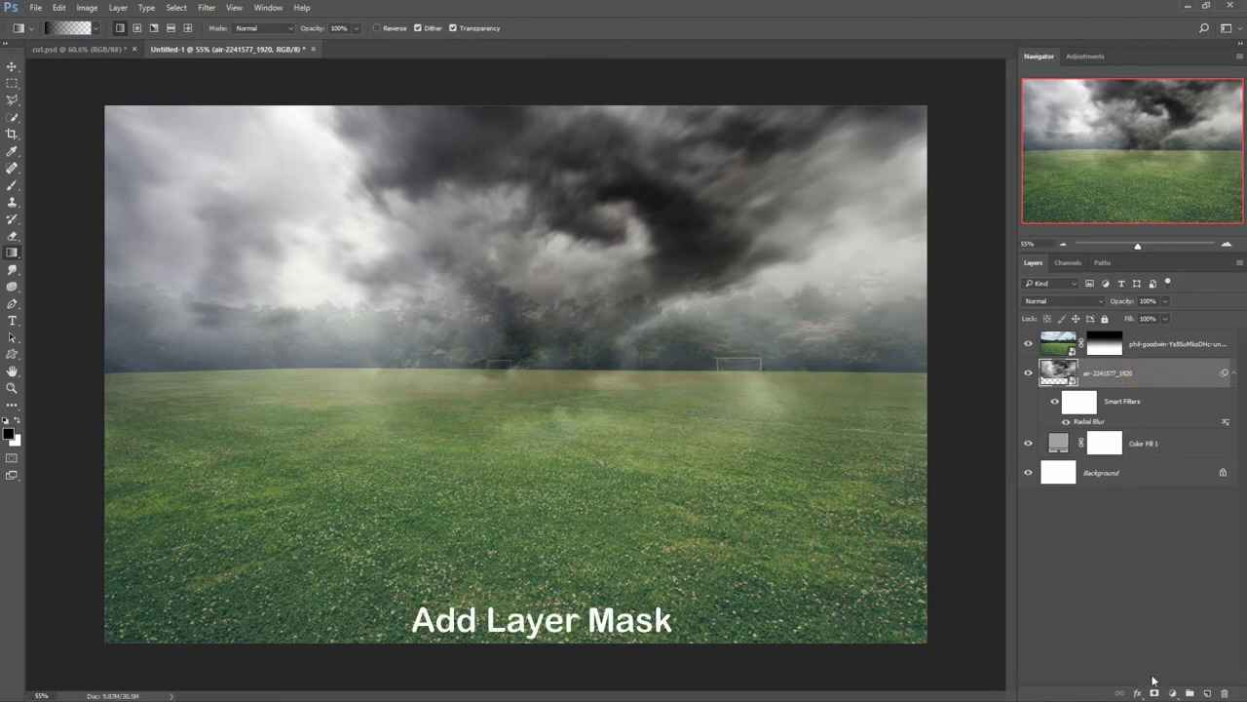
Step: Mask the smoke layer and drag gradients from the canvas bottom up to the horizon
click(1154, 693)
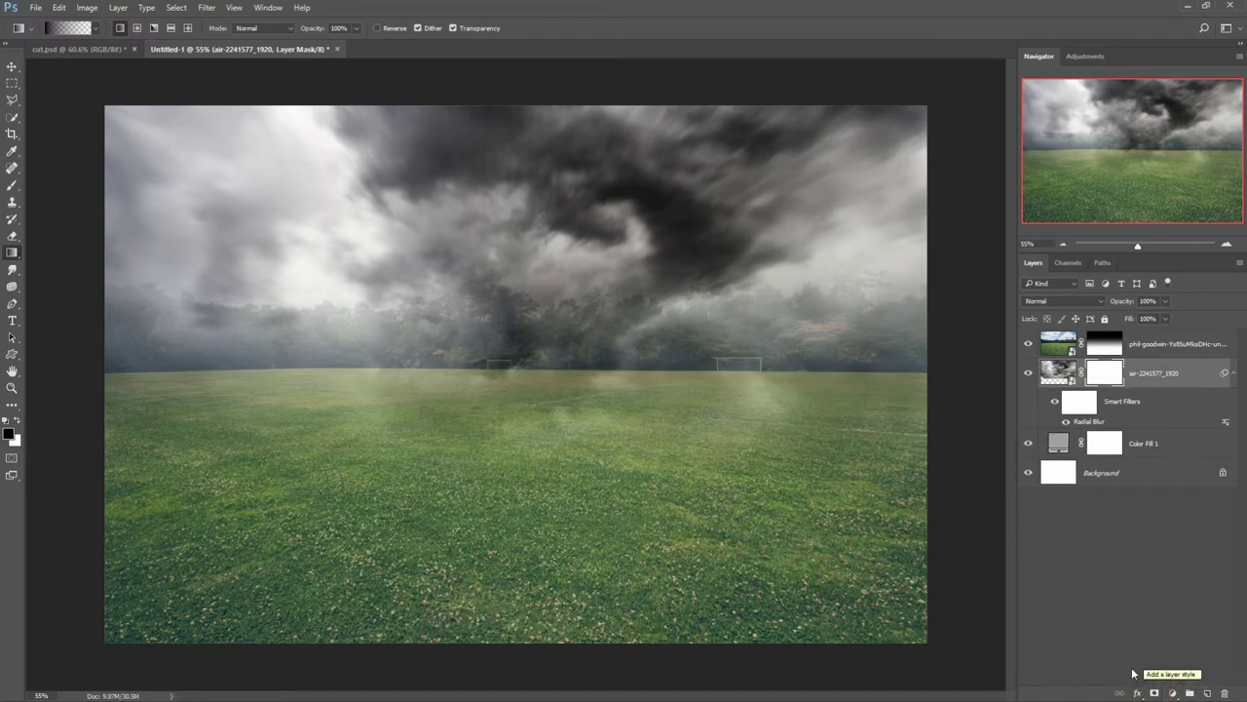
right_click(11, 251)
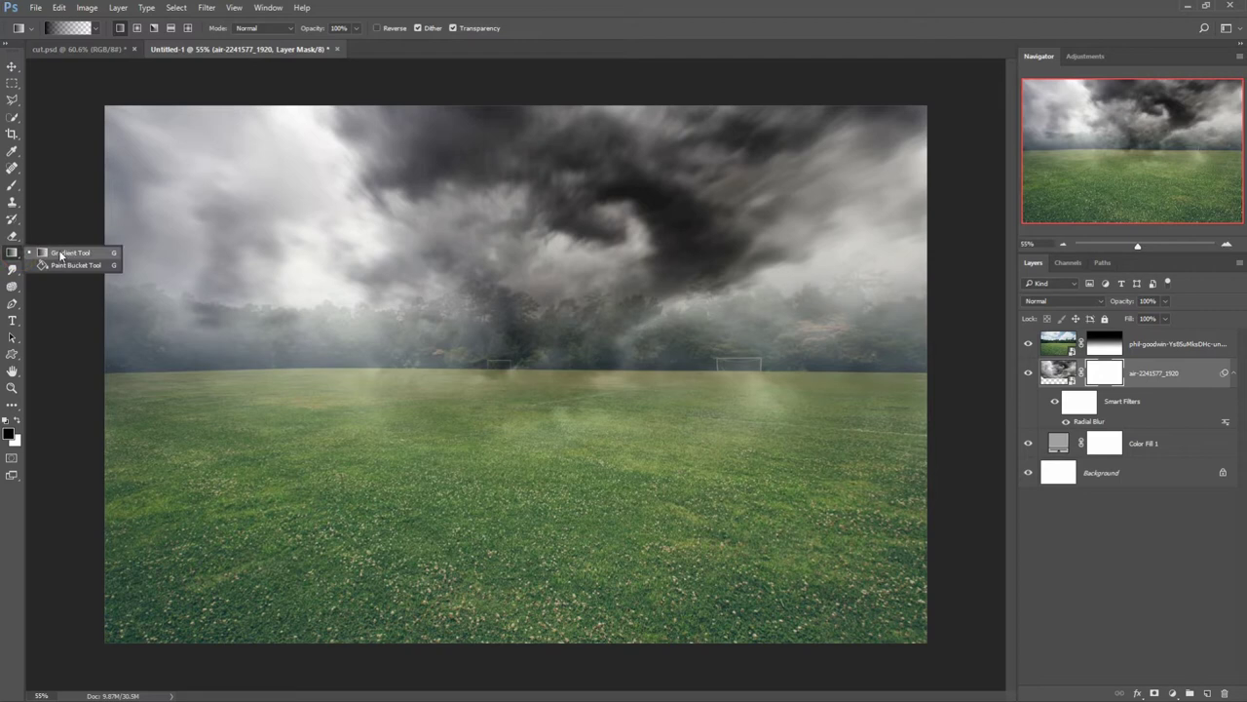
click(59, 253)
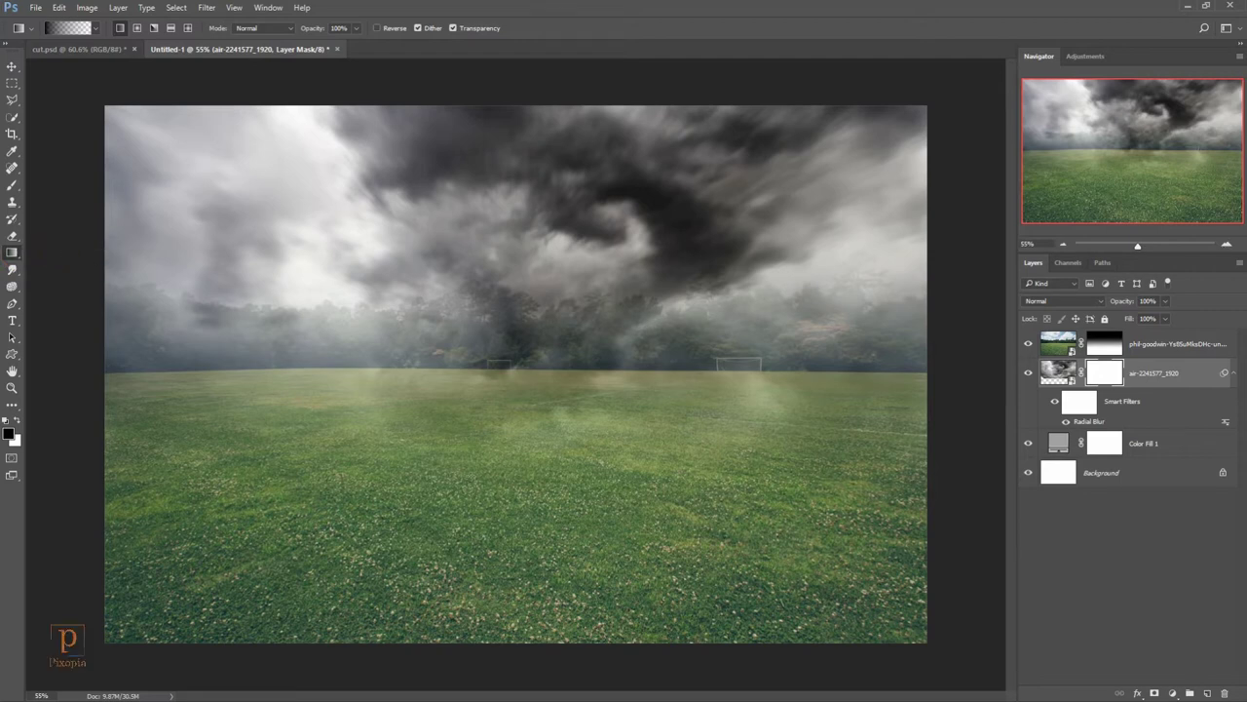
drag(520, 655, 523, 284)
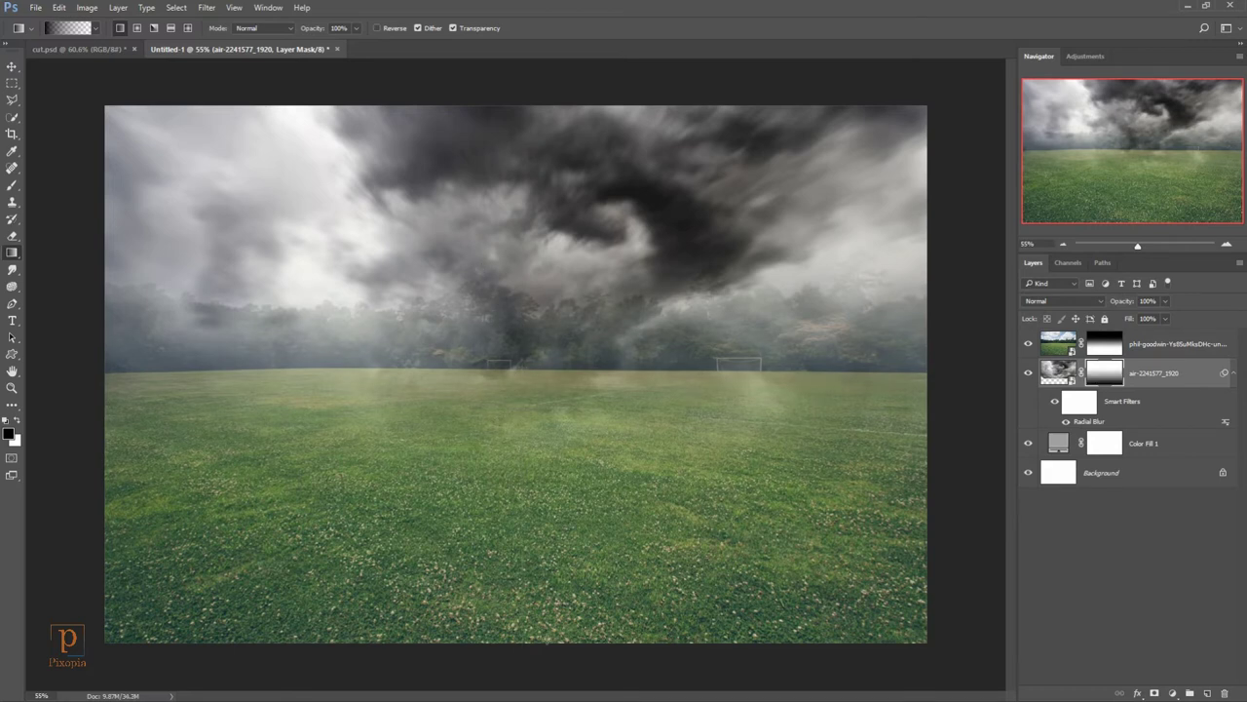
drag(522, 662, 521, 262)
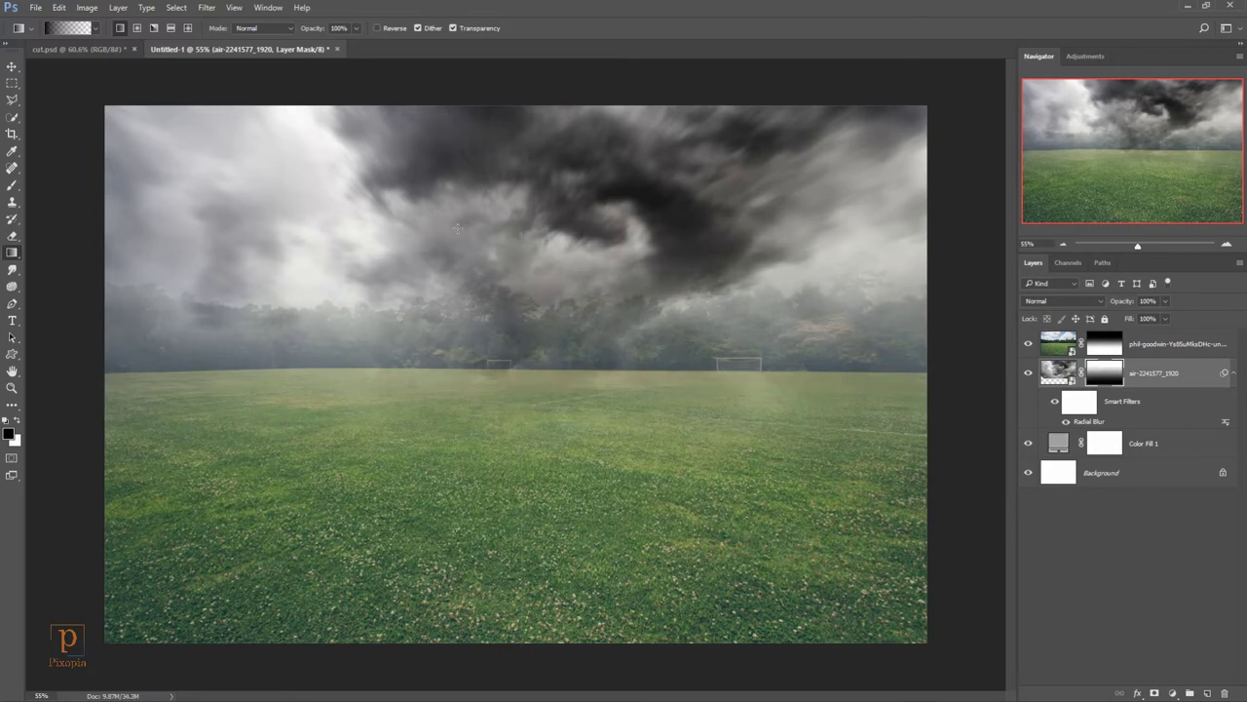
drag(531, 655, 527, 257)
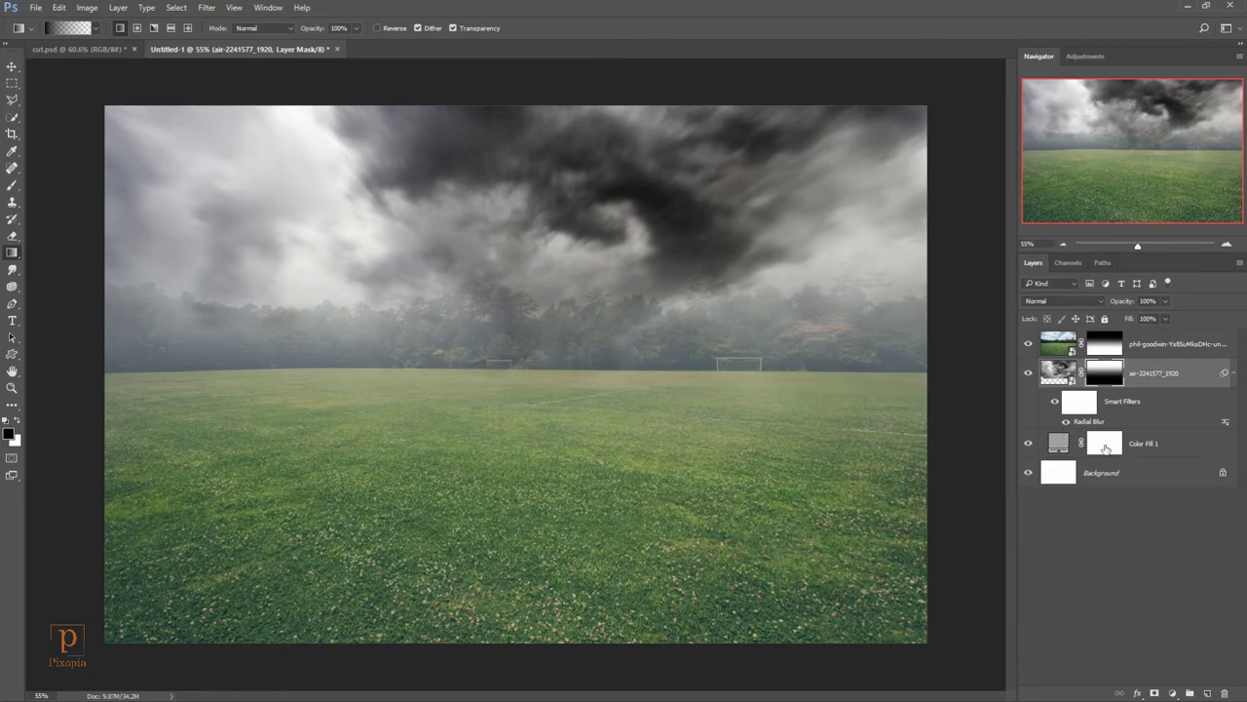
Step: Change the Color Fill 1 colour to near-black #0d0d0d
click(1105, 447)
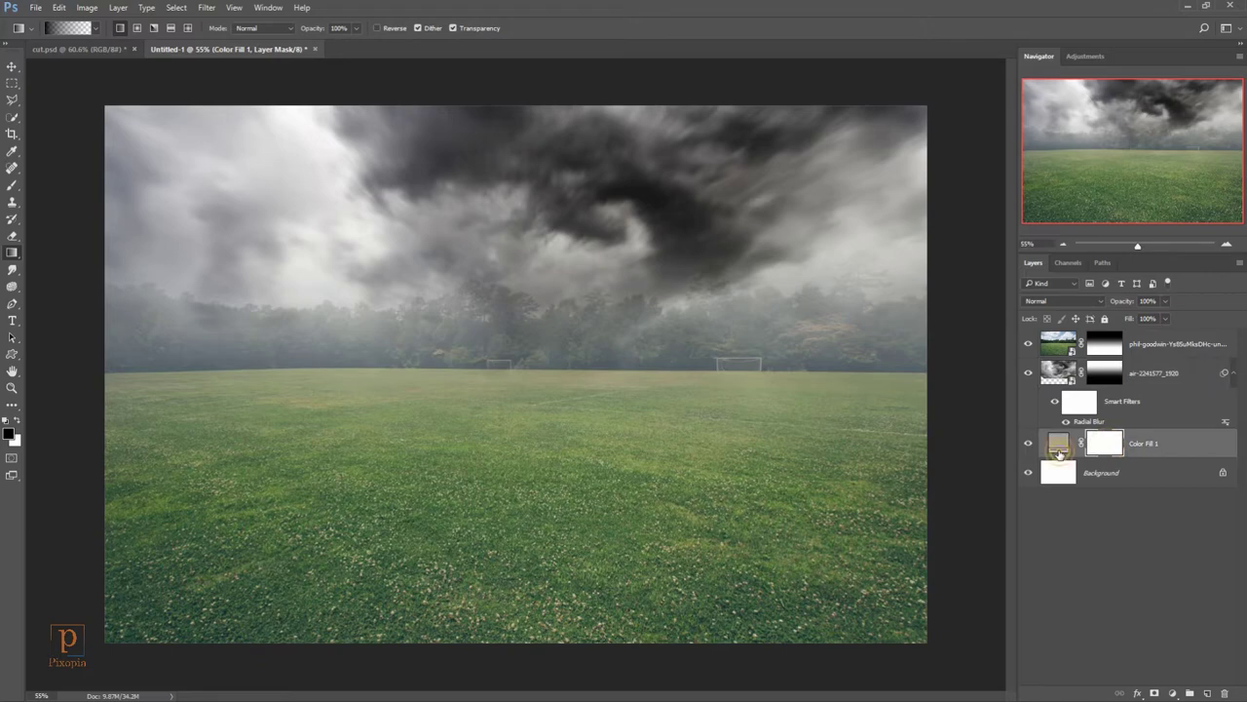
double_click(1058, 447)
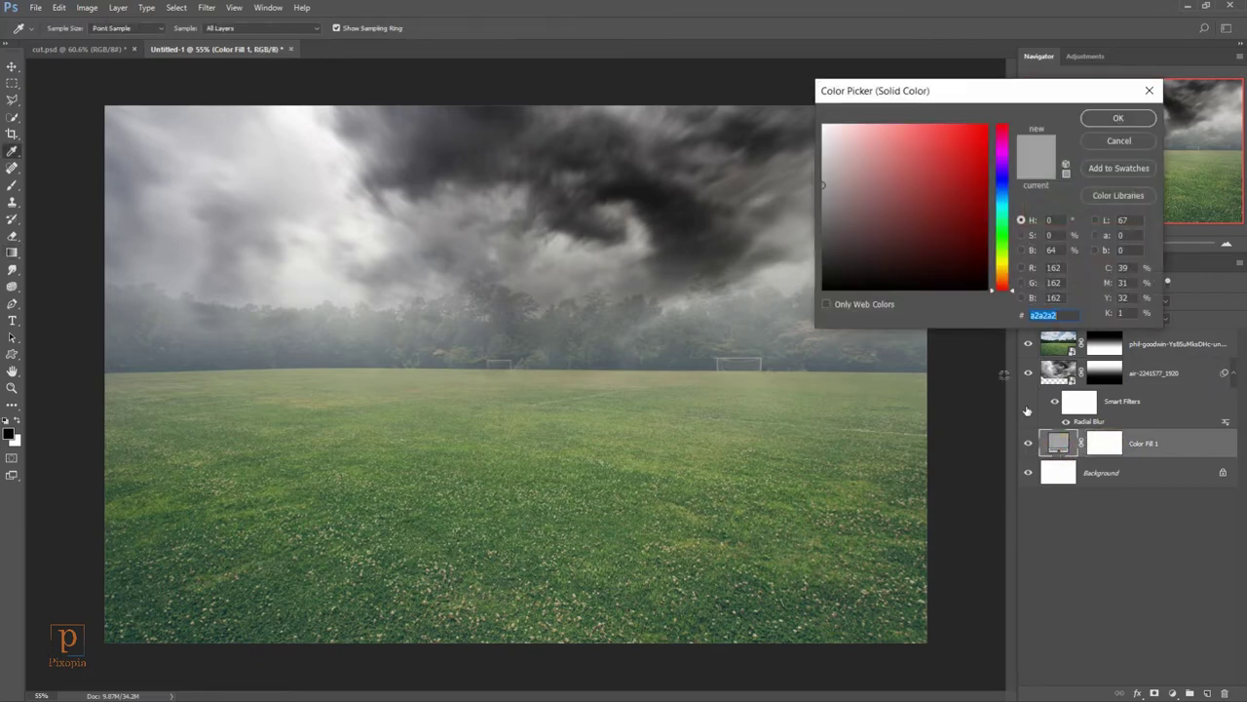
click(663, 214)
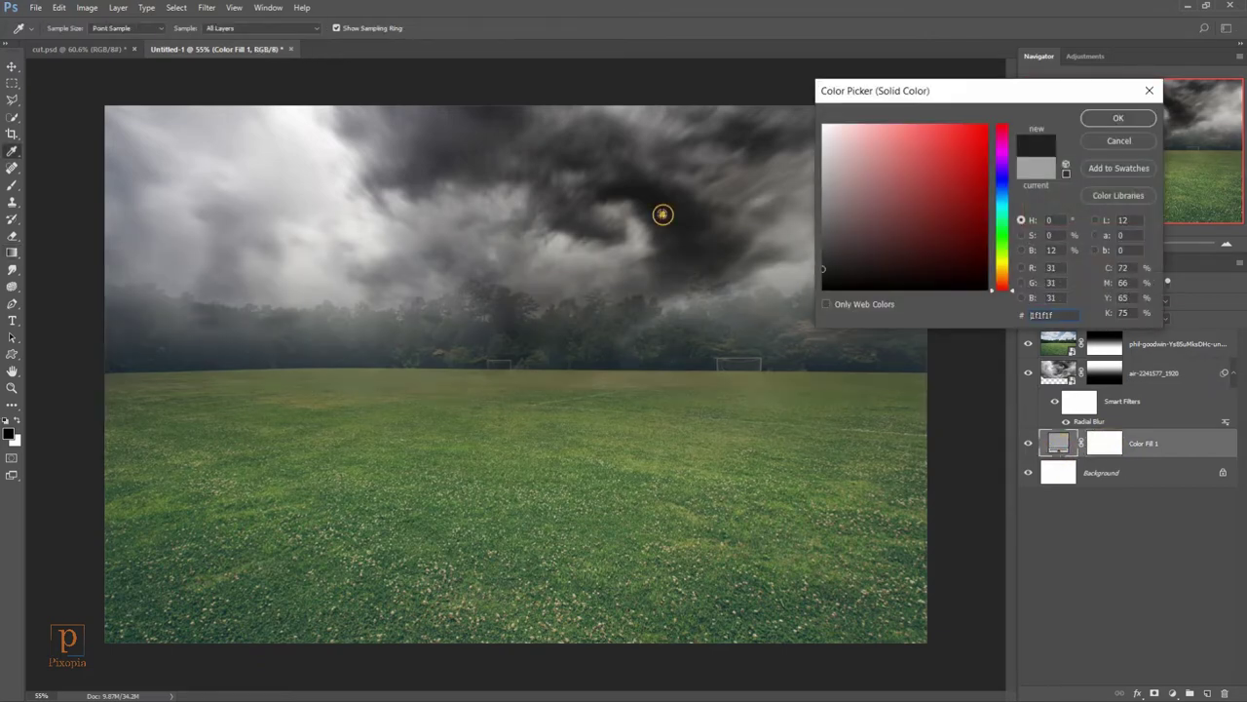
click(630, 192)
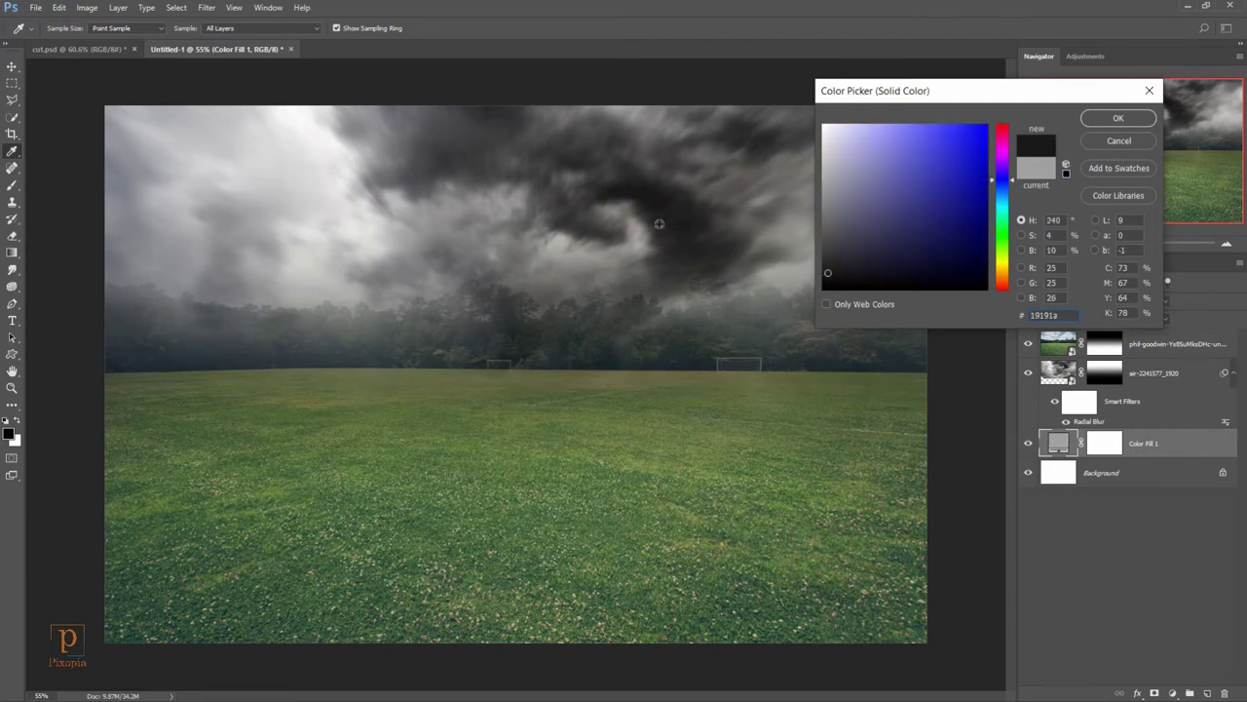
click(658, 224)
click(826, 277)
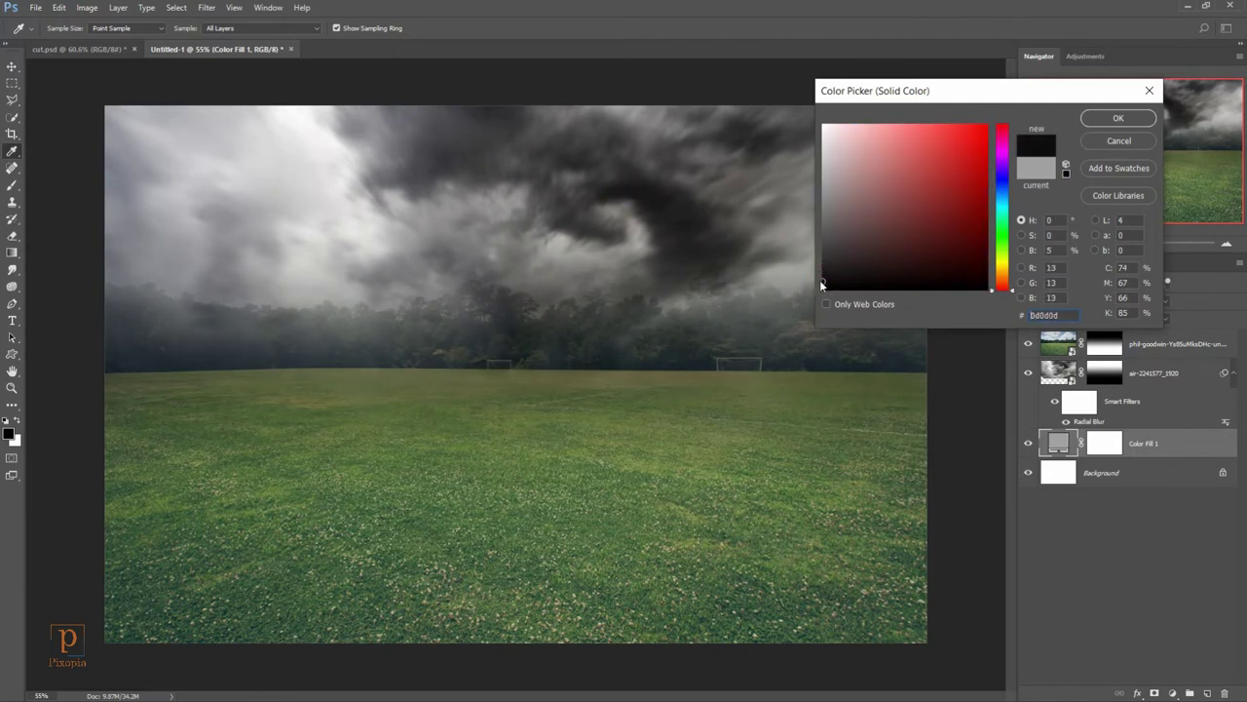
click(1118, 118)
key(g)
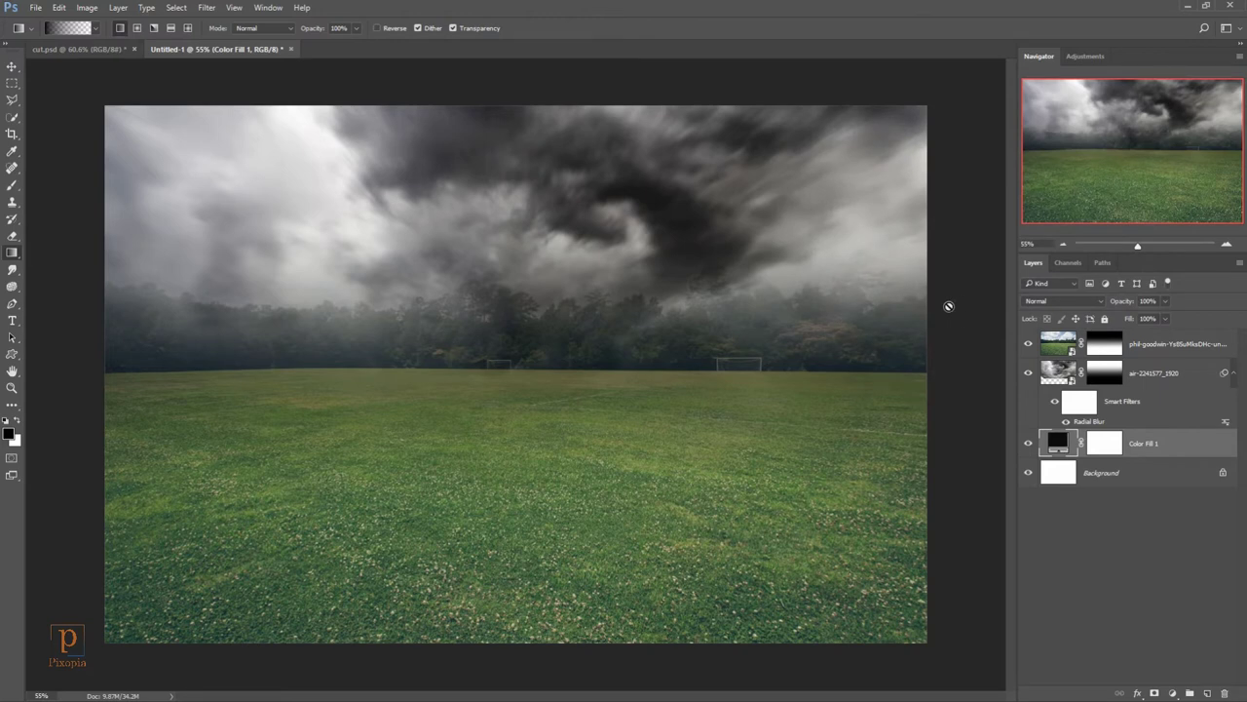
Step: Put the grass field photo layer into a new group named GRASS
click(1144, 345)
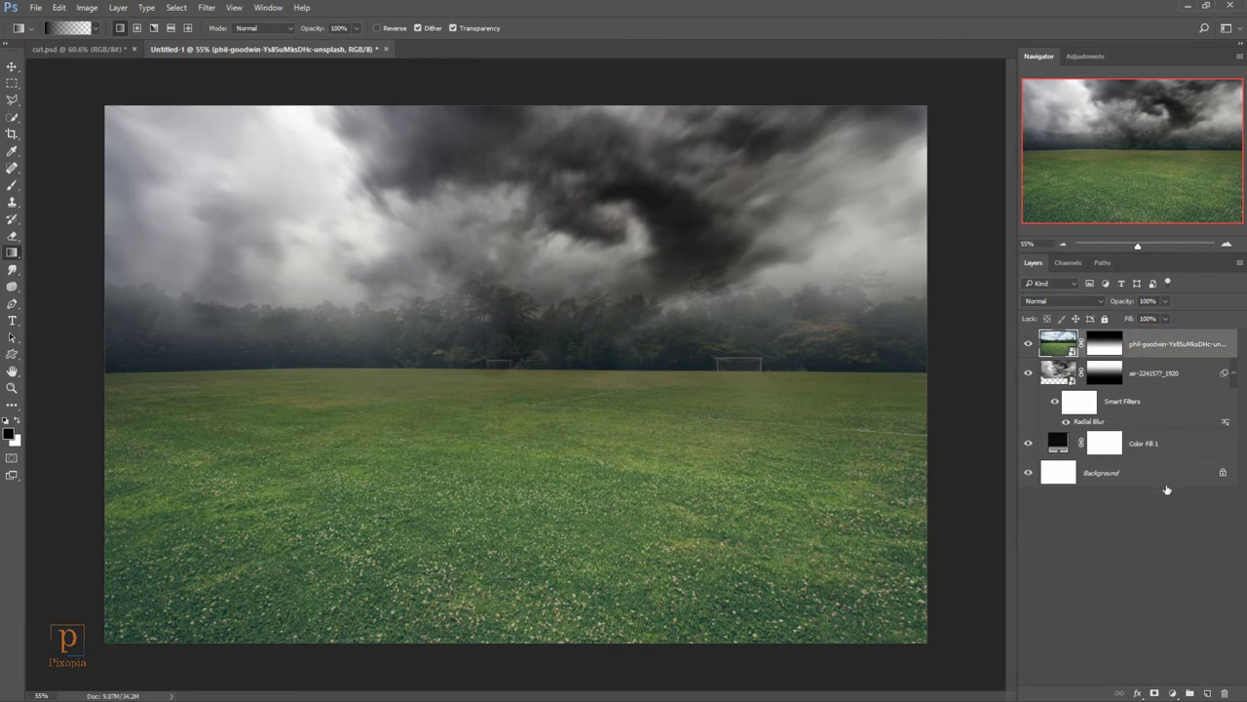
click(1187, 693)
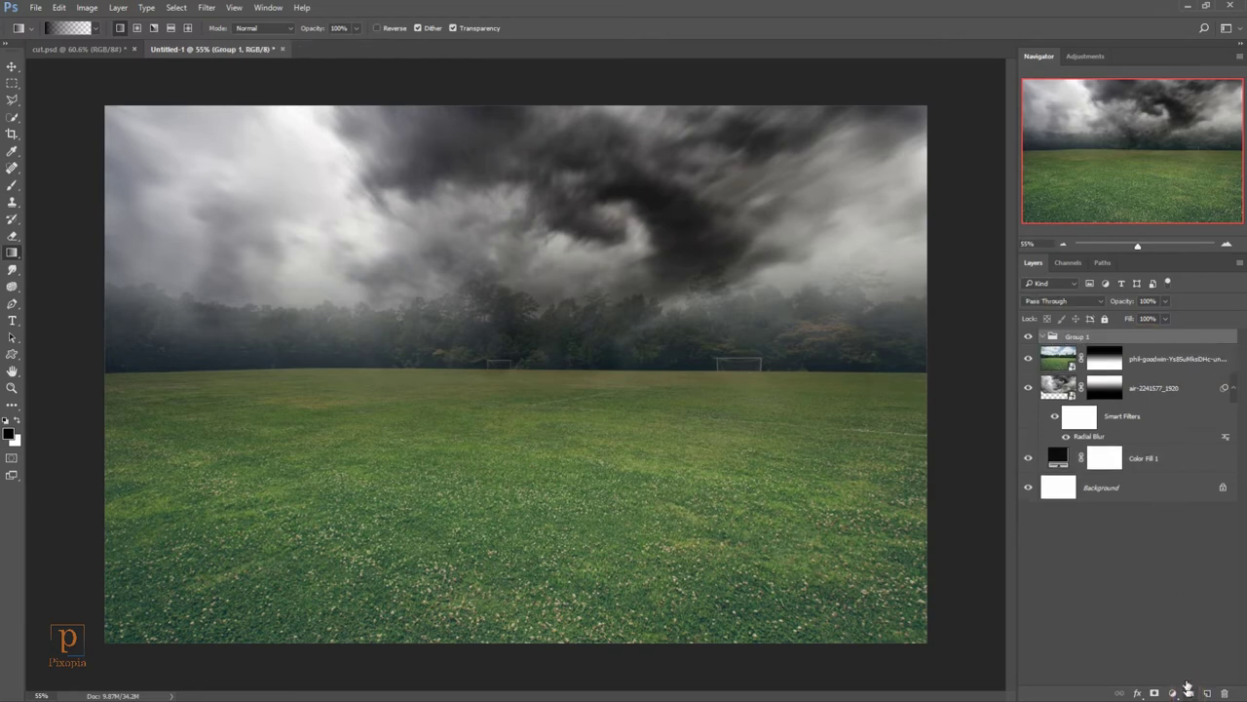
mouse_move(1088, 363)
mouse_down()
mouse_move(1131, 338)
mouse_move(1121, 337)
mouse_up()
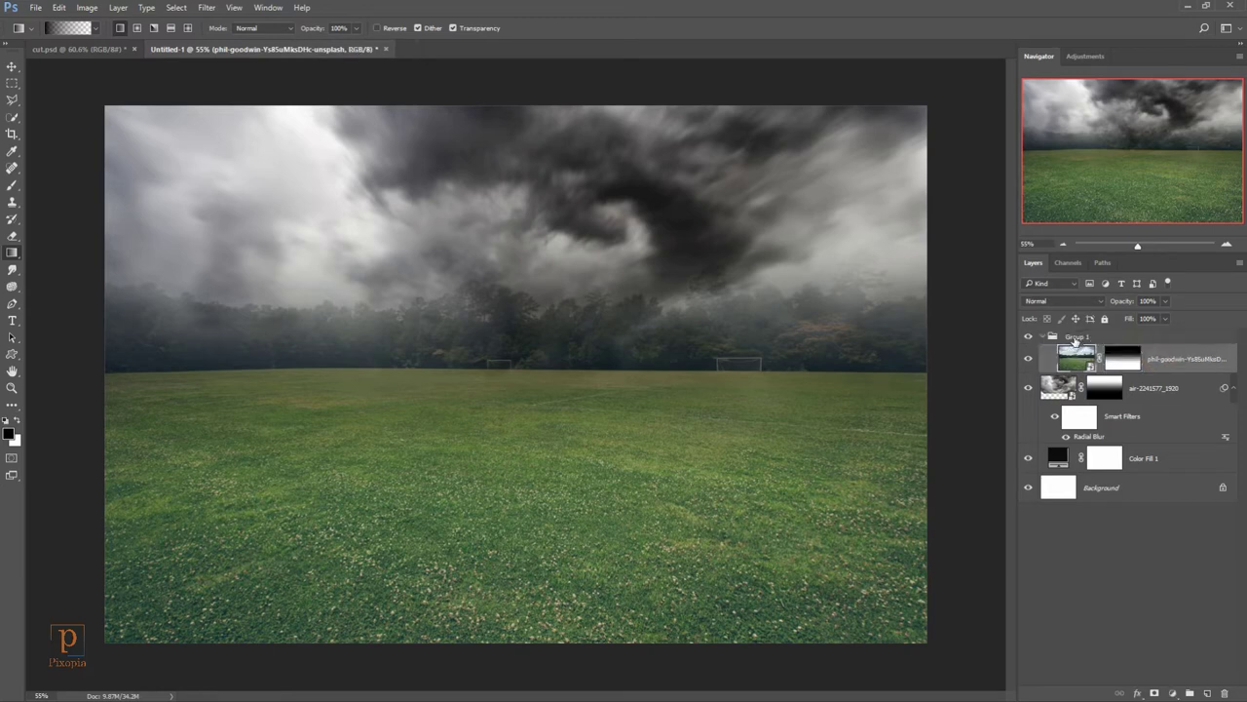
double_click(1076, 335)
text(GRASS)
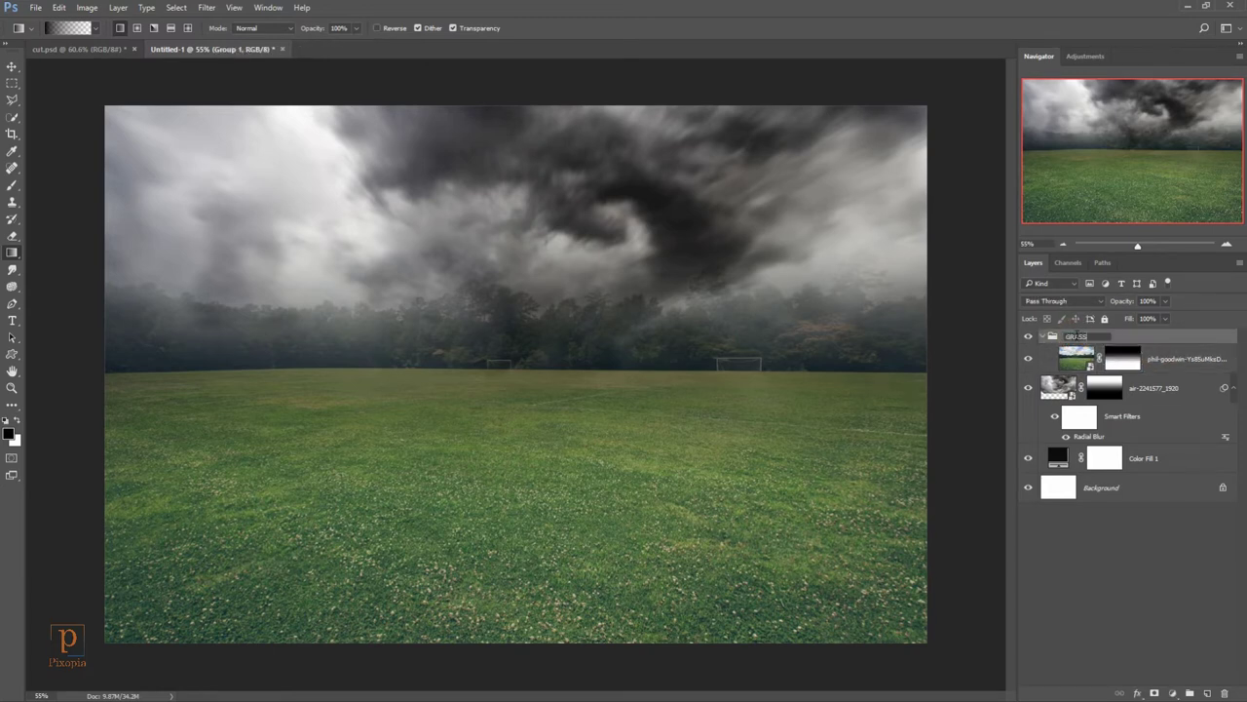
key(Return)
click(1043, 336)
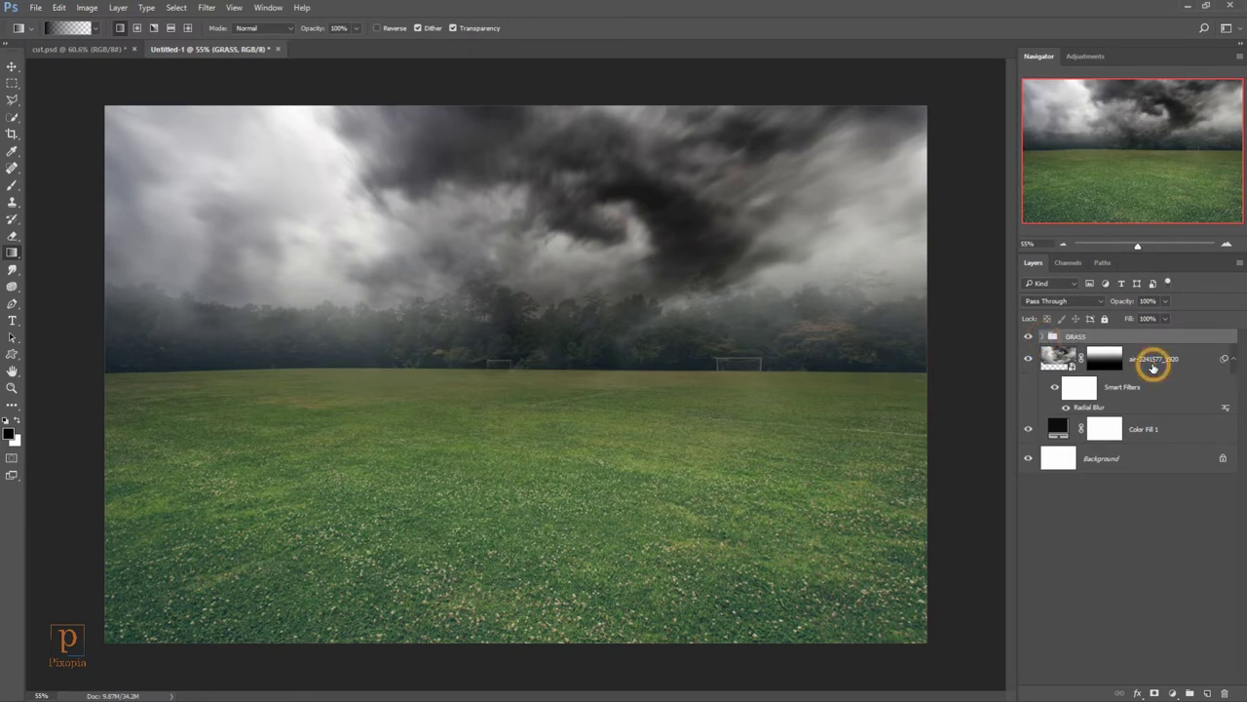
Step: Move the air-2241577_1920 cloud layer into a new group and check its visibility
click(1152, 361)
click(1190, 693)
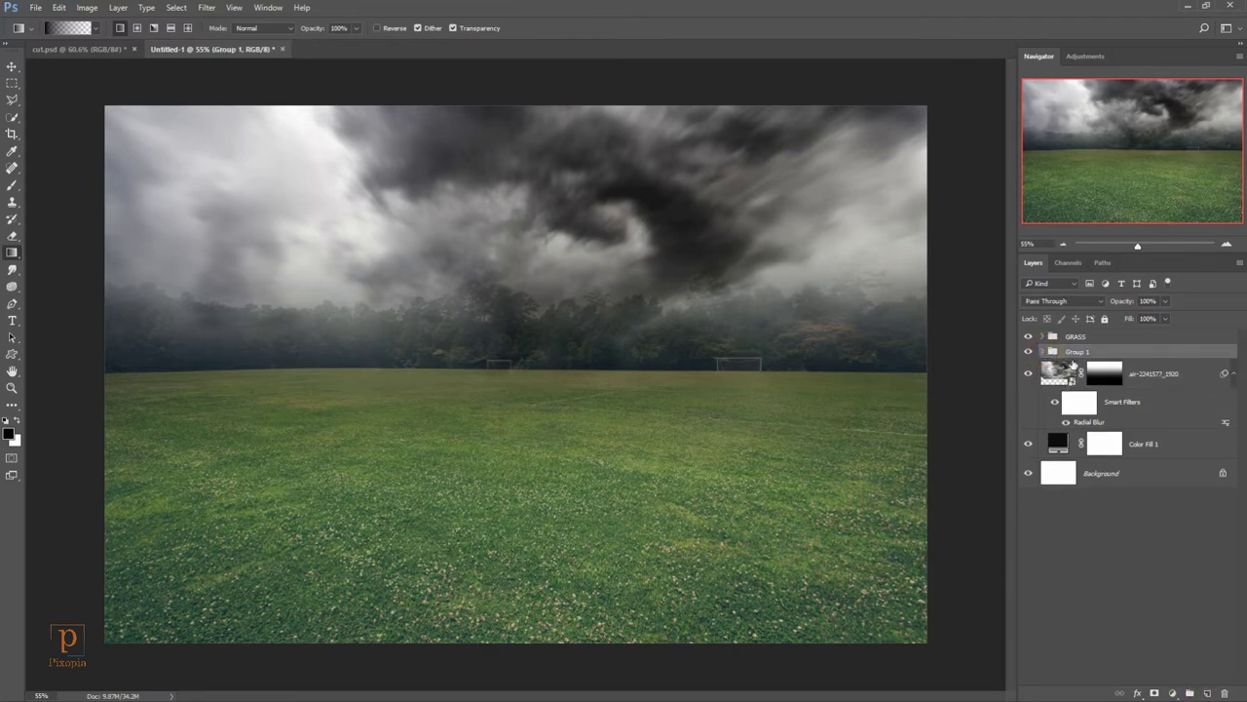
drag(1139, 370, 1135, 355)
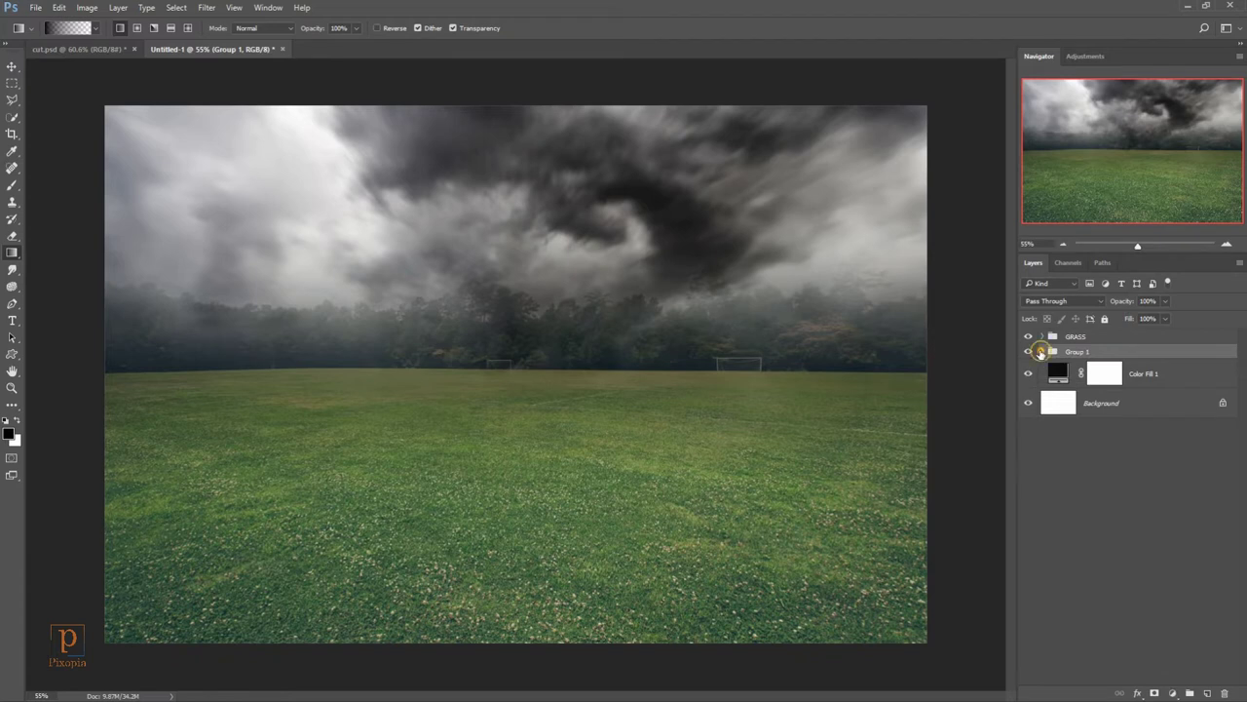
click(1040, 351)
click(1041, 351)
click(1028, 352)
click(1028, 352)
Step: Rename the cloud layer's group to CLOUD and select the layer inside it
double_click(1075, 351)
text(CLOUD)
key(Return)
click(1042, 351)
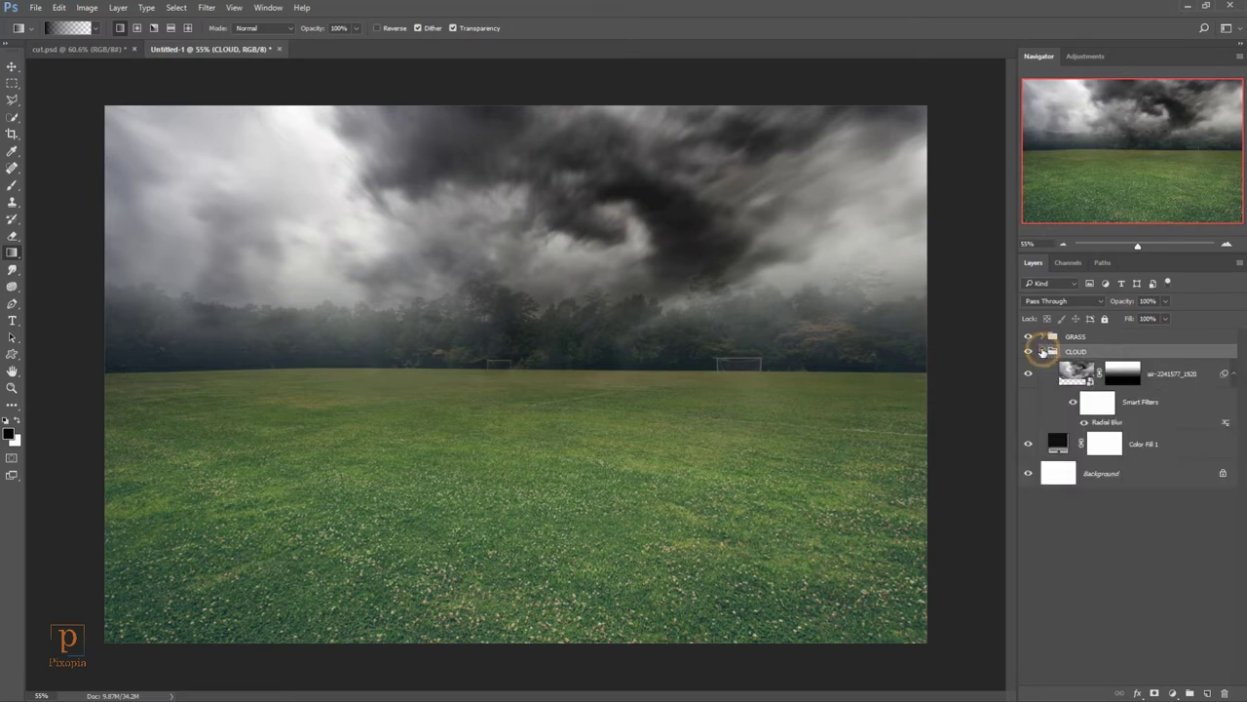
click(1140, 369)
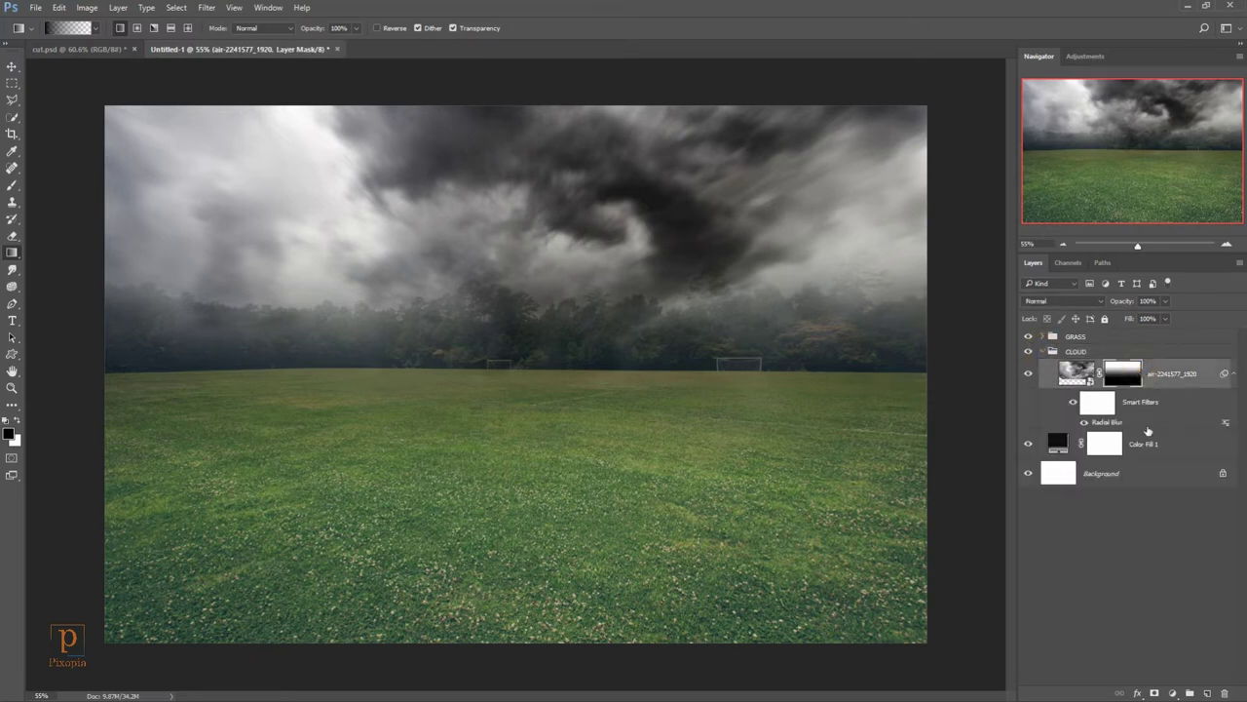
Step: Add an Exposure adjustment layer above the clouds and set Exposure to -3.94
click(1173, 692)
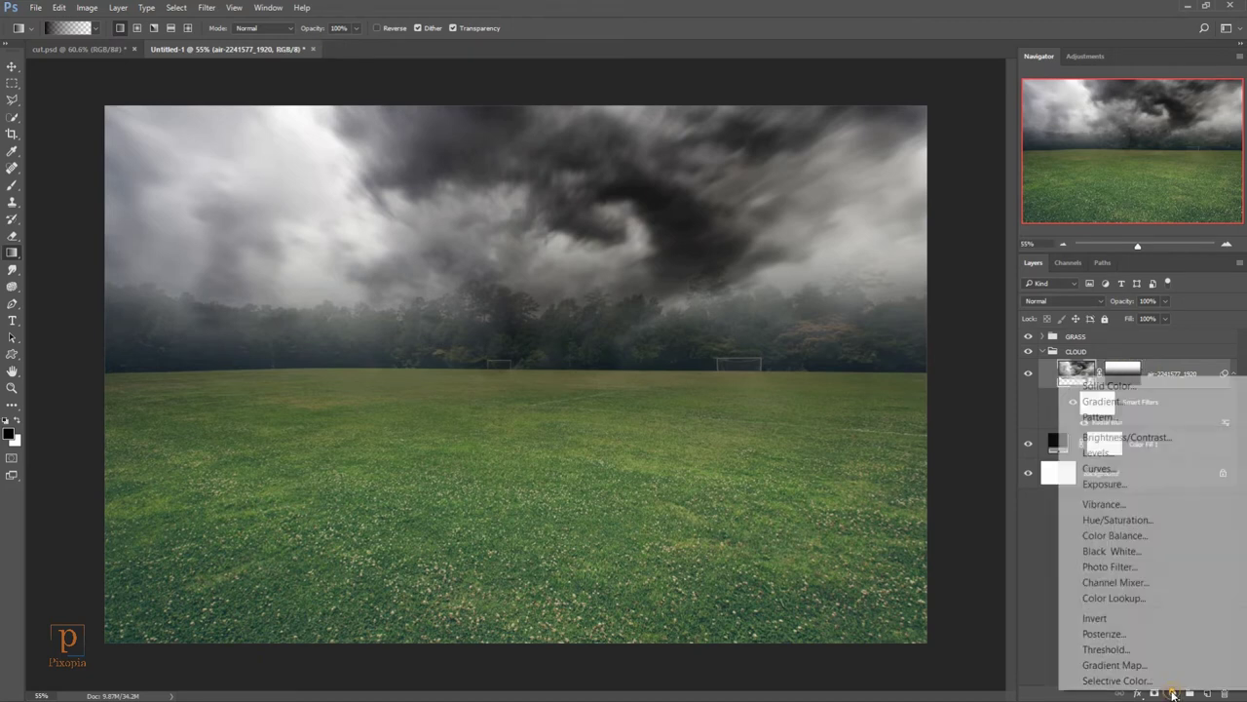
click(1124, 484)
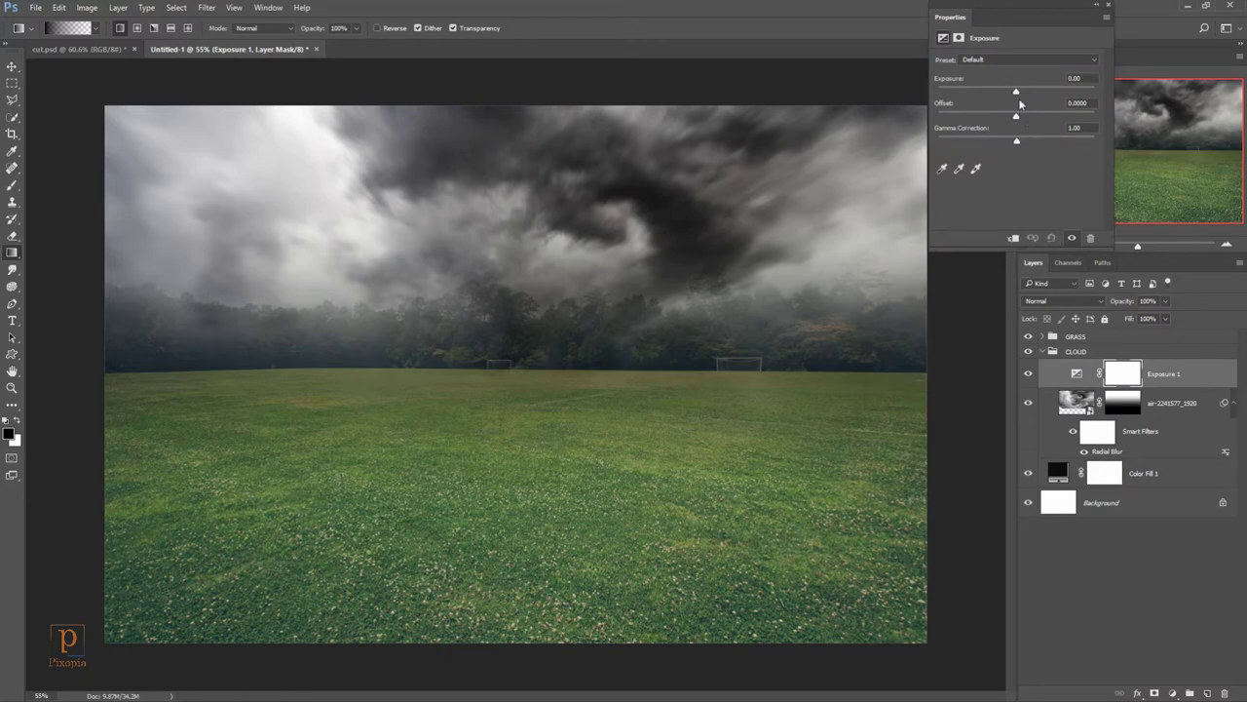
drag(1016, 91, 976, 97)
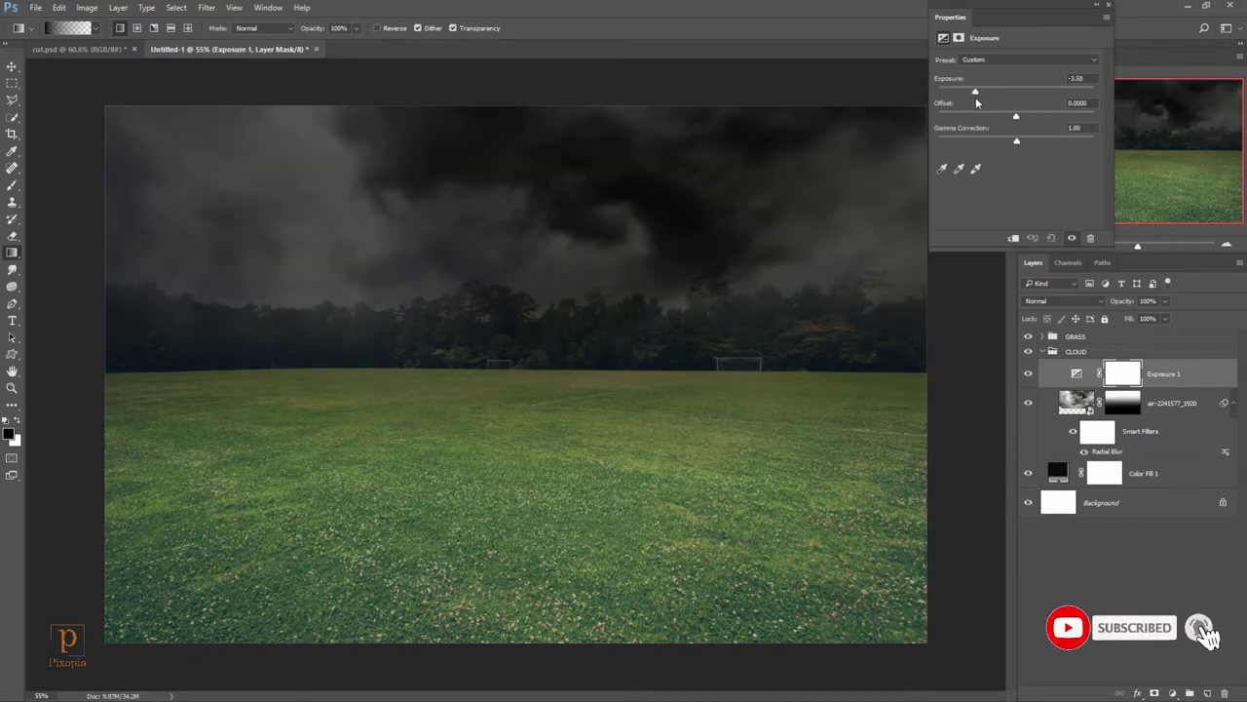
drag(971, 102, 969, 101)
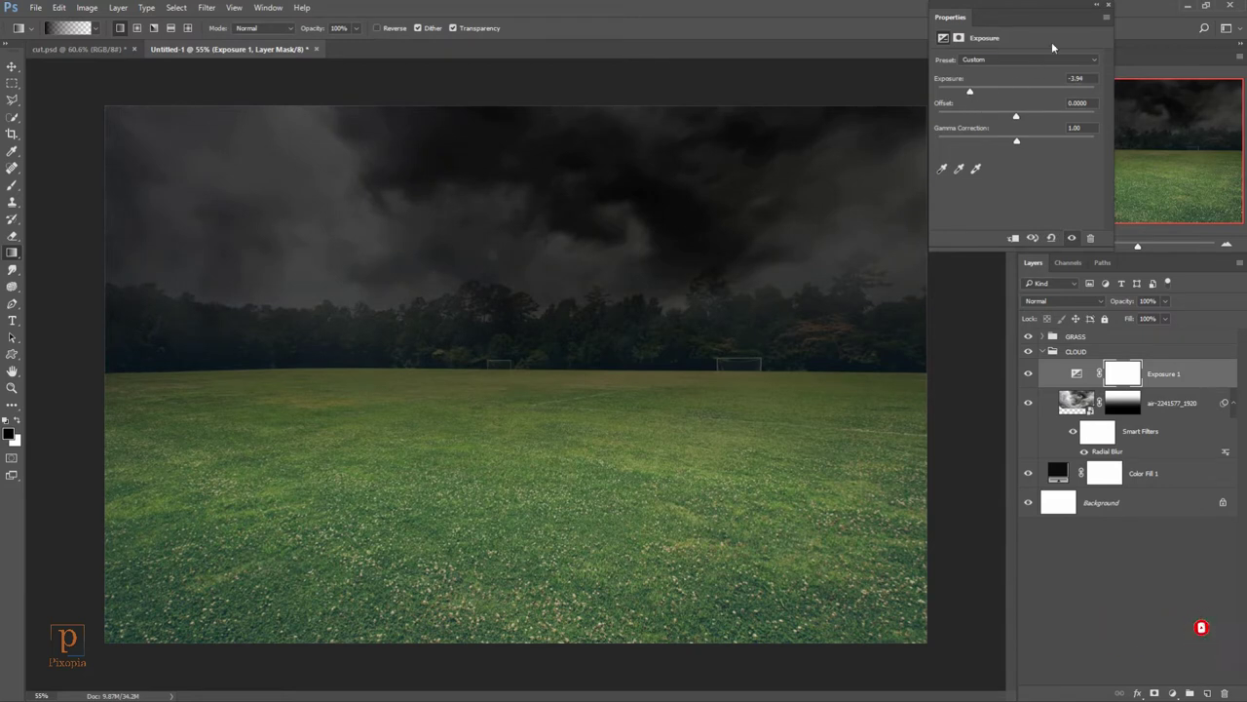
click(1109, 8)
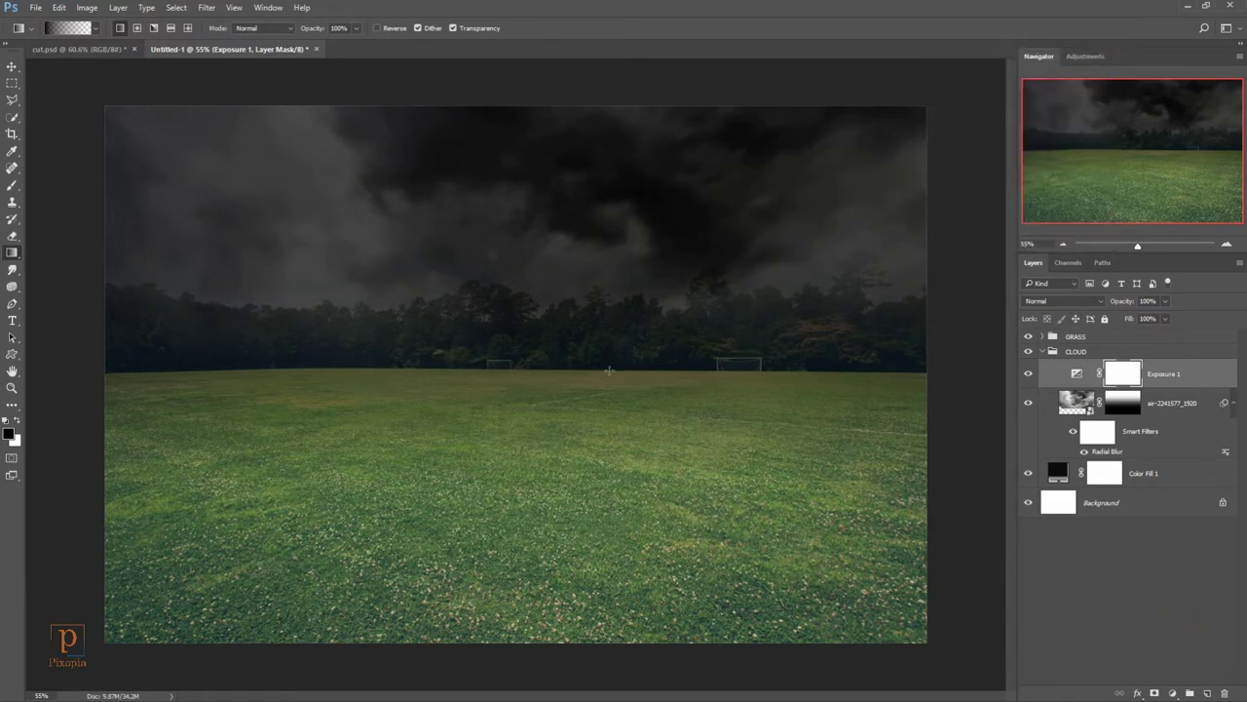
Step: Place starry-sky-1654074_1920 as an embedded layer in the composite
click(34, 8)
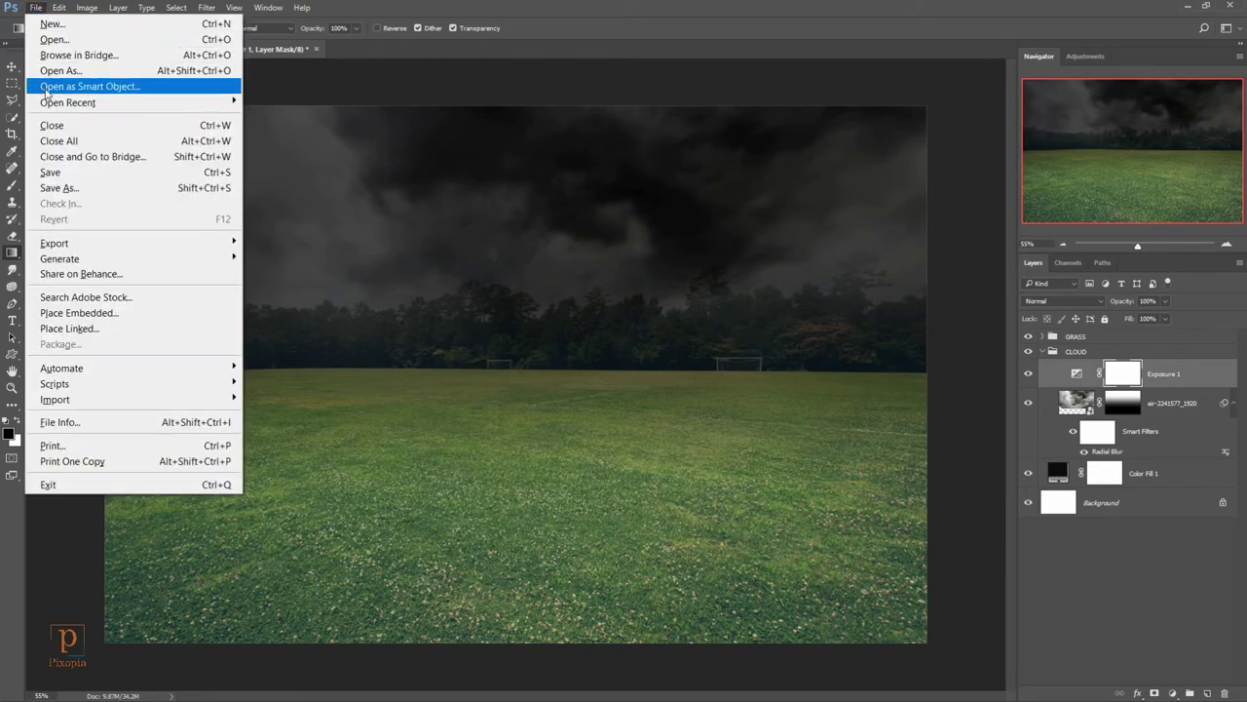
click(85, 312)
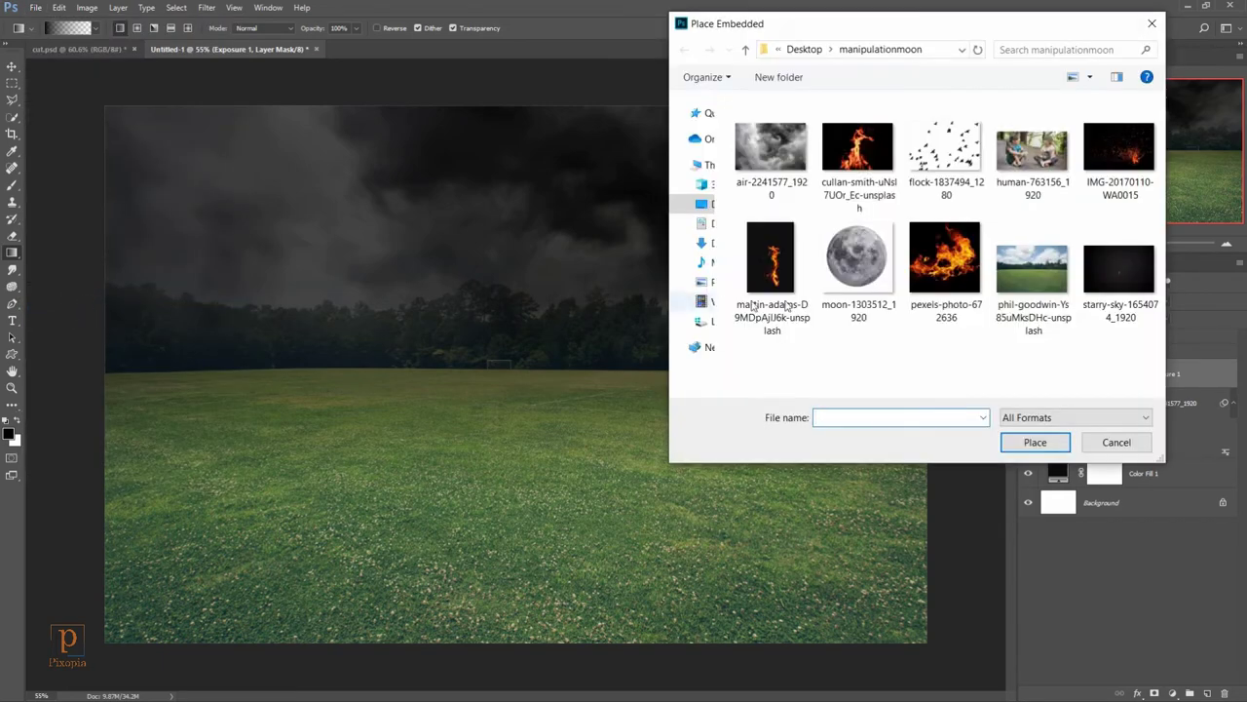
click(1119, 271)
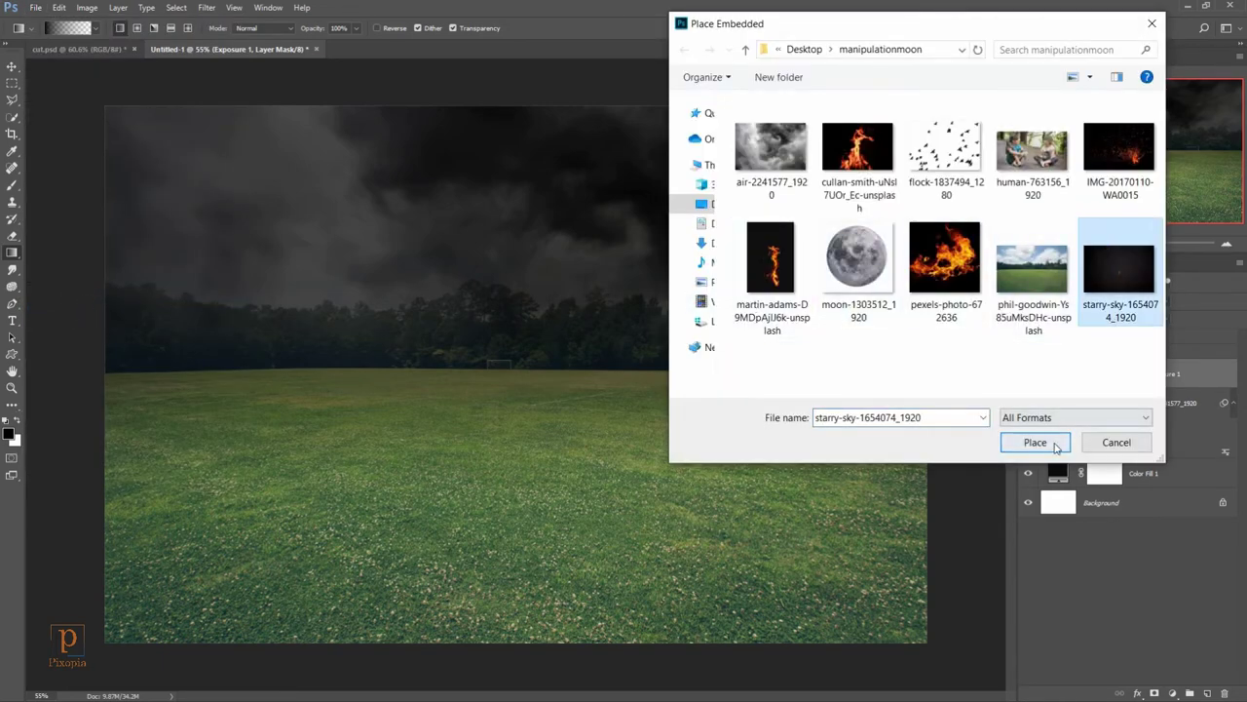
click(1043, 442)
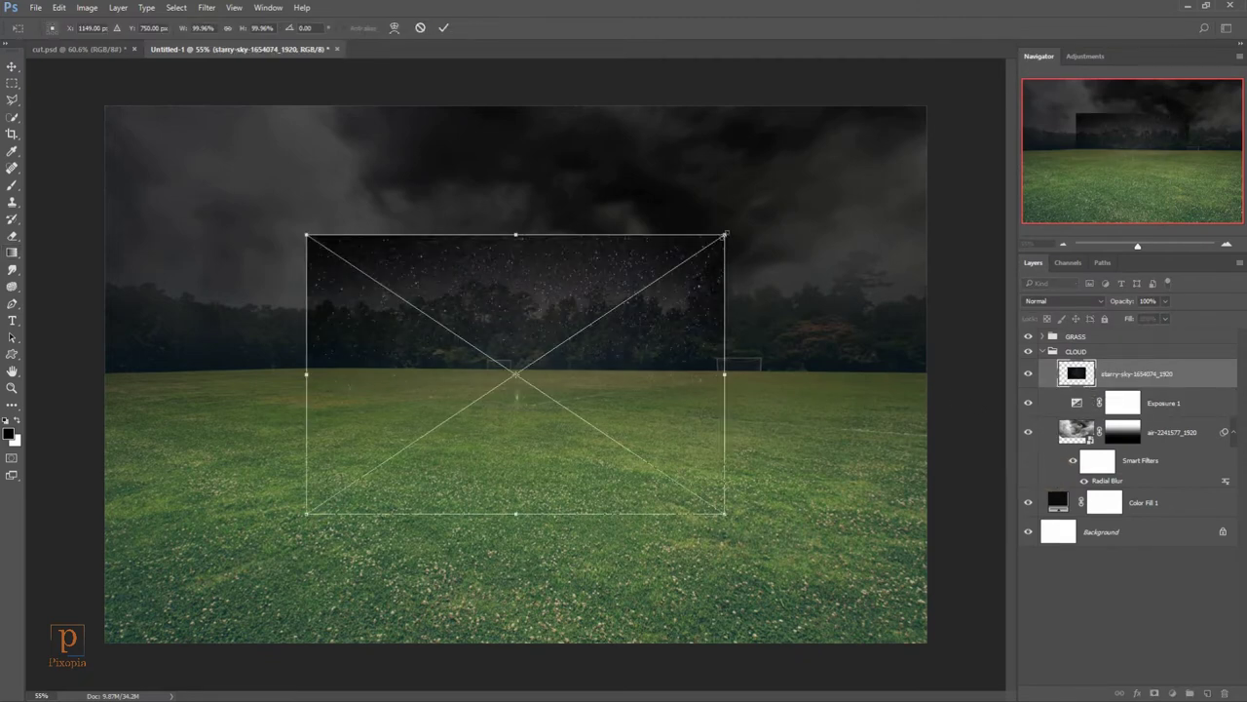
Step: Enlarge the starry sky, then warp its corners and edges outward to cover the sky
drag(725, 235, 817, 173)
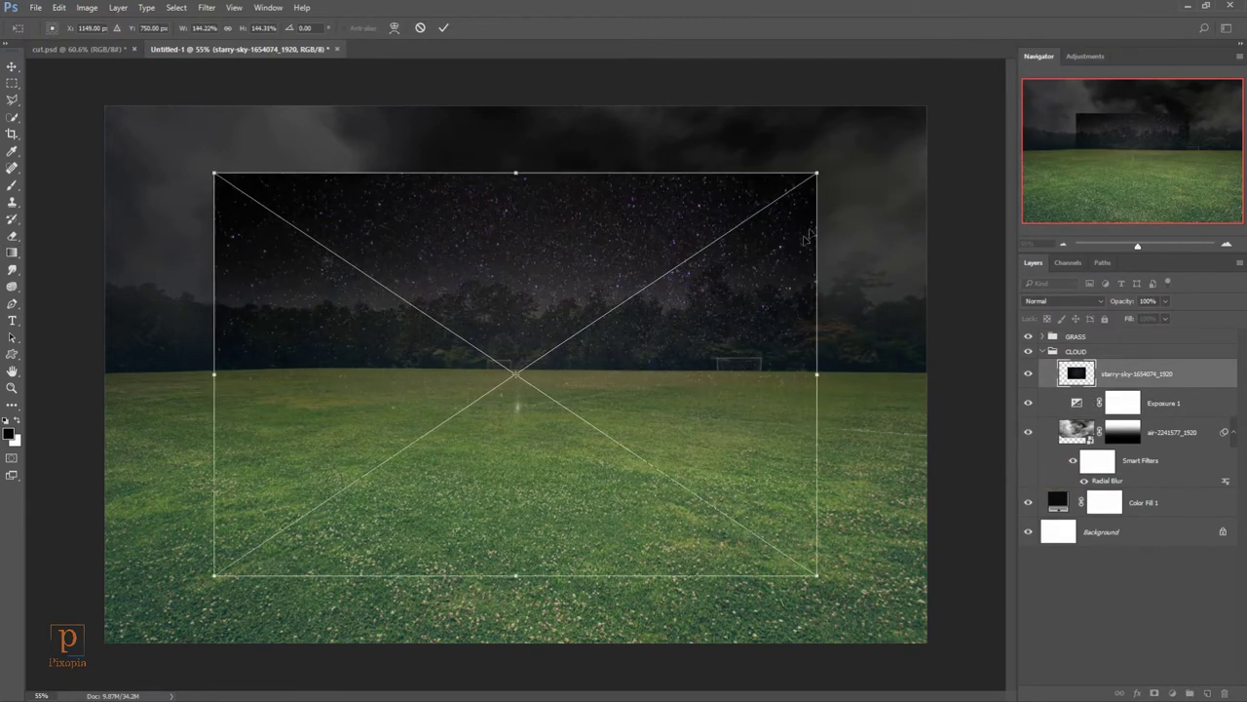
right_click(785, 250)
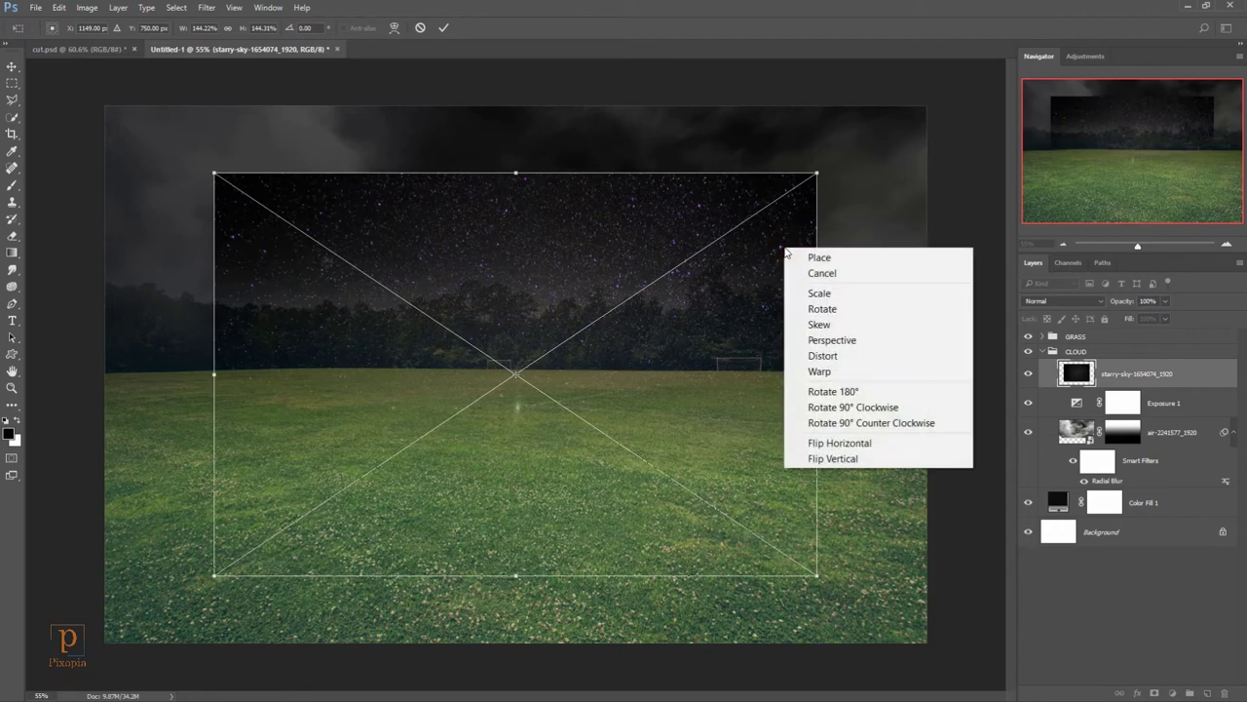
click(824, 374)
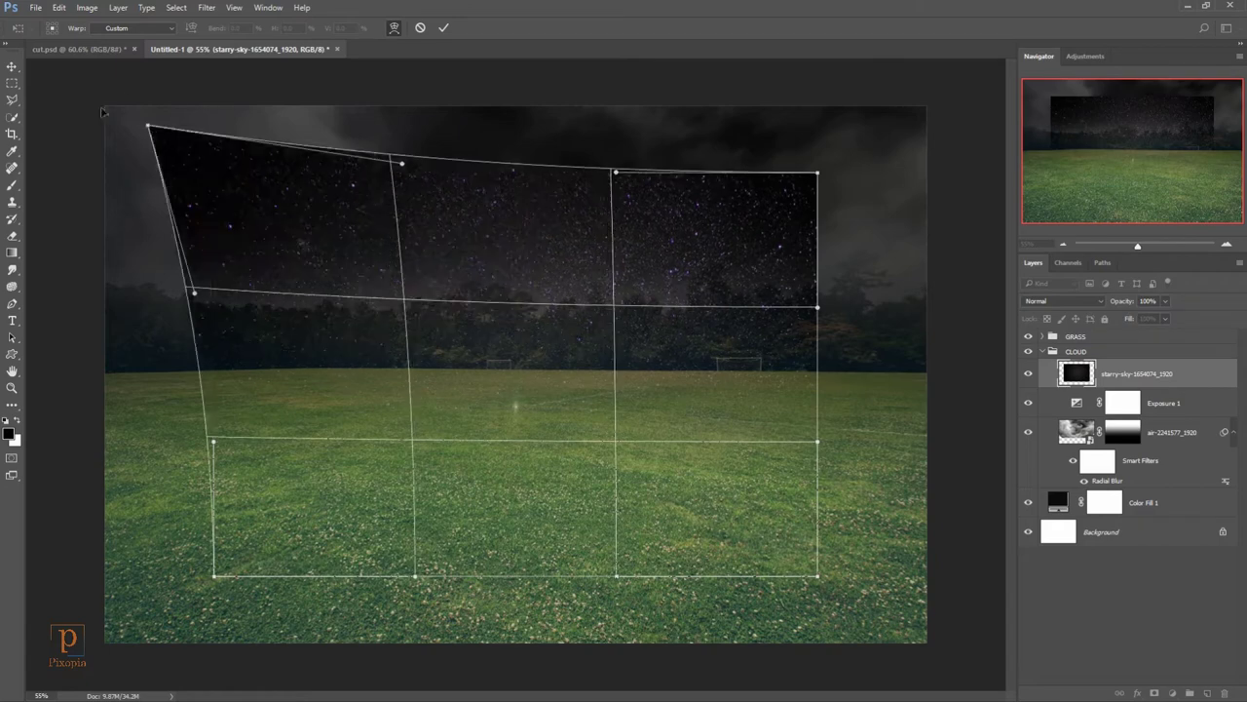
drag(216, 180, 27, 61)
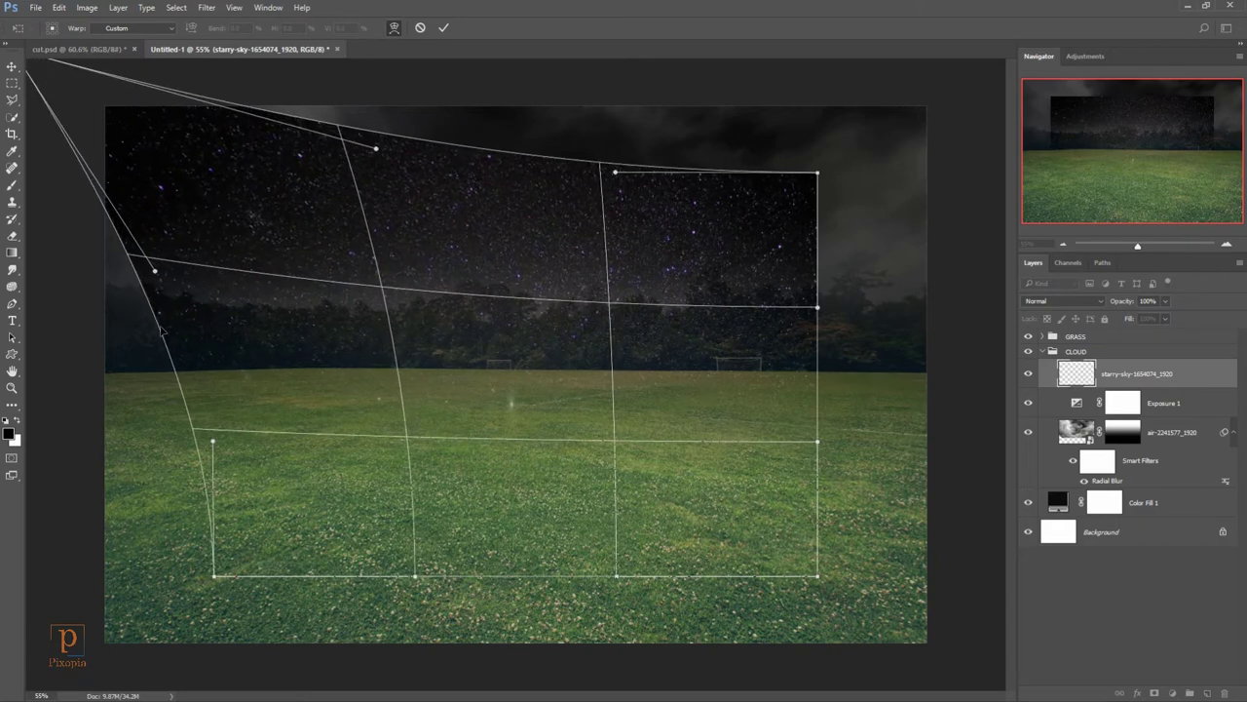
drag(163, 298, 102, 338)
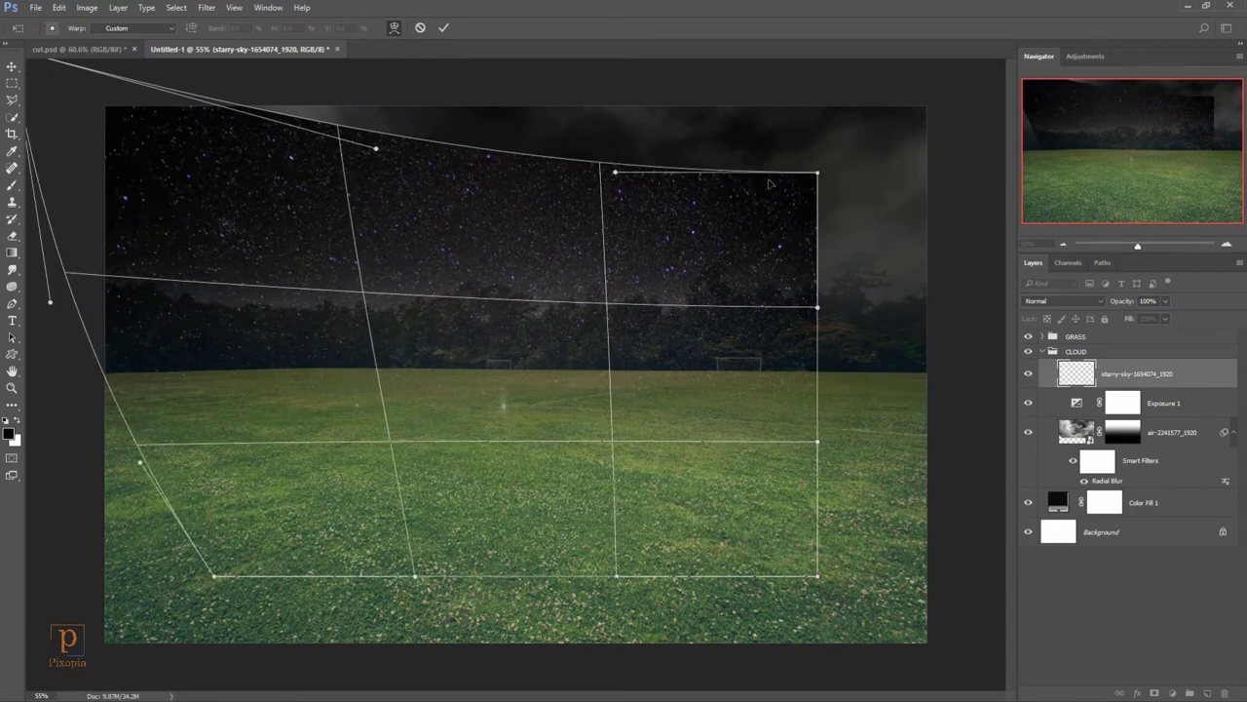
drag(783, 205, 941, 117)
mouse_move(878, 341)
mouse_down()
mouse_move(911, 356)
mouse_move(950, 346)
mouse_up()
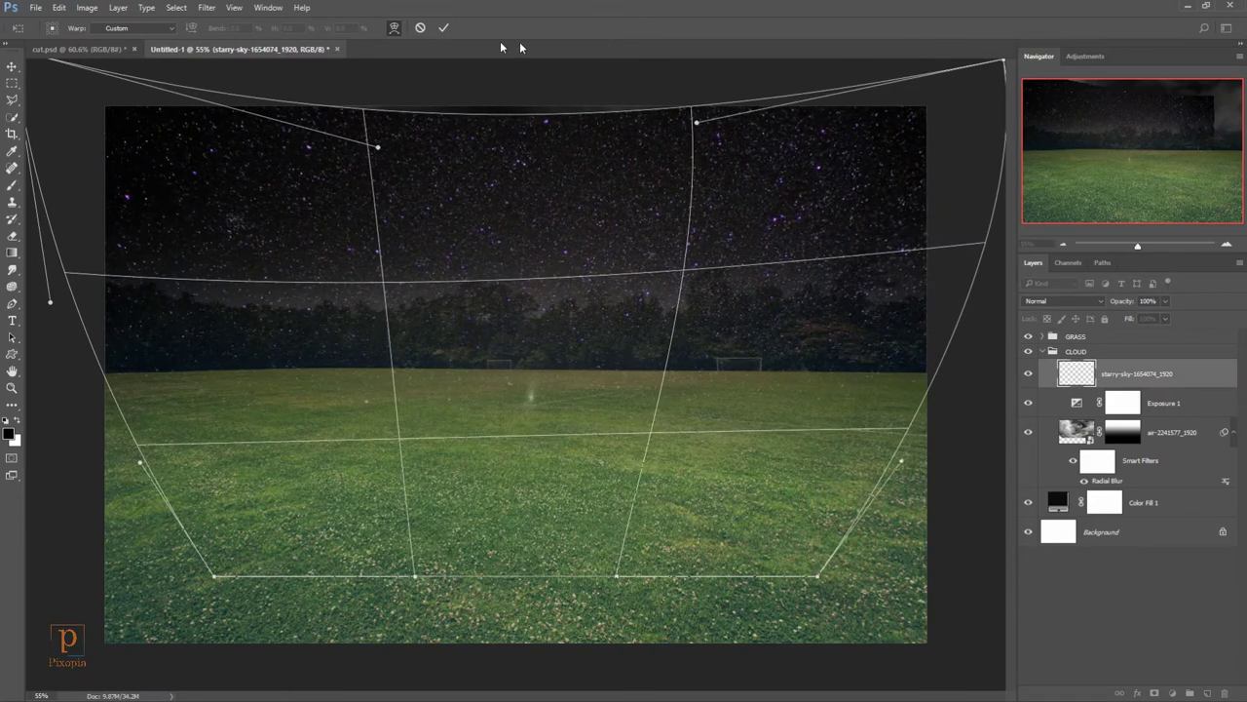
click(446, 28)
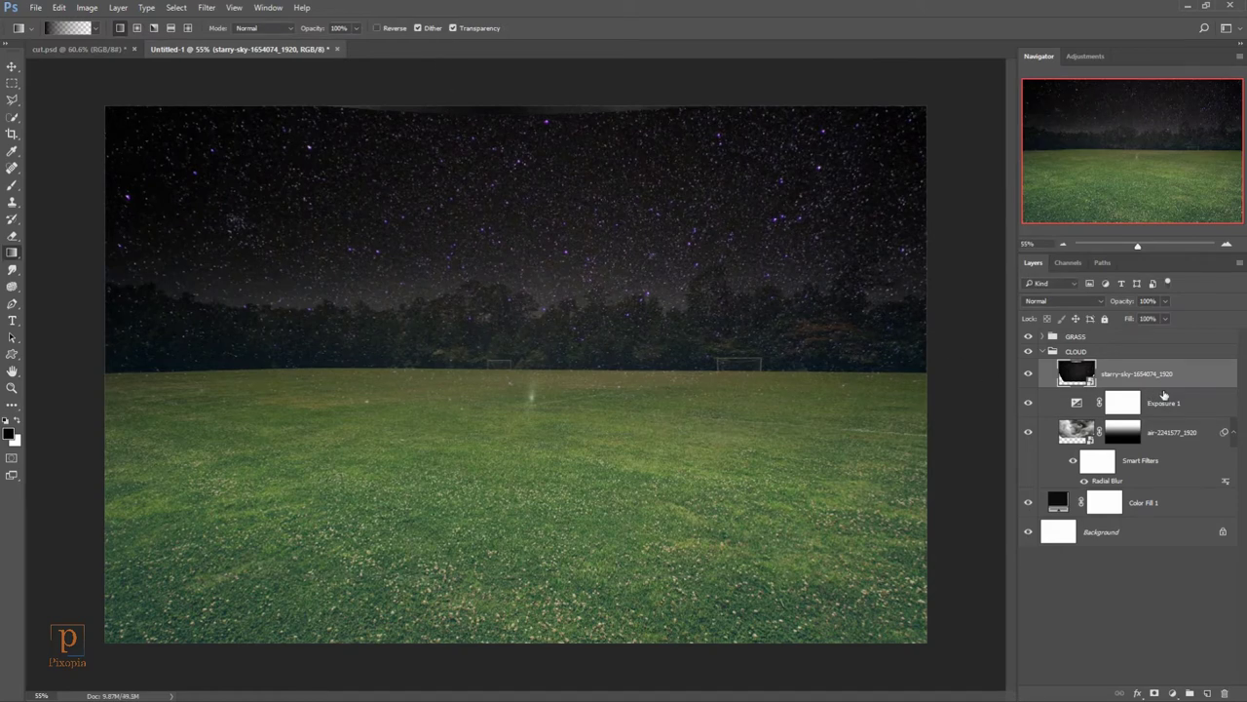
Step: Move starry-sky below Exposure 1, rasterize it, and erase stars over the field with a 292 eraser
drag(1177, 380, 1177, 413)
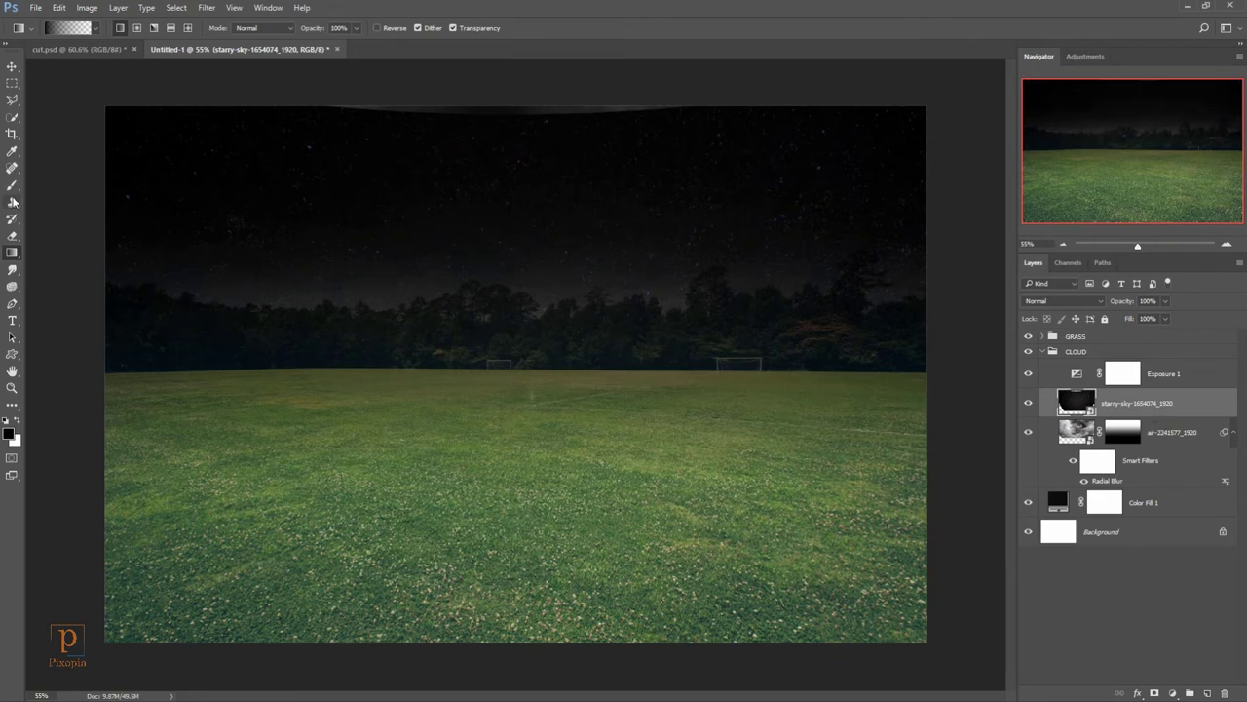
click(11, 236)
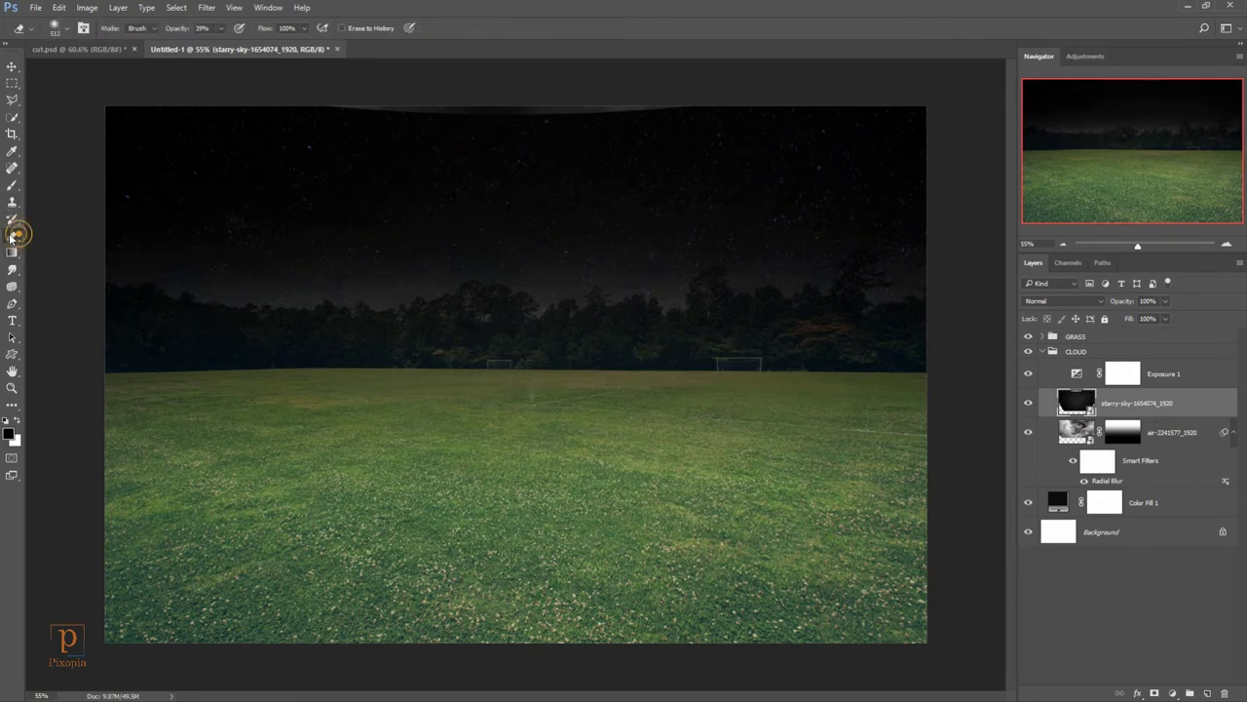
click(72, 236)
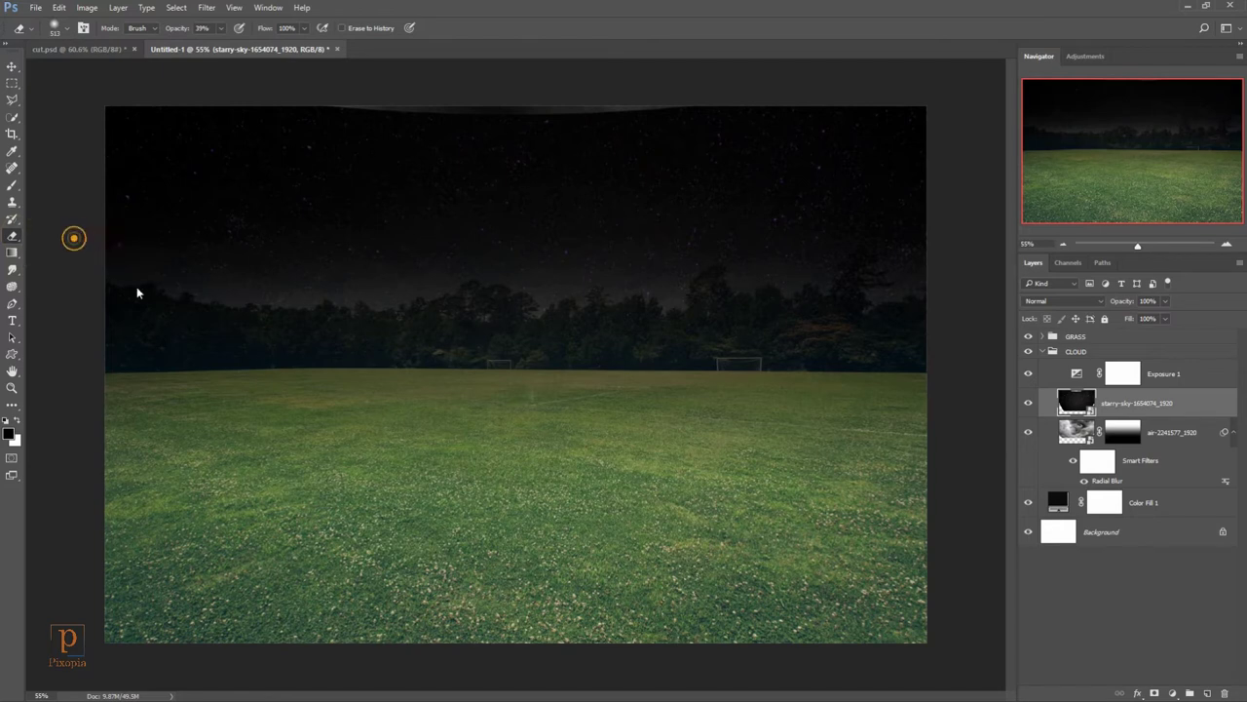
click(253, 432)
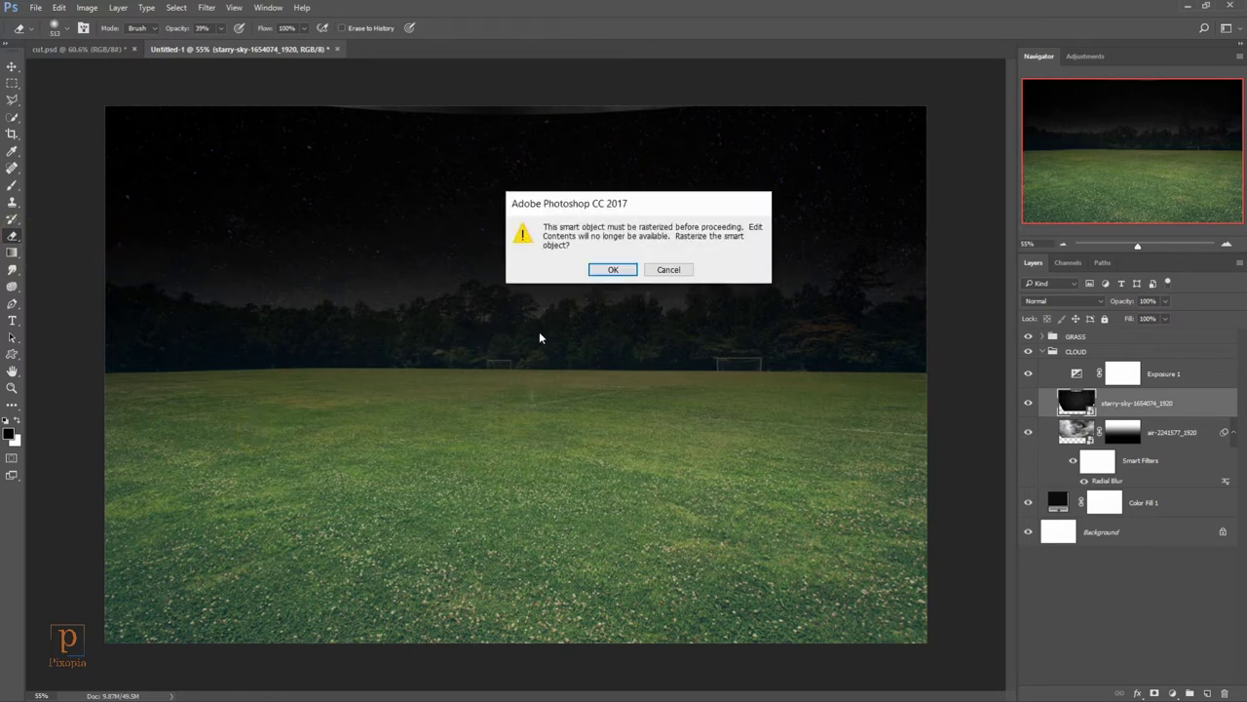
click(604, 271)
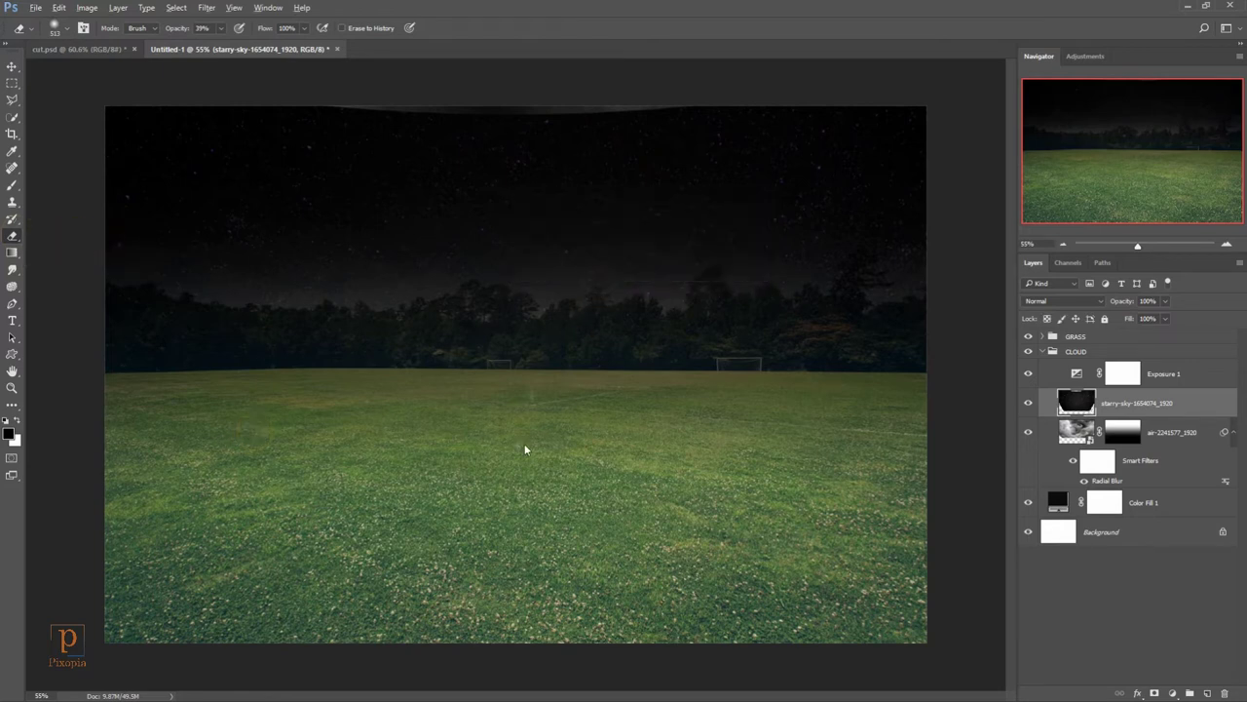
drag(537, 446, 477, 444)
click(510, 423)
drag(479, 329, 389, 334)
click(443, 412)
drag(742, 527, 825, 516)
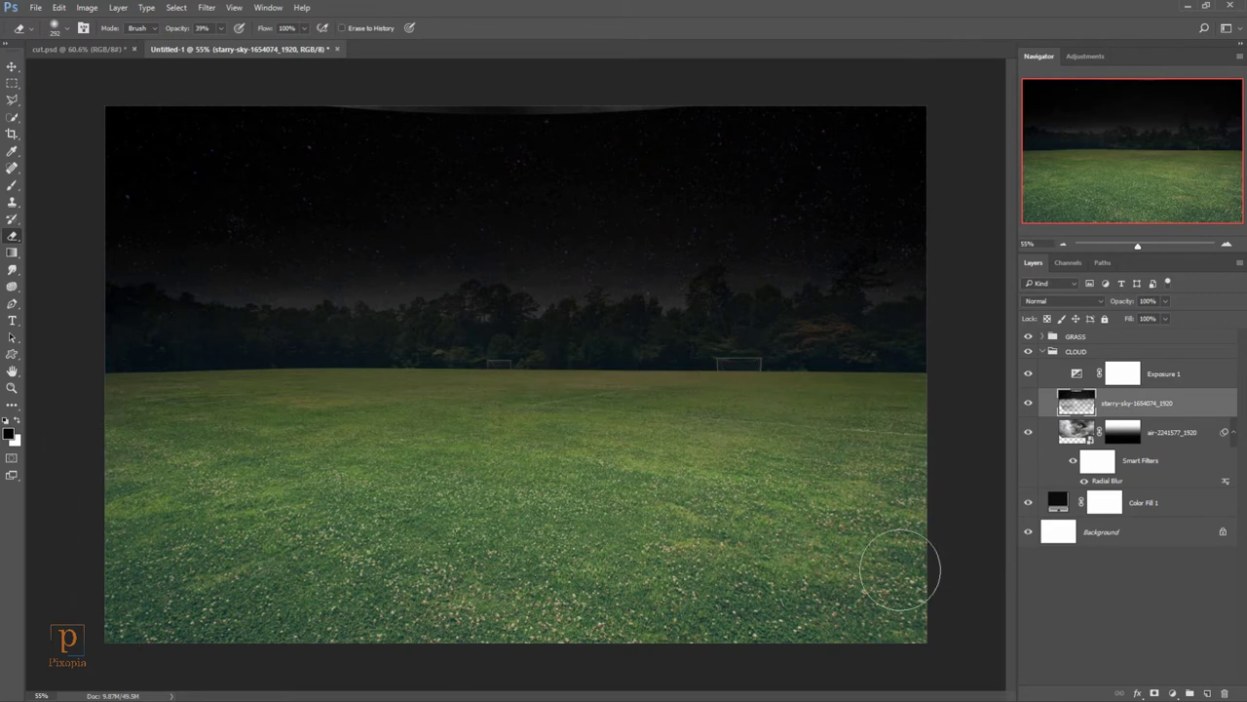
Step: Nudge the starry sky slightly upward, collapse the CLOUD group, and select GRASS
key(v)
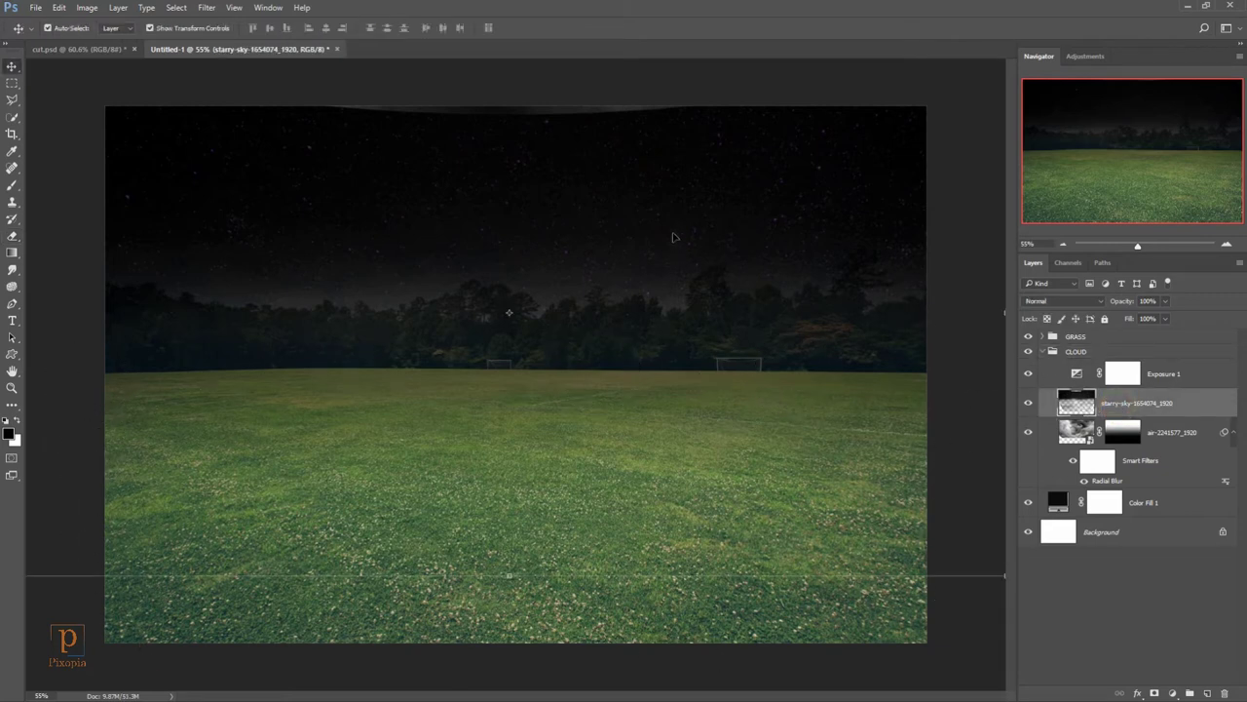
drag(673, 236, 672, 230)
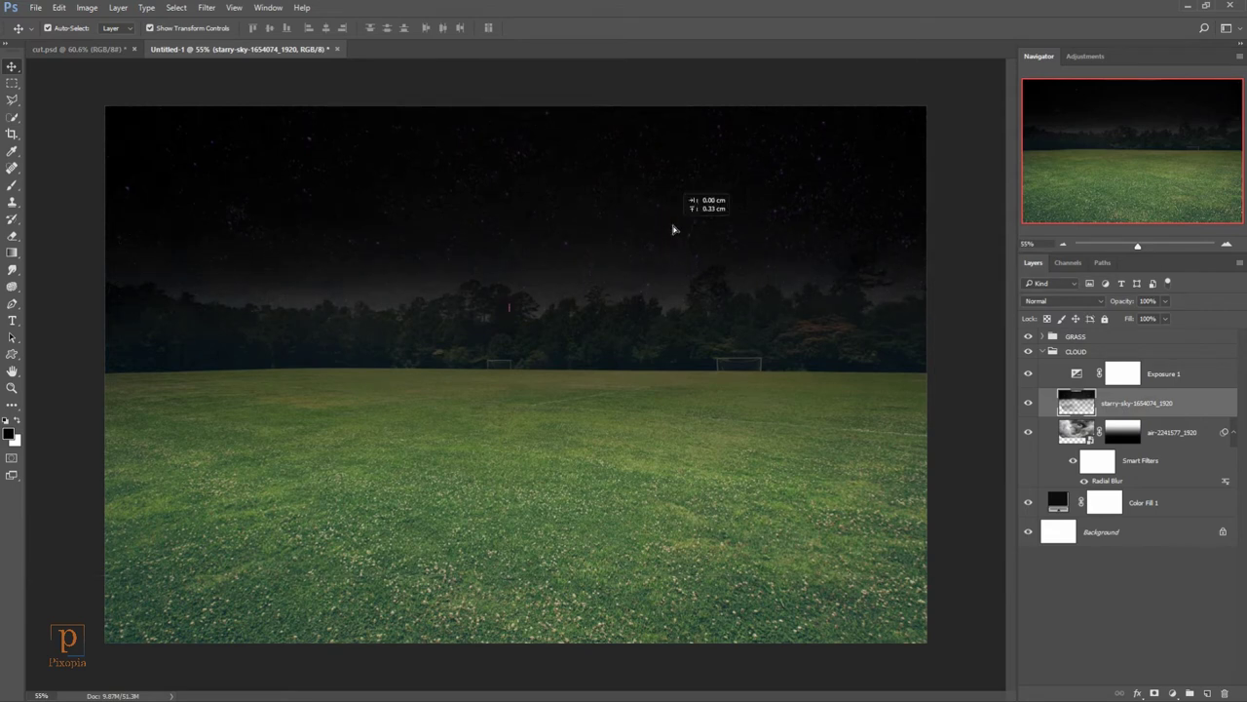
drag(672, 230, 672, 227)
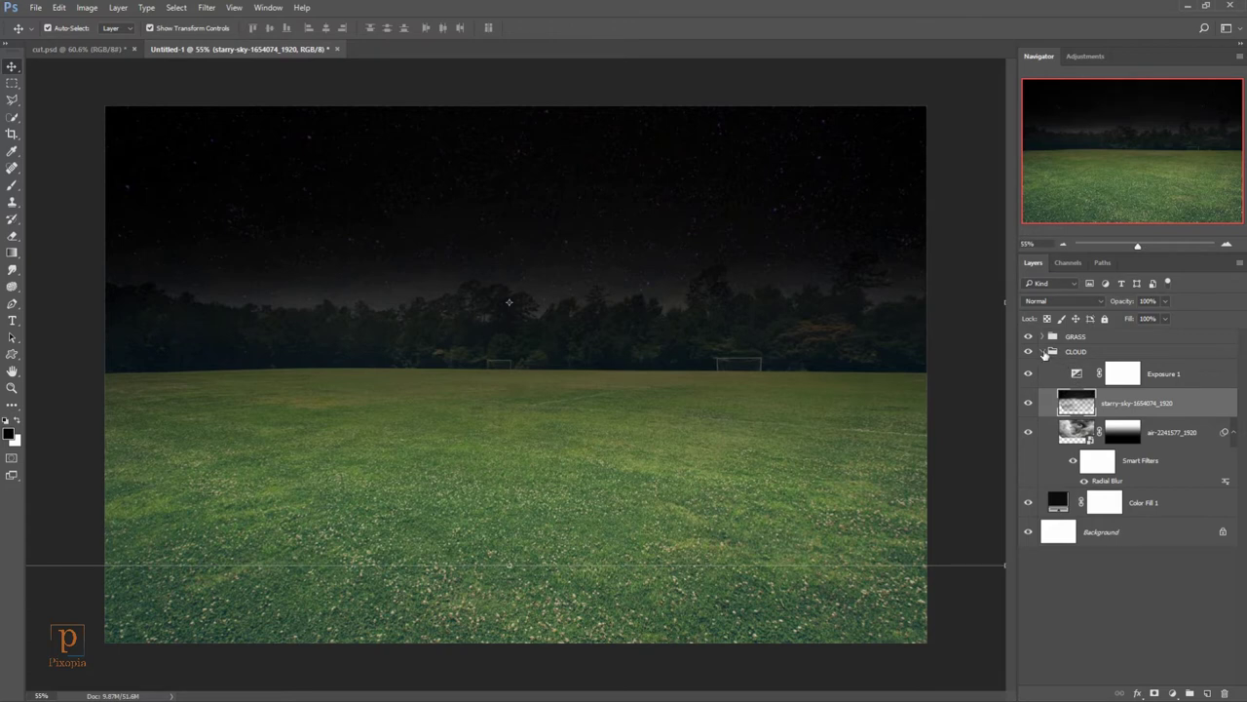
click(1056, 351)
click(1041, 351)
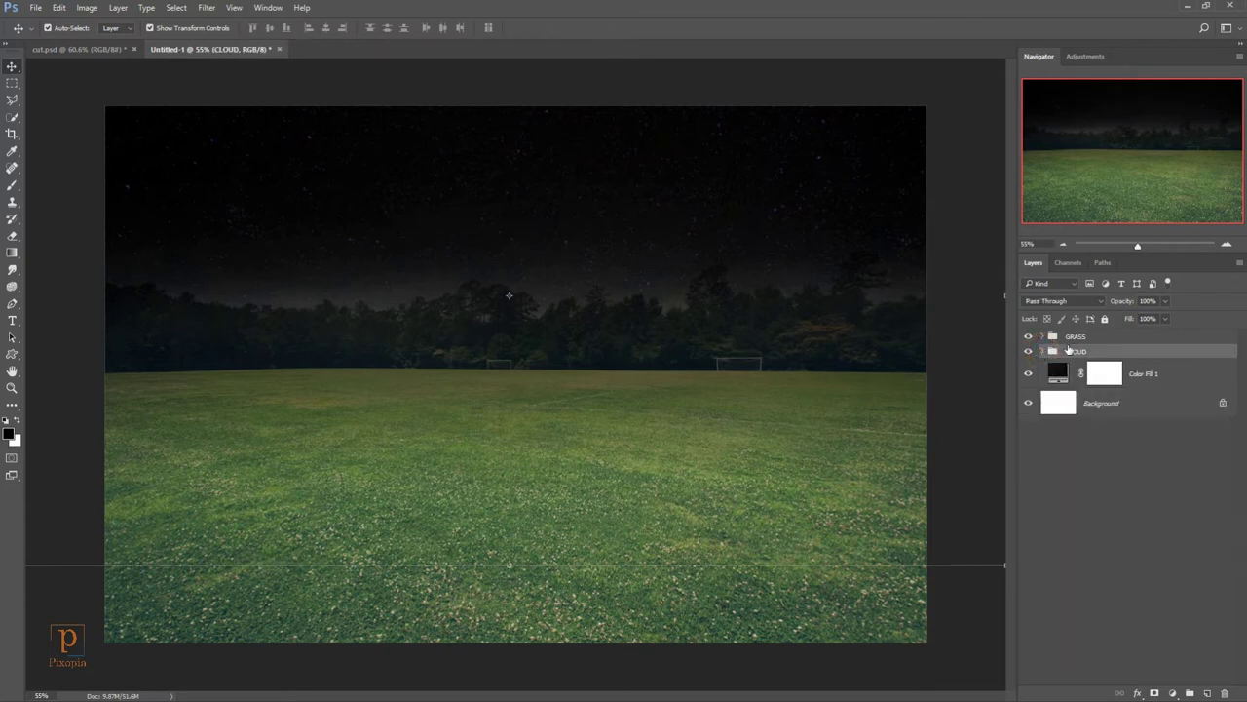
click(1087, 338)
key(ctrl+minus)
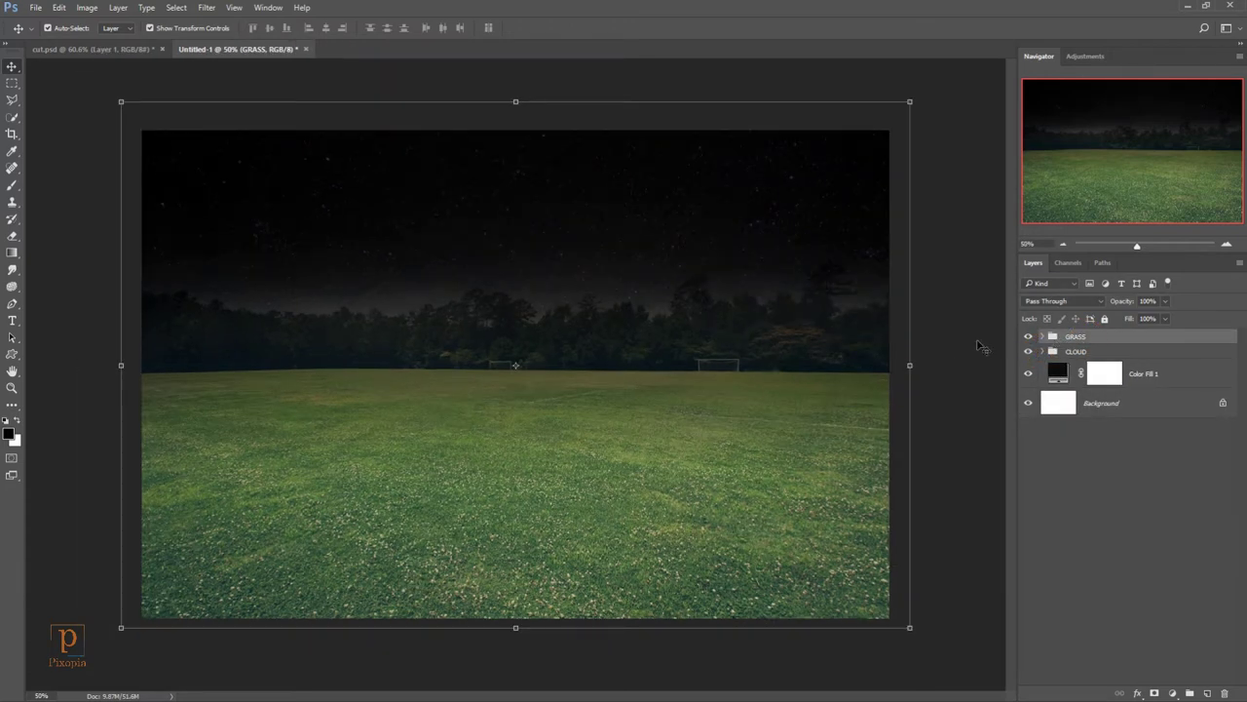
Step: Drag the seated girls' Layer 1 from cut.psd into Untitled-1 onto the grass
click(121, 50)
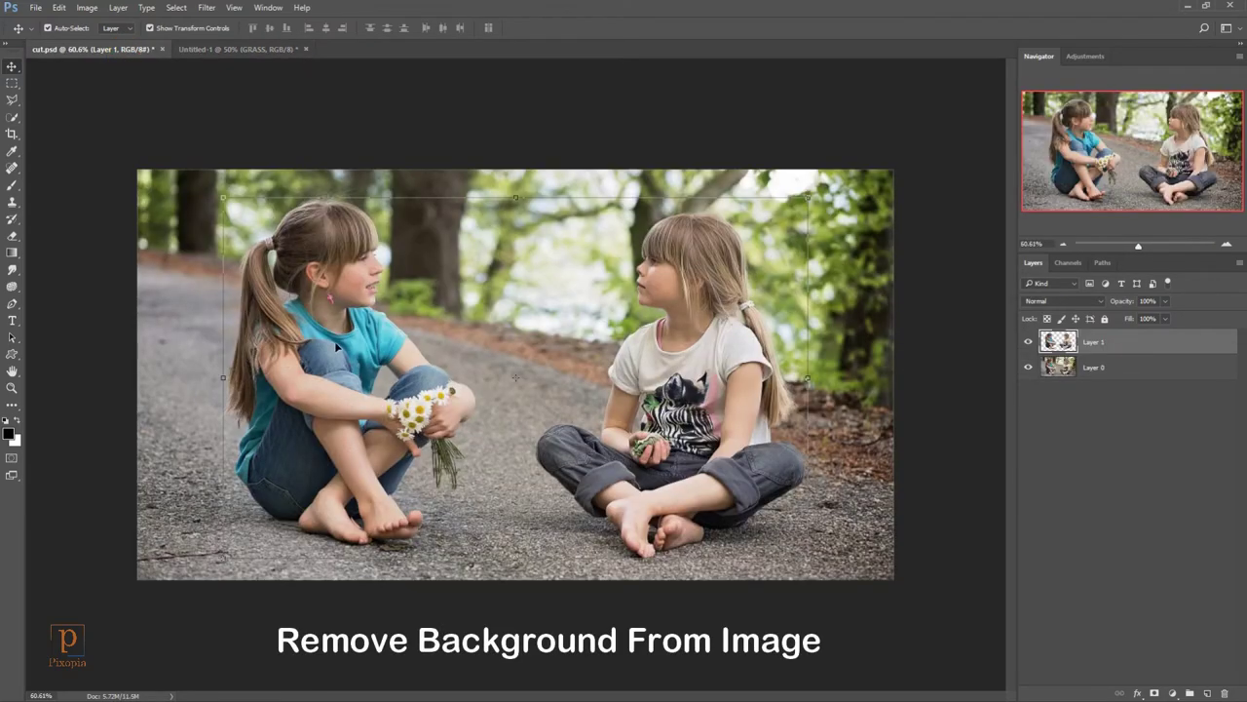
click(1027, 368)
click(1027, 368)
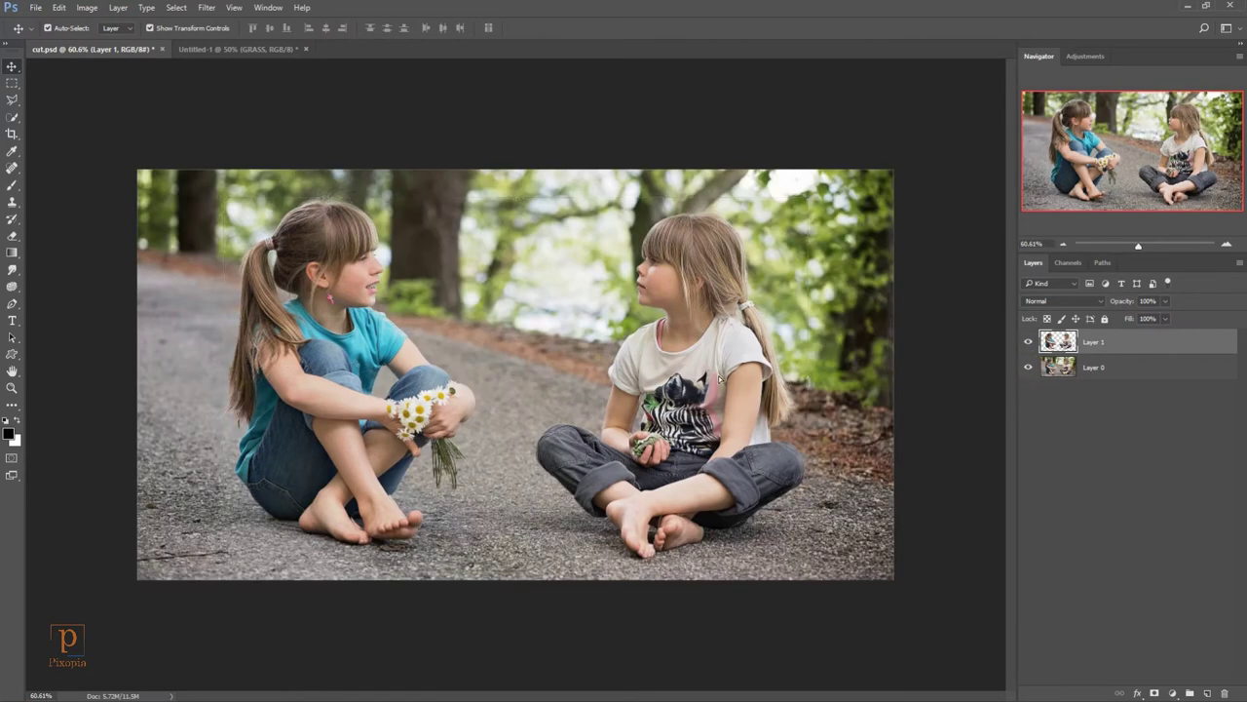
mouse_move(749, 388)
mouse_down()
mouse_move(343, 123)
mouse_move(355, 185)
mouse_move(486, 383)
mouse_up()
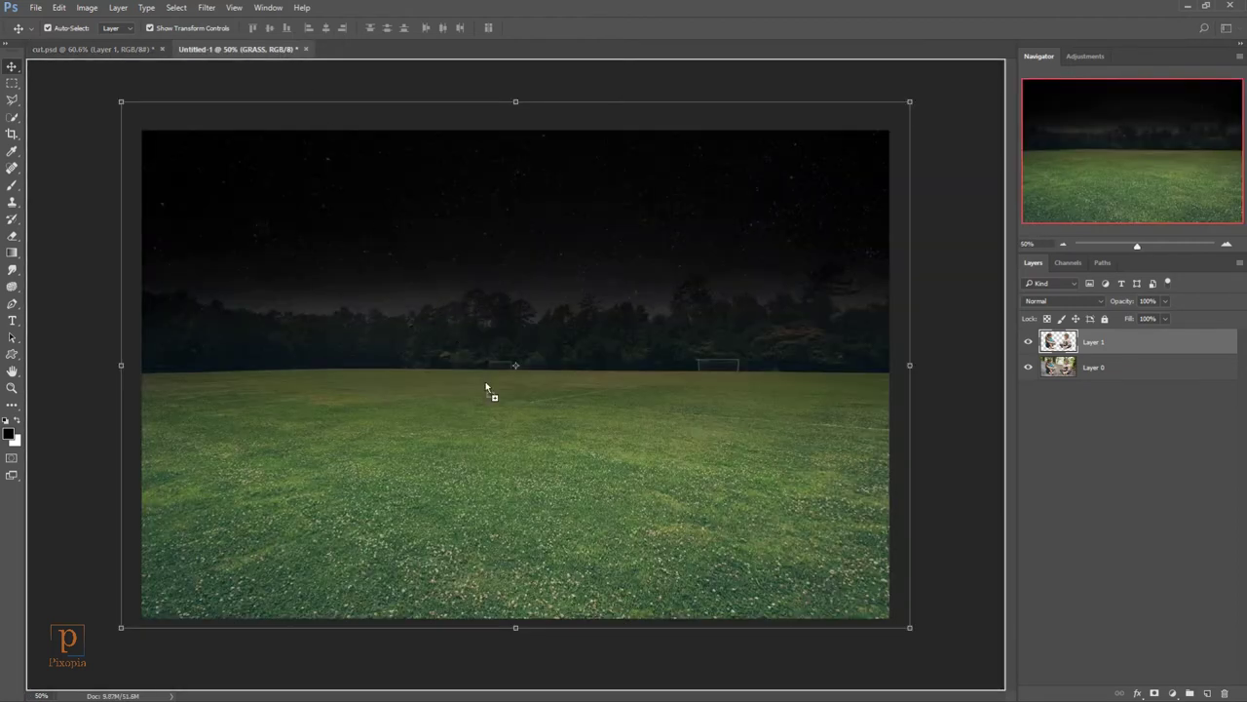
drag(525, 425, 643, 402)
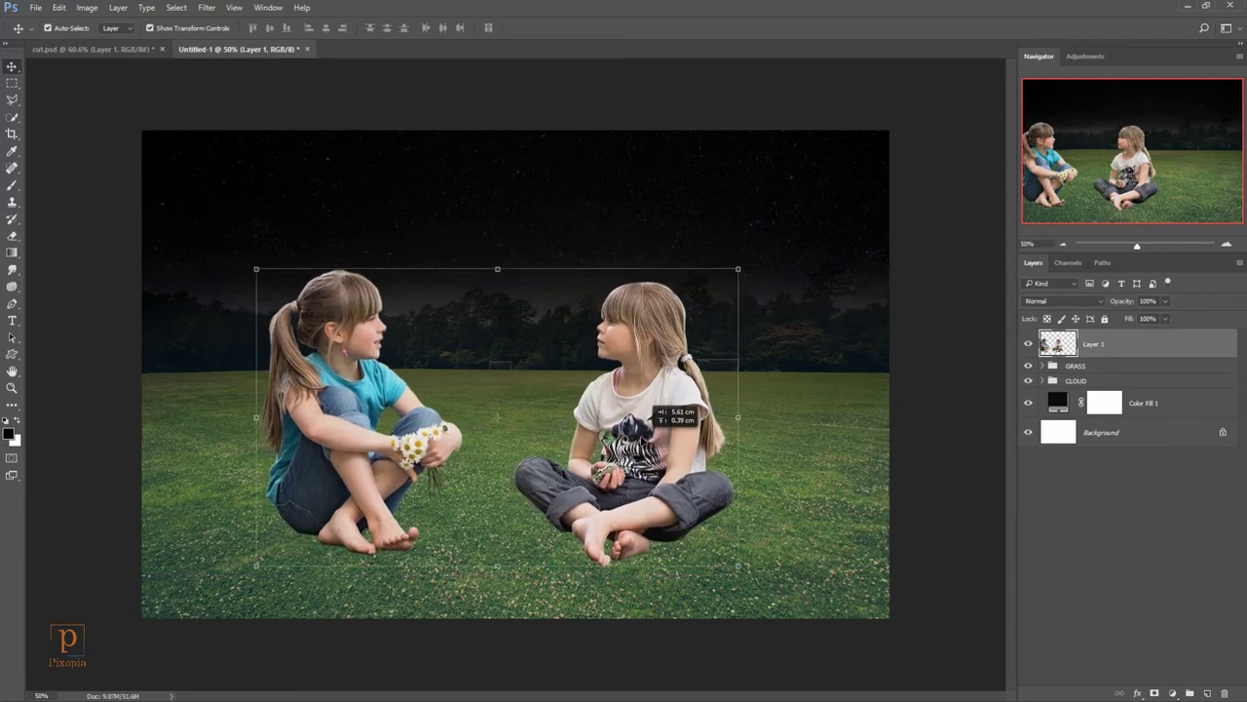
Step: Lasso the right-hand girl and use Layer Via Cut to put her on Layer 2
click(11, 99)
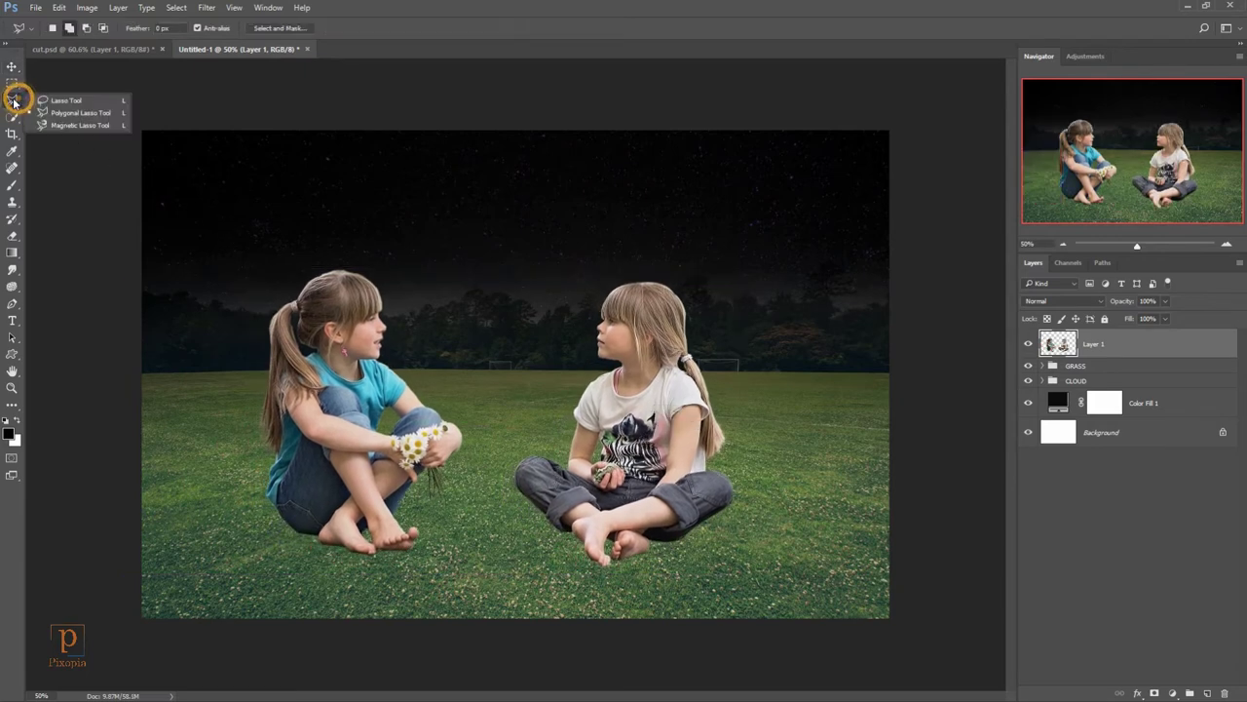
click(80, 101)
mouse_move(590, 243)
mouse_down()
mouse_move(487, 446)
mouse_move(499, 534)
mouse_move(572, 599)
mouse_move(832, 554)
mouse_move(746, 301)
mouse_move(636, 248)
mouse_up()
drag(591, 253, 590, 252)
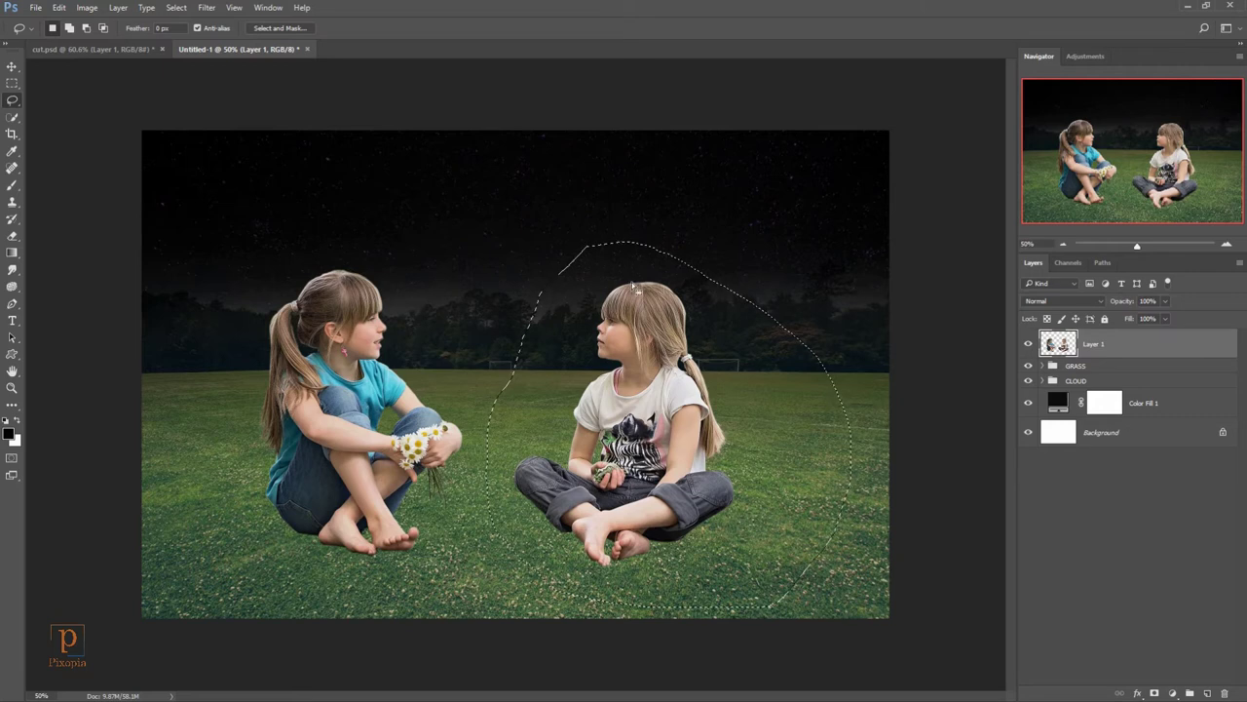
right_click(632, 284)
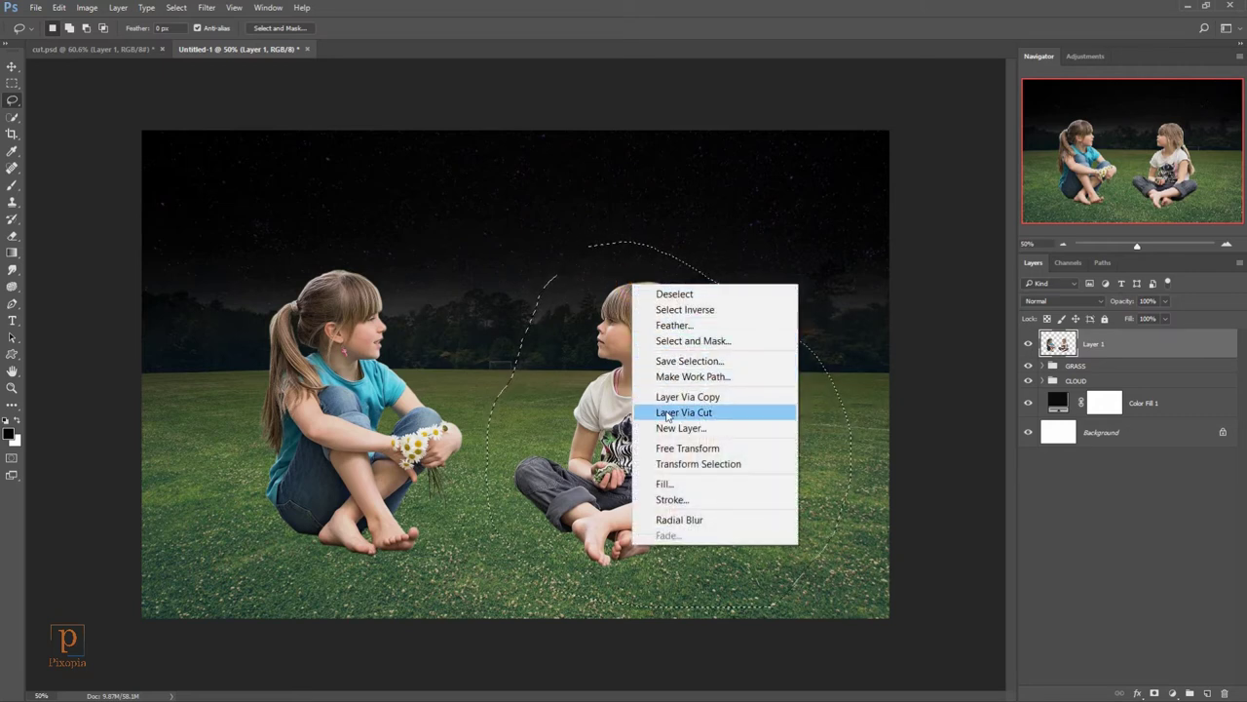
click(711, 413)
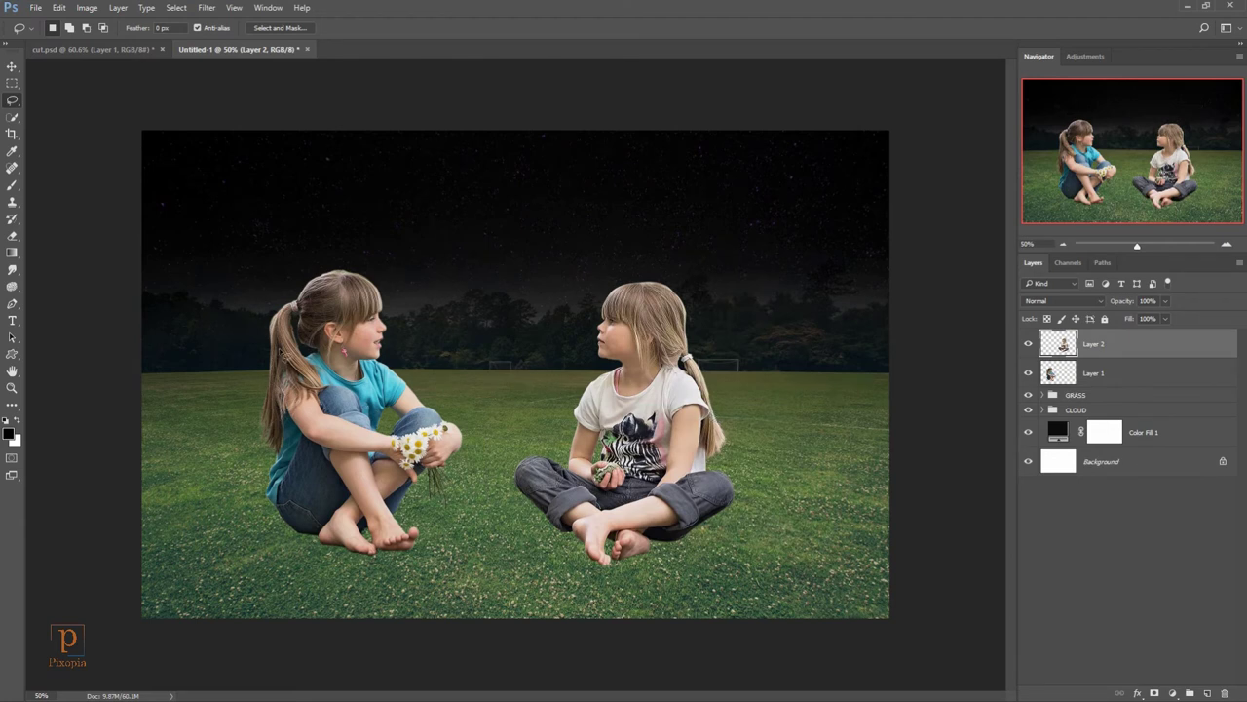
click(12, 67)
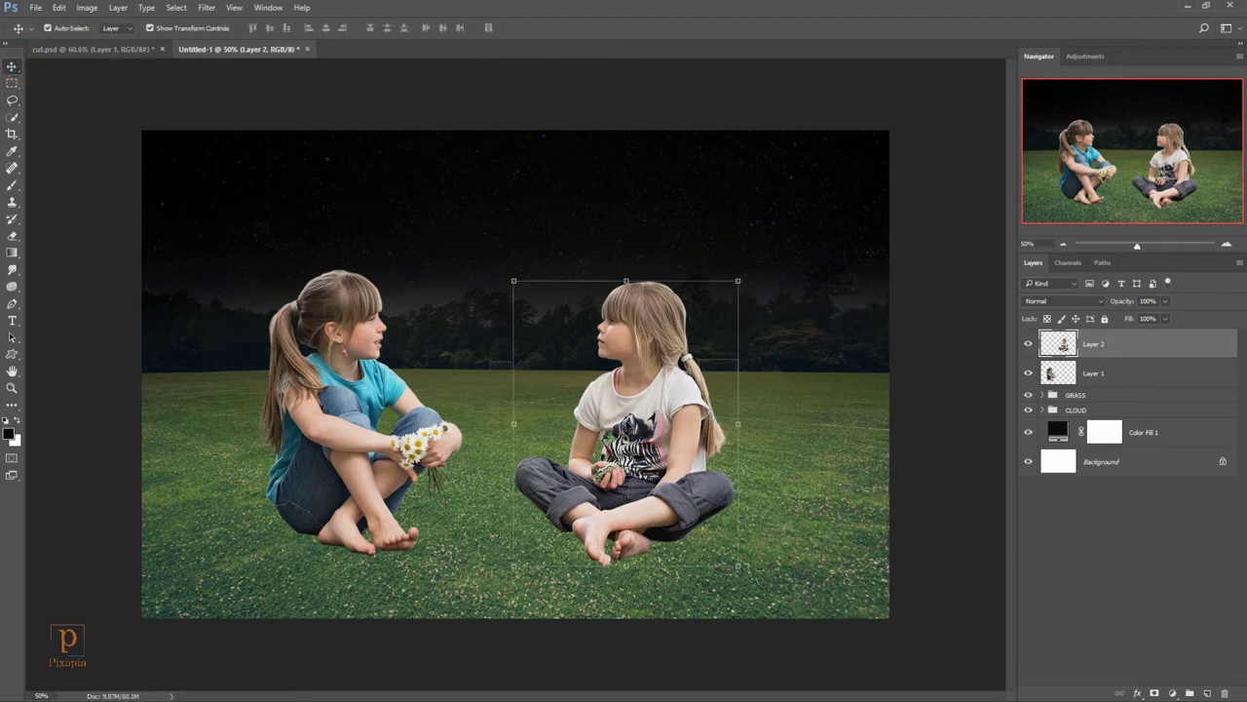
Step: Spread the two girls apart and convert Layer 1 and Layer 2 into smart objects
drag(655, 425, 717, 424)
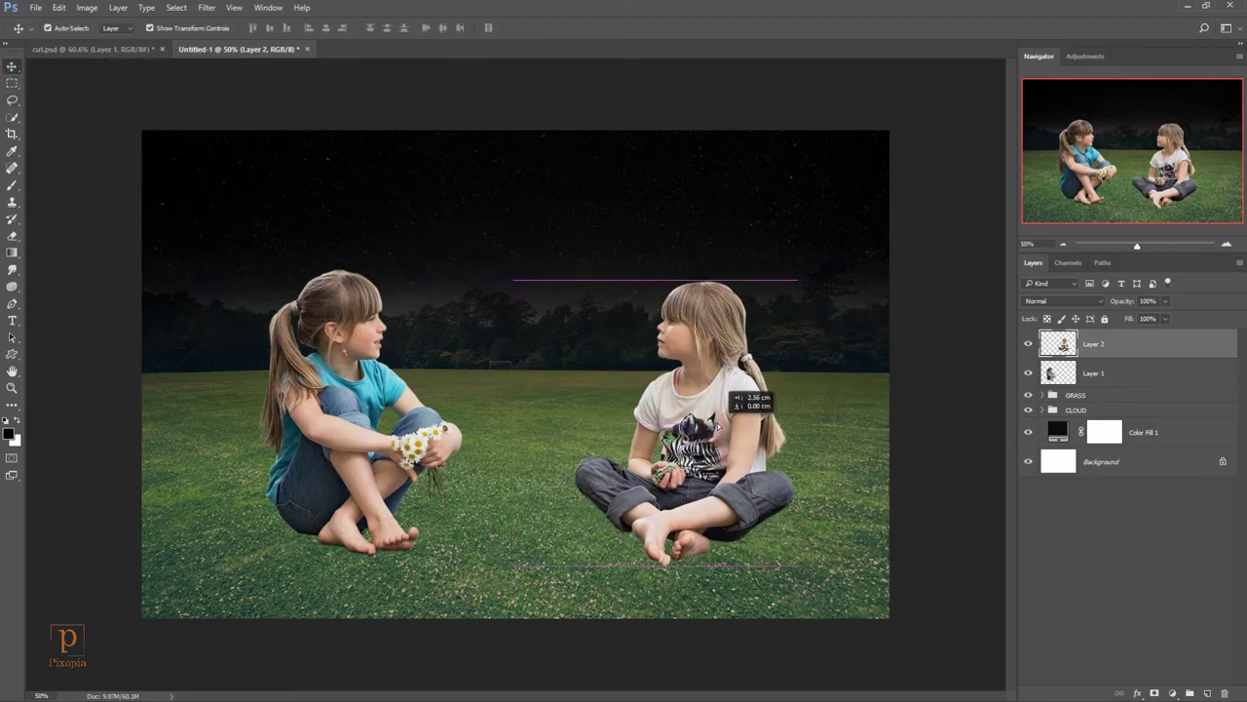
drag(362, 413, 343, 404)
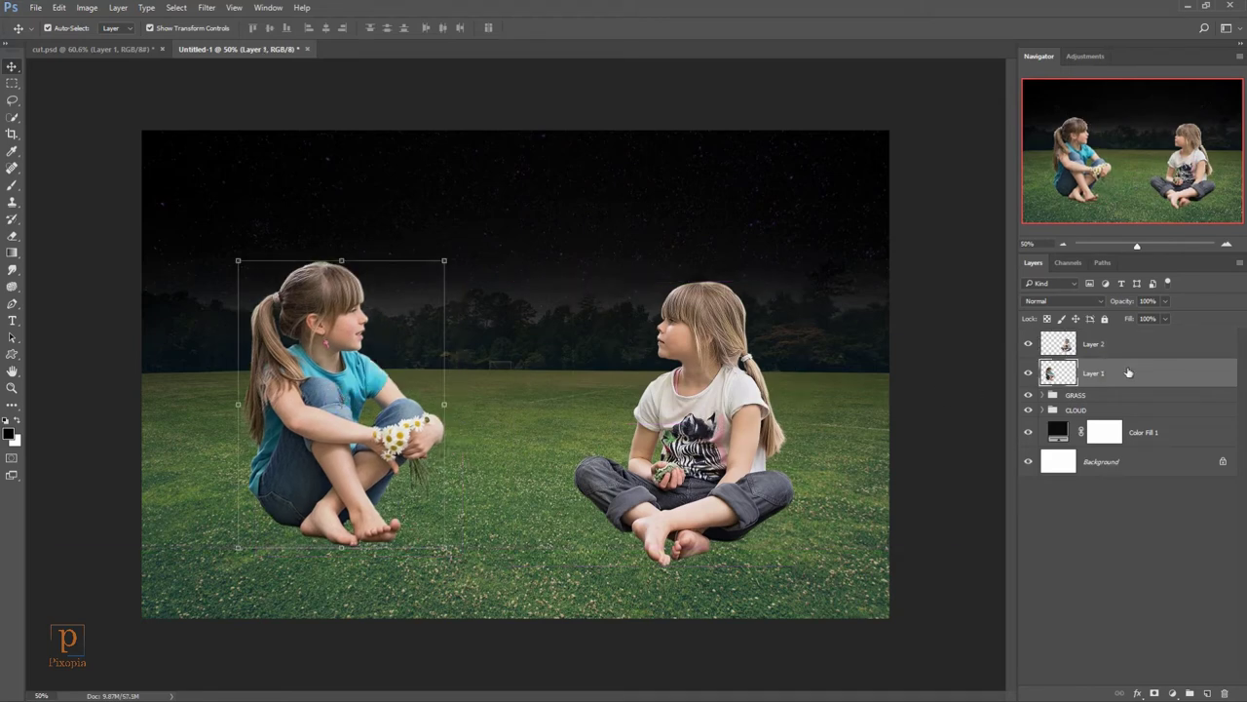
right_click(1129, 373)
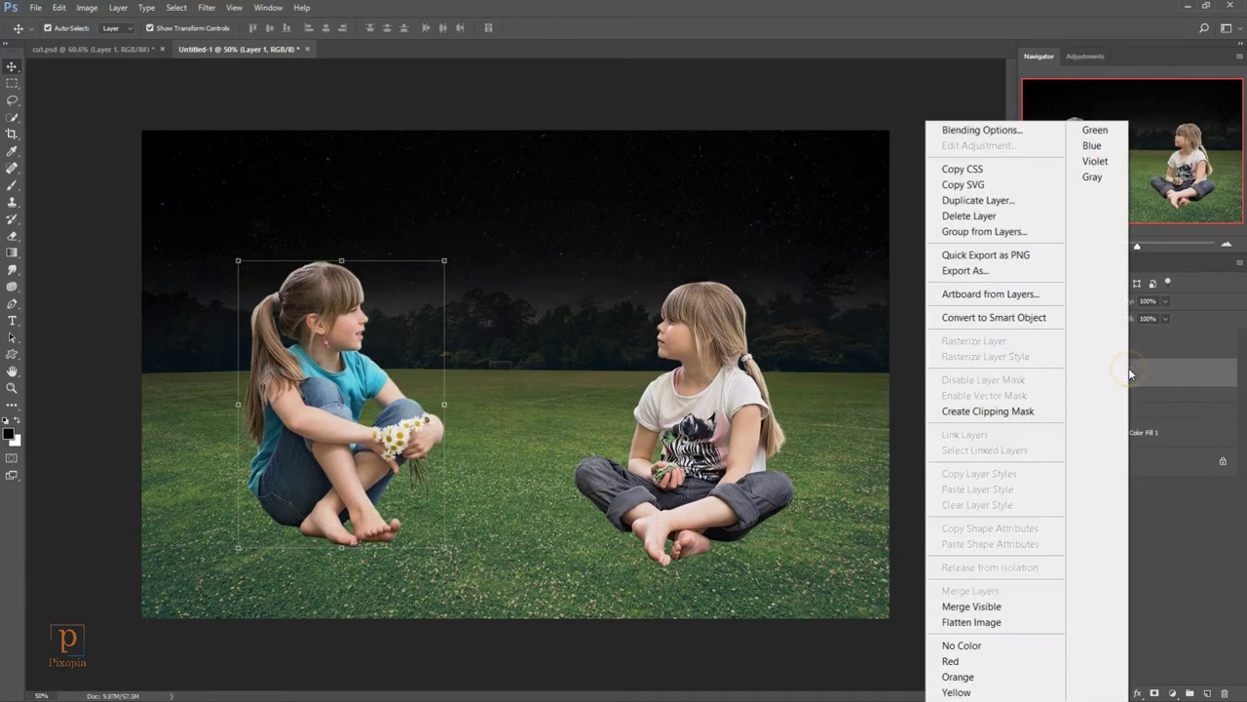
click(1008, 317)
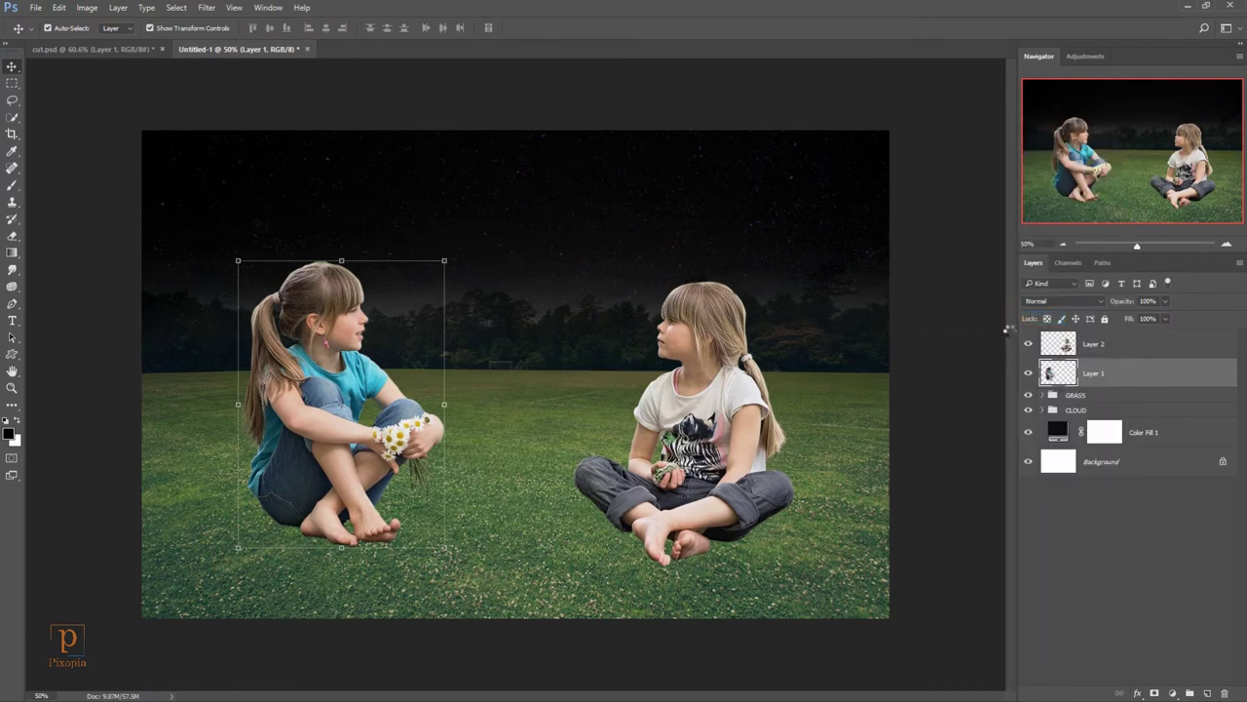
click(1141, 346)
right_click(1139, 342)
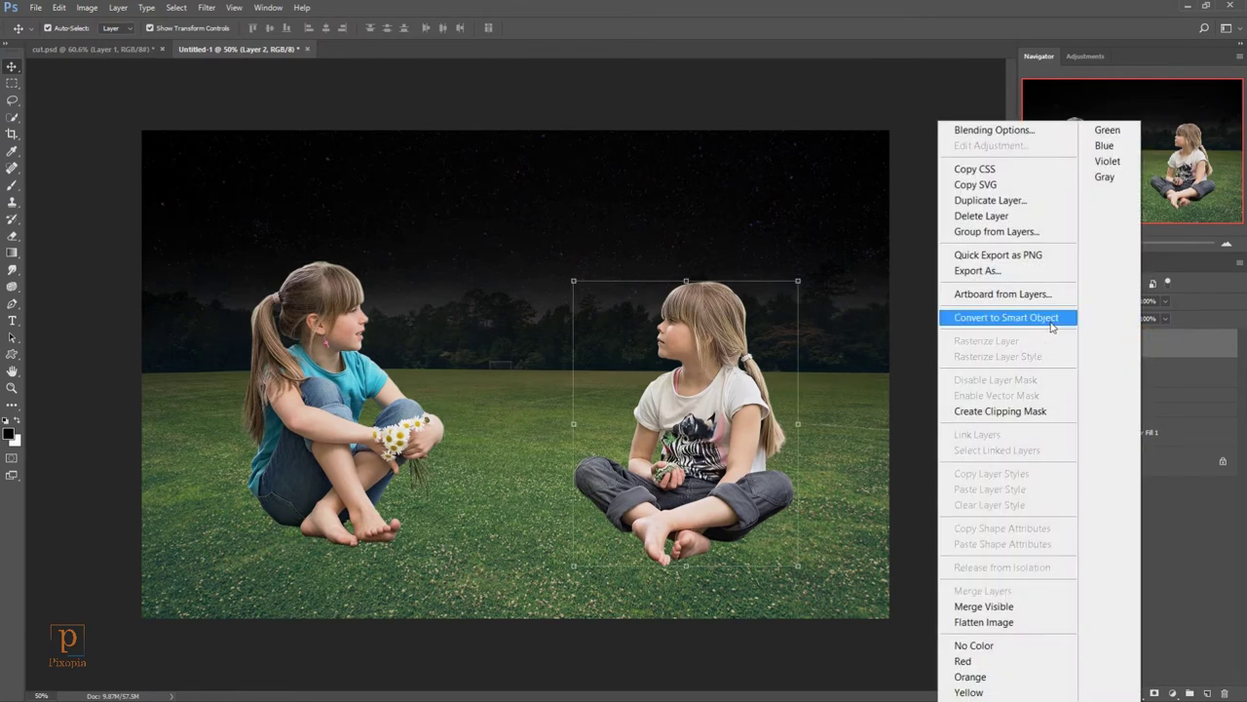
click(1051, 318)
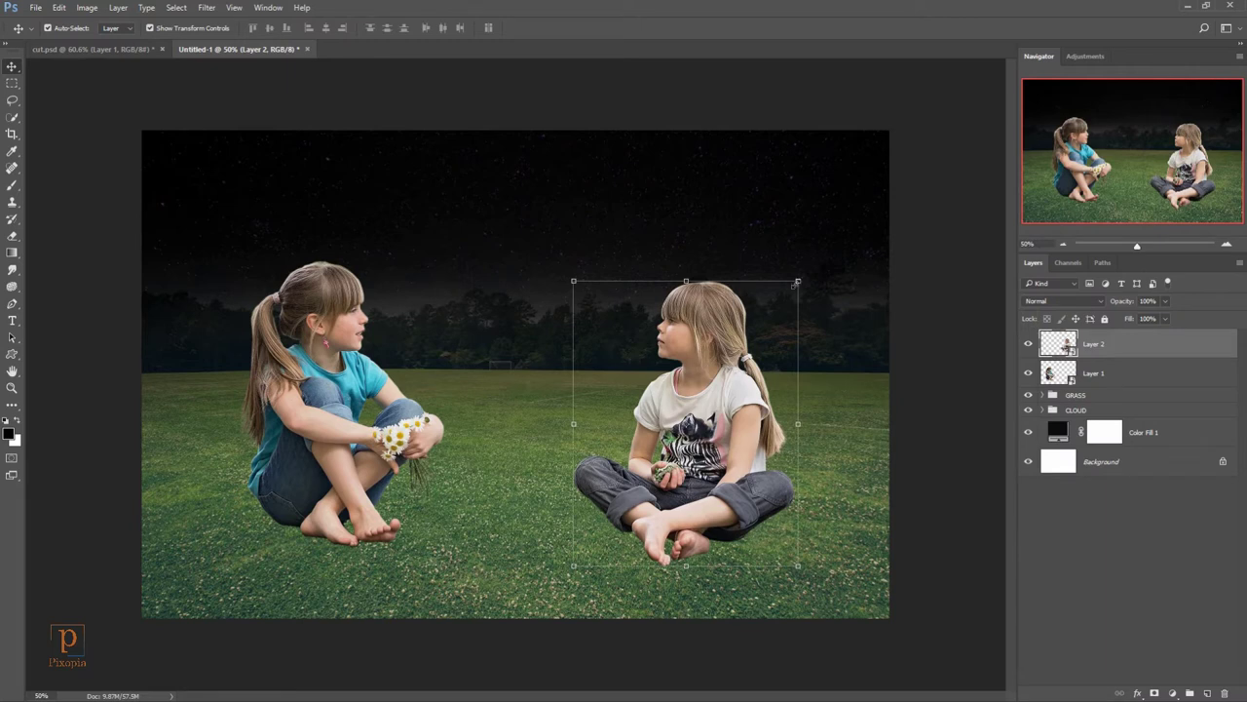
Step: Scale both girls down to about 77–79%, align them, and select both layers
drag(799, 280, 763, 310)
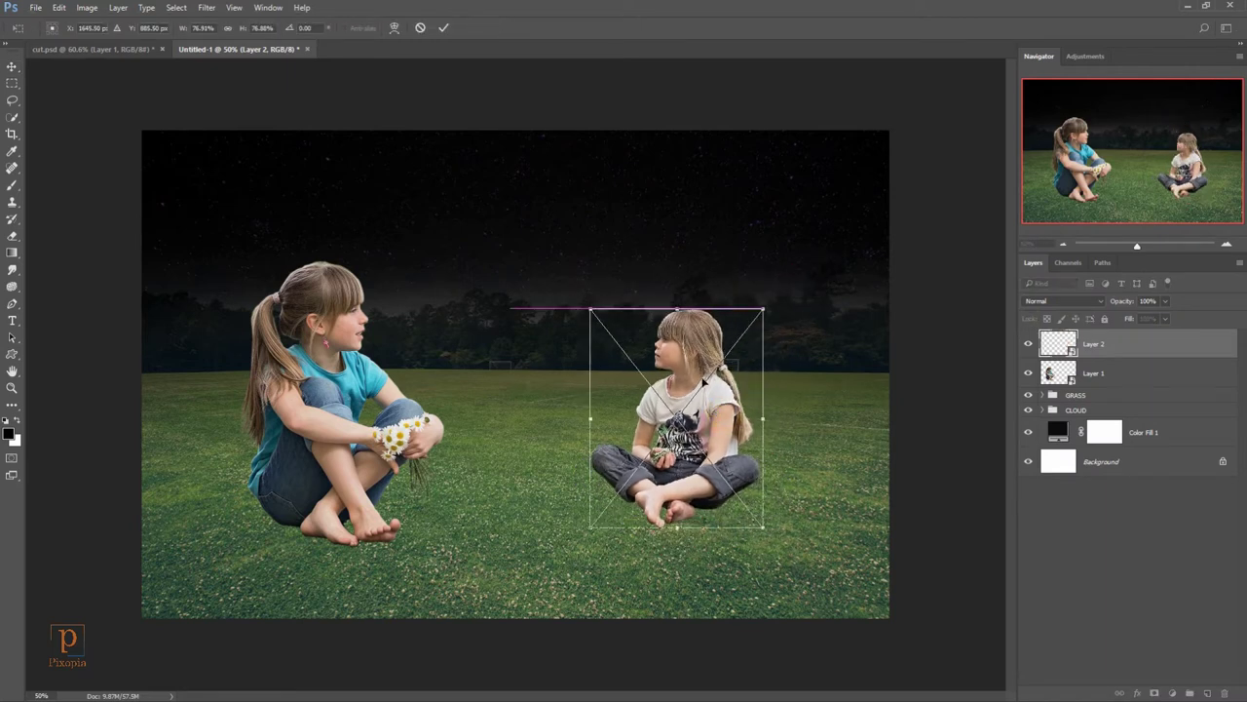
click(332, 310)
mouse_move(440, 257)
mouse_down()
mouse_move(417, 272)
mouse_move(418, 292)
mouse_up()
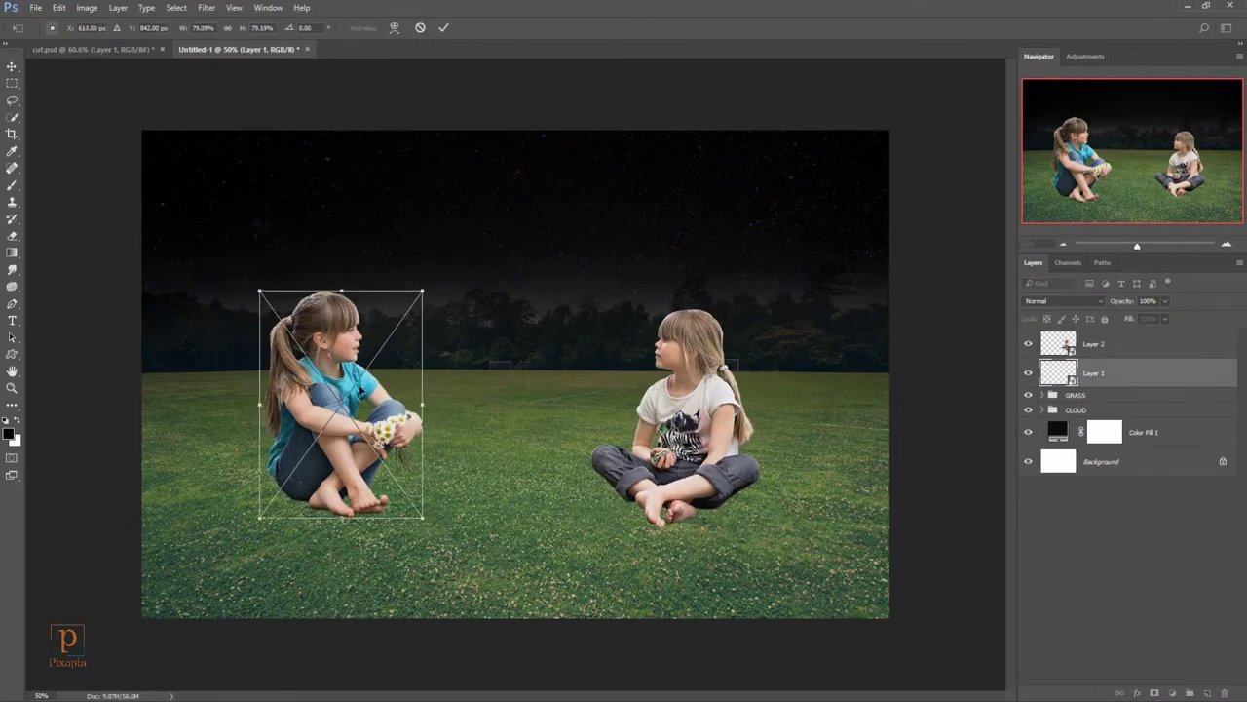
drag(333, 364, 386, 366)
click(443, 27)
key(ctrl+minus)
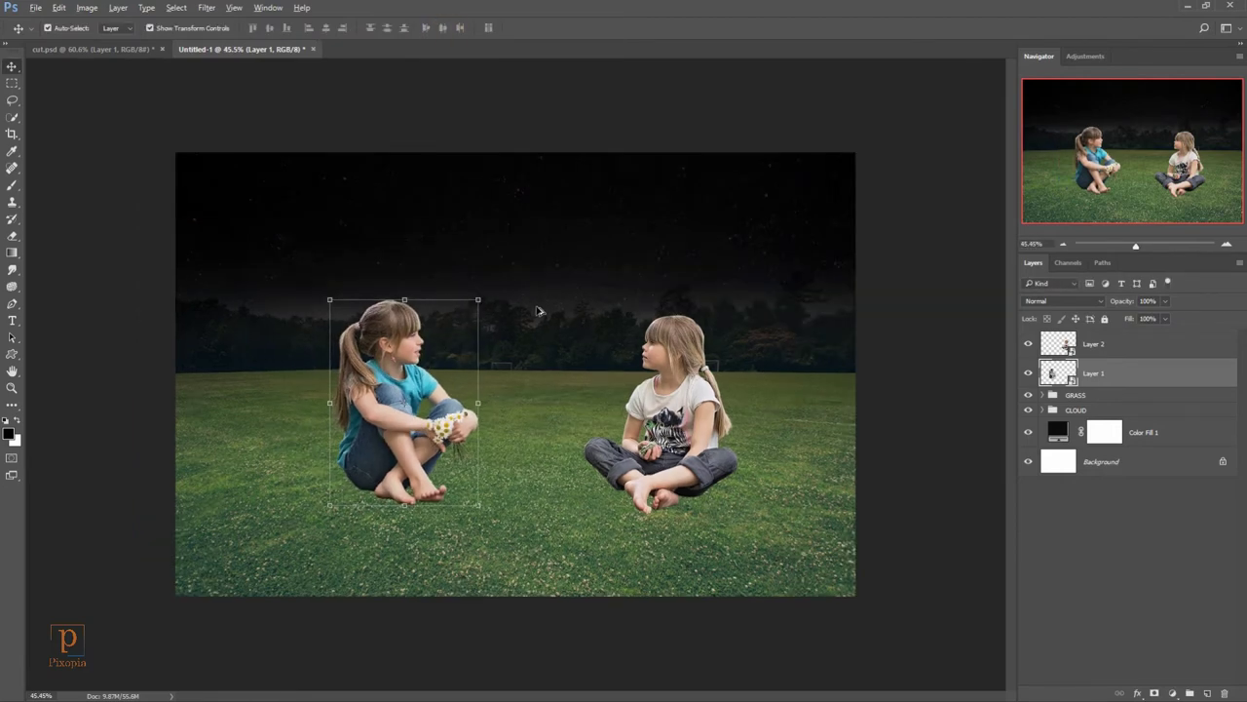
key(ctrl+plus)
click(693, 456)
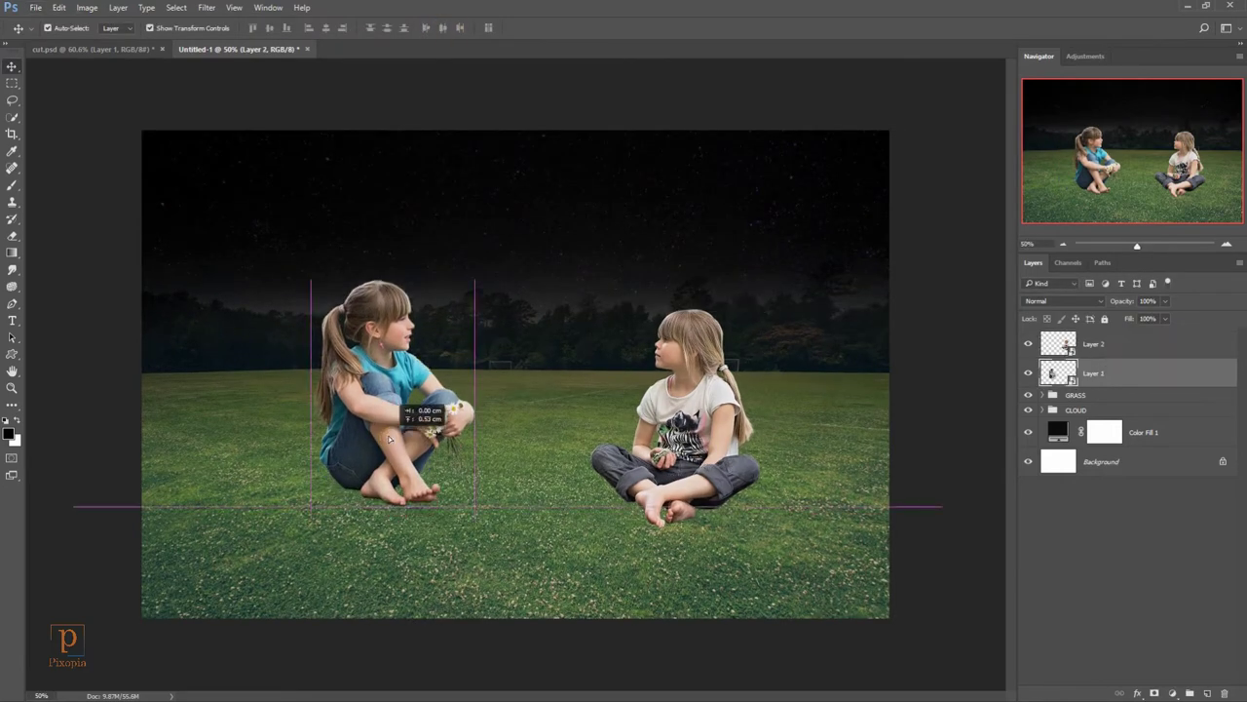
mouse_move(395, 453)
mouse_down()
mouse_move(392, 441)
mouse_move(394, 452)
mouse_up()
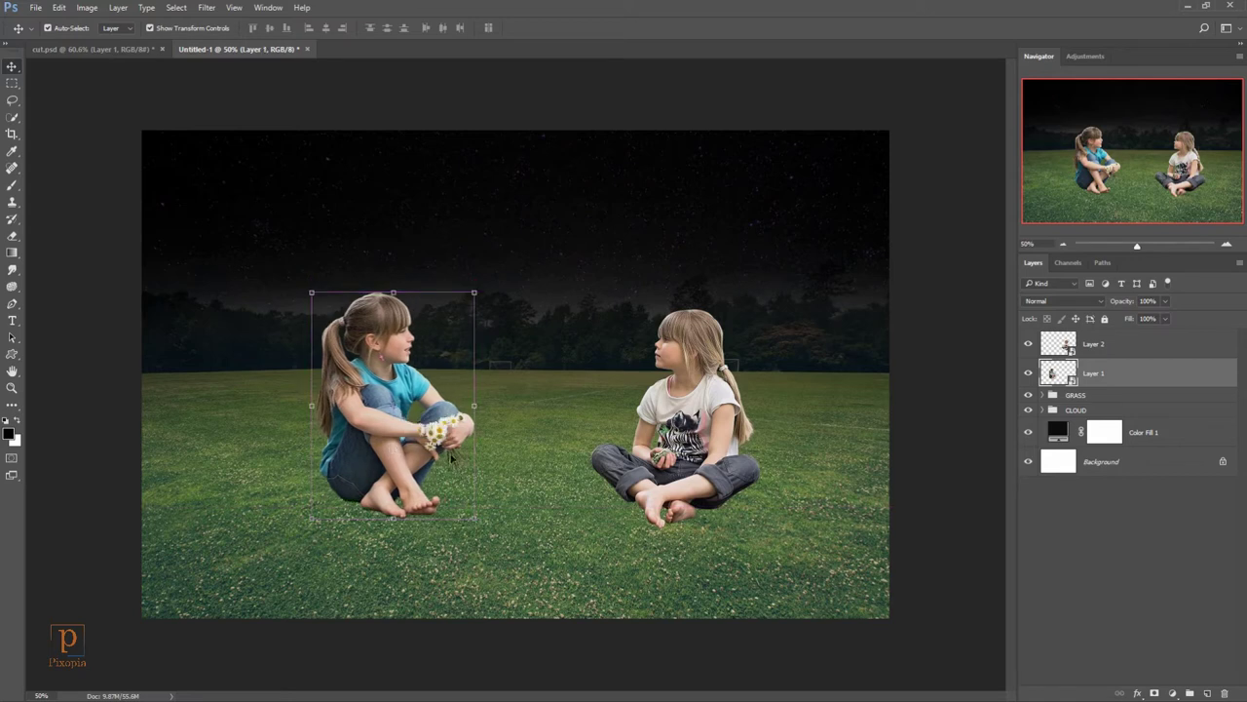
shift+click(1124, 348)
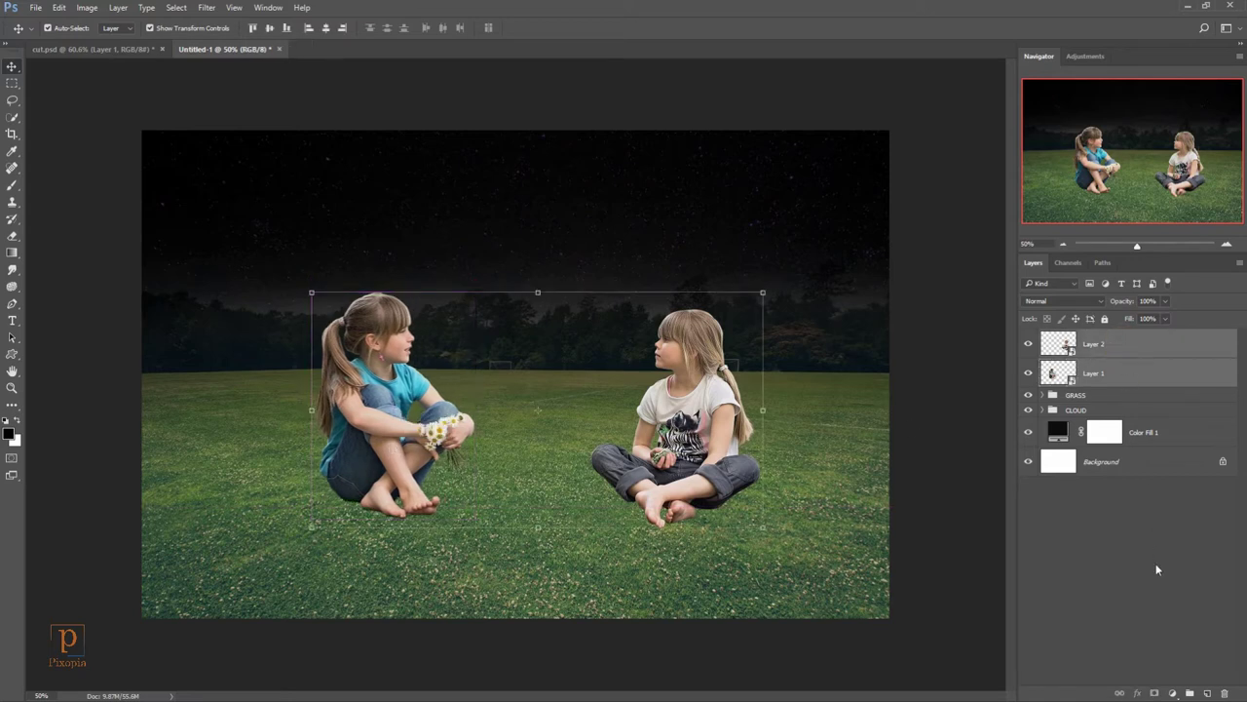
Step: Group Layer 1 and Layer 2 into a group named kid, expanded with Layer 2 selected
click(1187, 692)
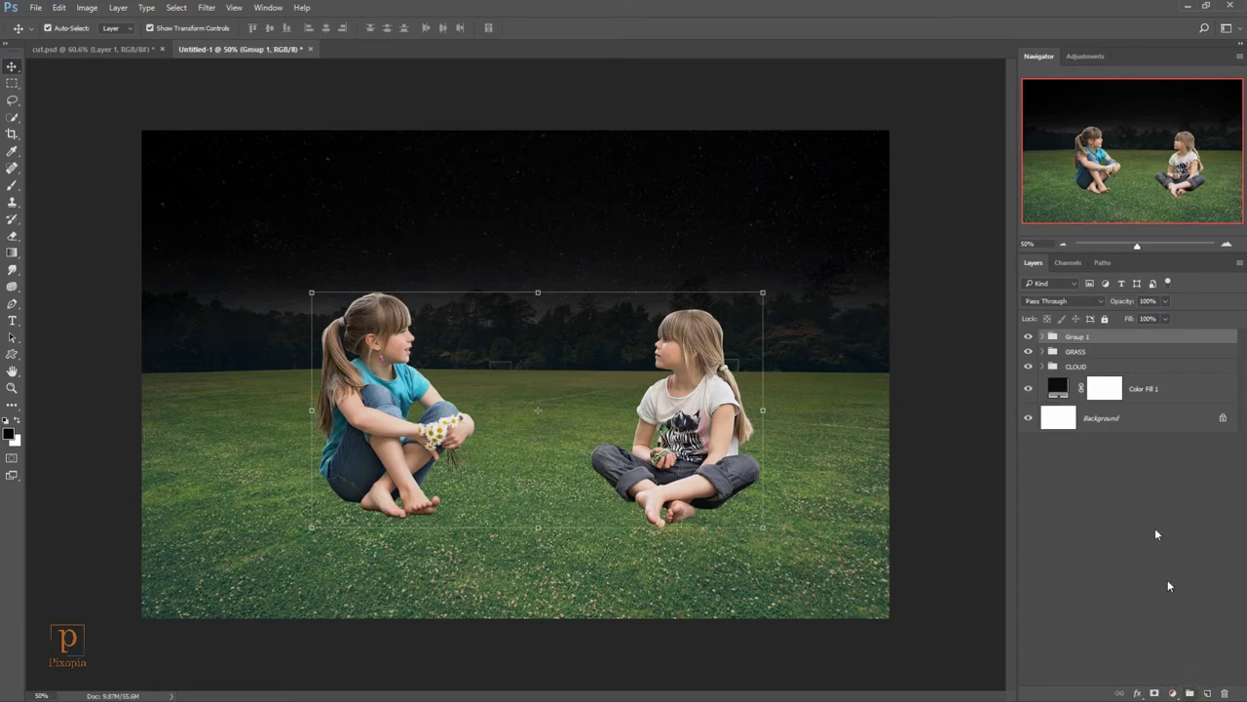
double_click(1076, 337)
text(kid)
key(Return)
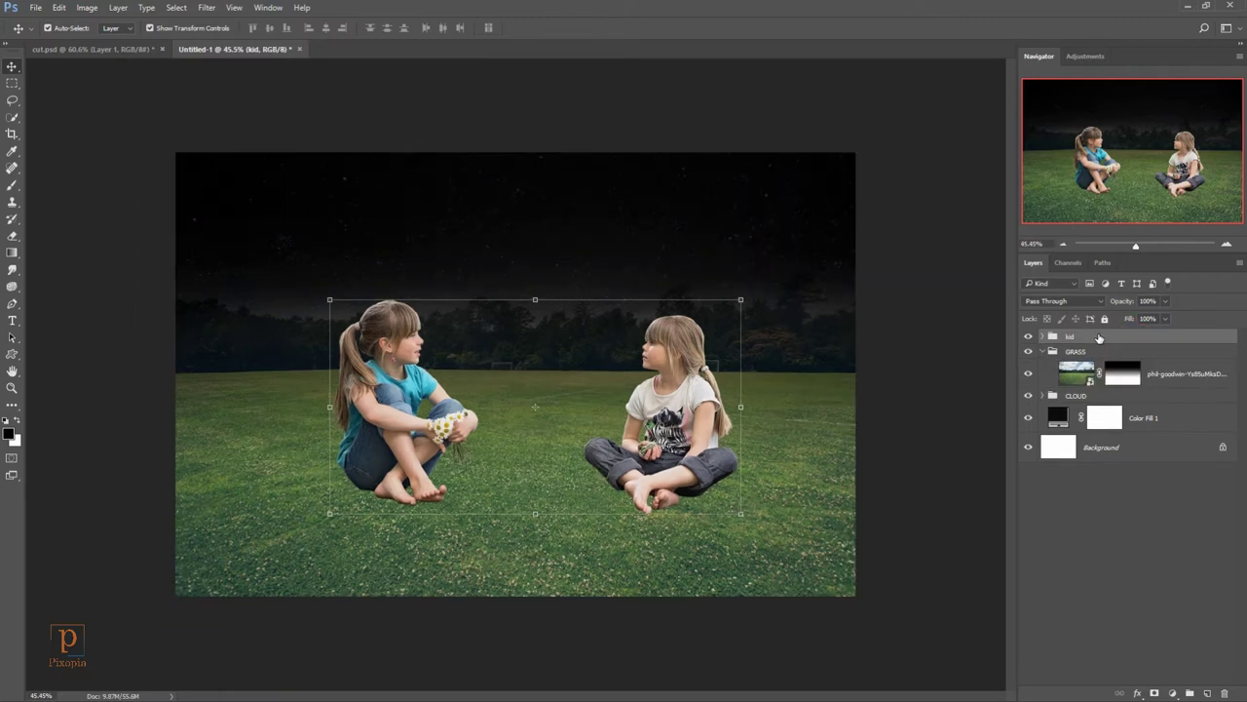
click(1040, 336)
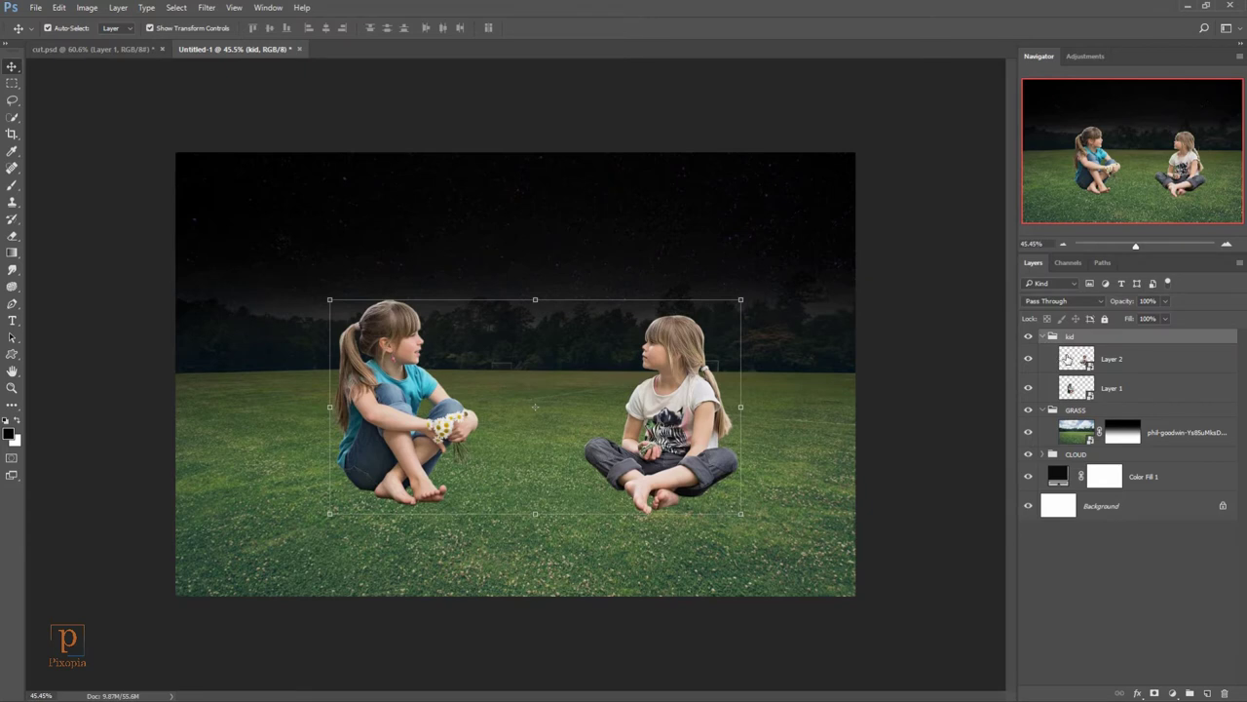
click(1067, 358)
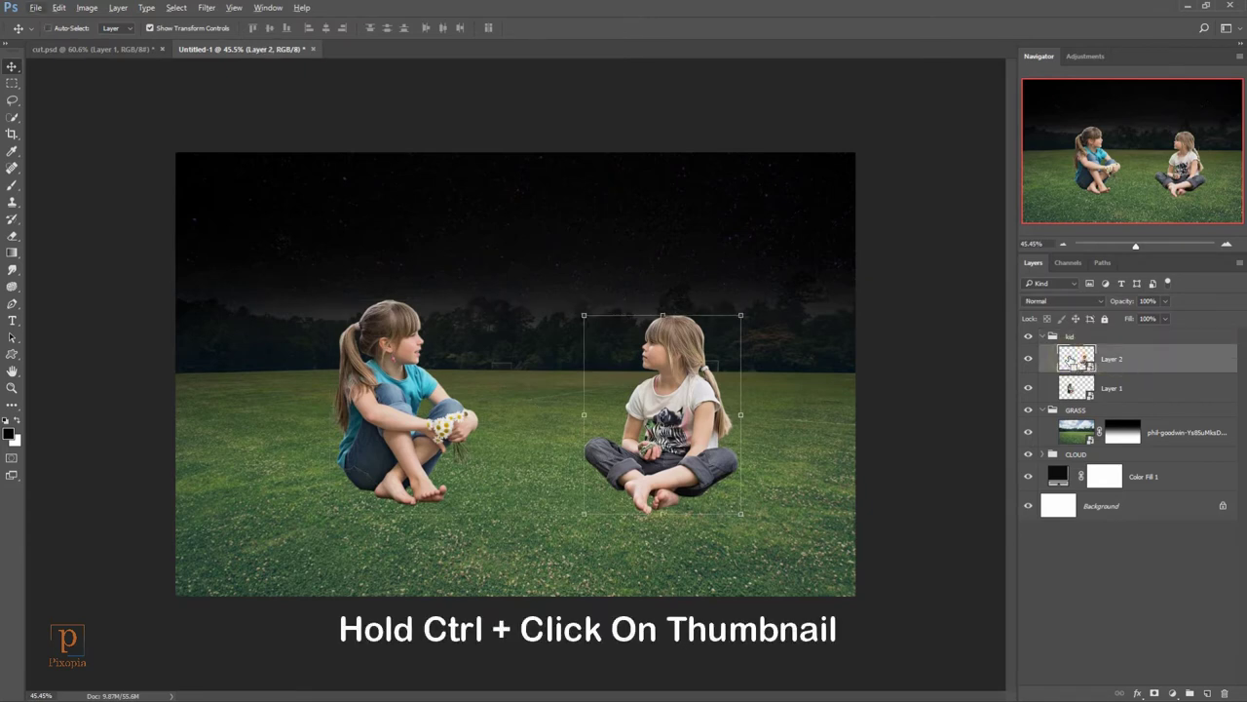
Step: Fill the right girl's outline with black on a new layer placed beneath Layer 2
ctrl+click(1069, 358)
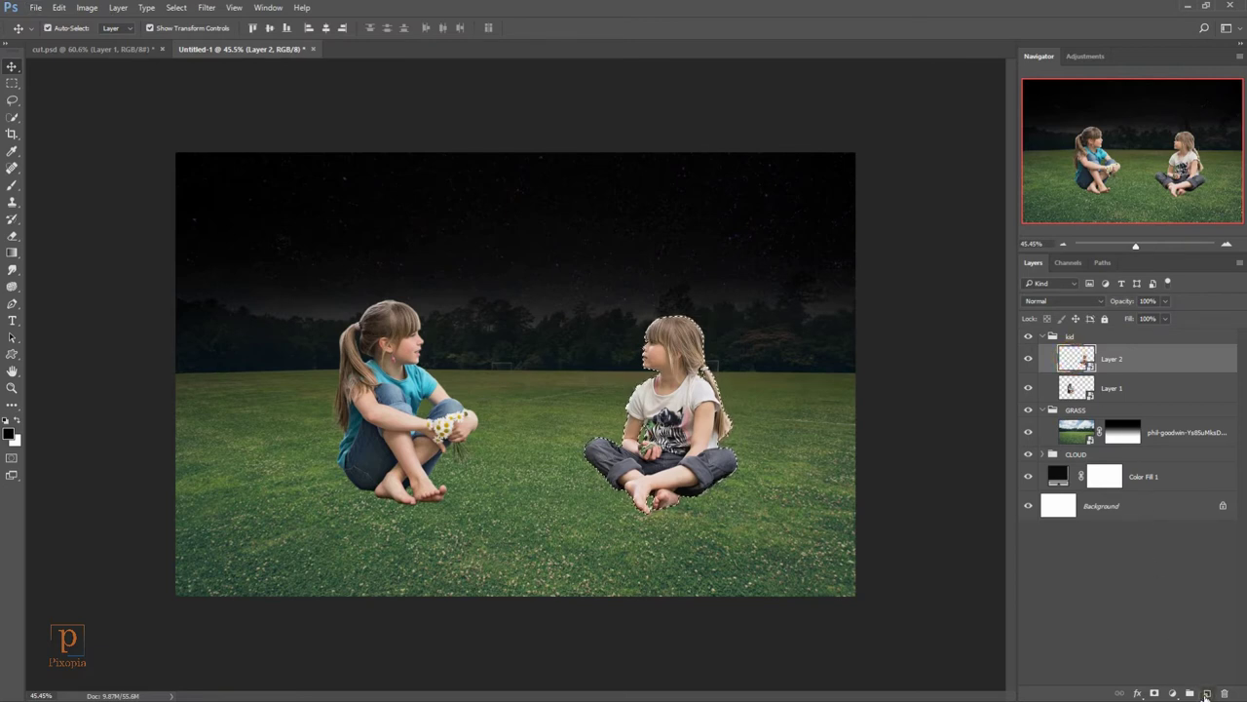
key(ctrl+j)
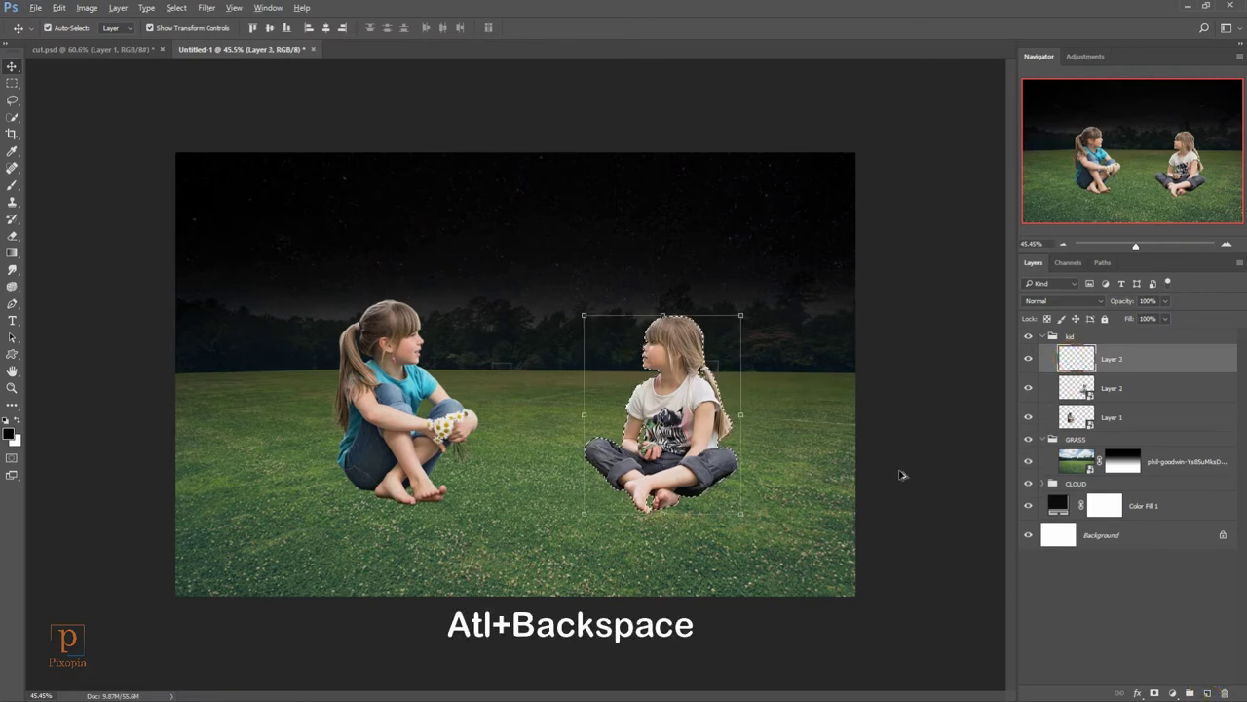
key(alt+BackSpace)
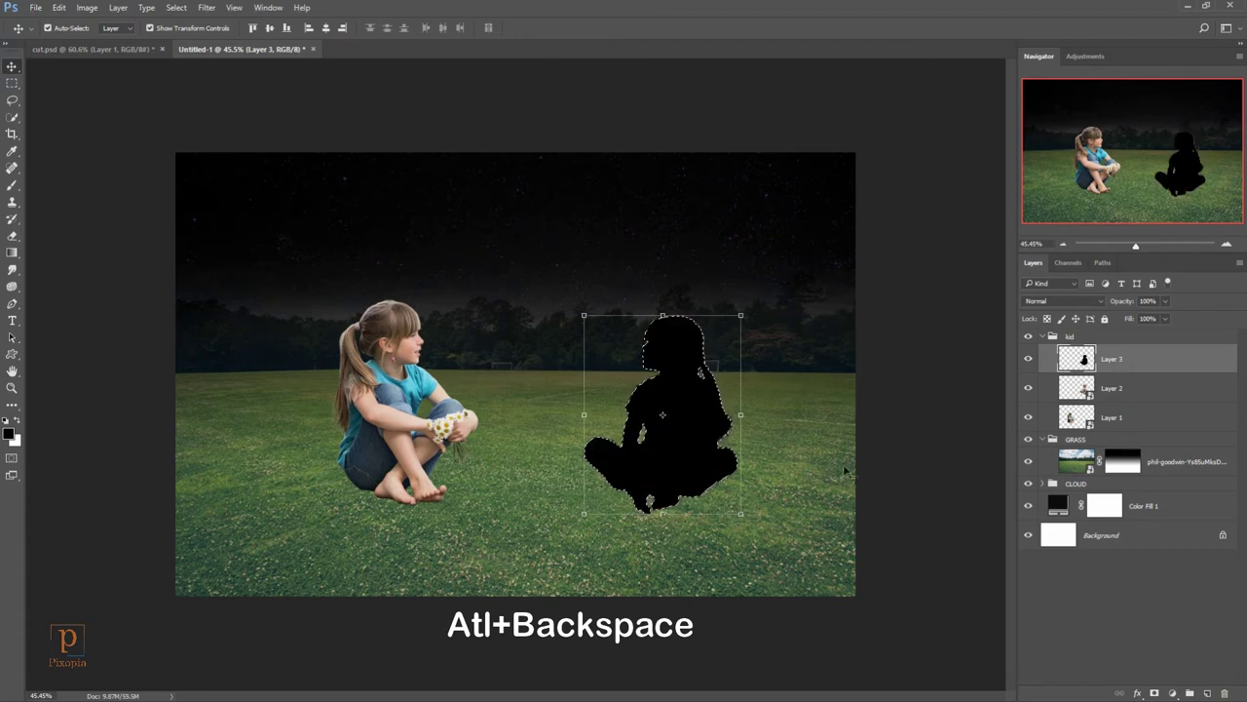
click(177, 7)
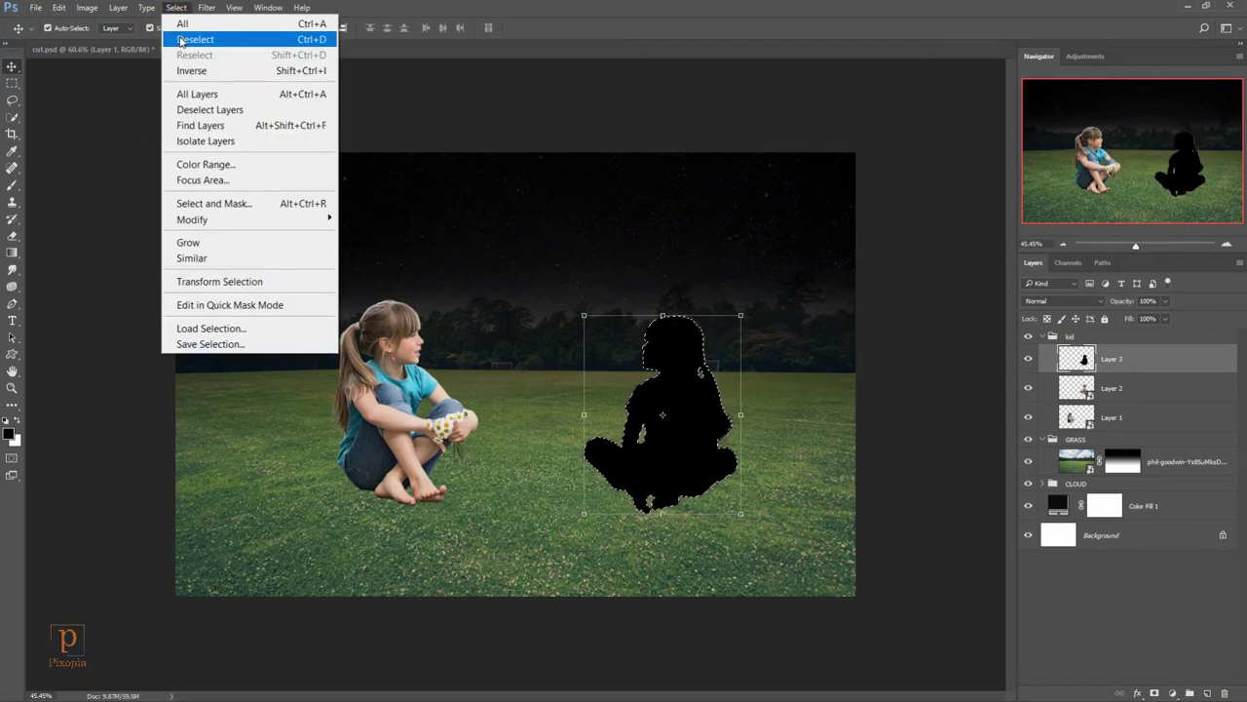
click(194, 39)
drag(1145, 364, 1148, 400)
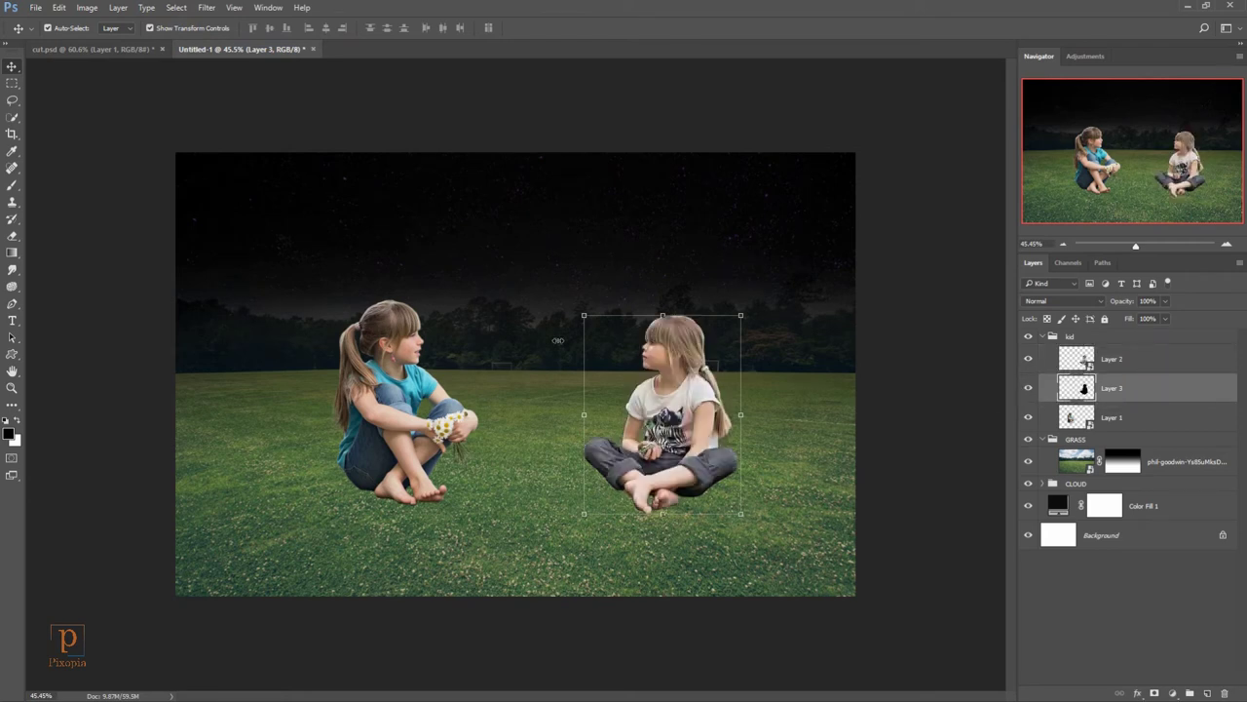
Step: Rotate and squash the black silhouette into a shadow falling behind her to the right
click(738, 414)
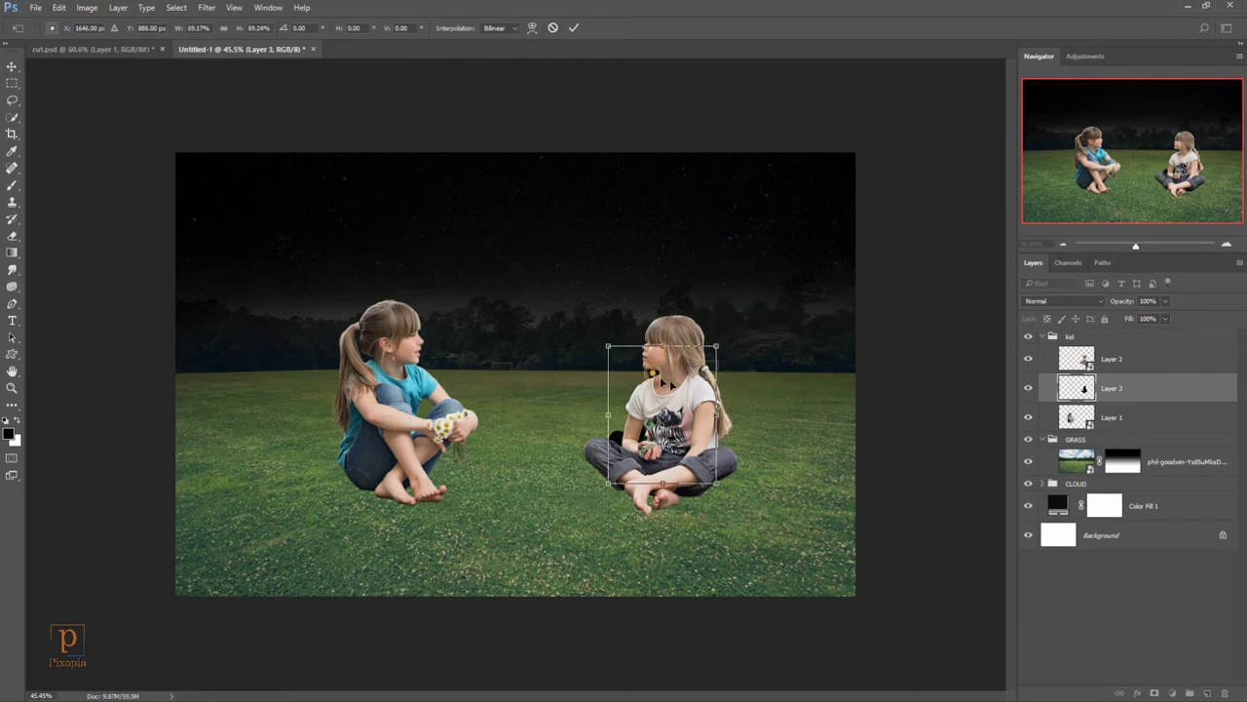
drag(740, 314, 732, 441)
mouse_move(781, 396)
mouse_down()
mouse_move(742, 409)
mouse_move(743, 430)
mouse_move(757, 416)
mouse_move(745, 443)
mouse_up()
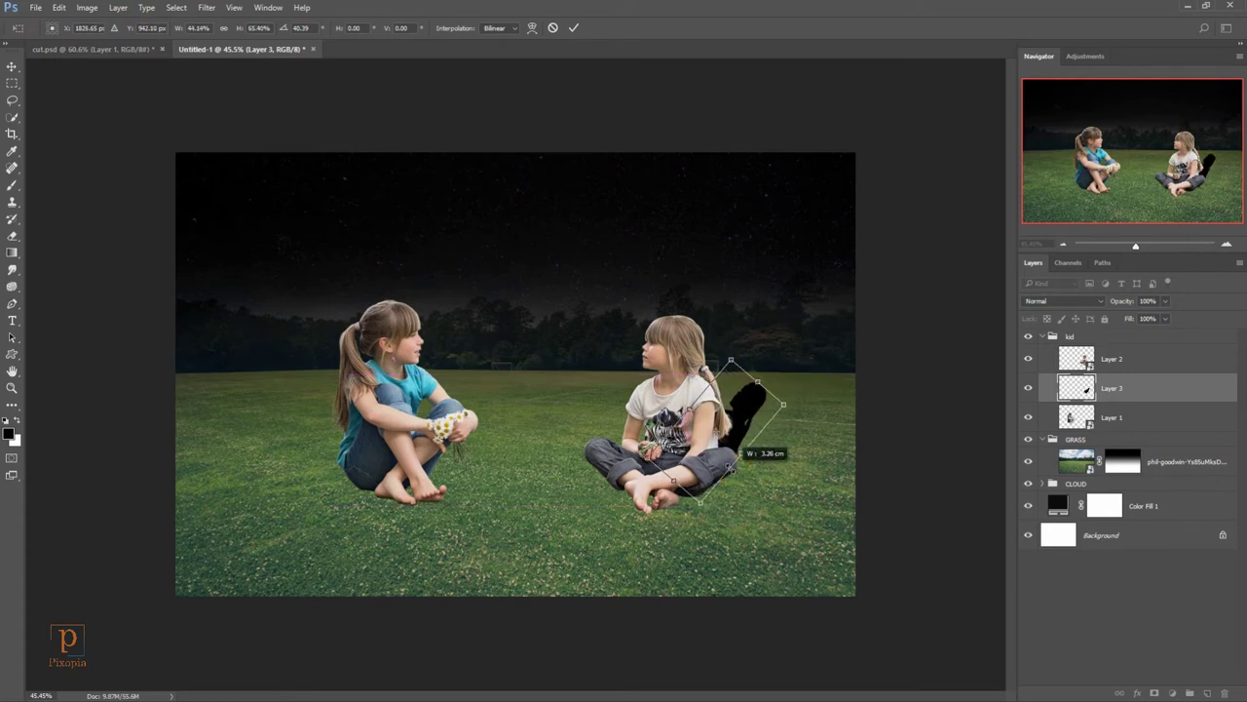
click(574, 27)
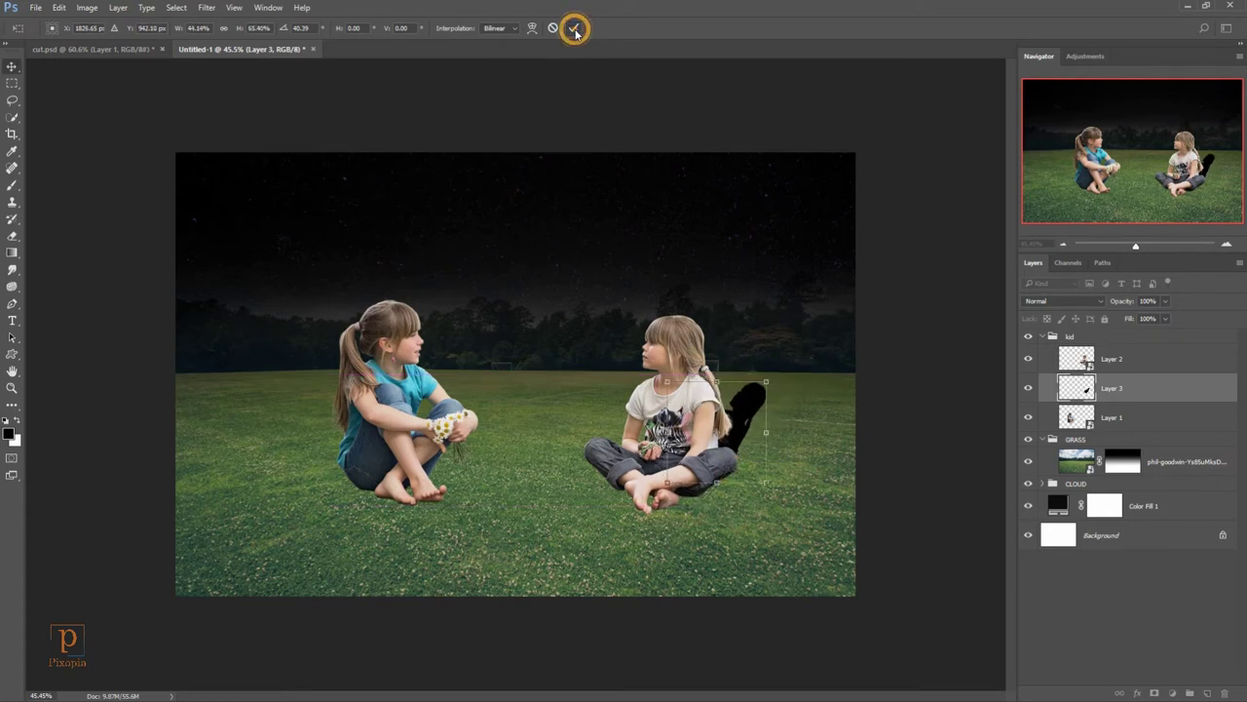
Step: Blur Layer 3's shadow with a 7.8 px Gaussian Blur and set its opacity to 63%
click(207, 7)
click(243, 188)
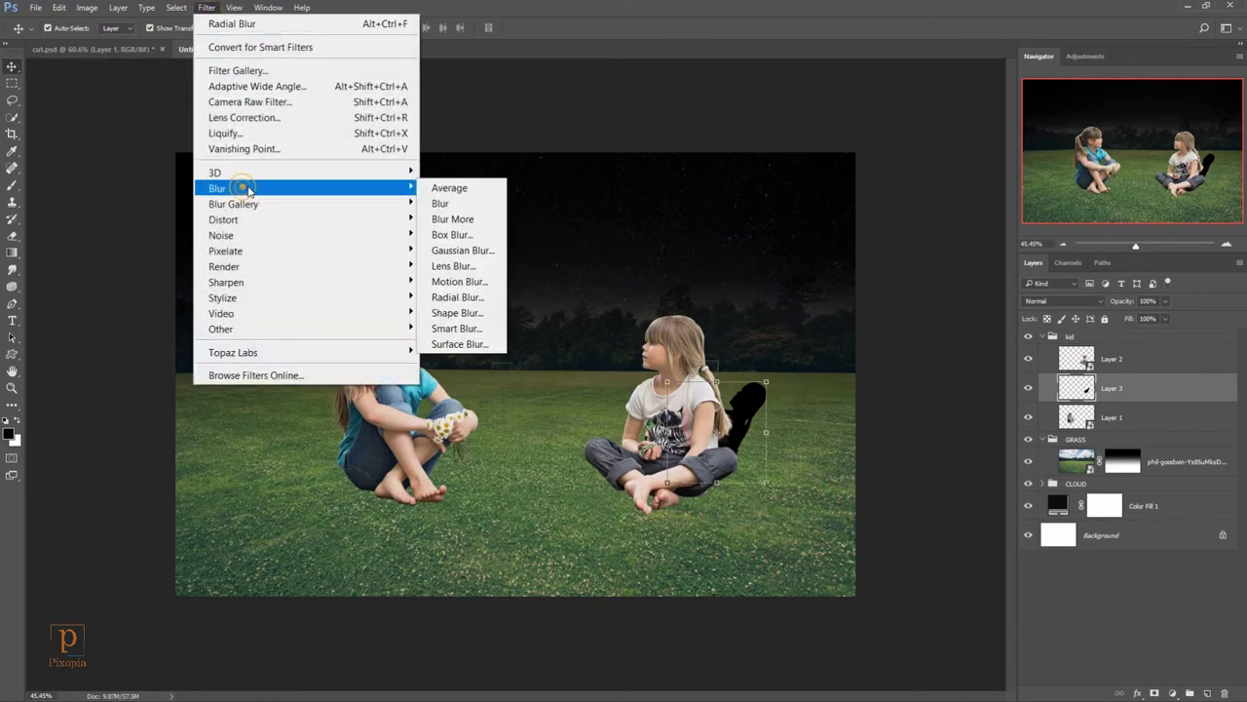
click(464, 250)
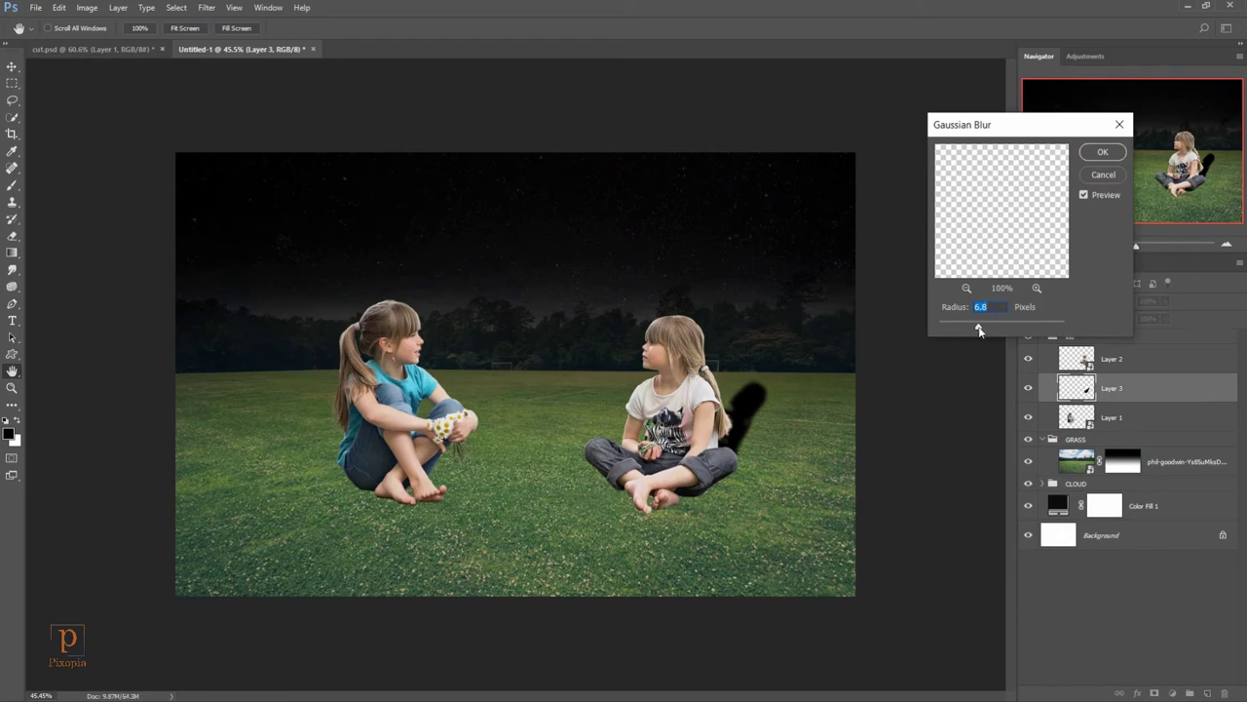
drag(979, 330, 982, 330)
click(1099, 153)
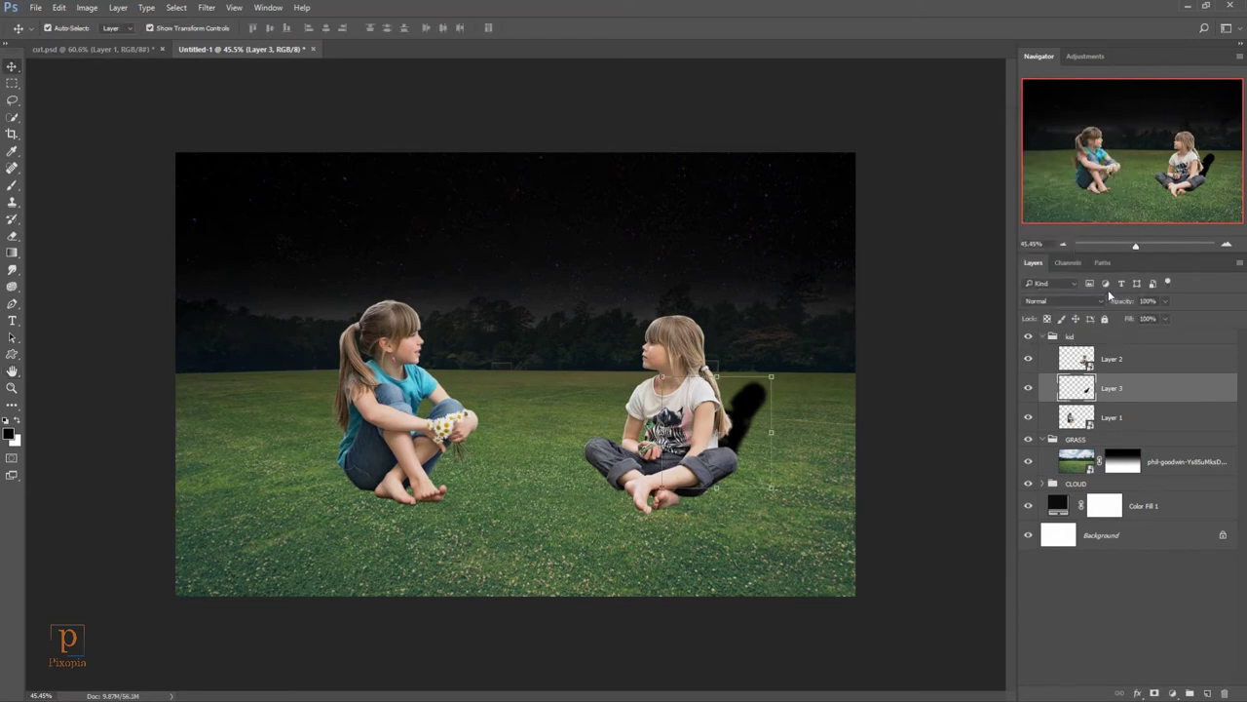
drag(1118, 302, 1089, 309)
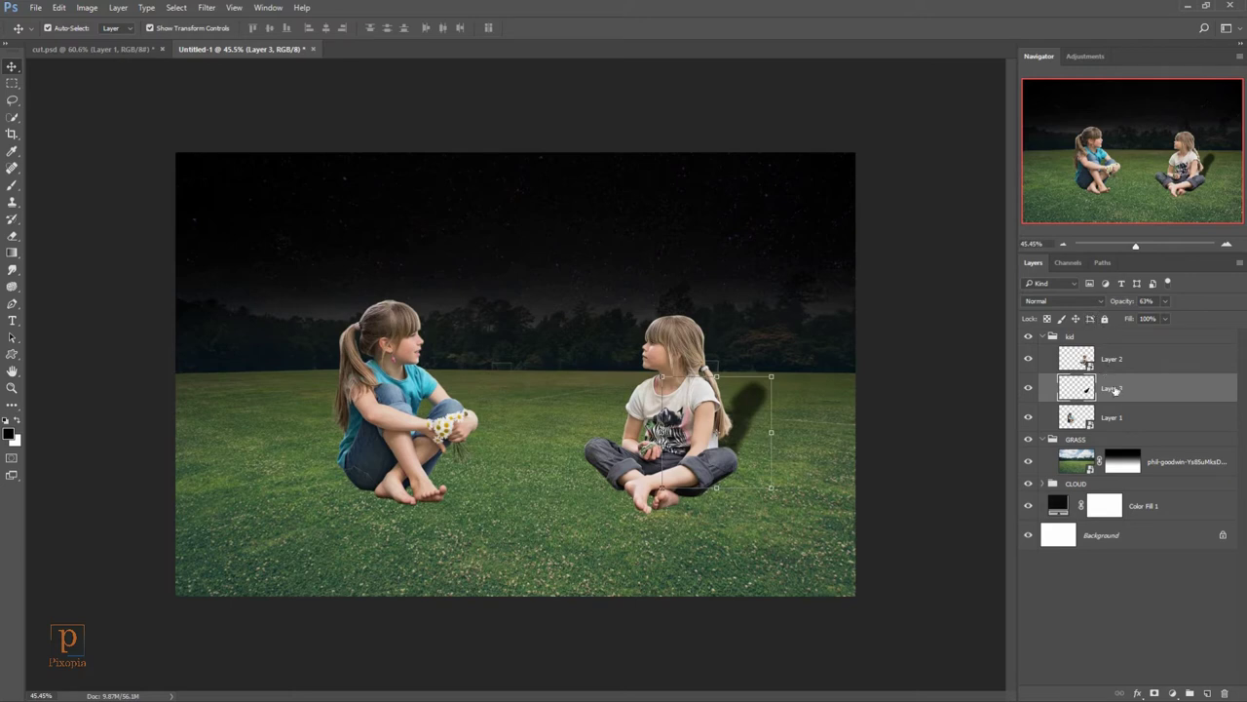
click(1118, 417)
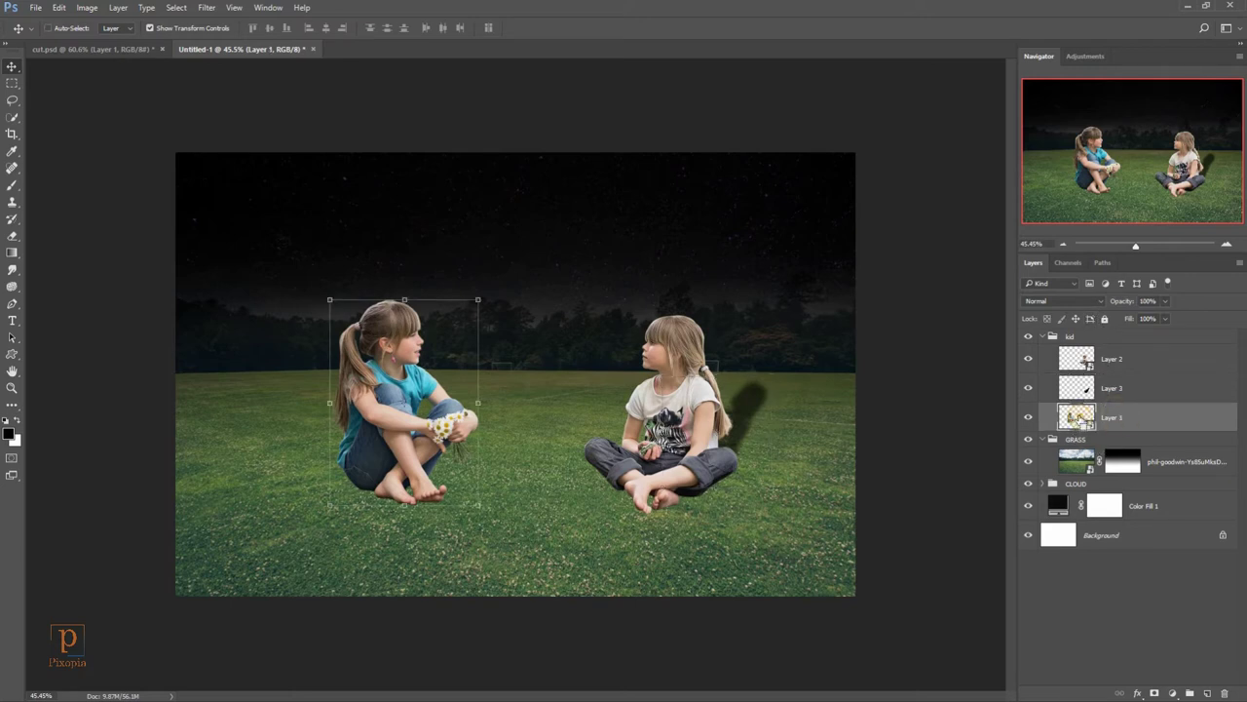
Step: Fill a new layer with the left girl's black silhouette and place it below Layer 1
ctrl+click(1076, 417)
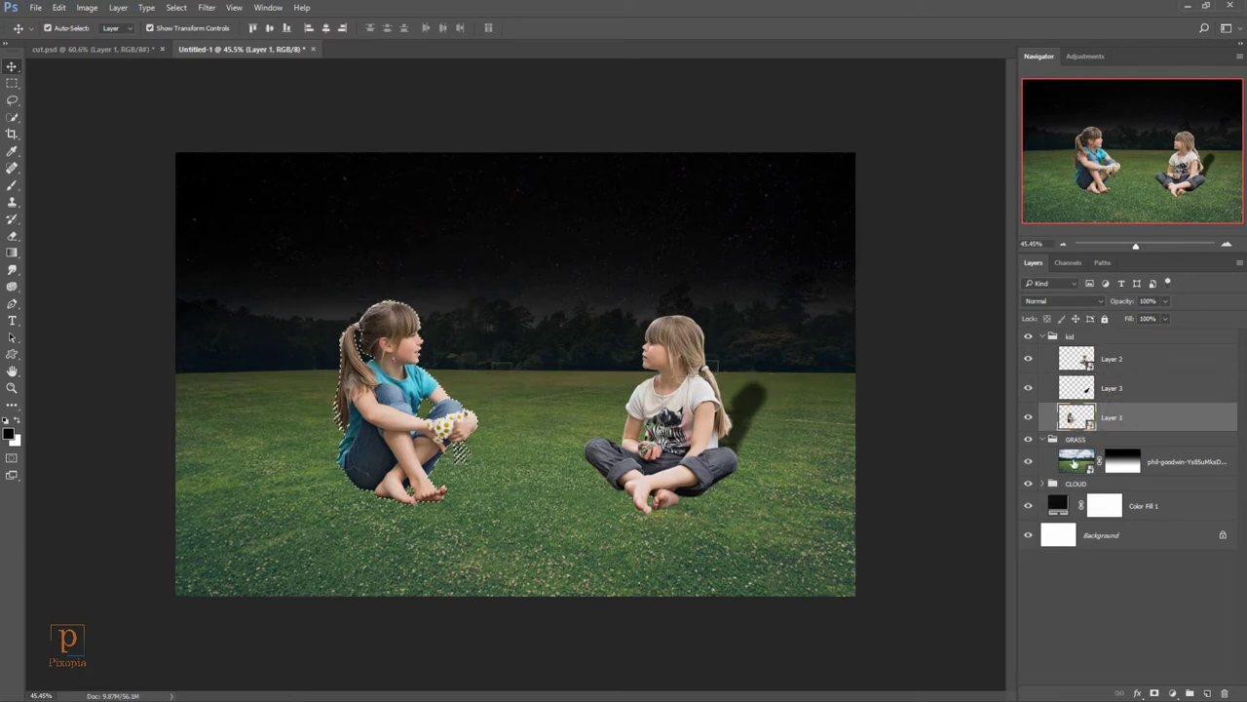
click(1208, 694)
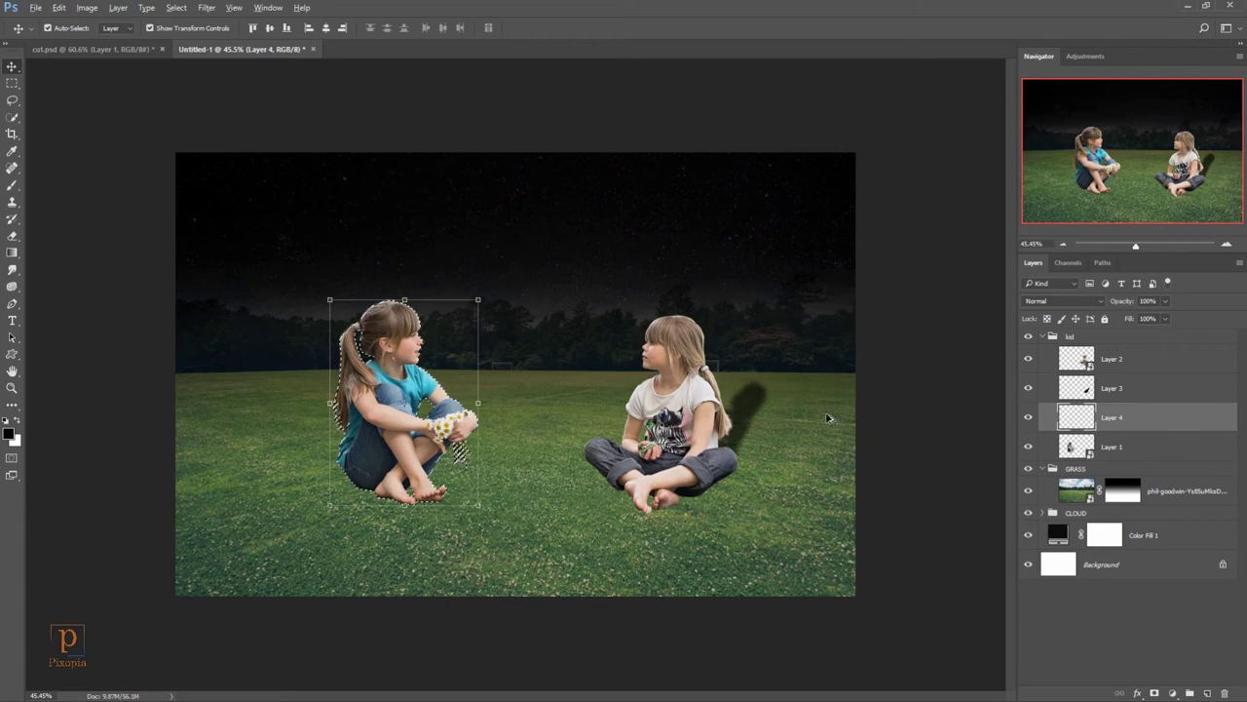
key(alt+BackSpace)
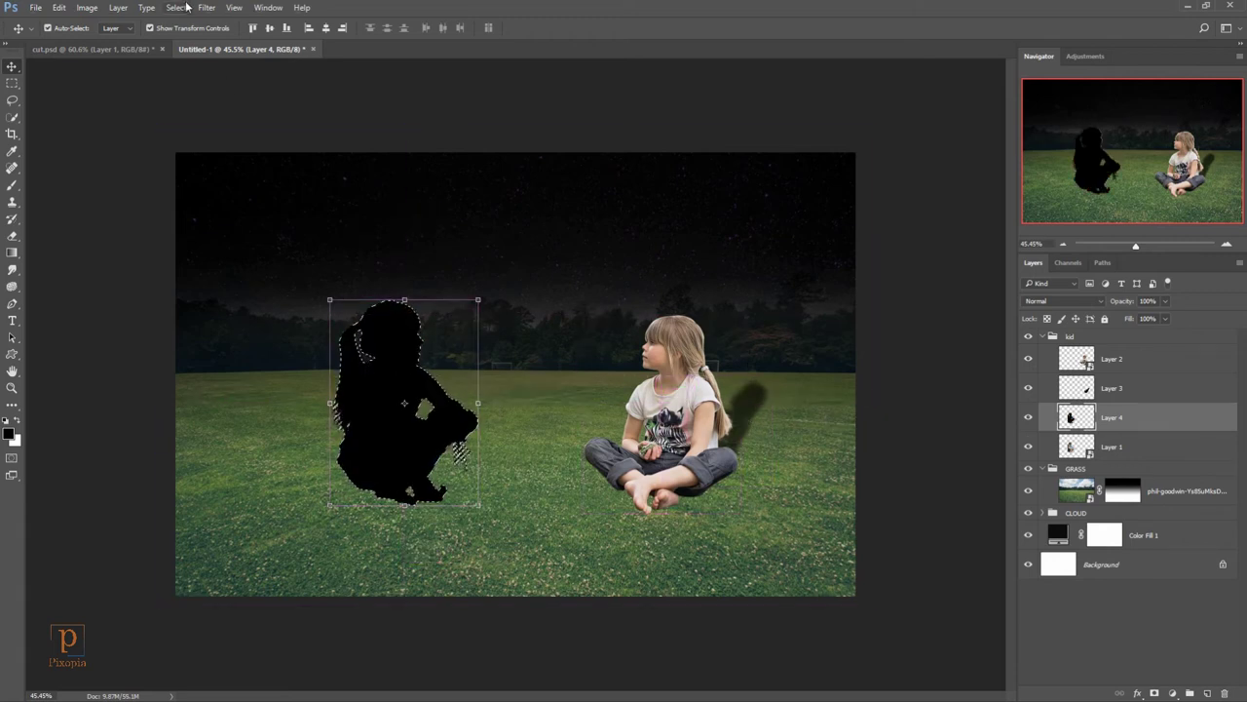
click(176, 8)
click(190, 39)
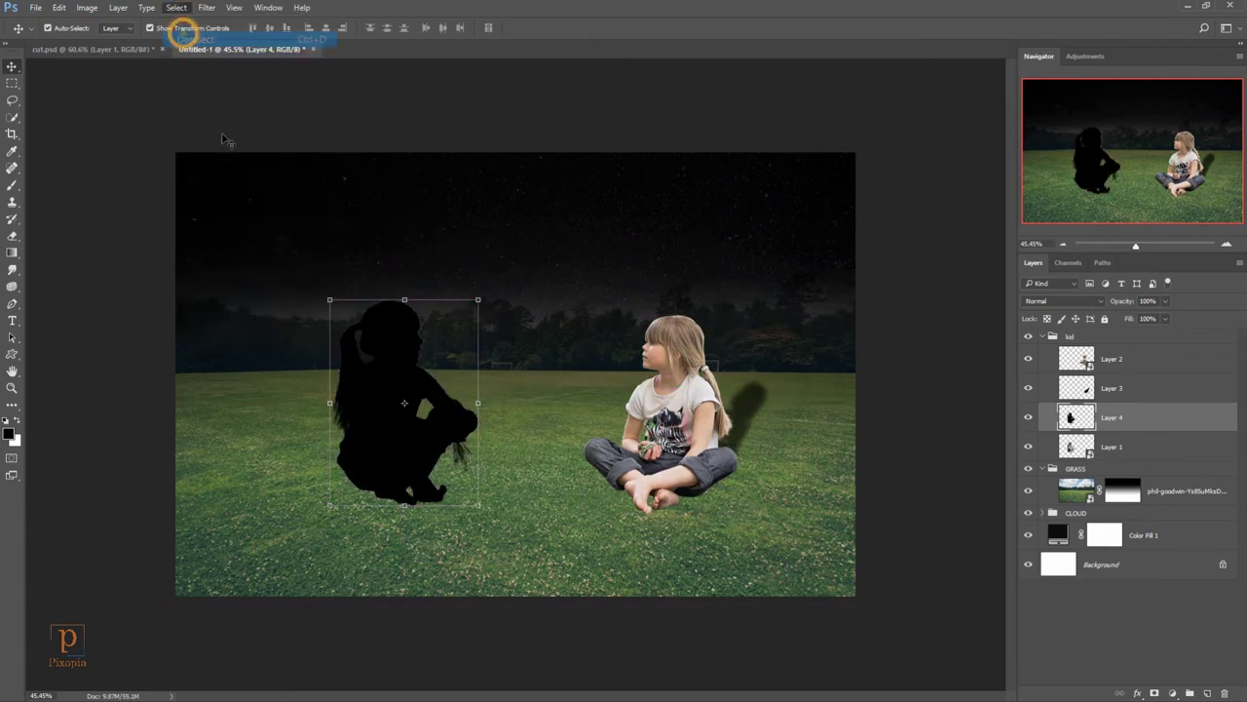
drag(1167, 421, 1175, 451)
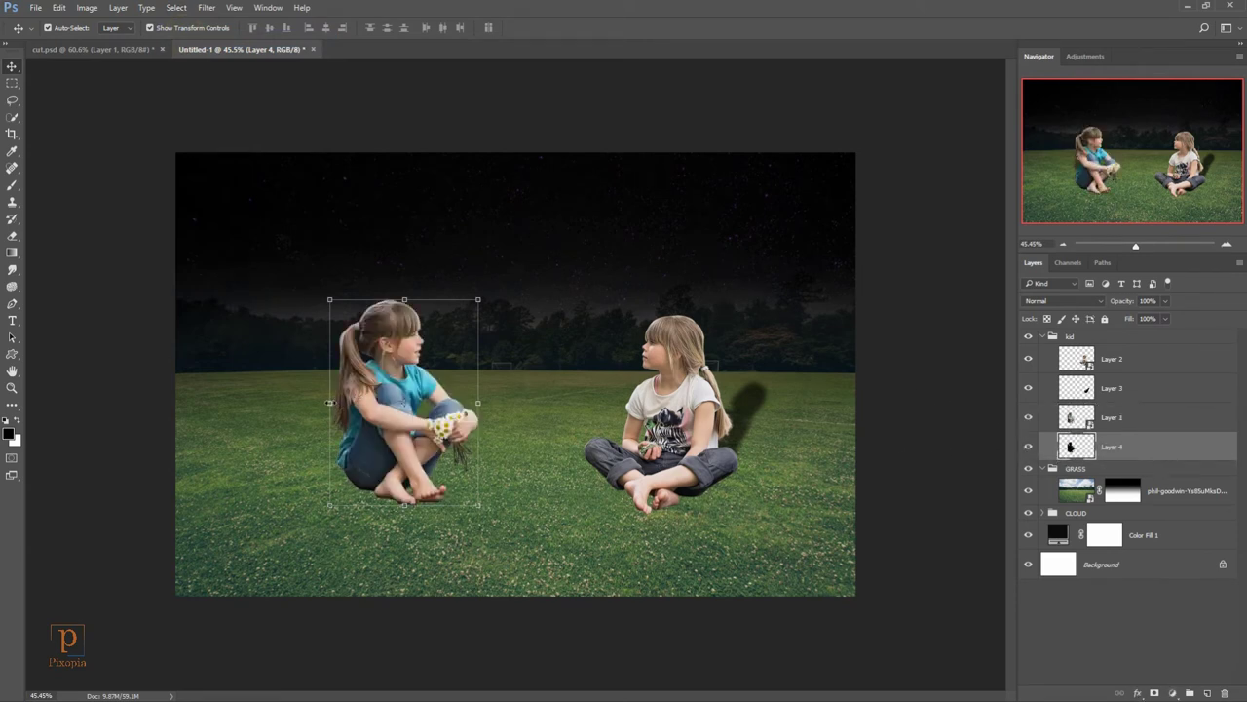
Step: Rotate and flatten the silhouette into a shadow stretching to the girl's left
click(329, 403)
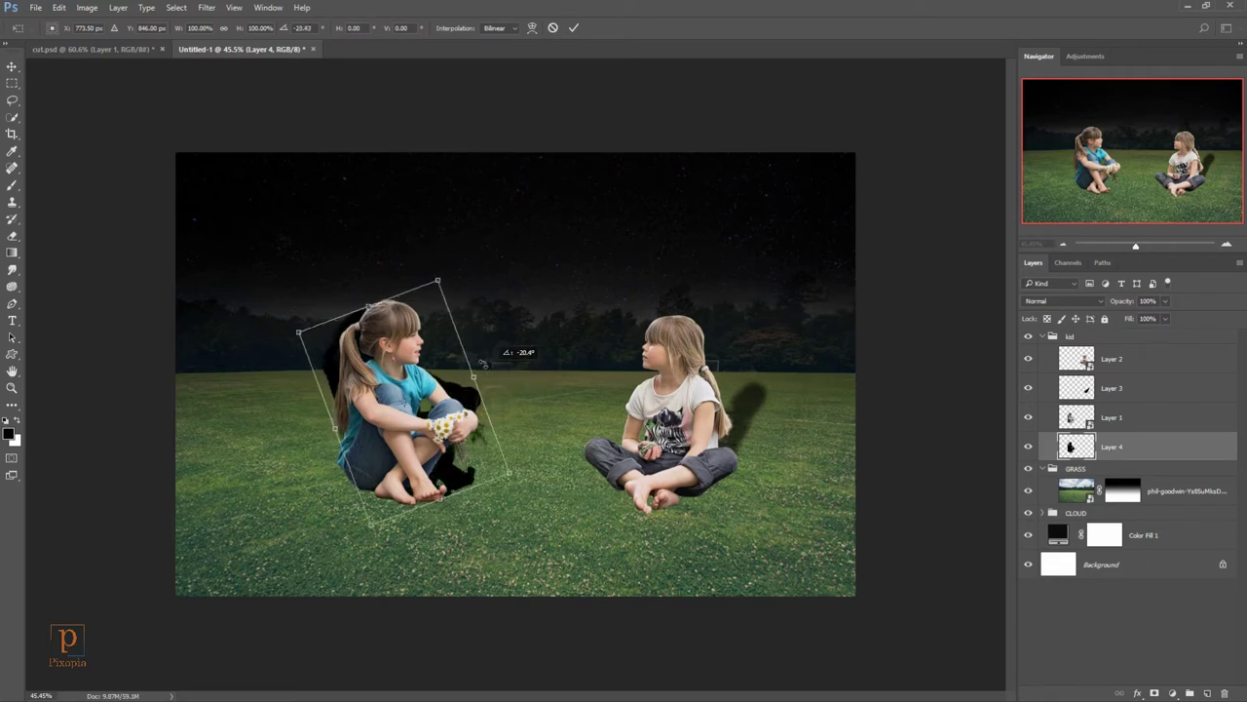
drag(494, 402, 467, 393)
mouse_move(328, 433)
mouse_down()
mouse_move(341, 433)
mouse_move(261, 410)
mouse_up()
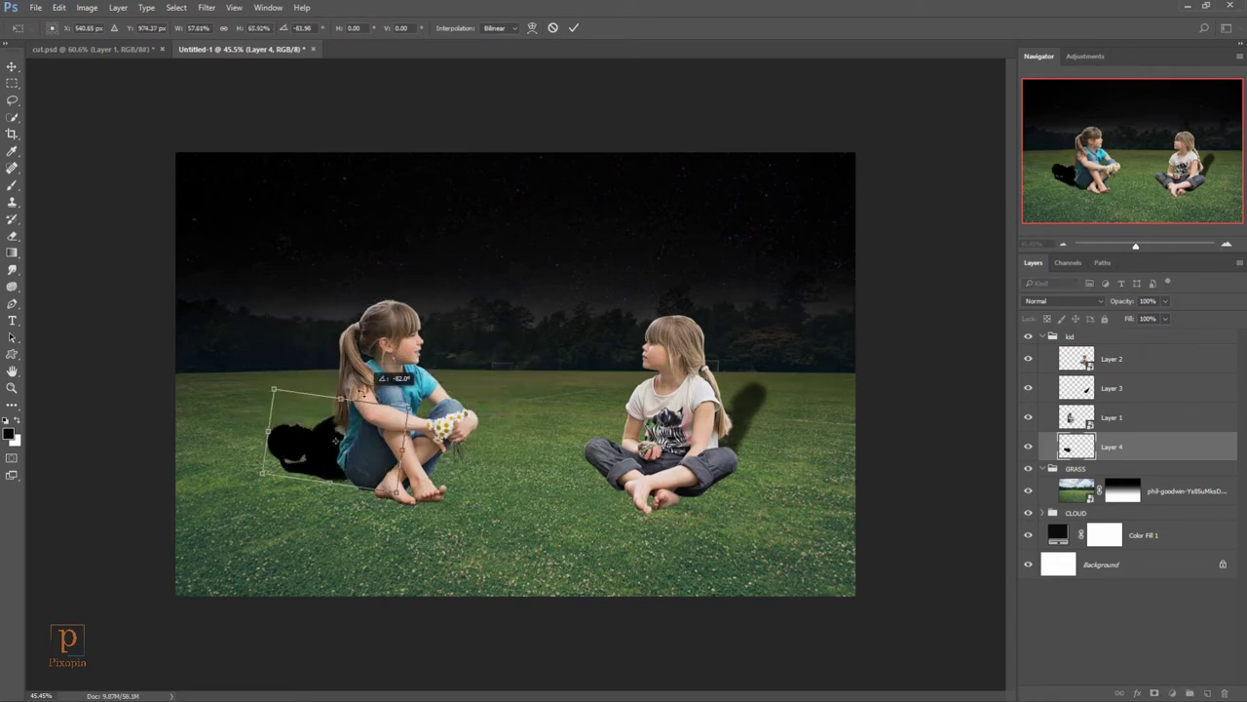
mouse_move(412, 429)
mouse_down()
mouse_move(415, 448)
mouse_move(391, 454)
mouse_up()
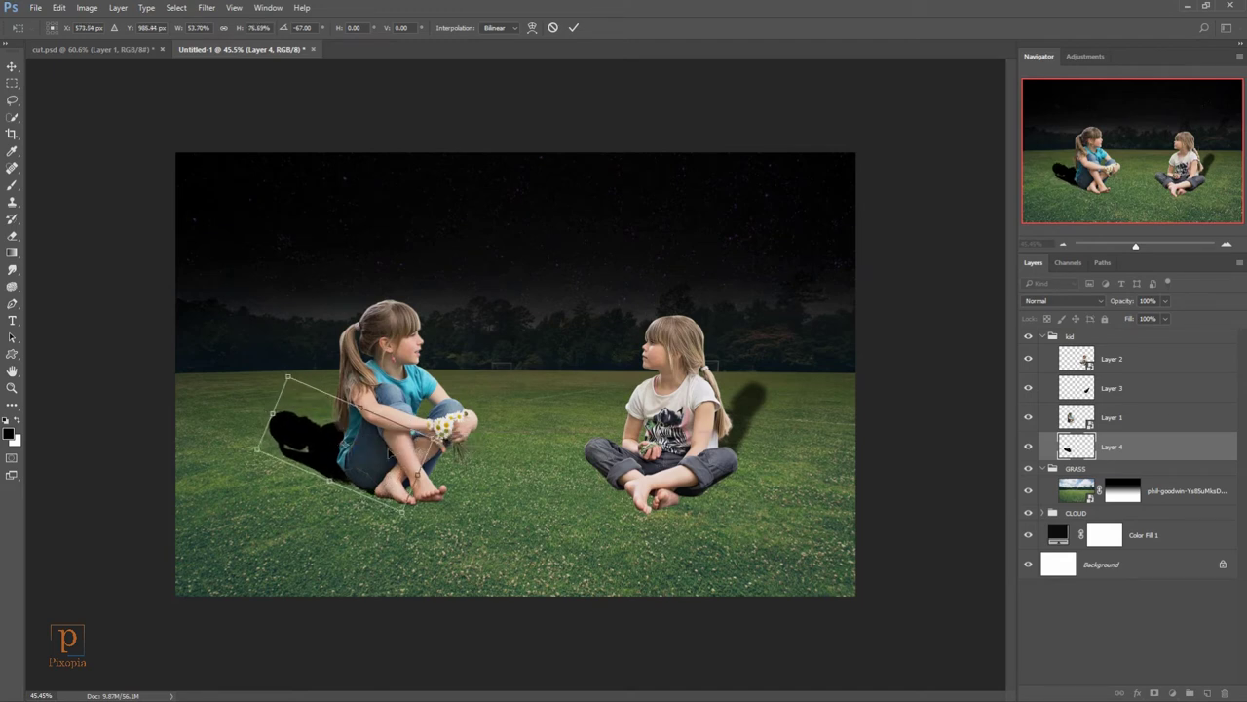
click(574, 29)
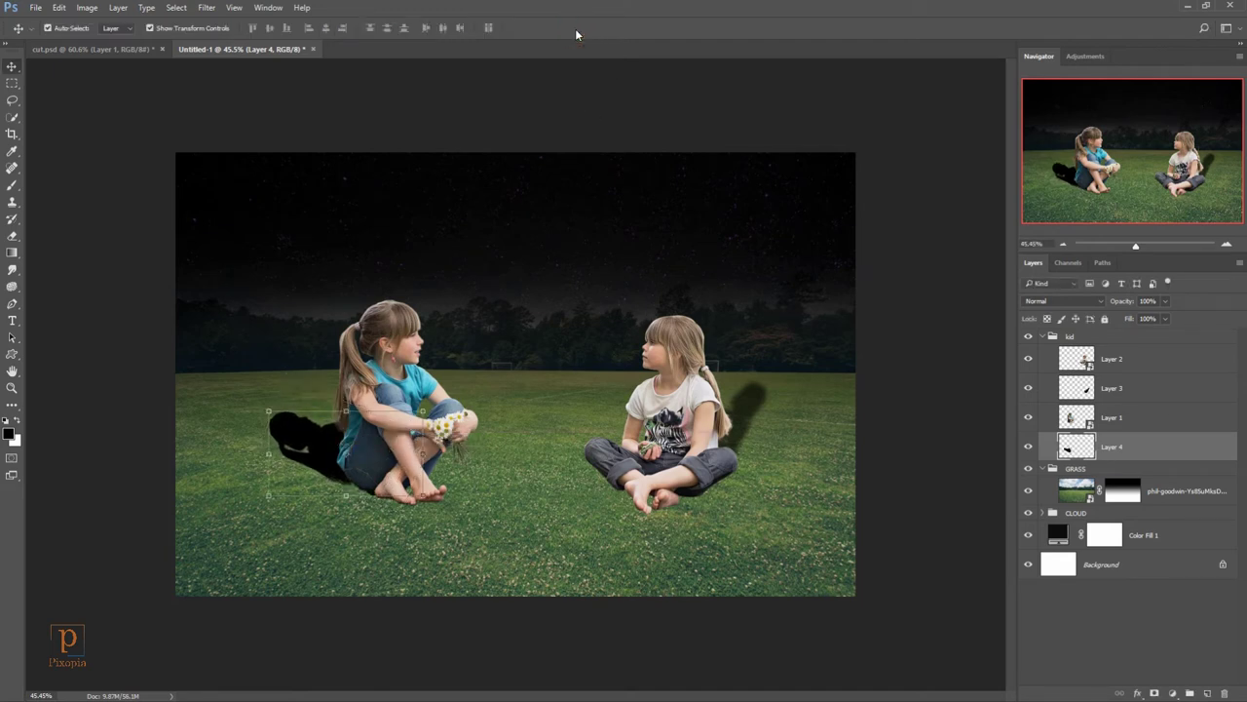
Step: Apply a 7.8 px Gaussian Blur to the left girl's shadow on Layer 4
click(207, 8)
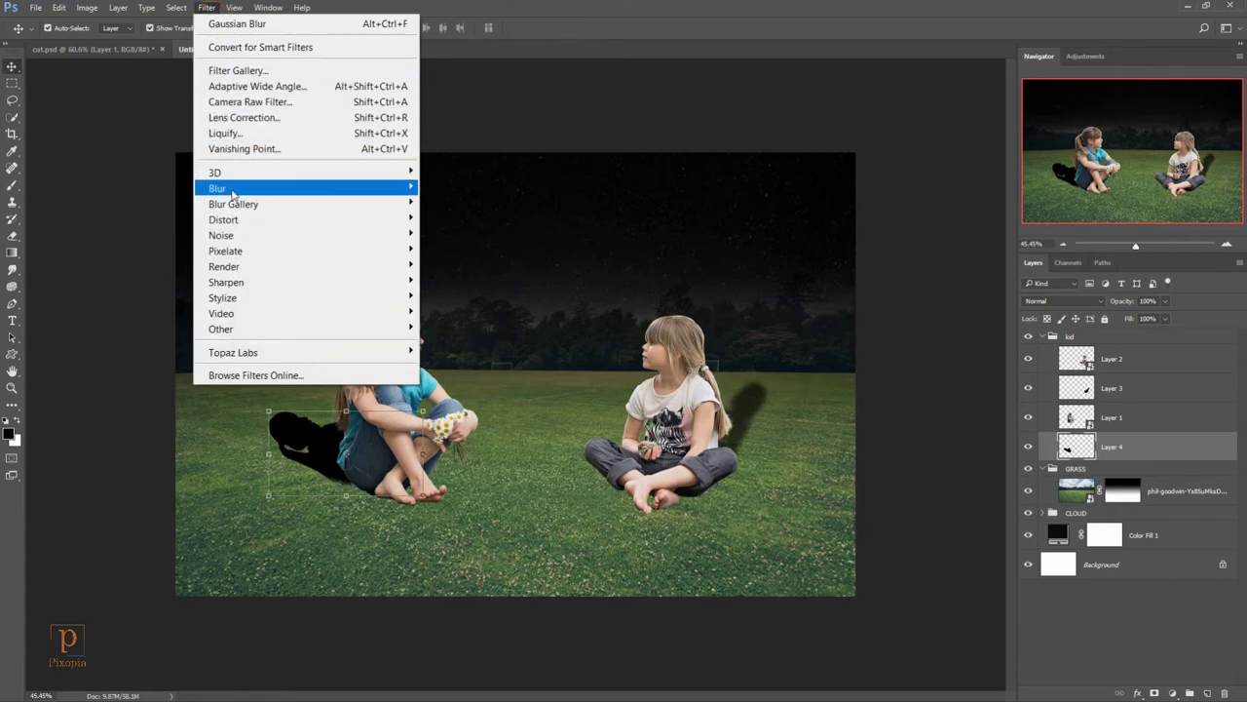
click(230, 190)
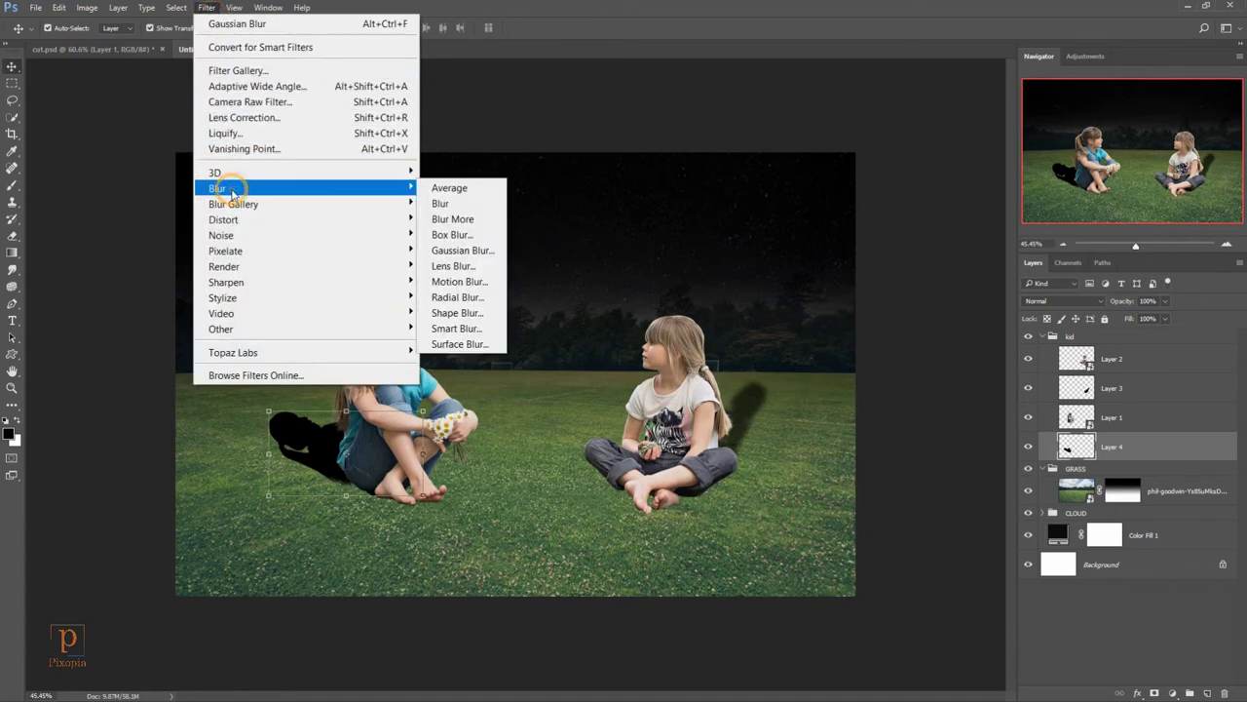
click(462, 251)
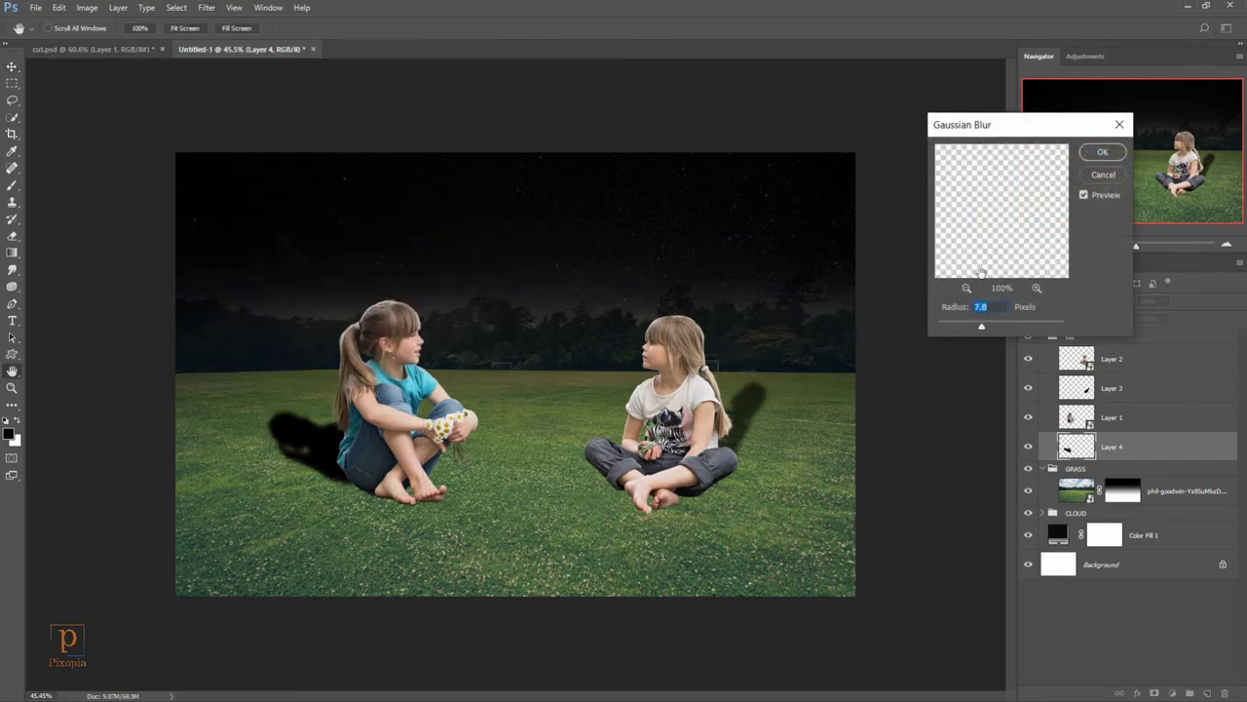
click(1104, 151)
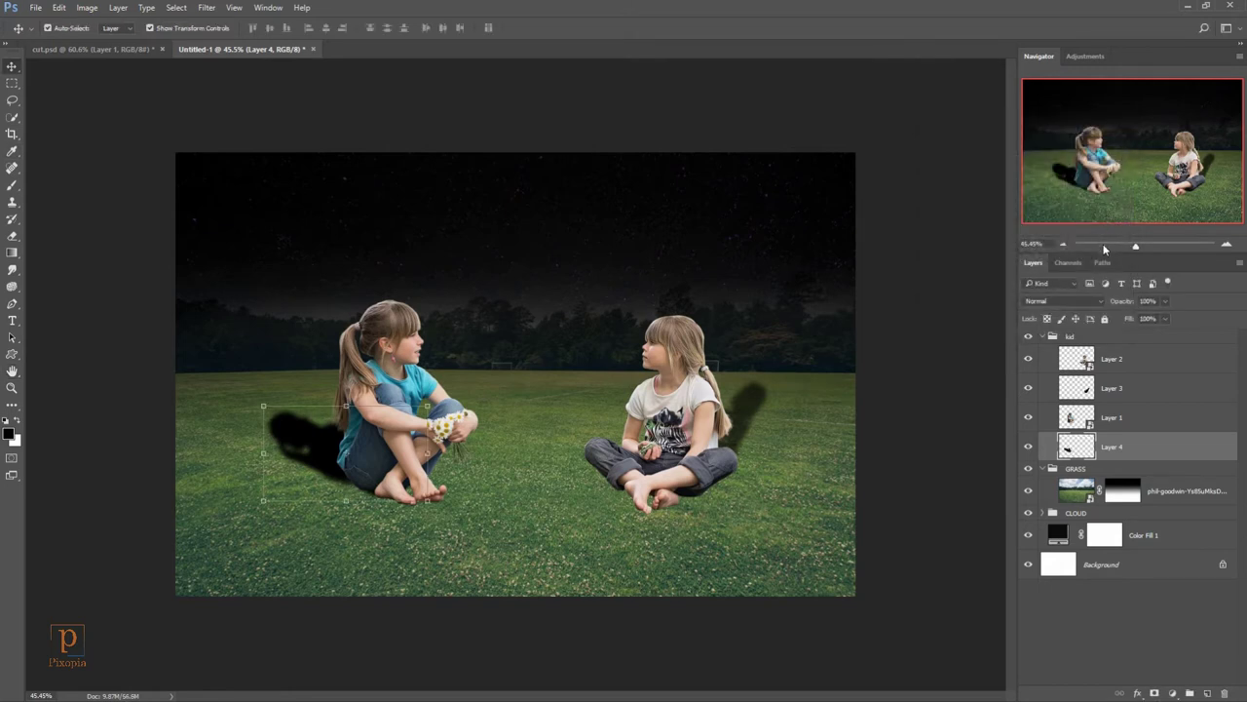
Step: Lower the left shadow's opacity to about 61%, then select the right shadow layer
drag(1124, 303, 1102, 305)
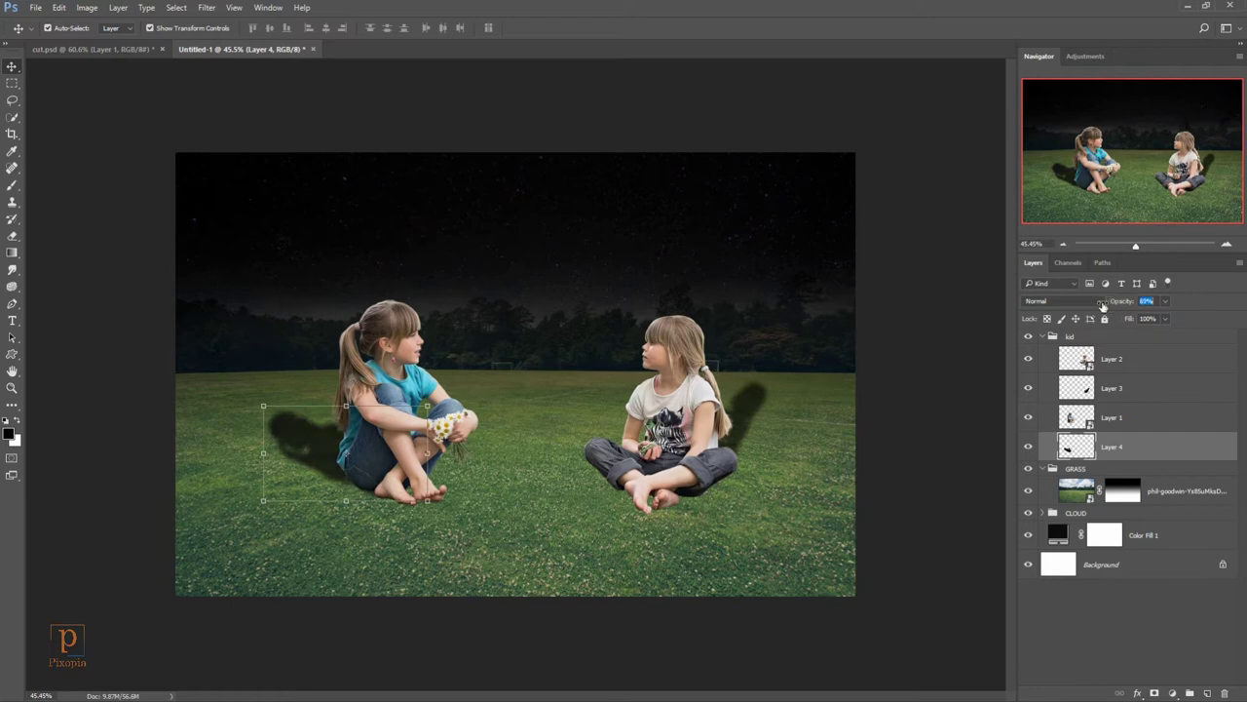
drag(1098, 305, 1093, 305)
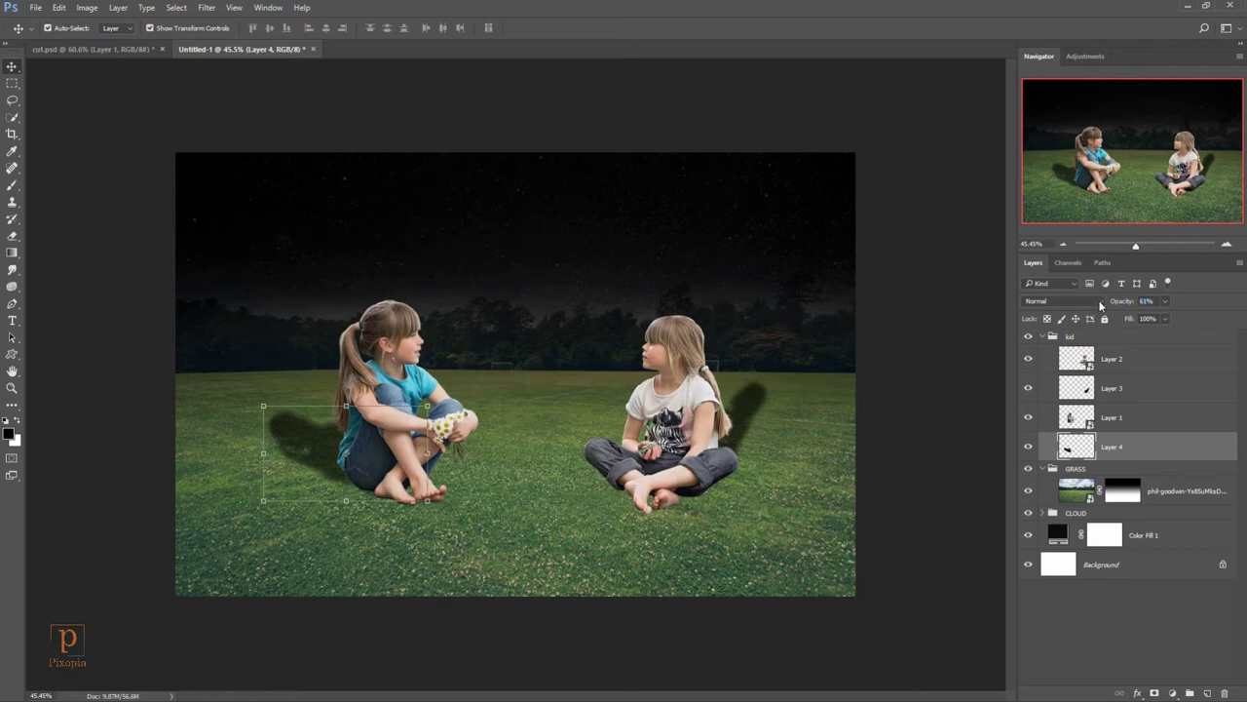
click(1118, 387)
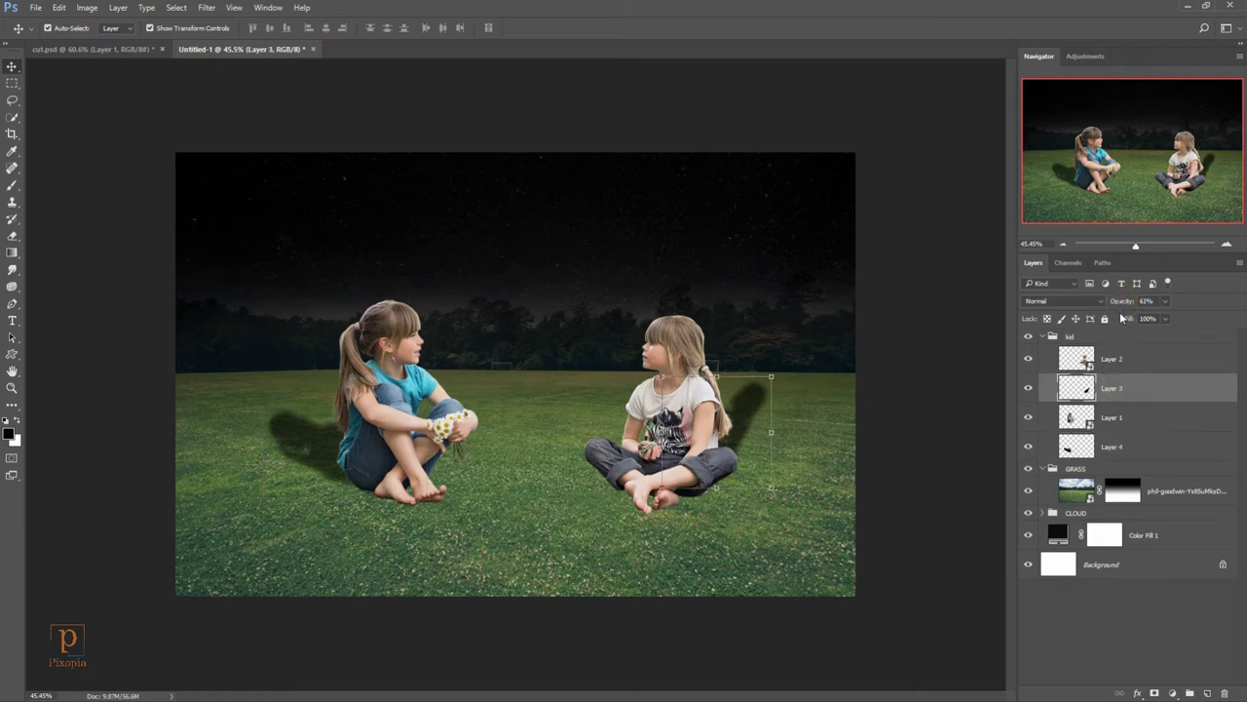
Step: Move the right girl's shadow below Layer 1, collapse the kid group and select the grass photo
drag(1140, 389, 1137, 420)
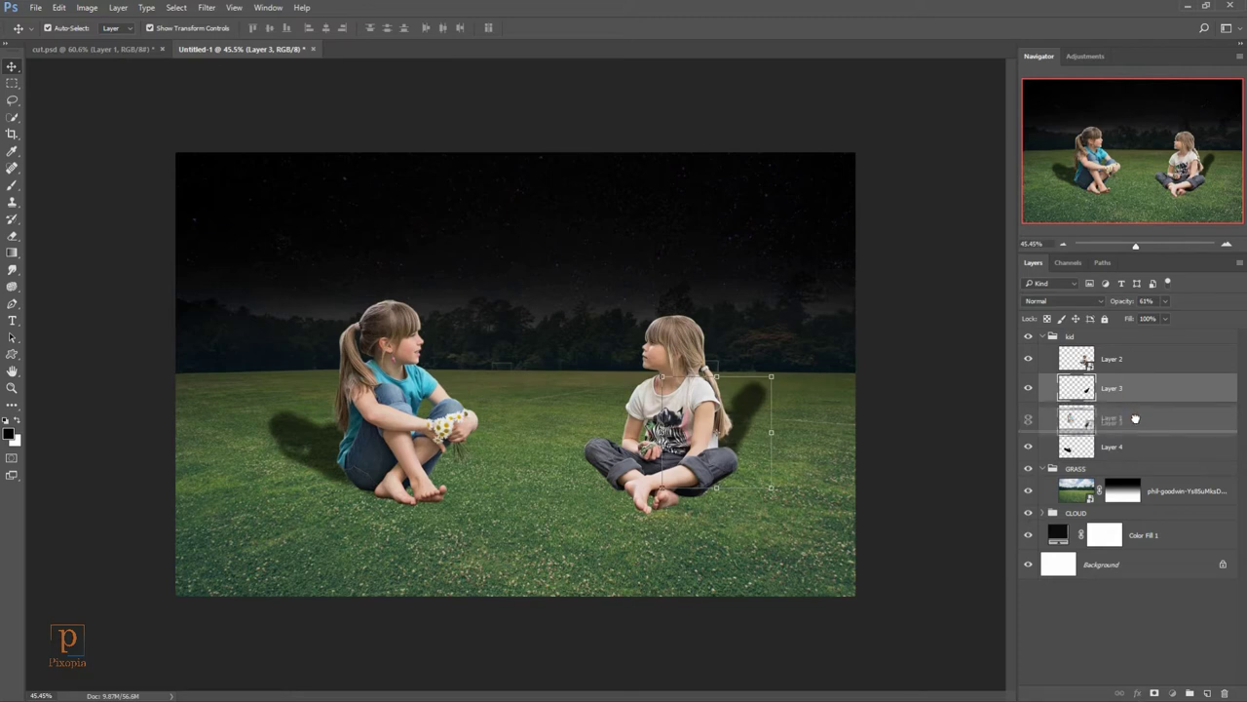
click(1045, 339)
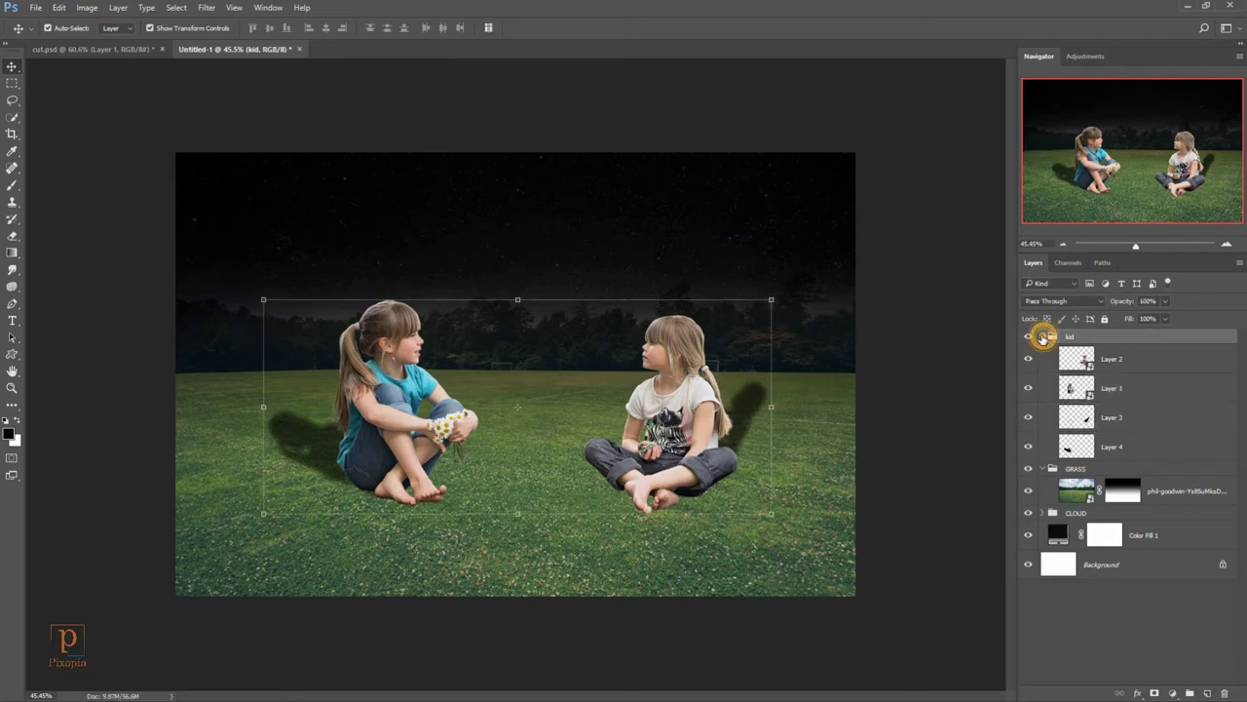
click(1042, 336)
click(1120, 374)
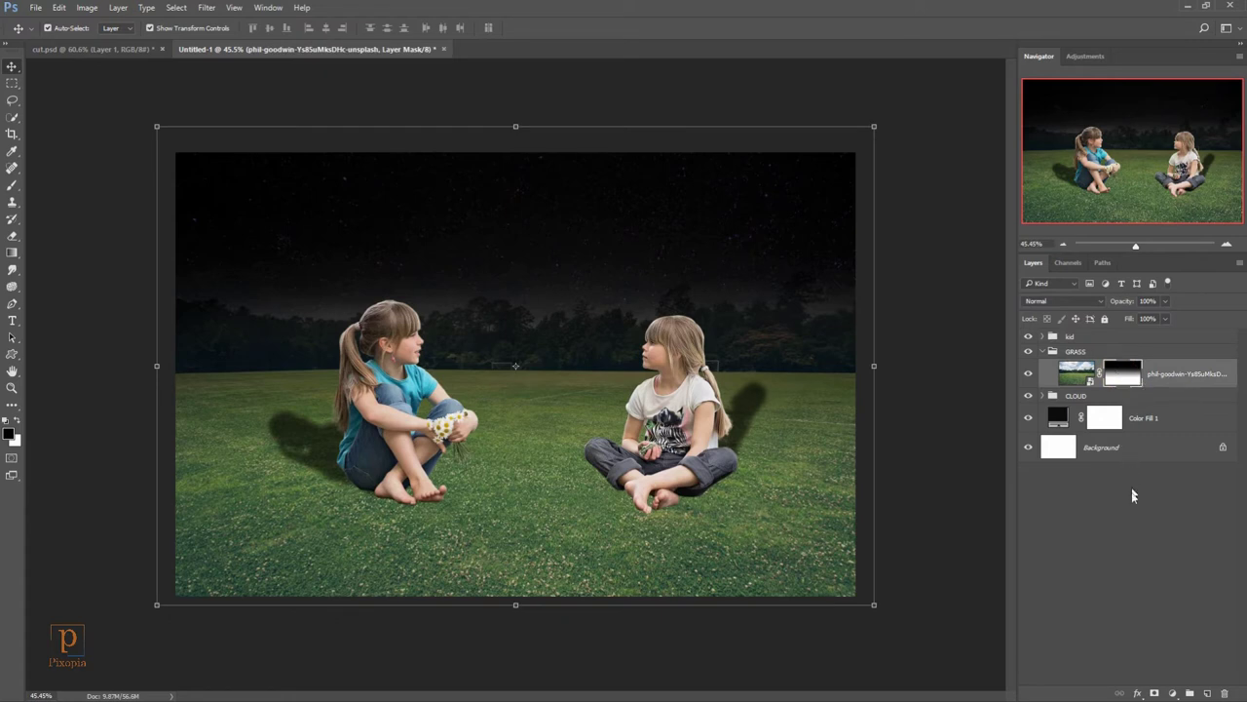
Step: Add a Curves adjustment clipped to the grass, pulling the top-right point down to darken it
click(1170, 692)
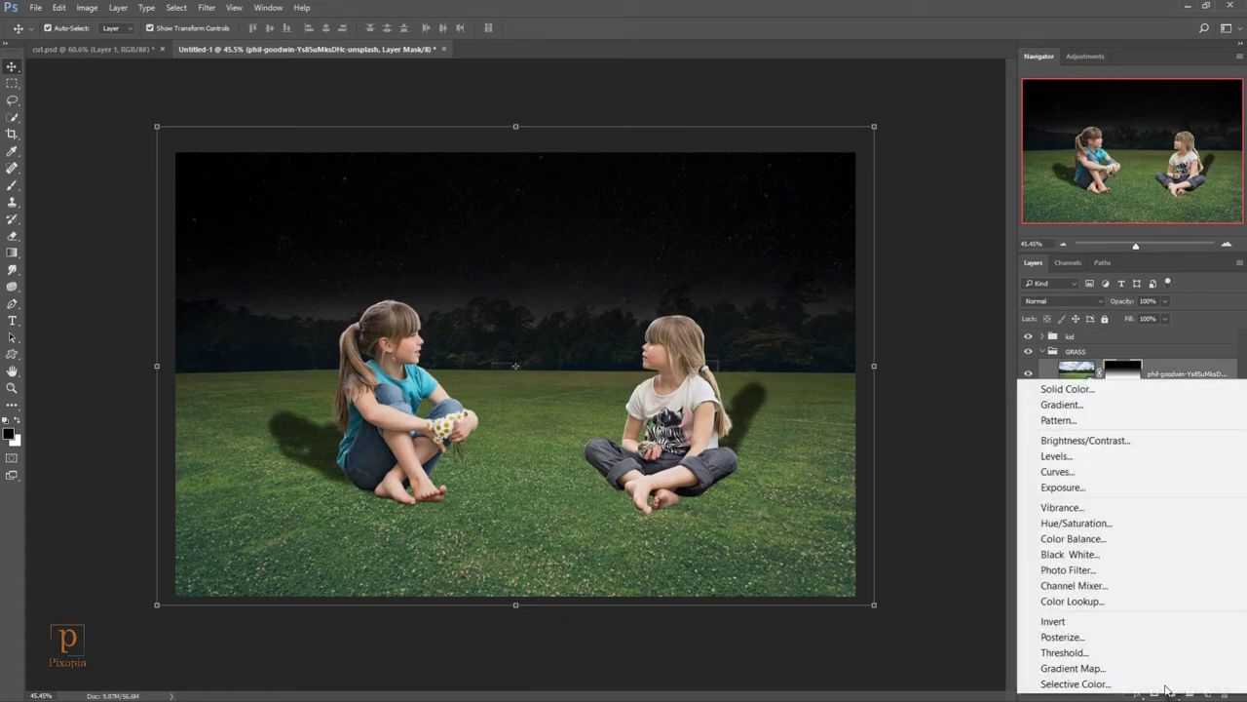
click(1103, 474)
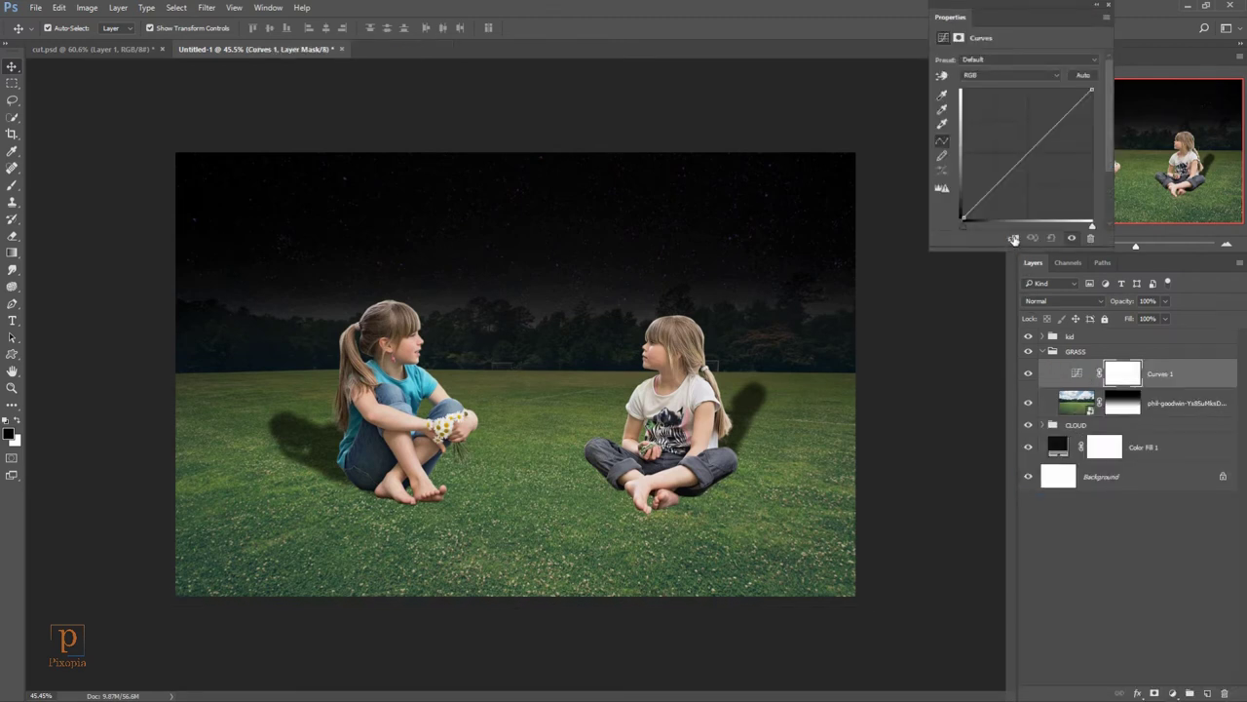
click(1014, 240)
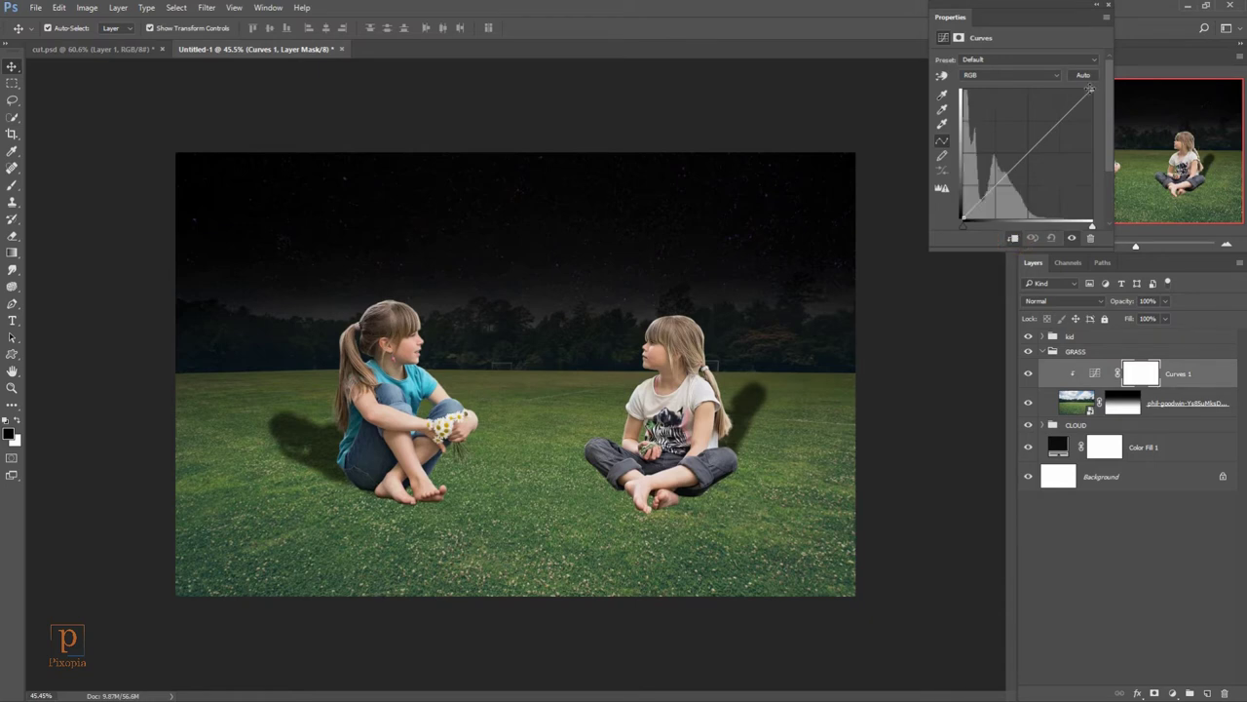
mouse_move(1090, 89)
mouse_down()
mouse_move(1091, 177)
mouse_move(1033, 202)
mouse_up()
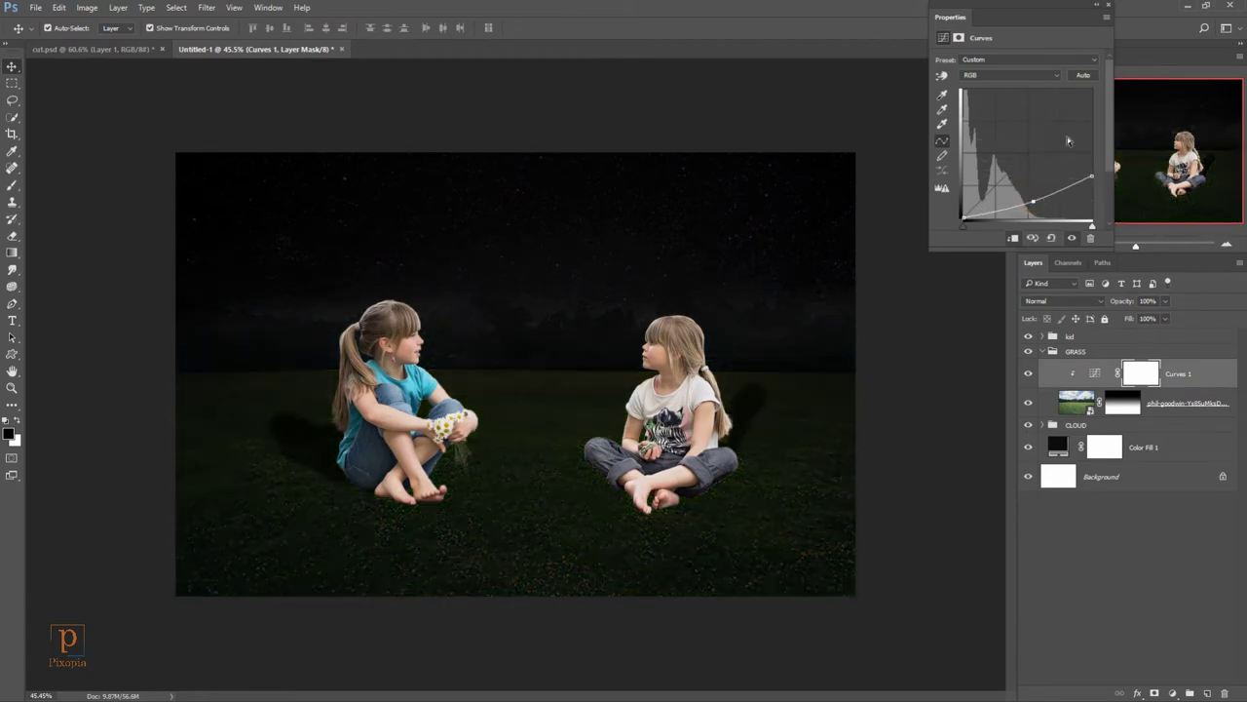
click(1110, 8)
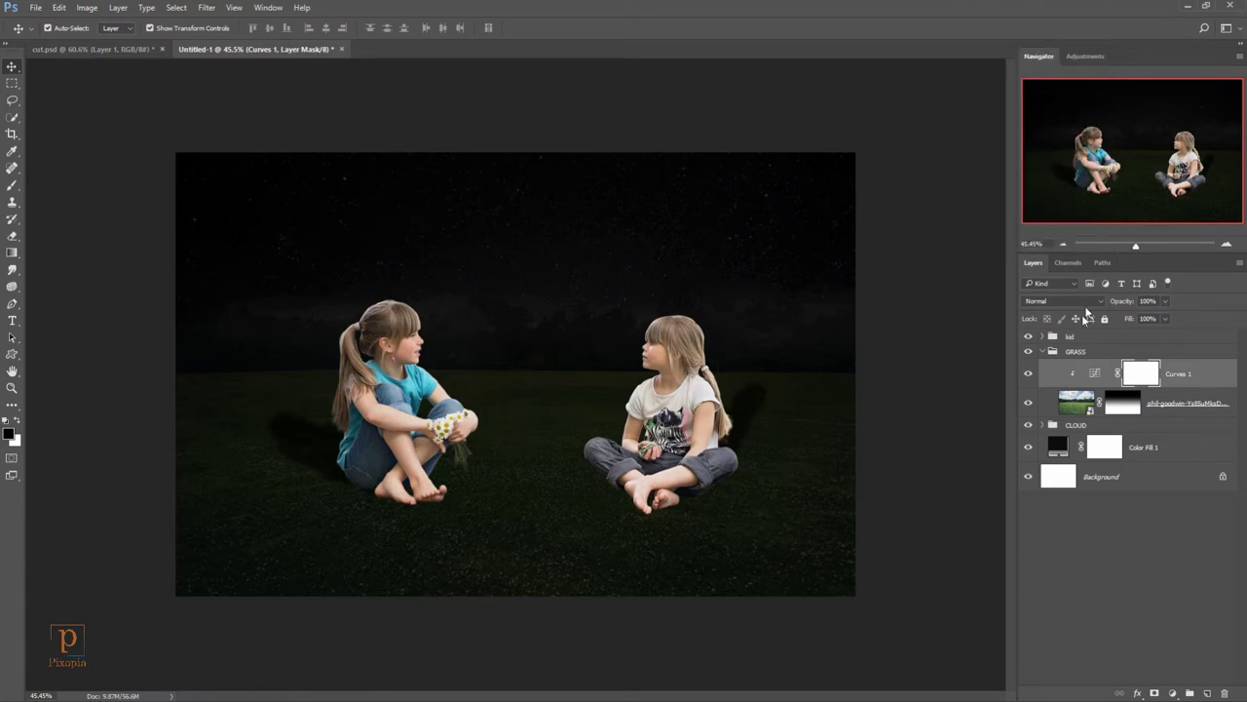
click(1049, 352)
Step: Place moon-1303512_1920 as an embedded image above the kid group
click(1043, 351)
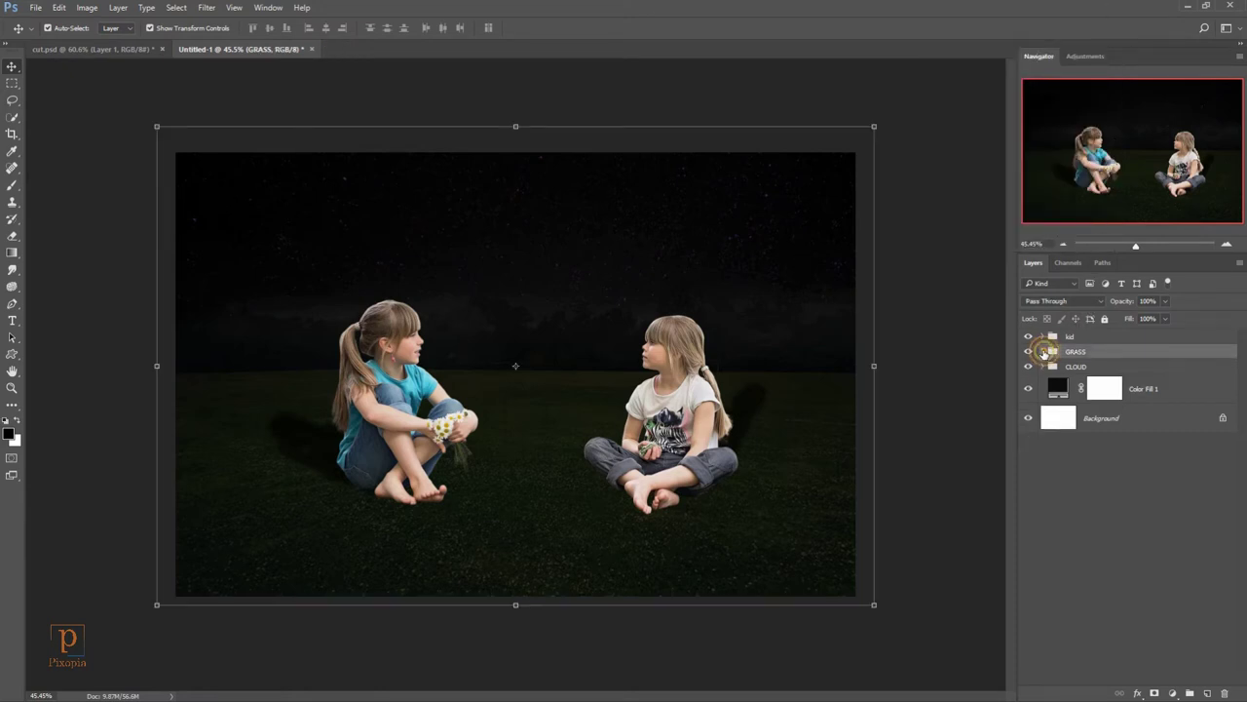
click(1107, 337)
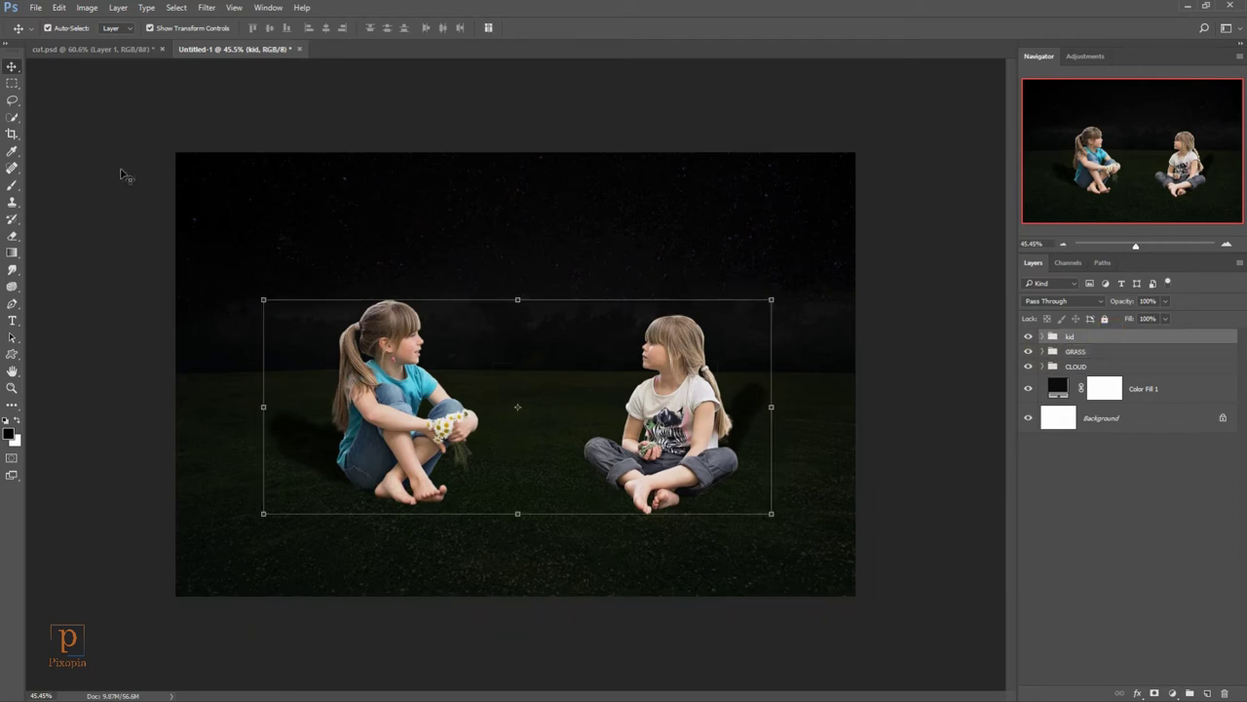
click(36, 8)
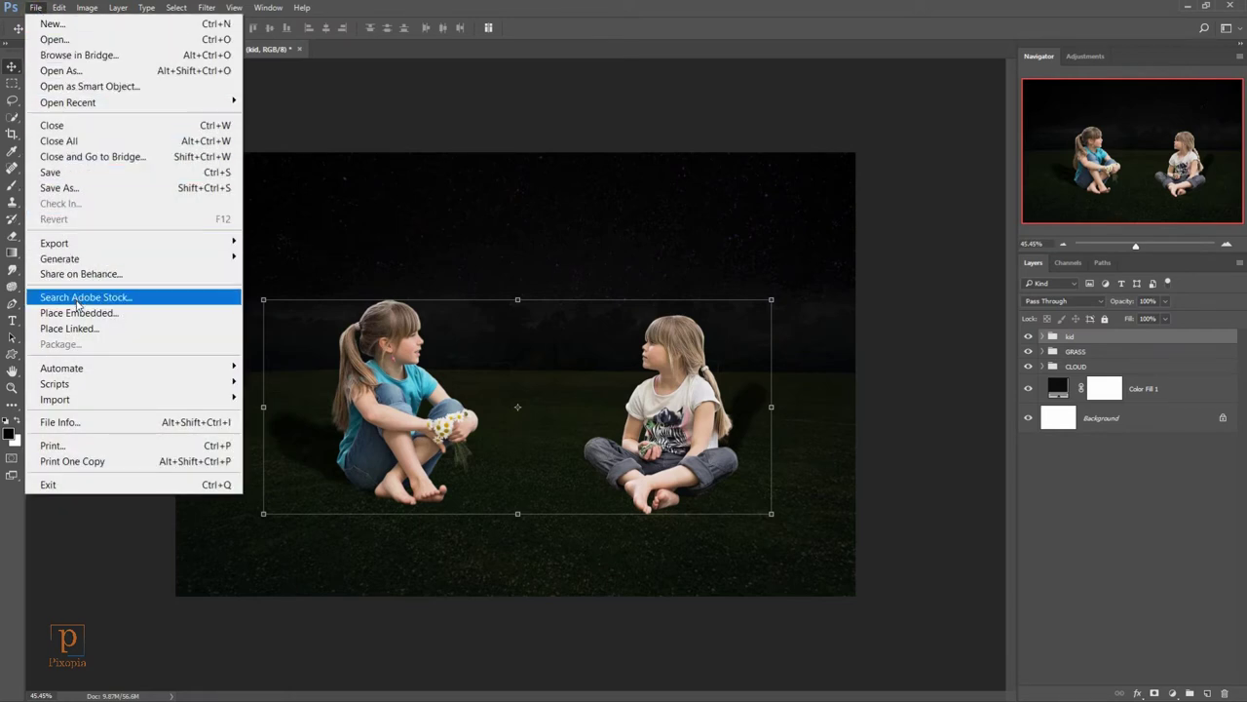
click(78, 312)
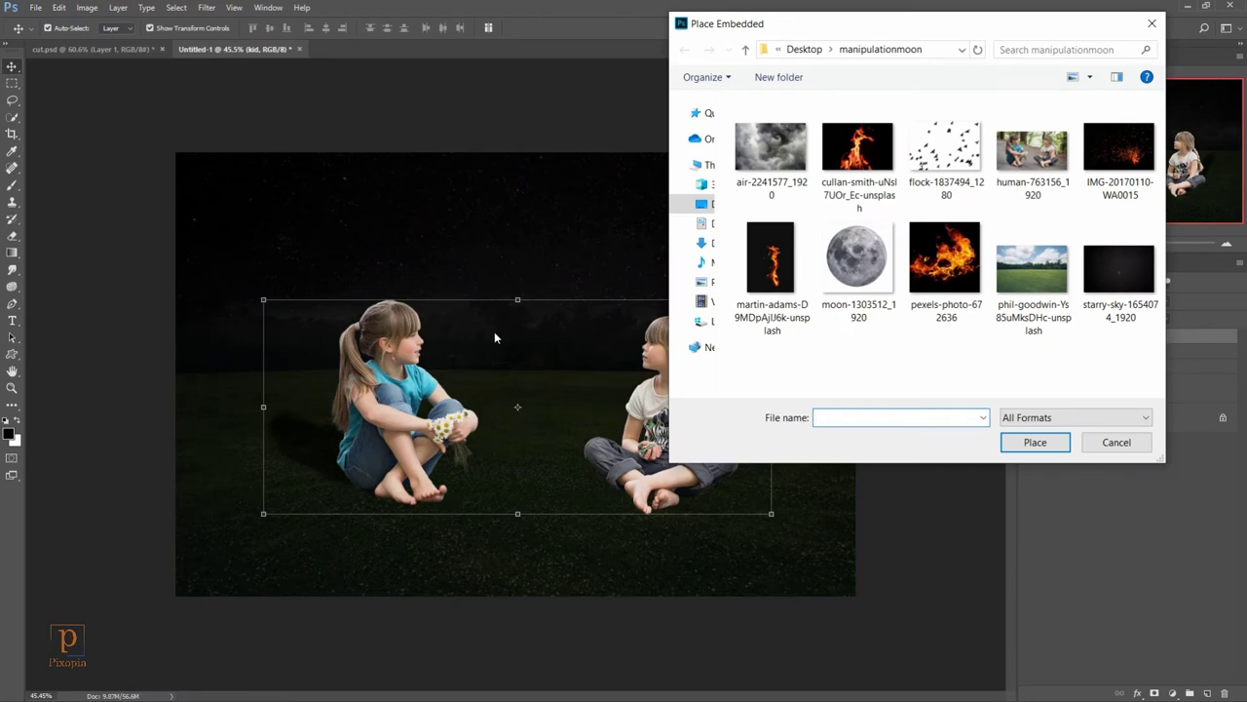
click(850, 255)
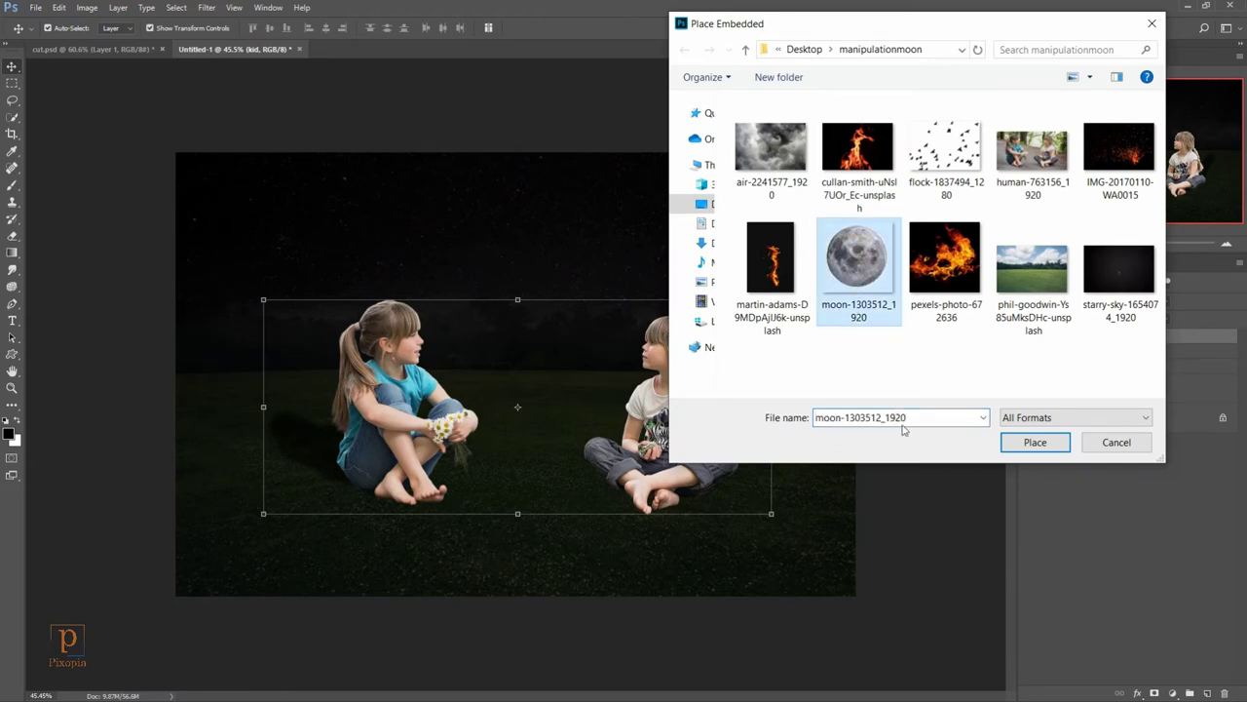
click(1039, 444)
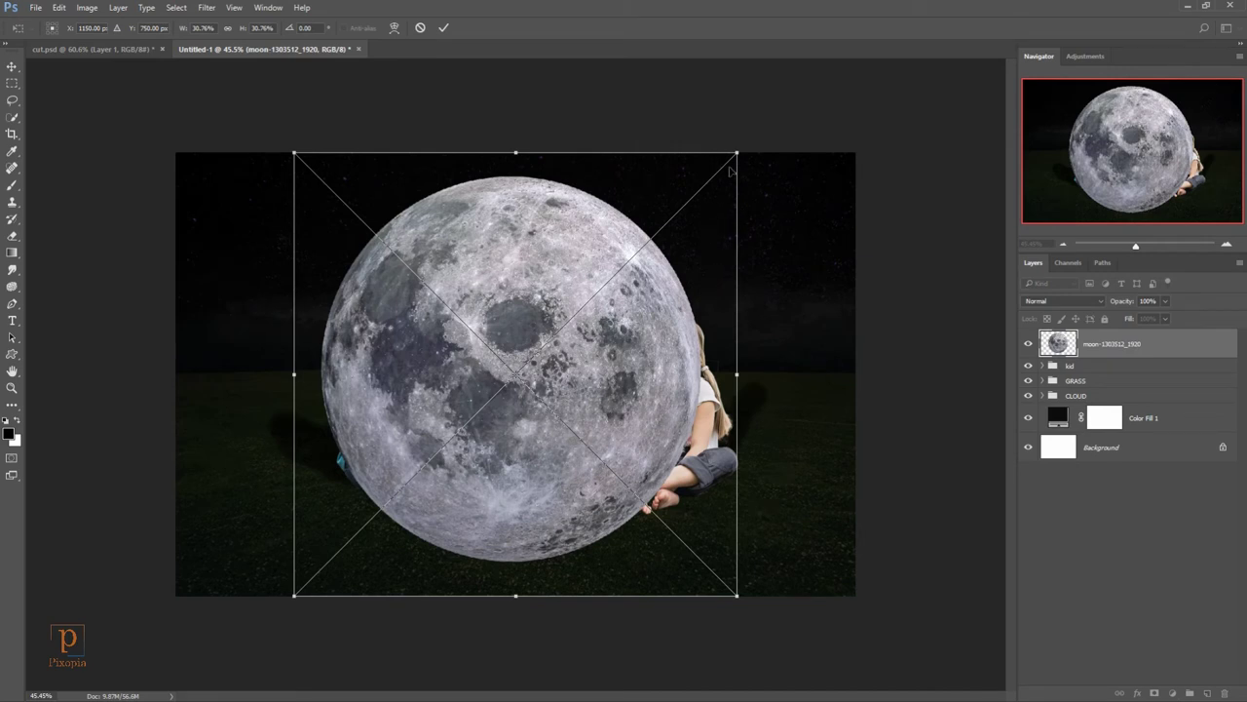
Step: Shrink the moon to about 10% and position it between the two girls
drag(736, 151, 733, 156)
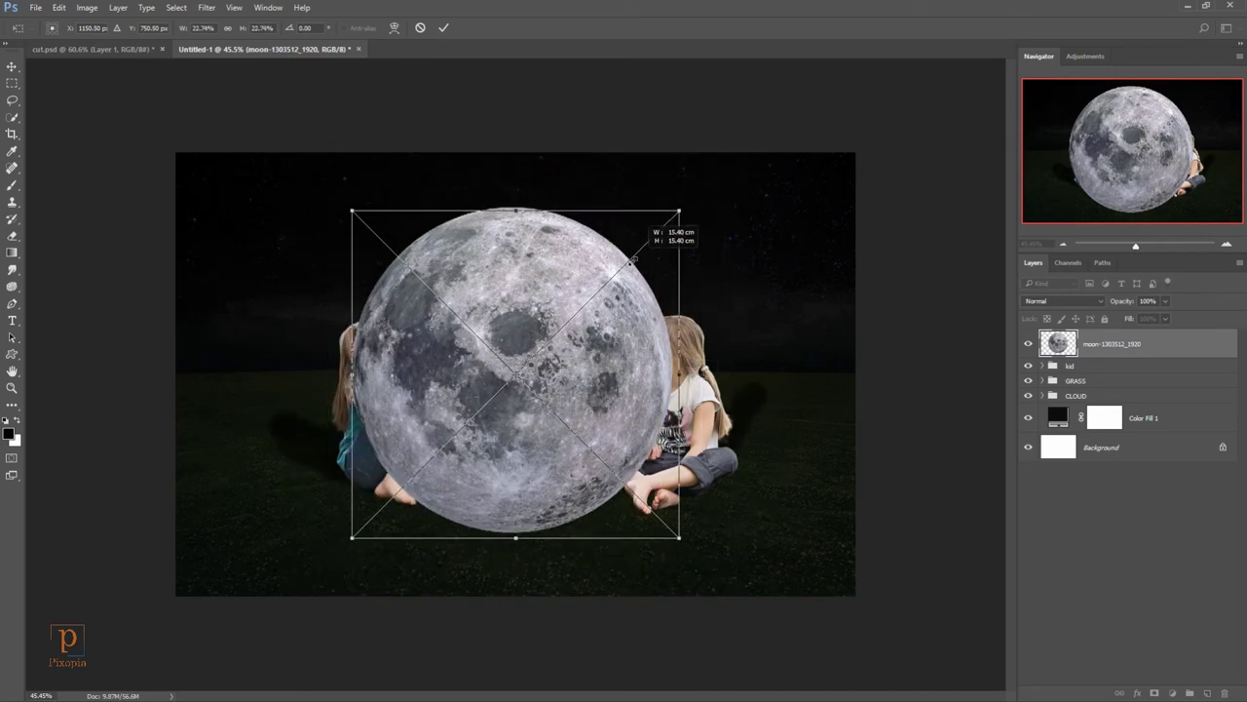
drag(679, 209, 602, 288)
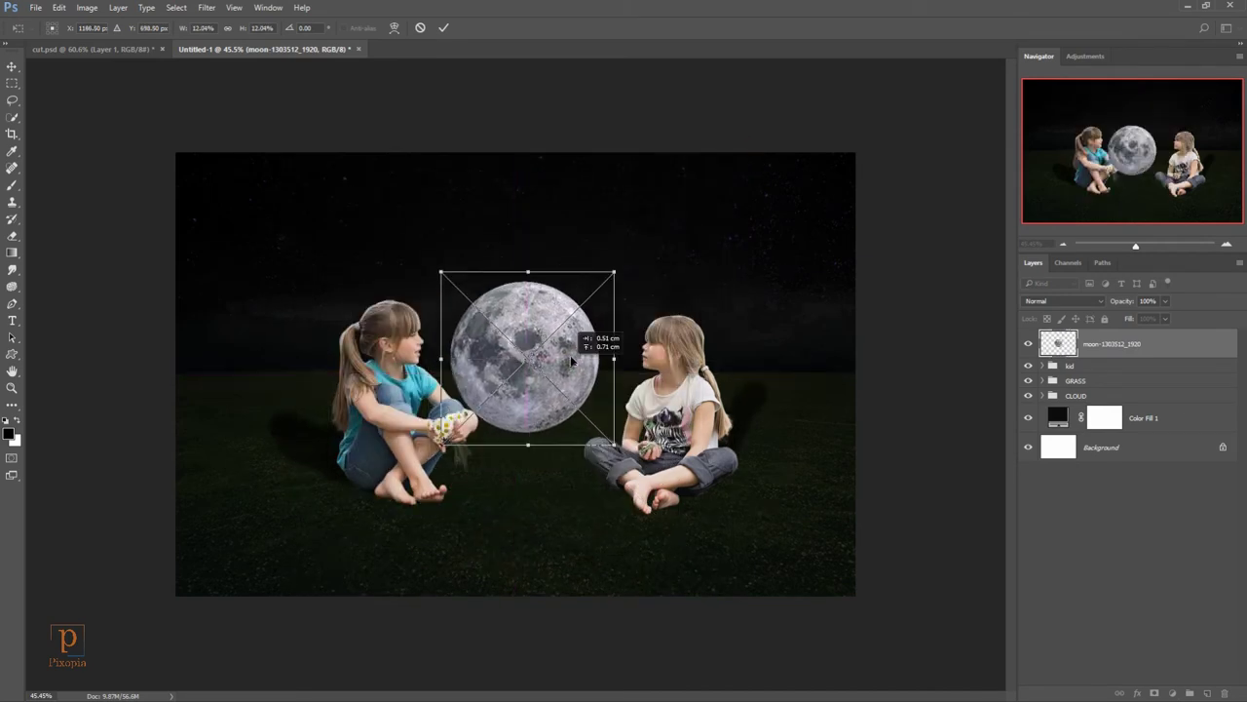
drag(567, 366, 587, 328)
key(ctrl+plus)
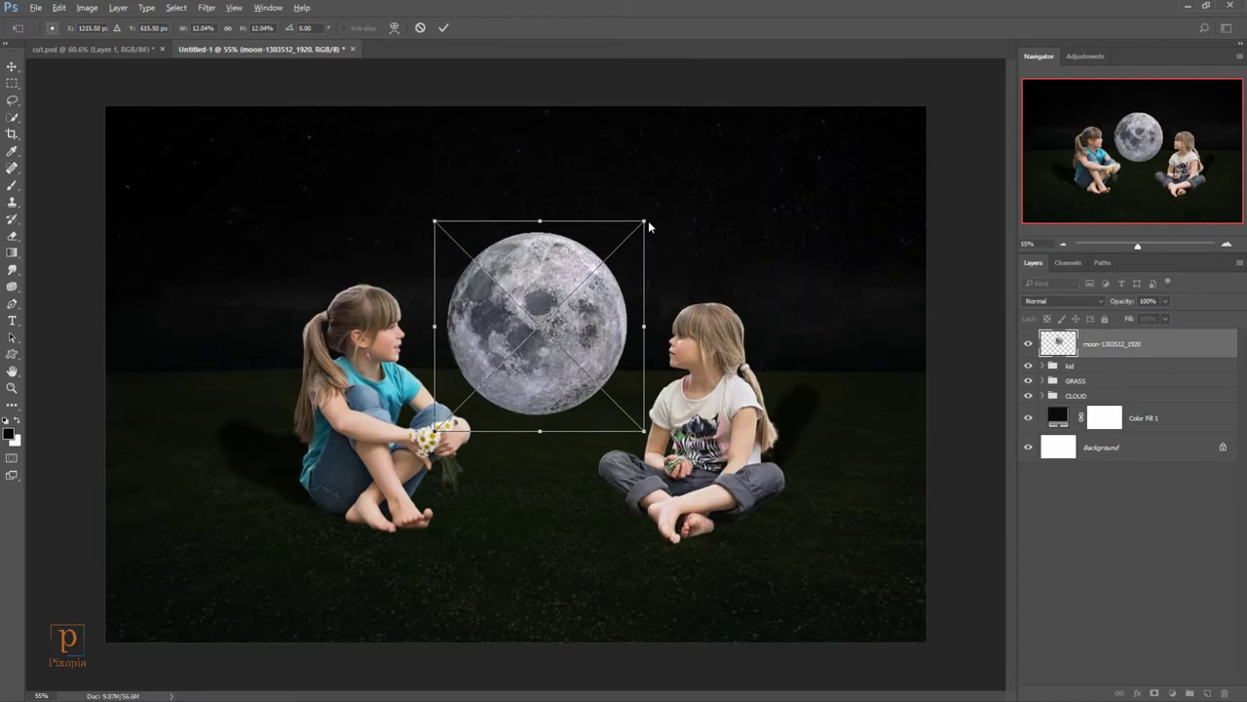
drag(648, 227, 630, 244)
drag(585, 326, 591, 315)
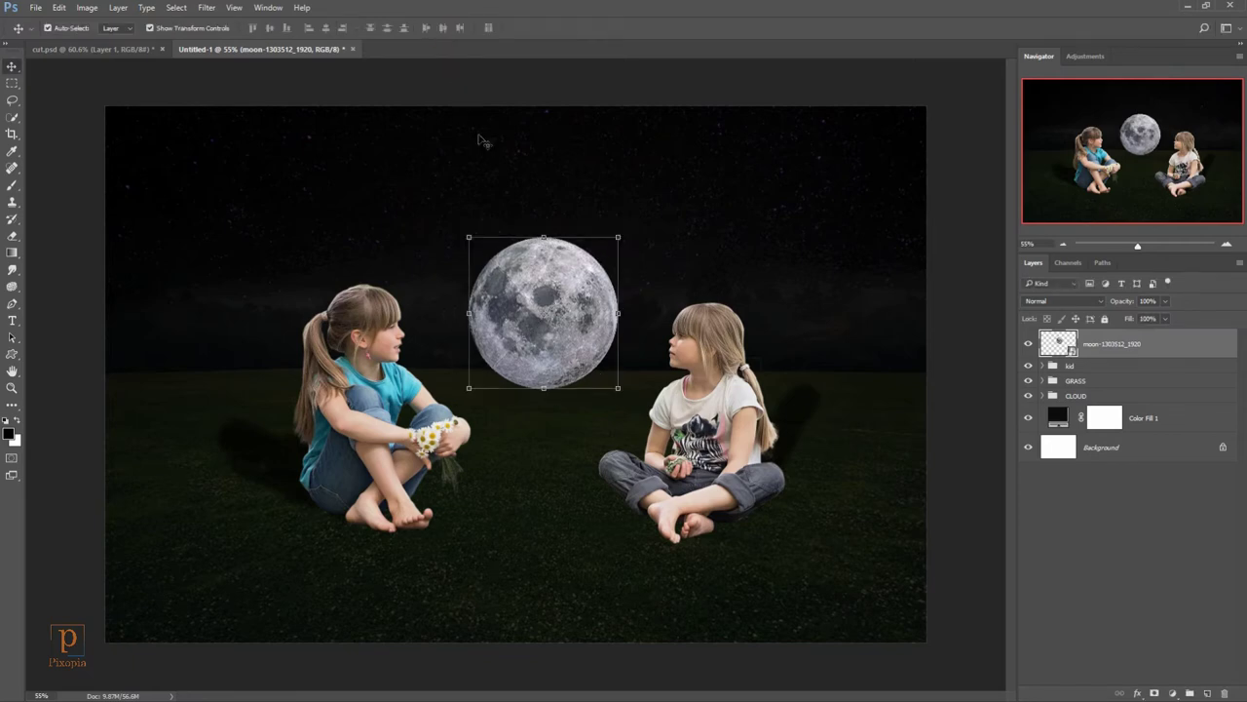
Step: Duplicate the moon layer and group both copies into a group named moon
right_click(1100, 352)
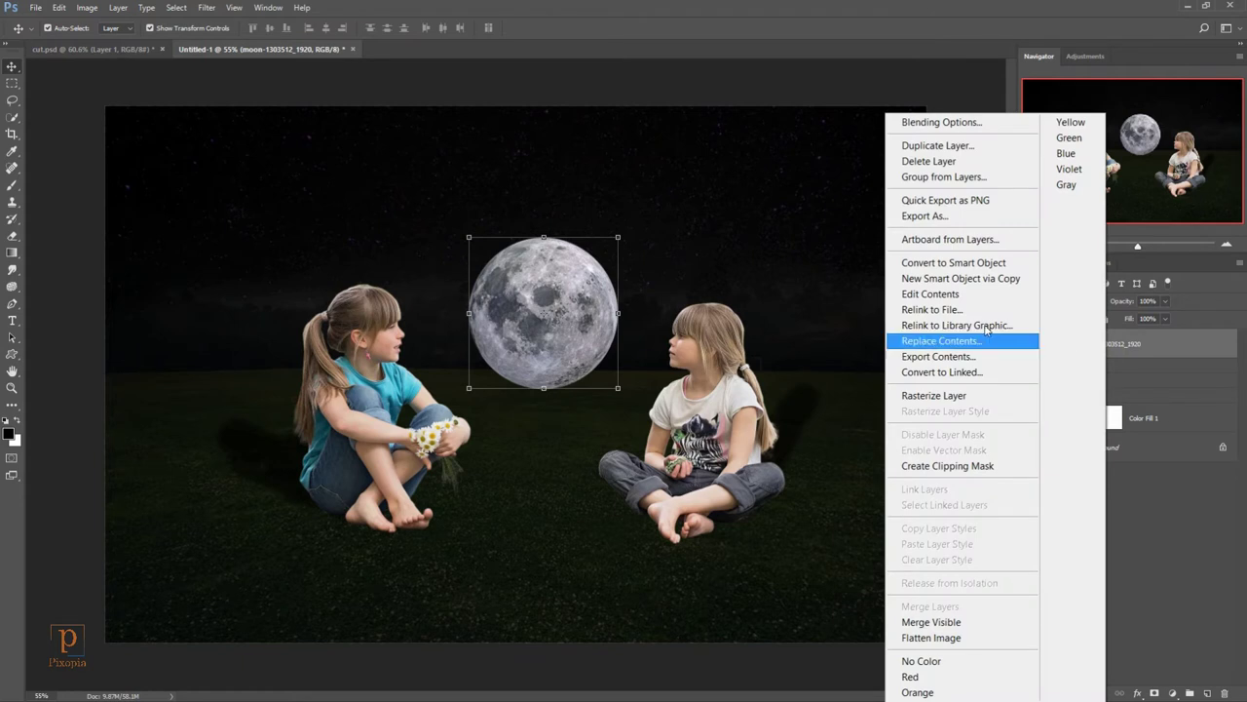
click(935, 145)
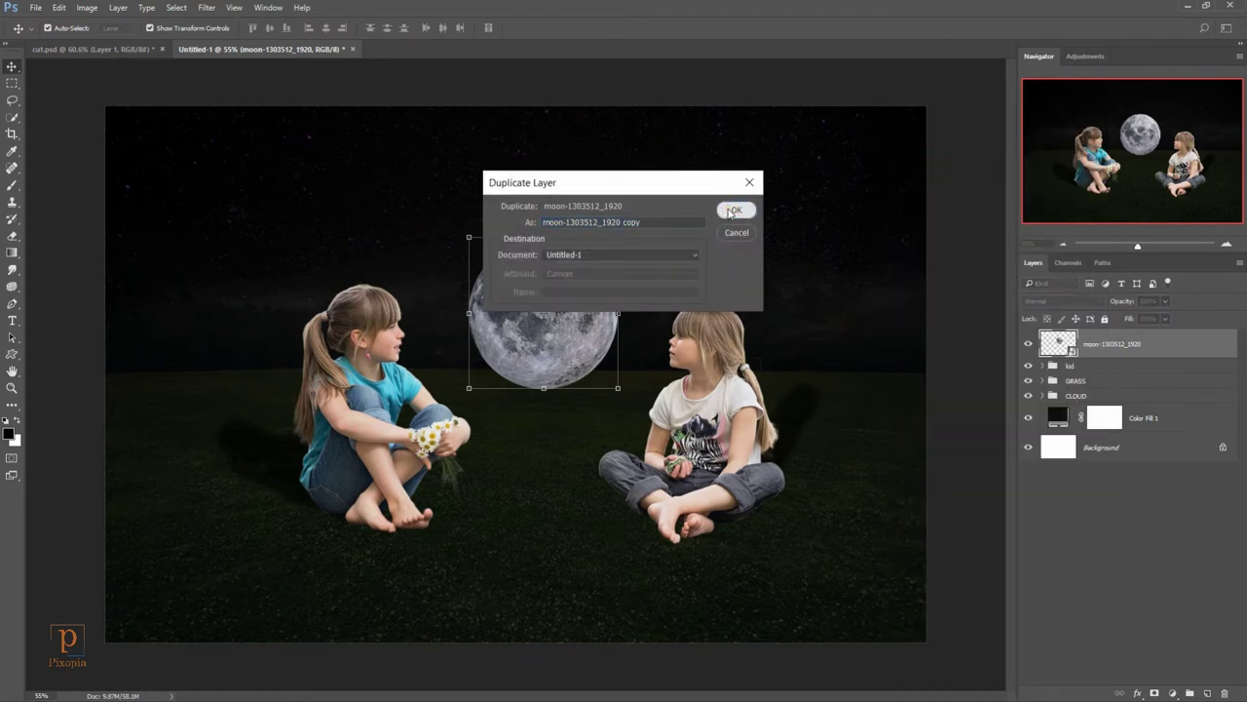
click(733, 211)
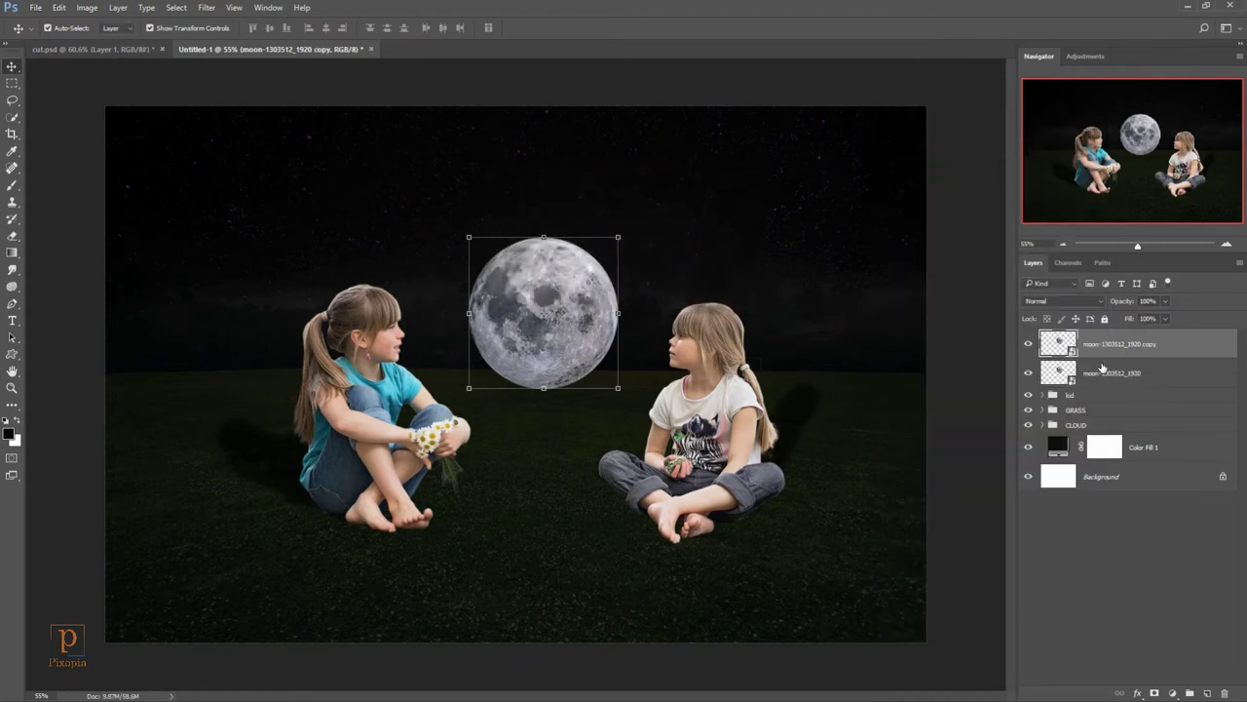
shift+click(1104, 373)
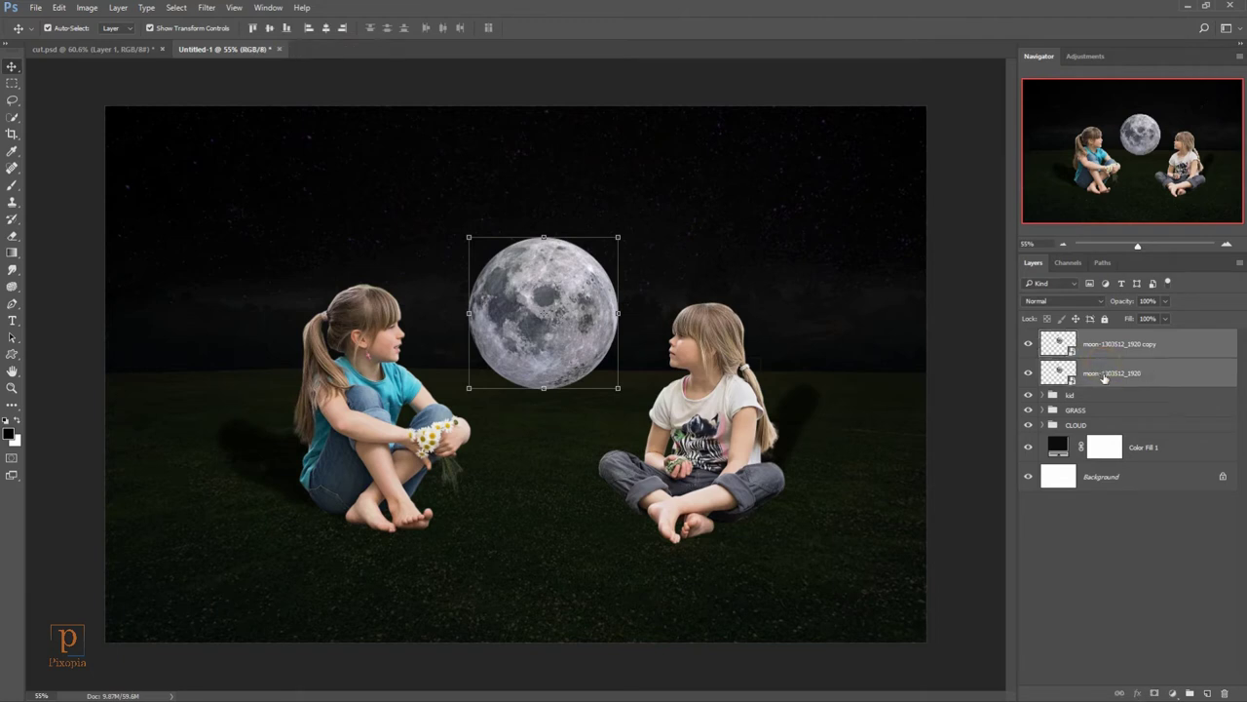
click(1189, 692)
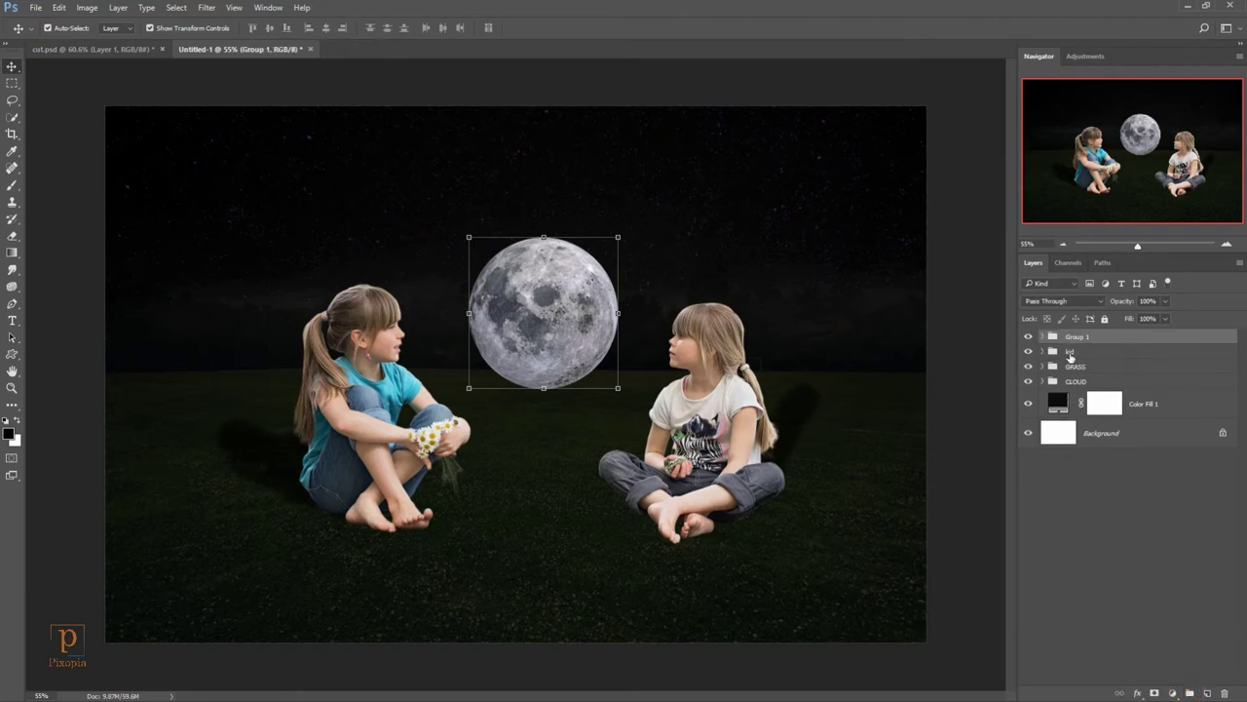
double_click(1075, 337)
text(moon)
click(1114, 337)
Step: Hide the moon copy and add a Hue/Saturation adjustment above the original moon
click(1043, 336)
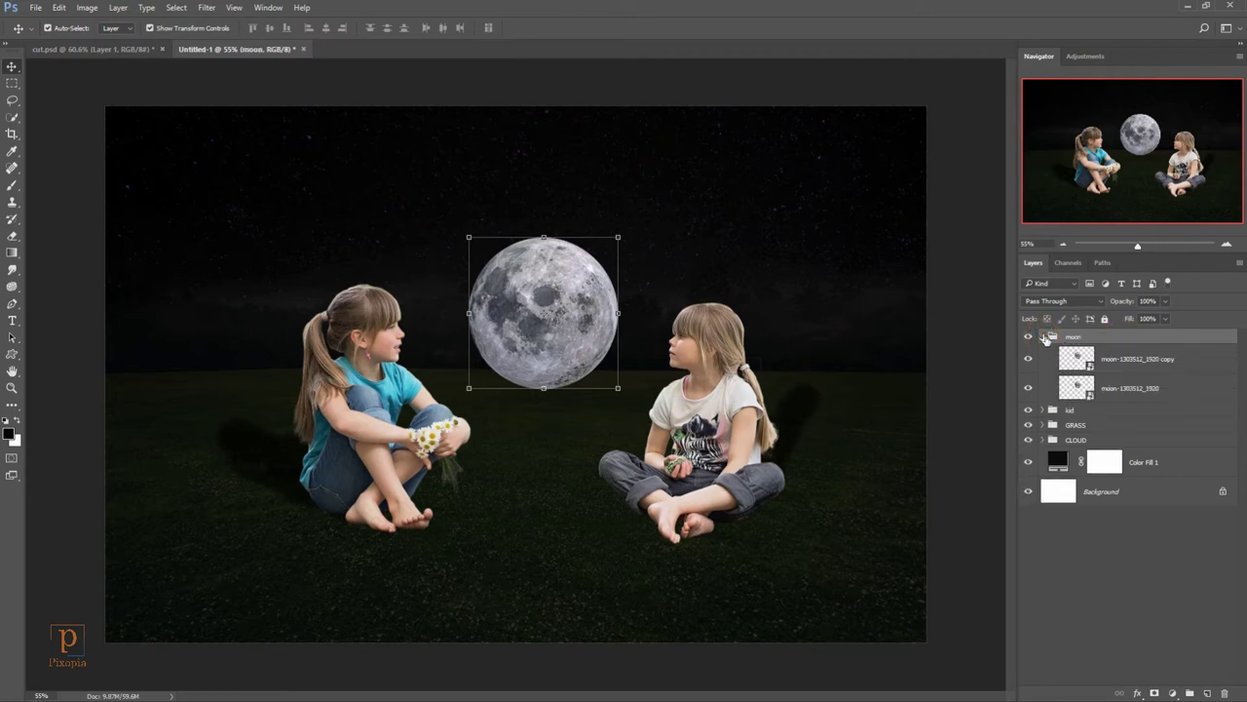
click(1104, 360)
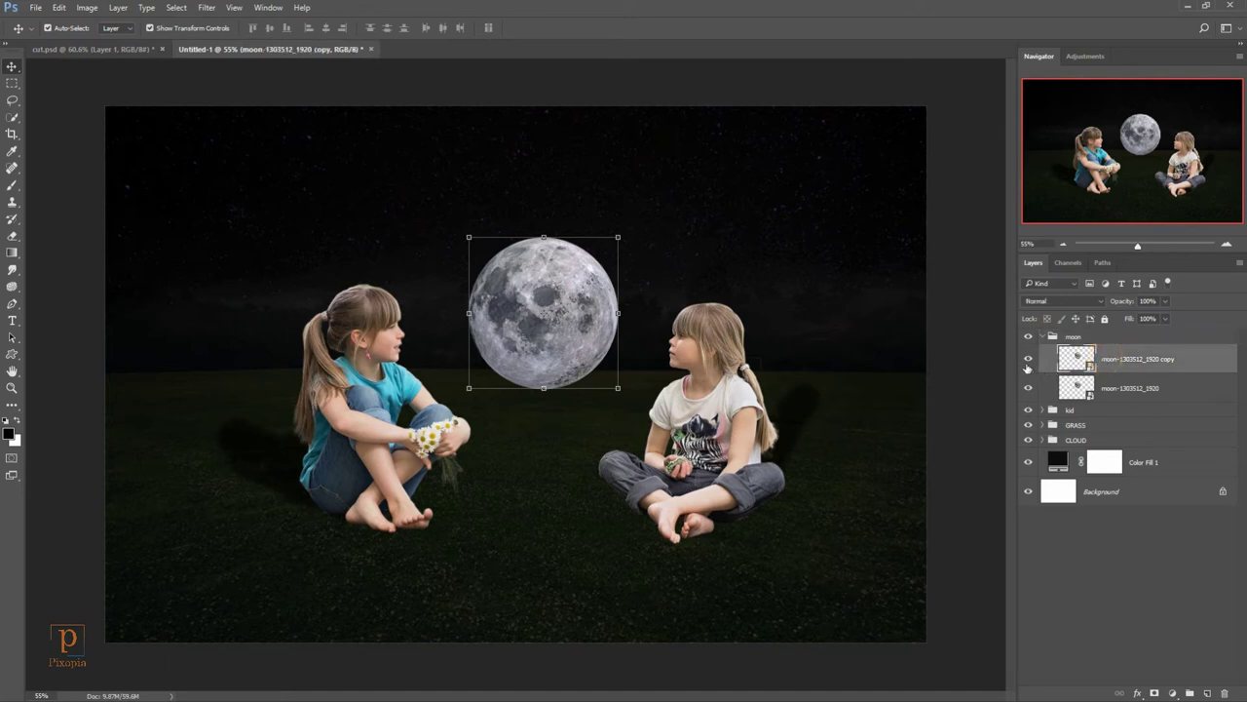
click(1028, 360)
click(1102, 388)
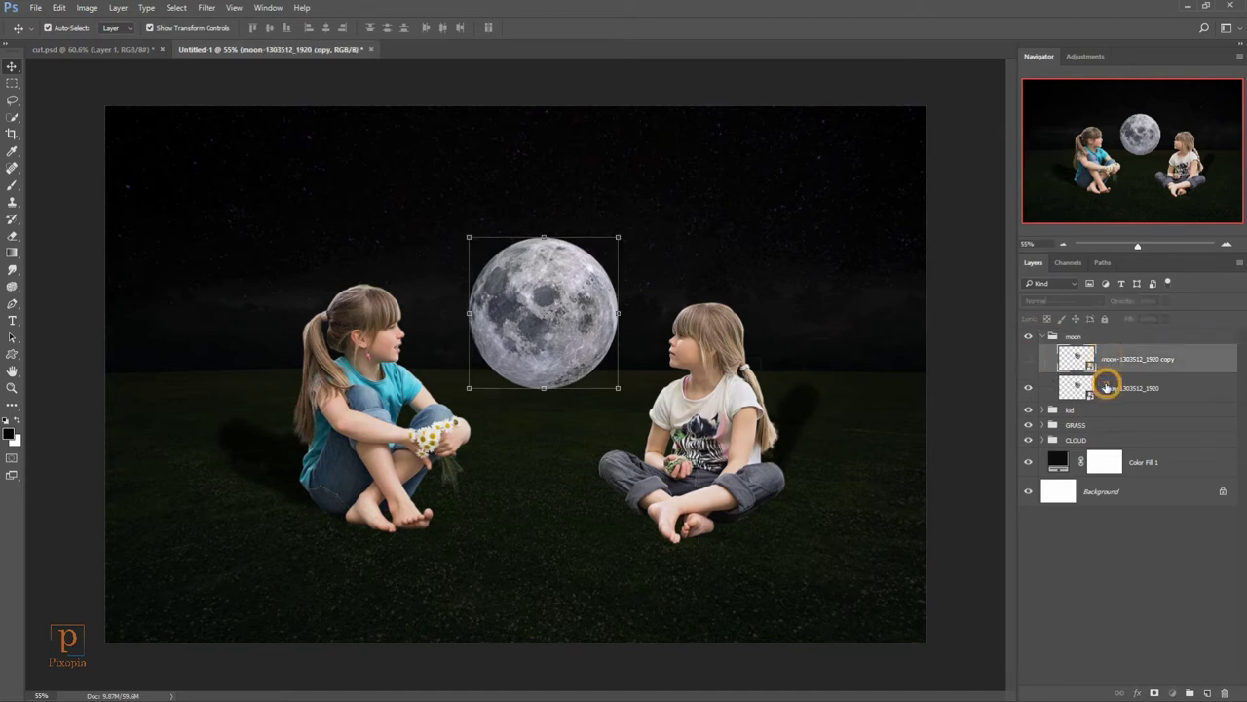
click(1172, 693)
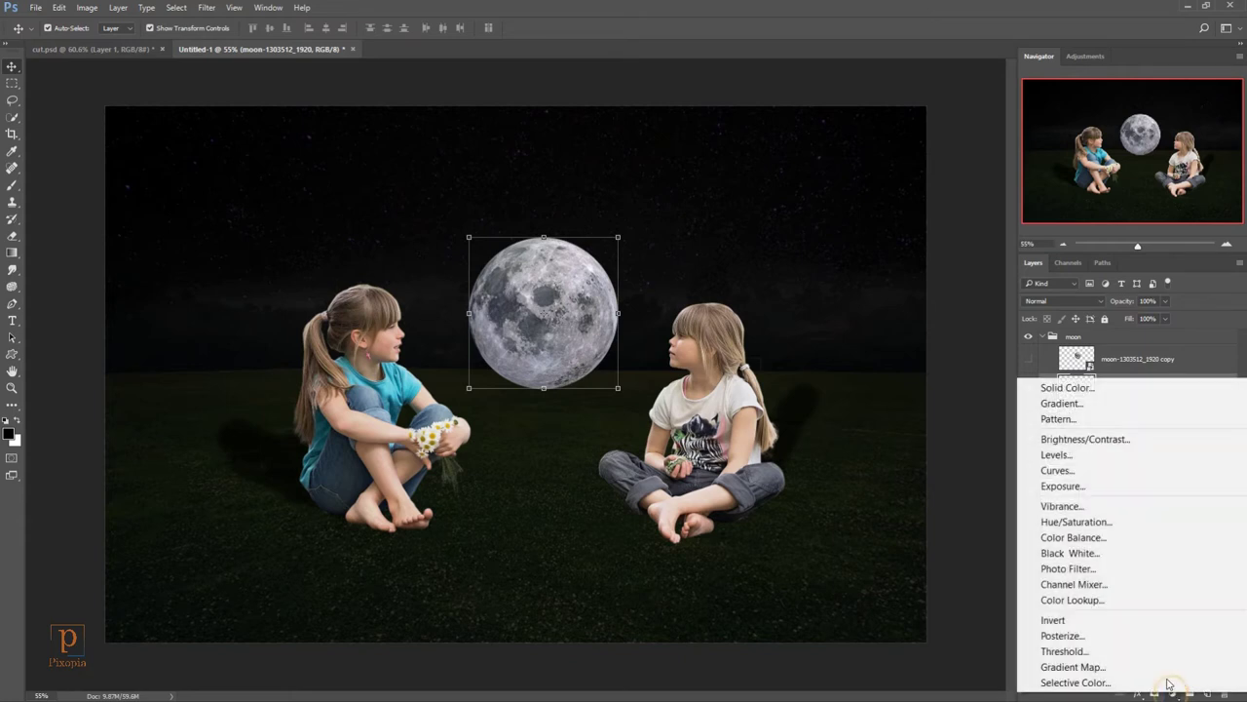
click(1136, 523)
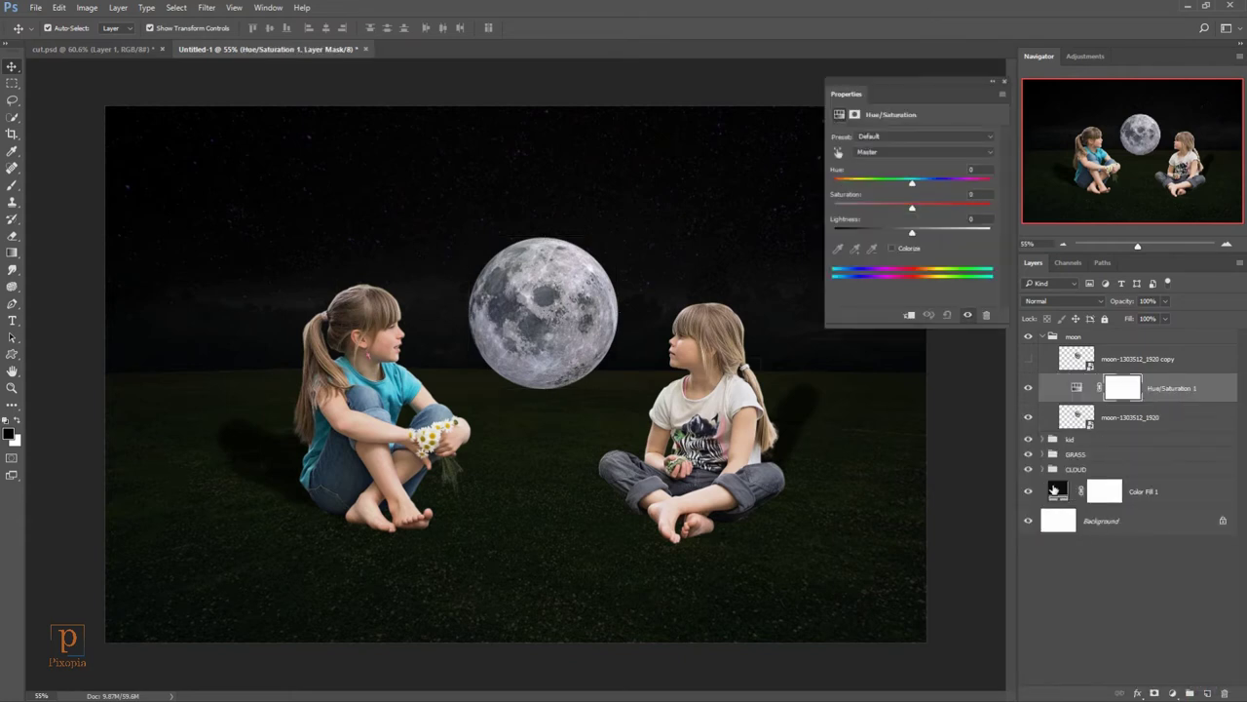
Step: Clip Hue/Saturation 1 to the moon with Colorize, Saturation 100 and Hue 25, turning it orange
click(910, 316)
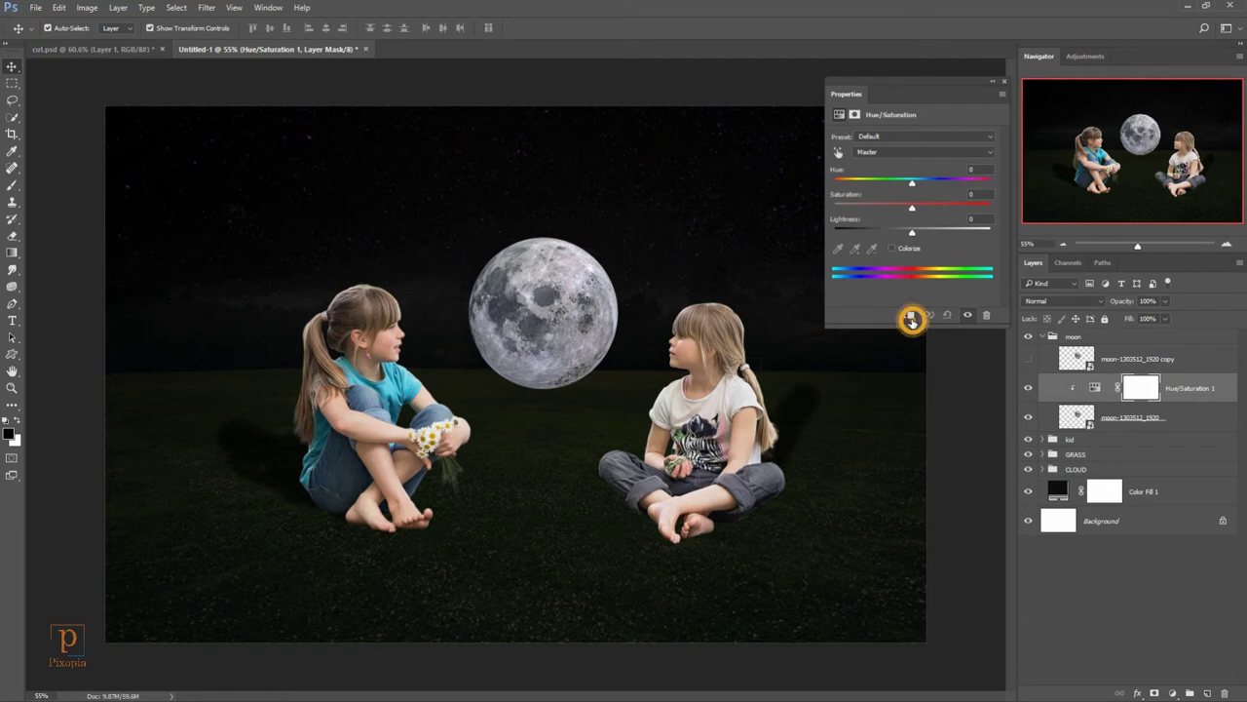
click(894, 248)
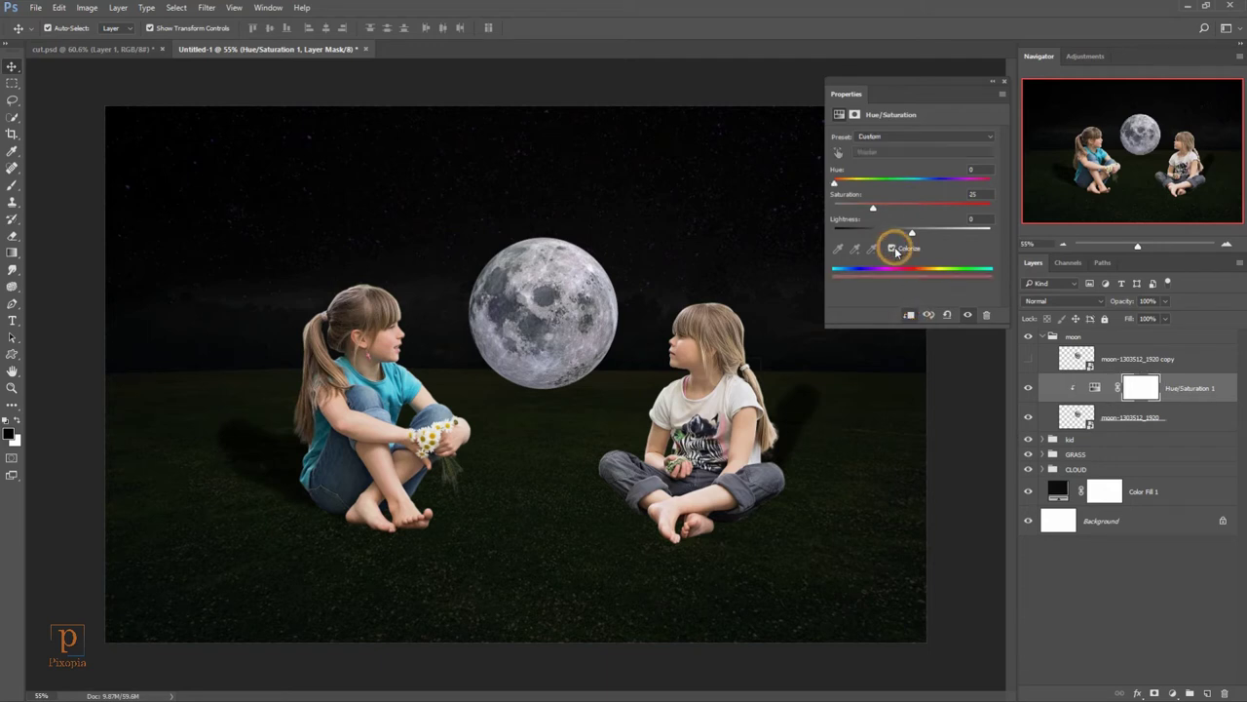
drag(874, 208, 996, 208)
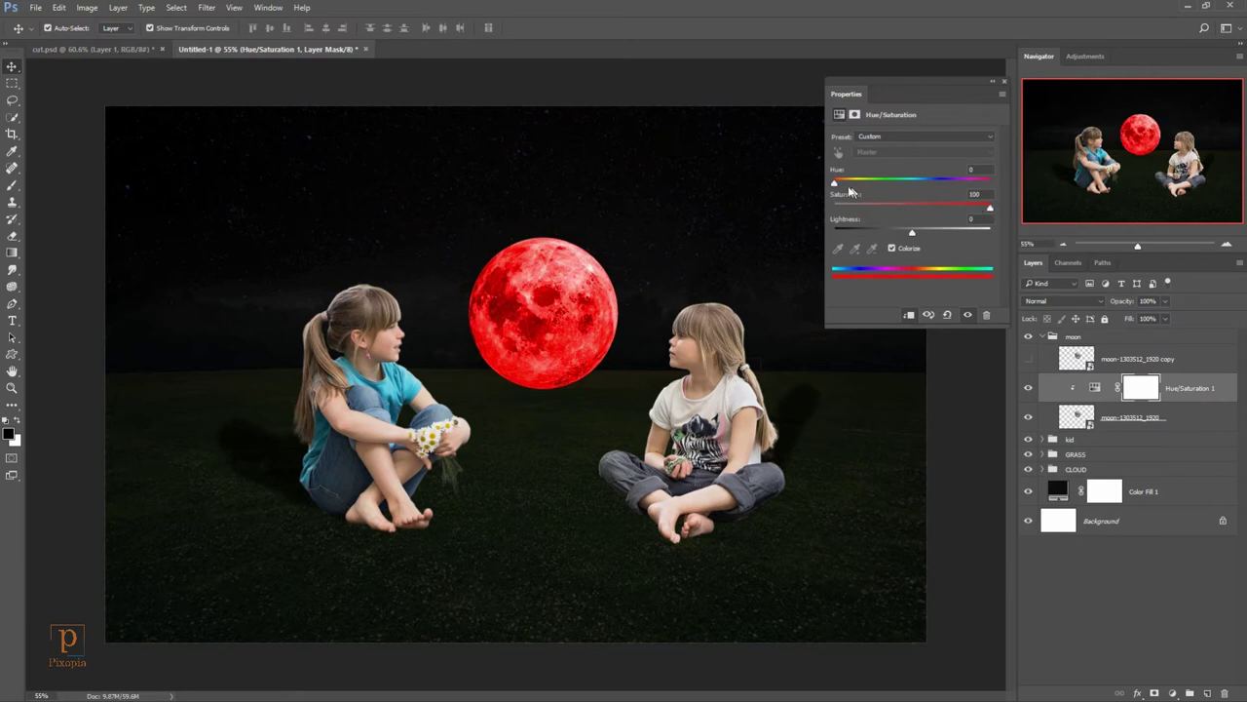
drag(835, 183, 845, 183)
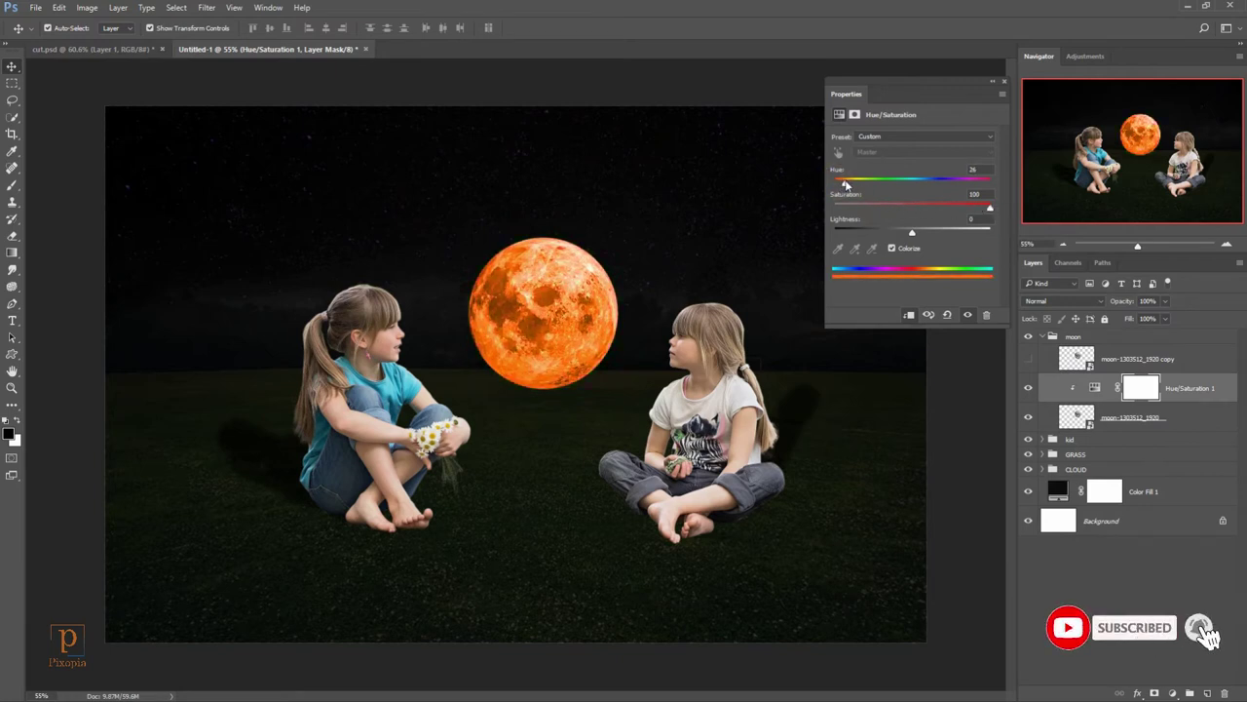
drag(845, 183, 843, 183)
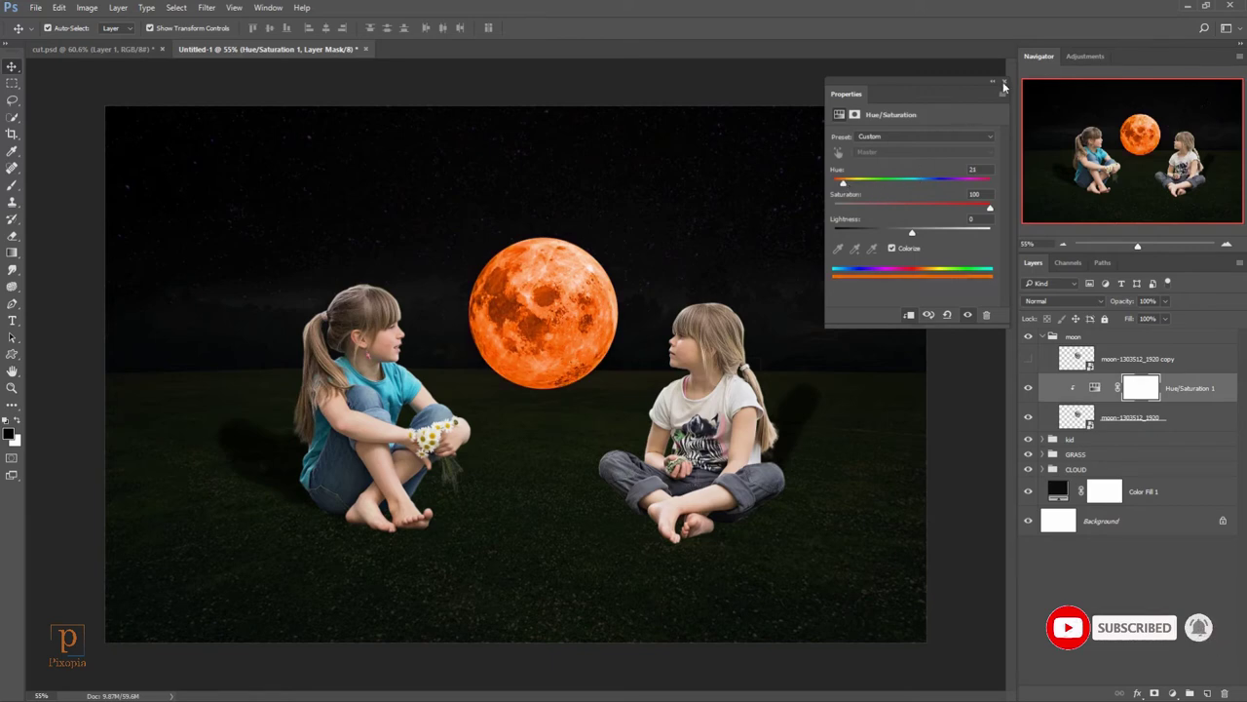
click(1004, 85)
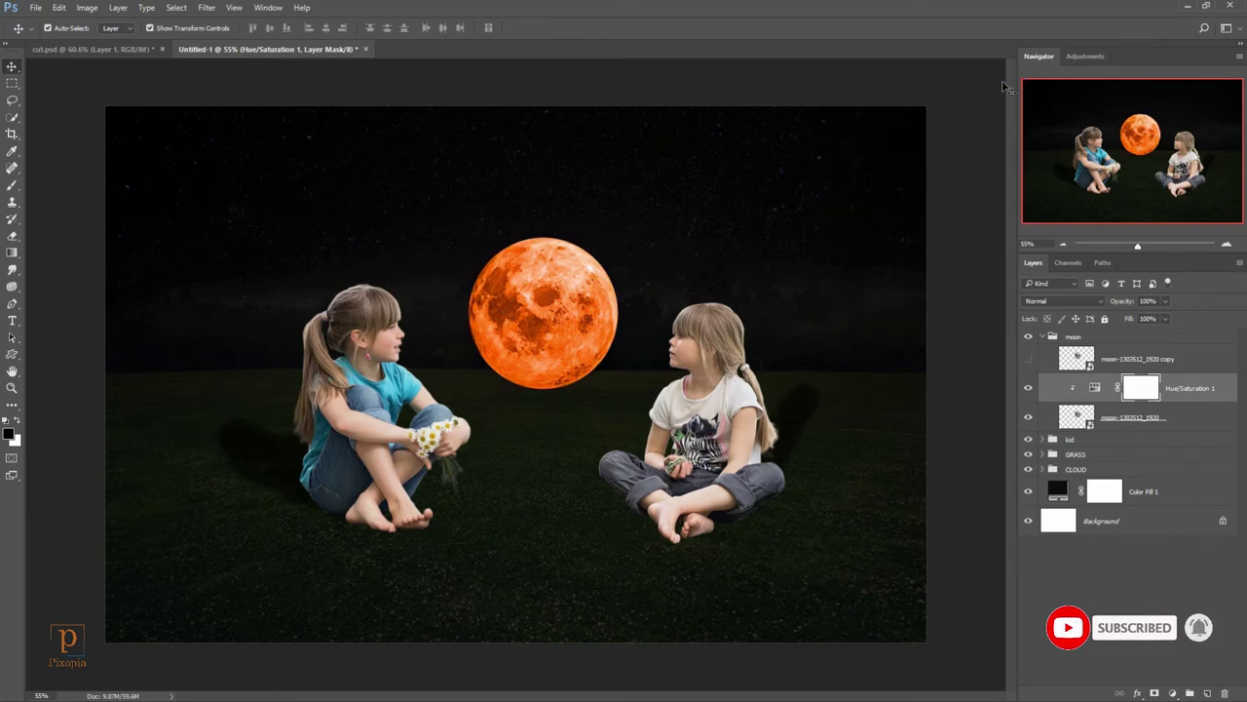
click(1185, 416)
Step: Give the moon layer a dimmer Outer Glow in orange sampled from the moon
right_click(1184, 416)
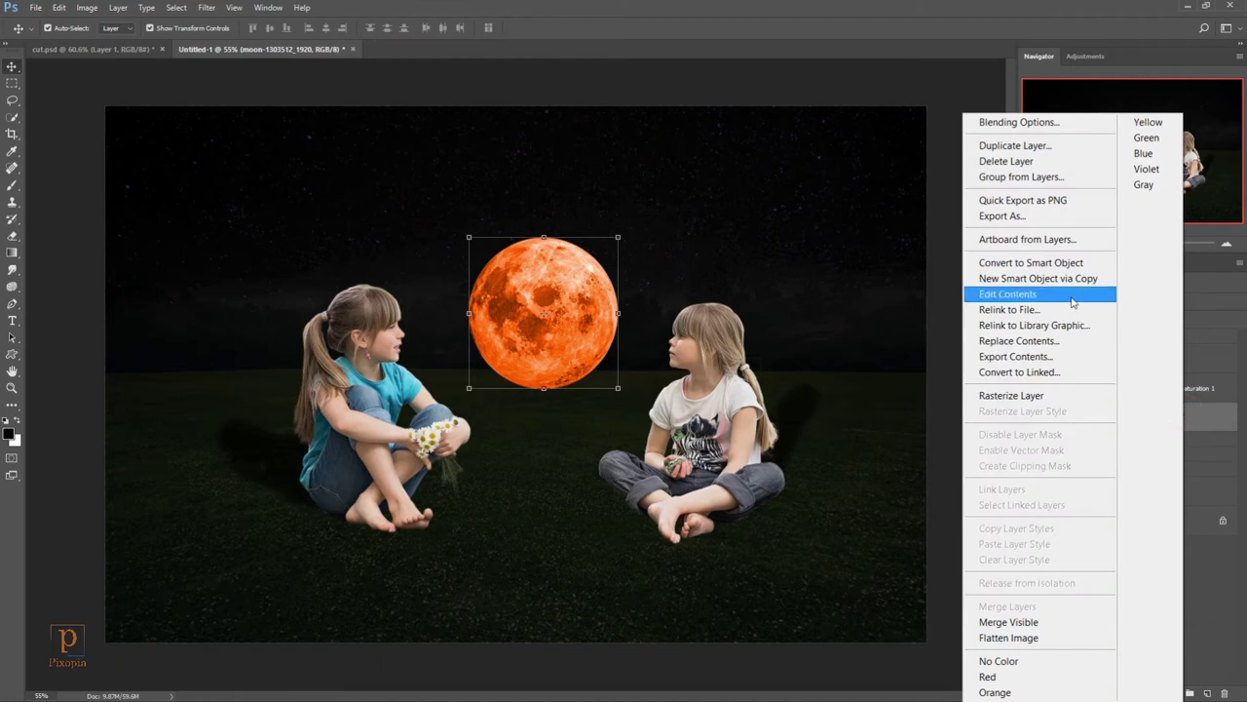
click(1010, 122)
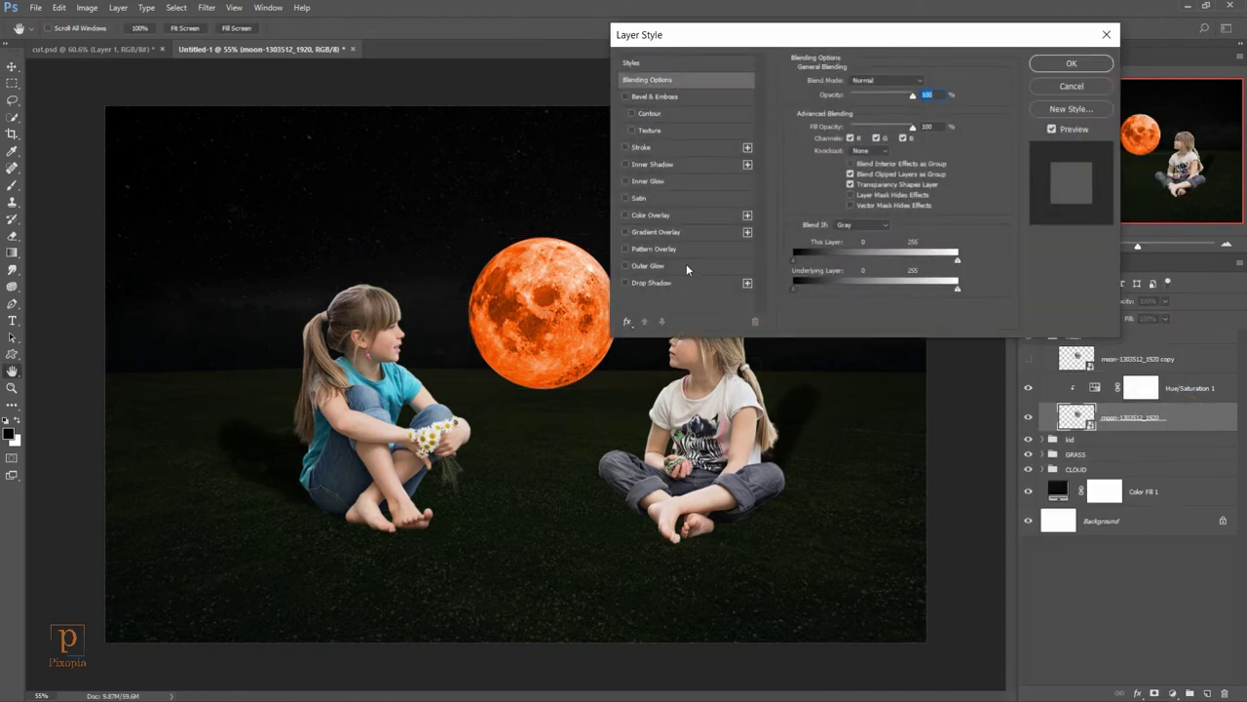
click(686, 265)
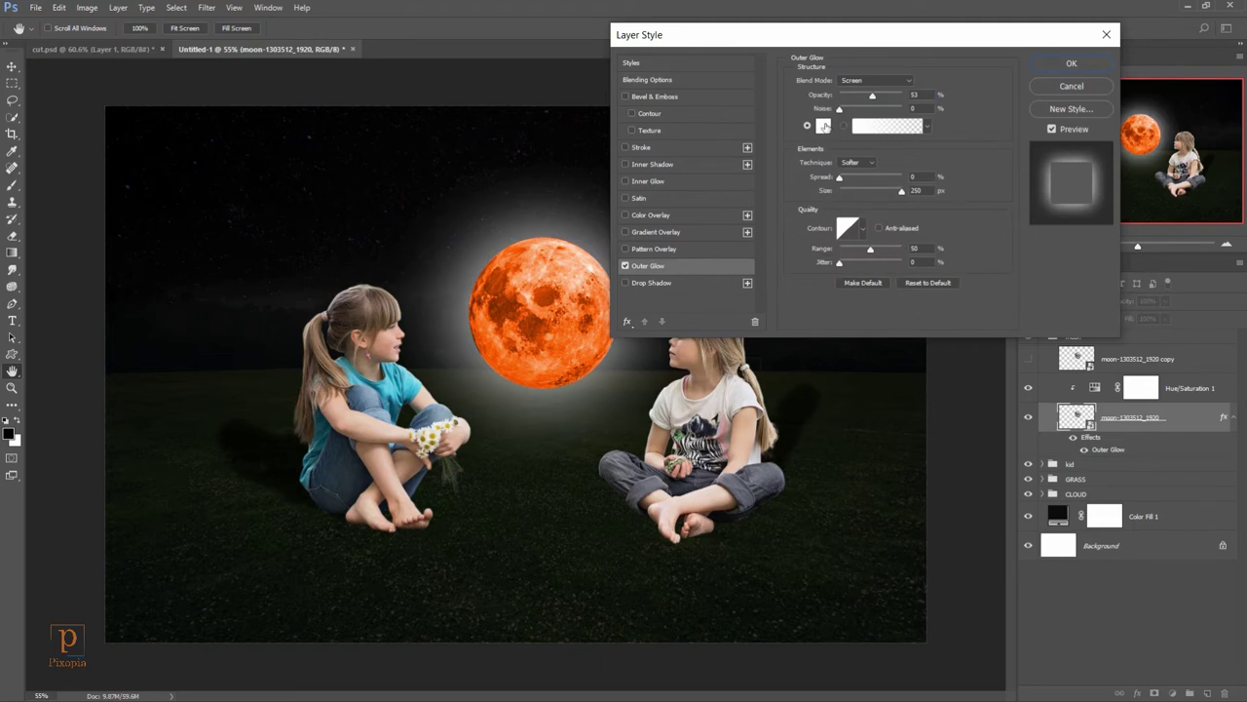
click(824, 125)
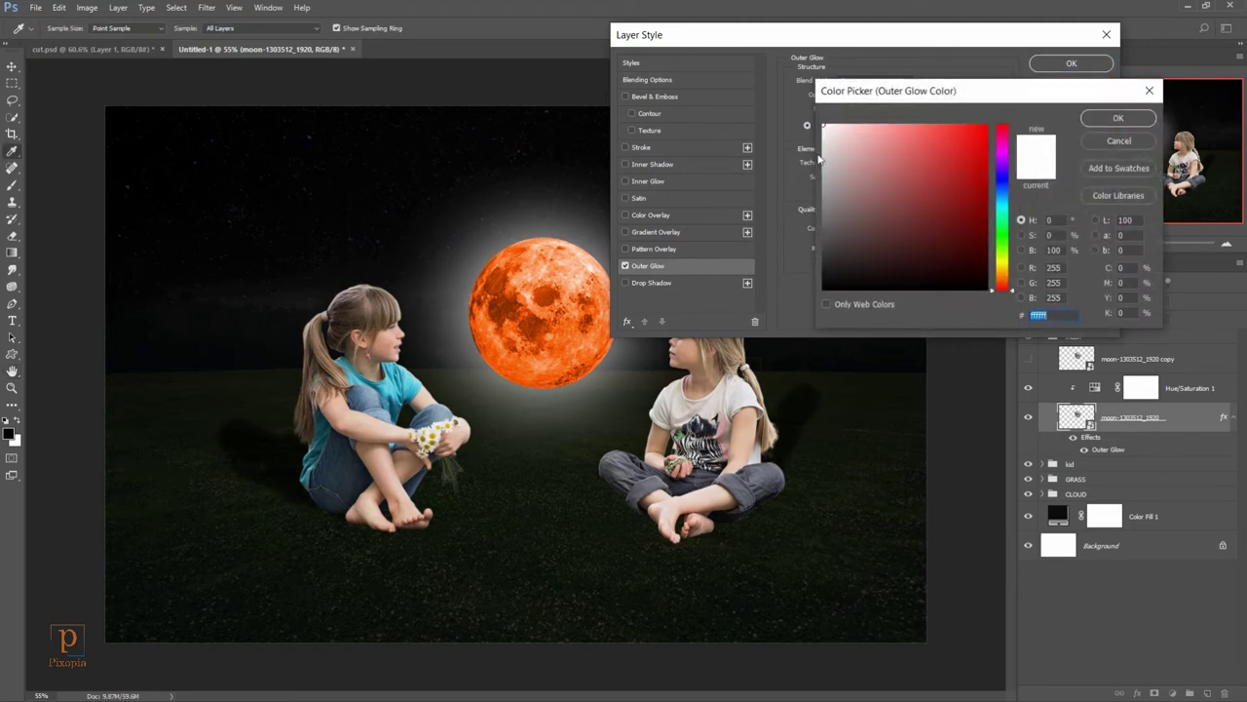
click(523, 245)
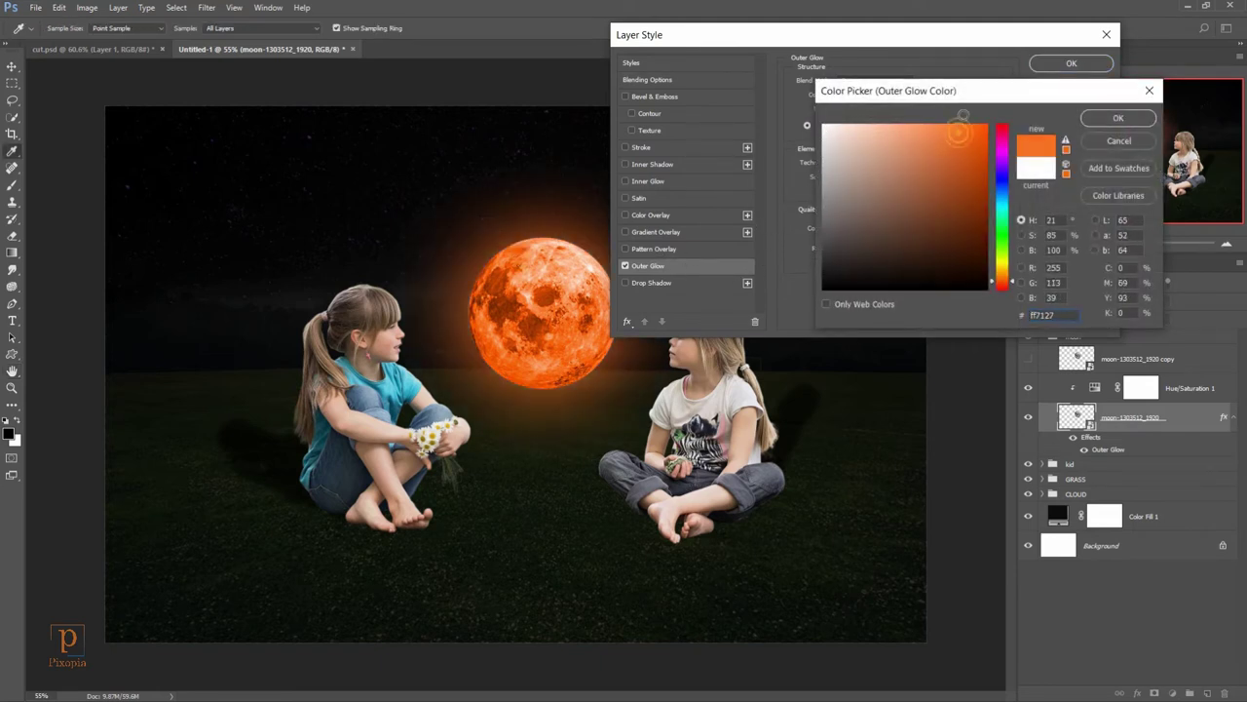
click(1092, 115)
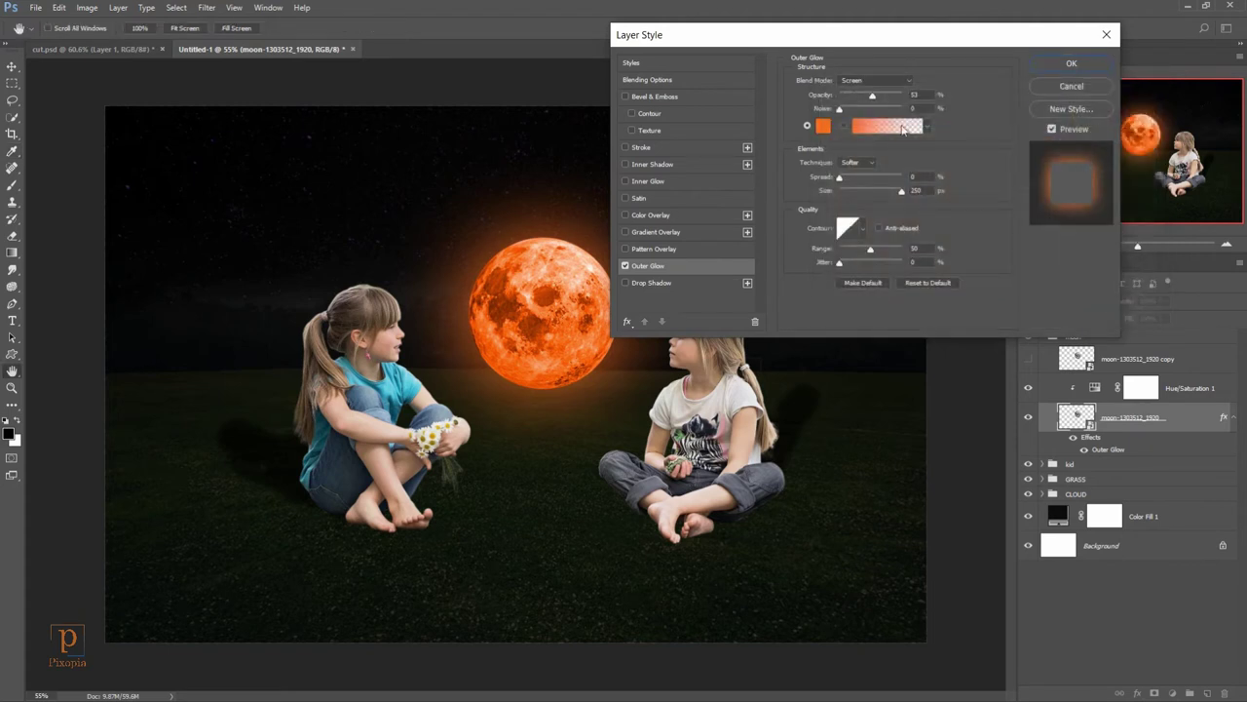
drag(874, 98, 860, 98)
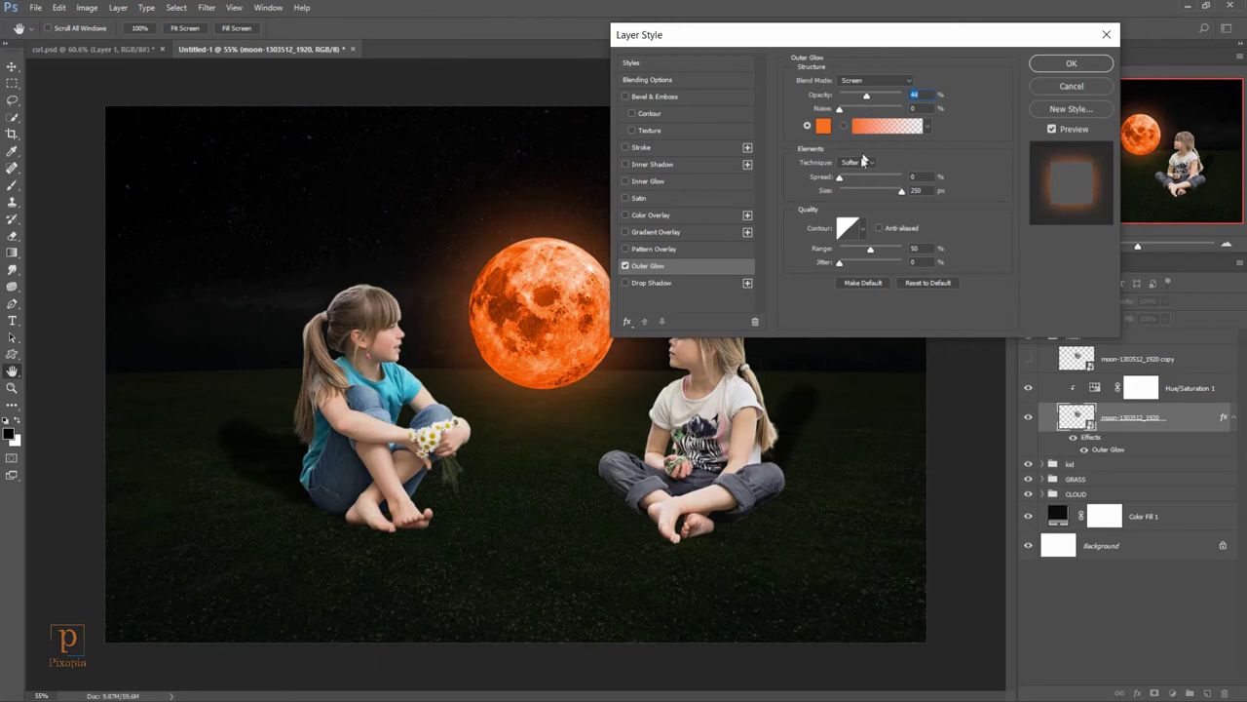
drag(901, 191, 887, 195)
Step: Add a weak orange Inner Glow sampled from the moon and apply the styles
click(685, 181)
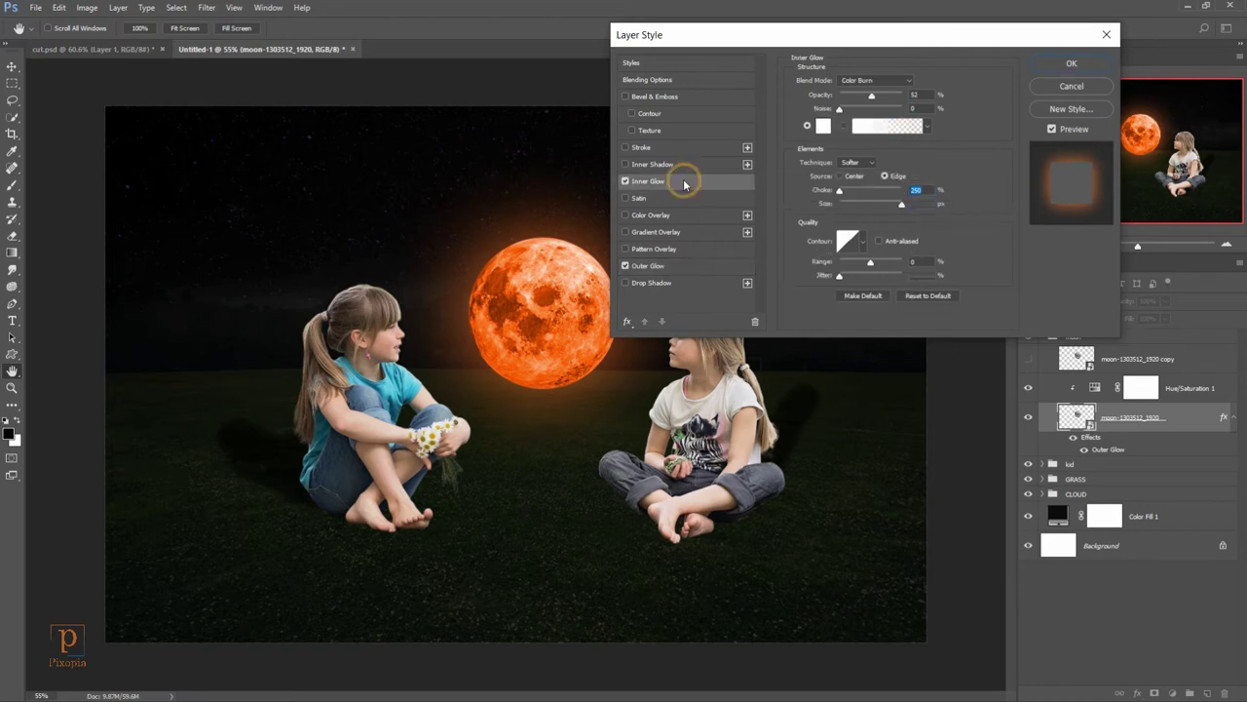
click(825, 128)
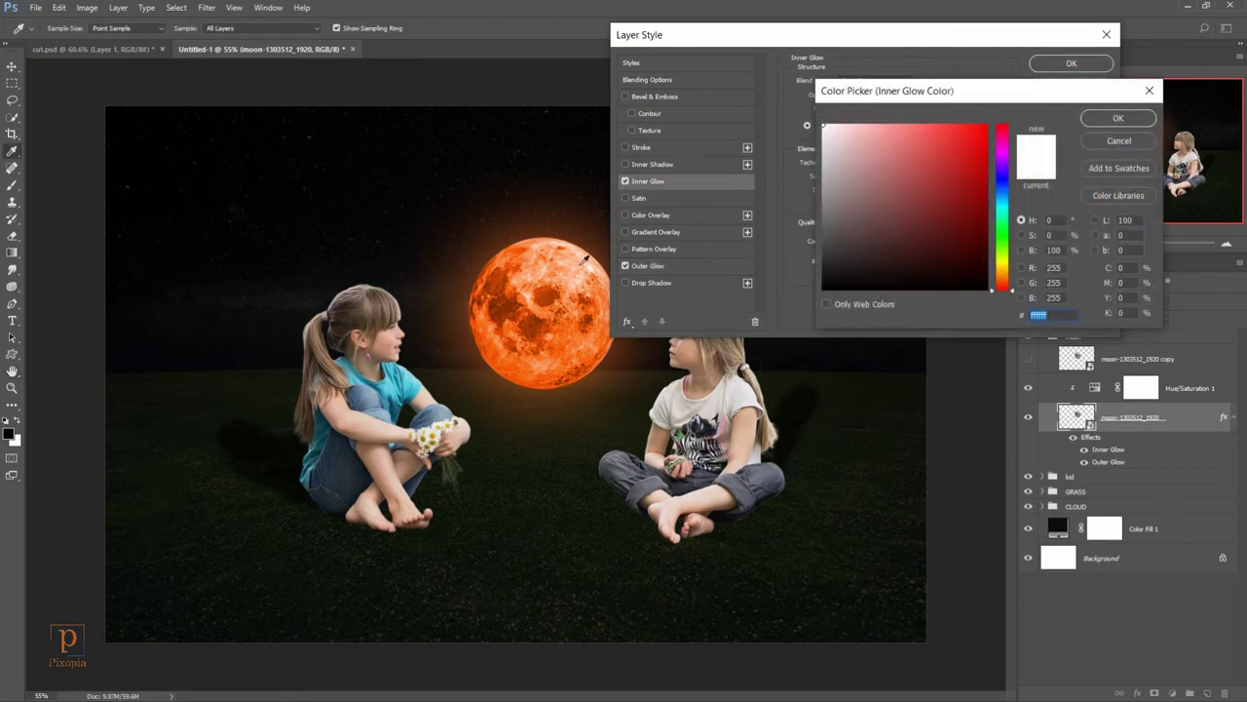
click(514, 253)
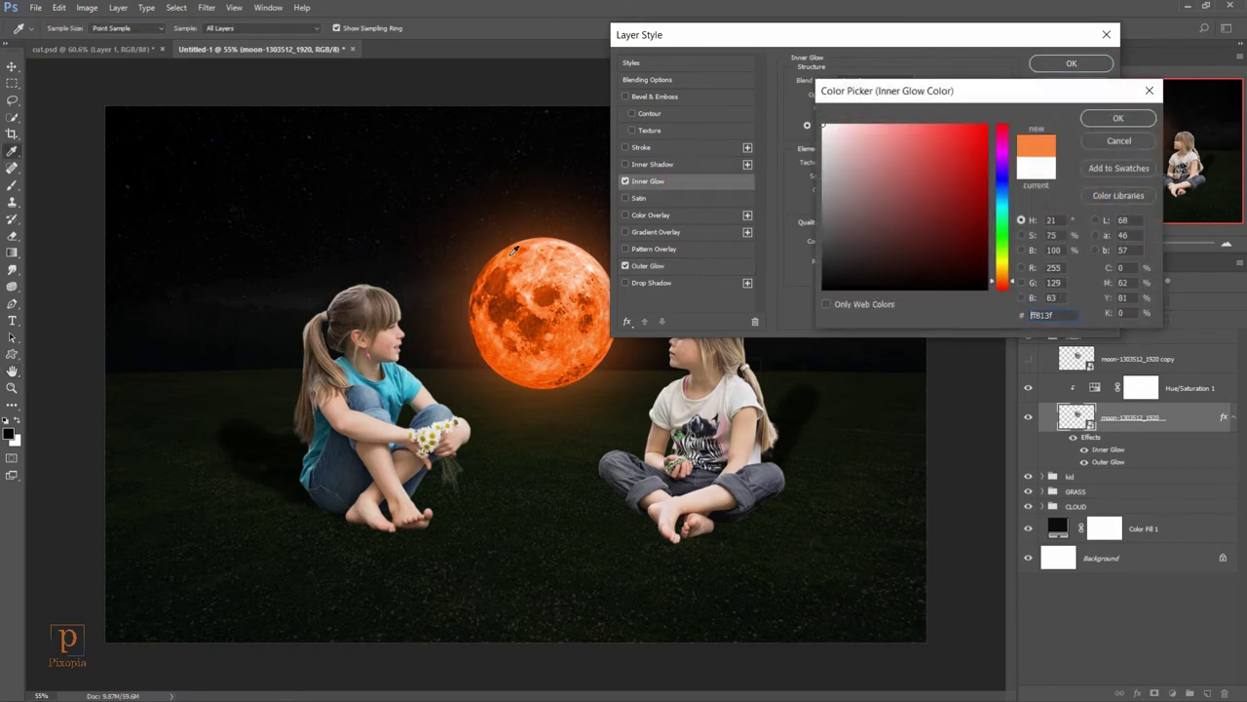
click(1089, 118)
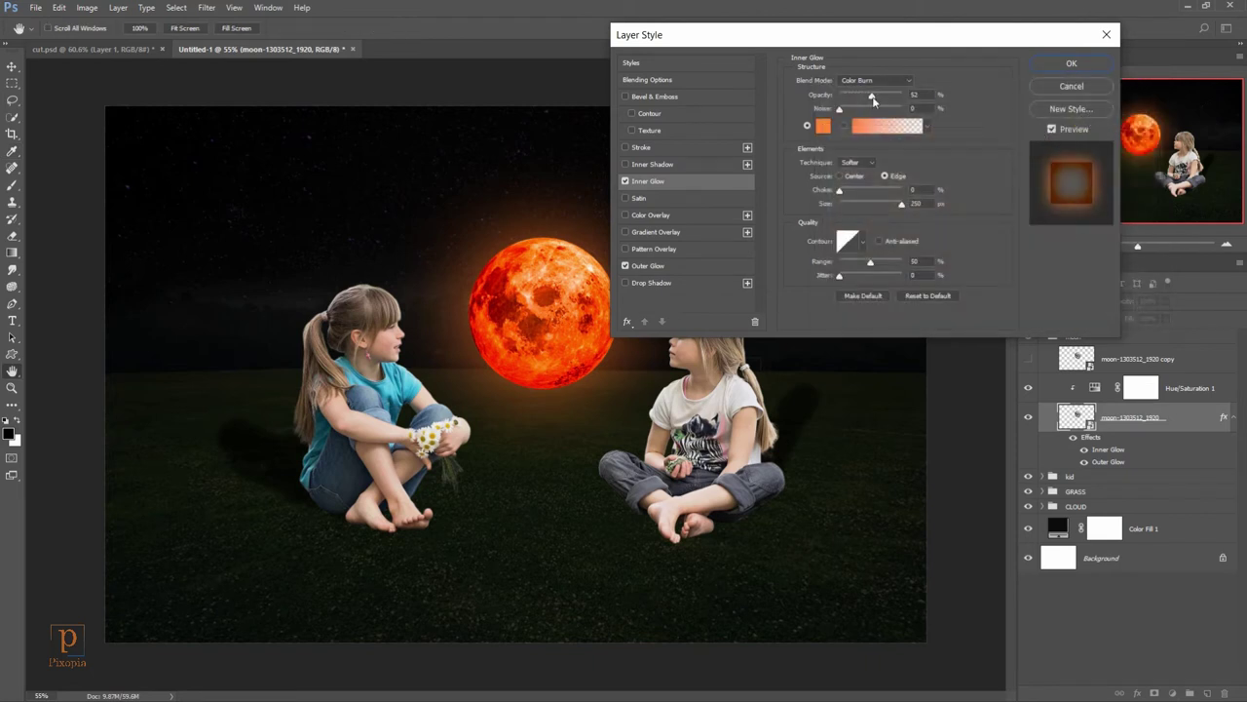
drag(872, 96, 851, 106)
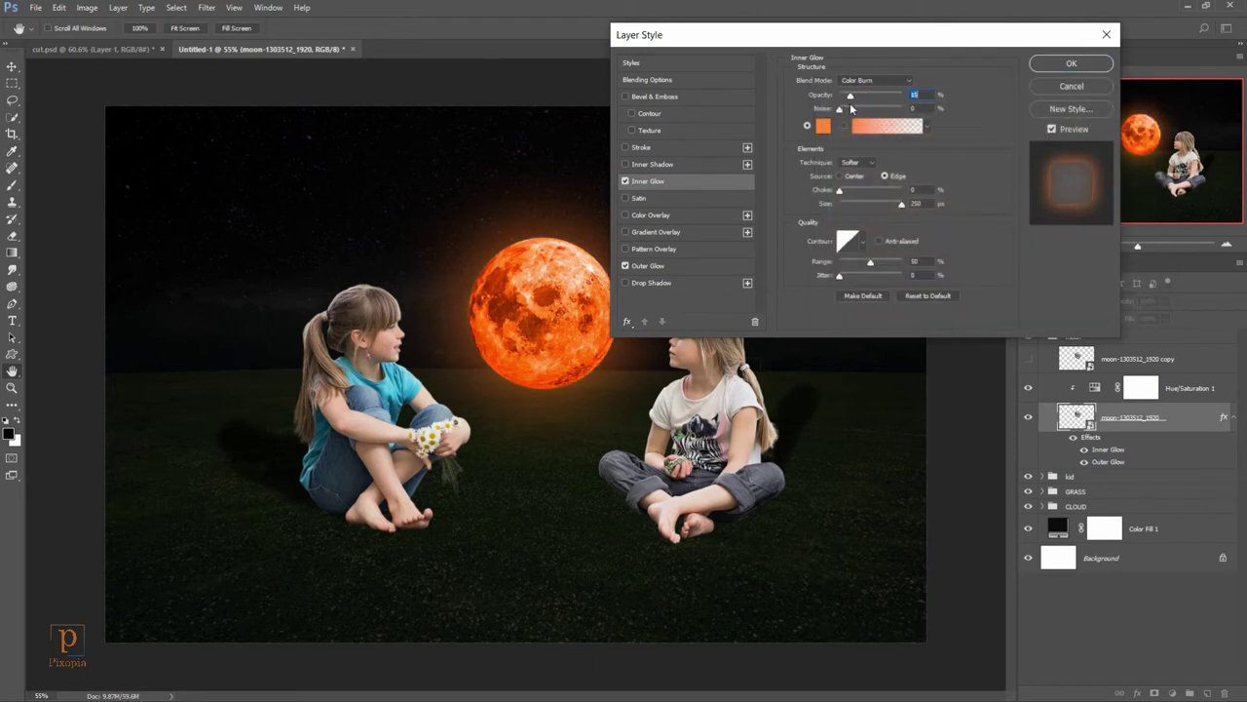
click(1039, 68)
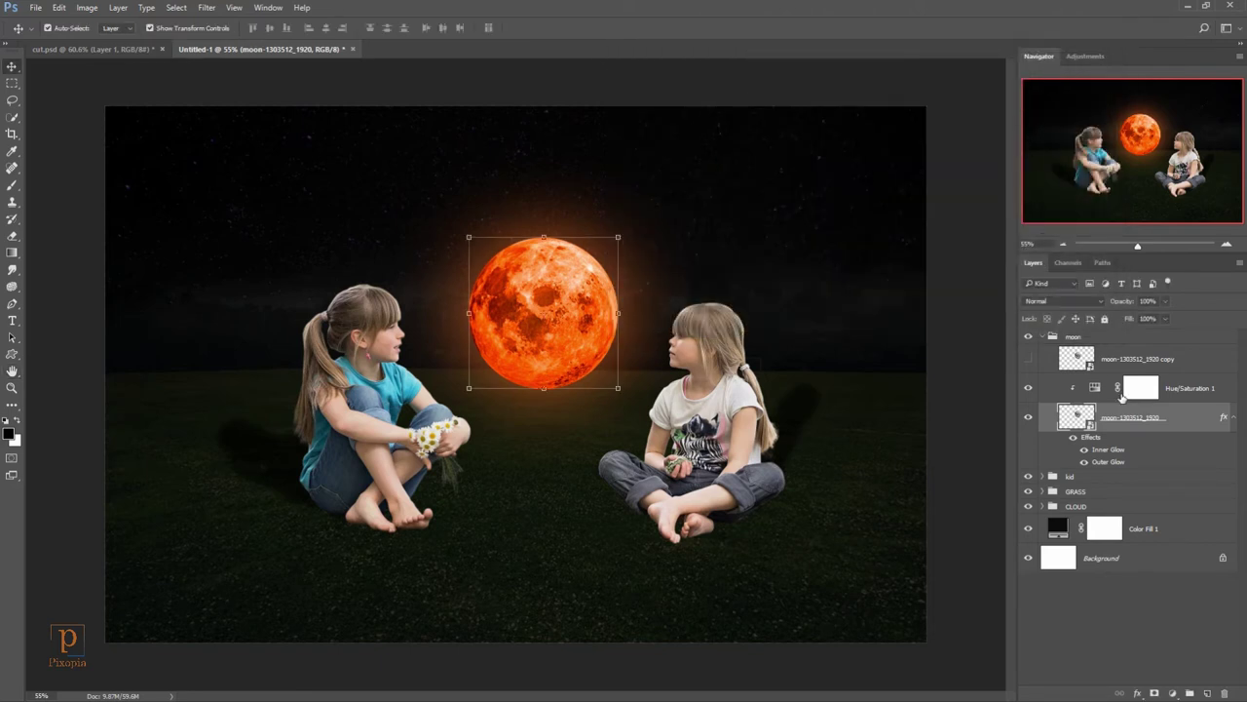
Step: Show the moon copy layer and give it a white Outer Glow
click(1168, 360)
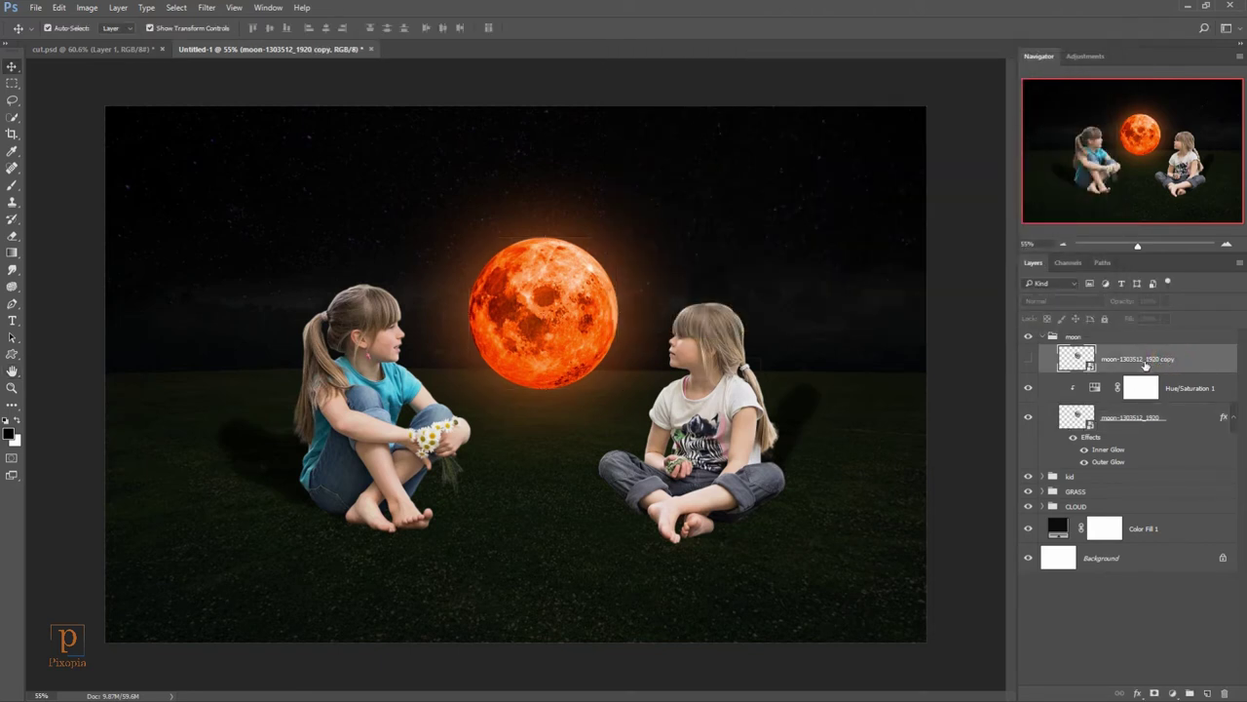
click(1027, 360)
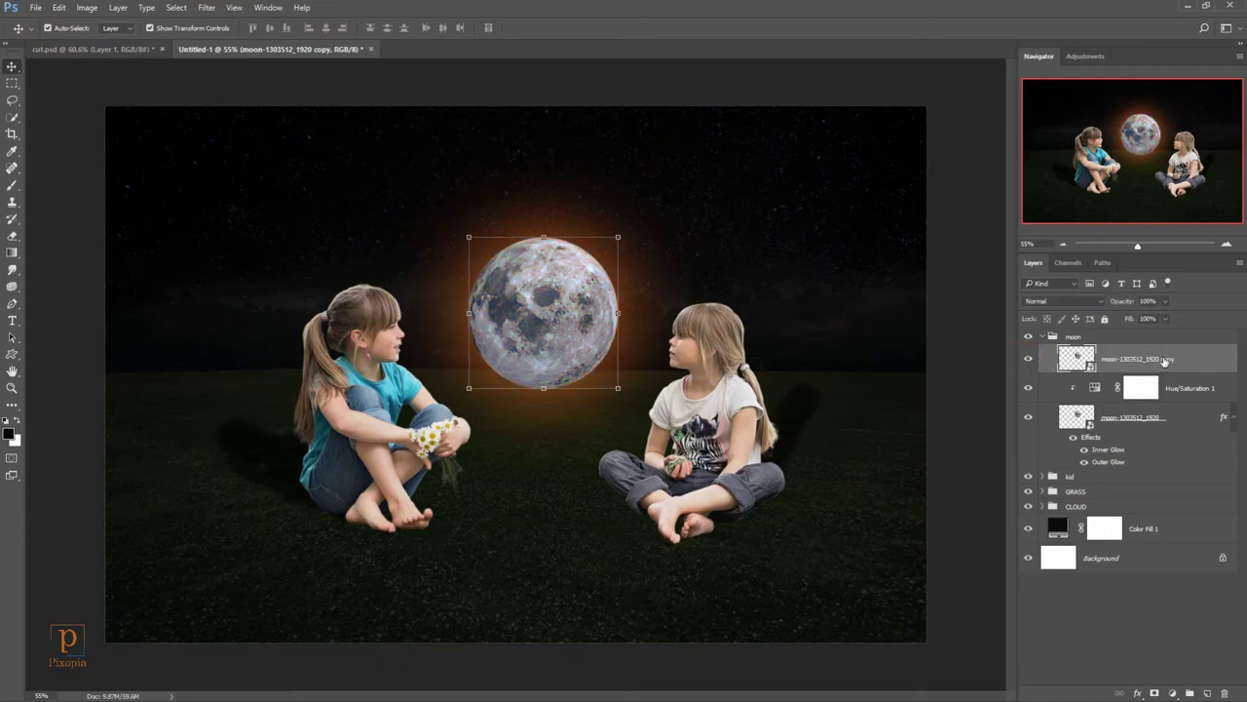
right_click(1181, 358)
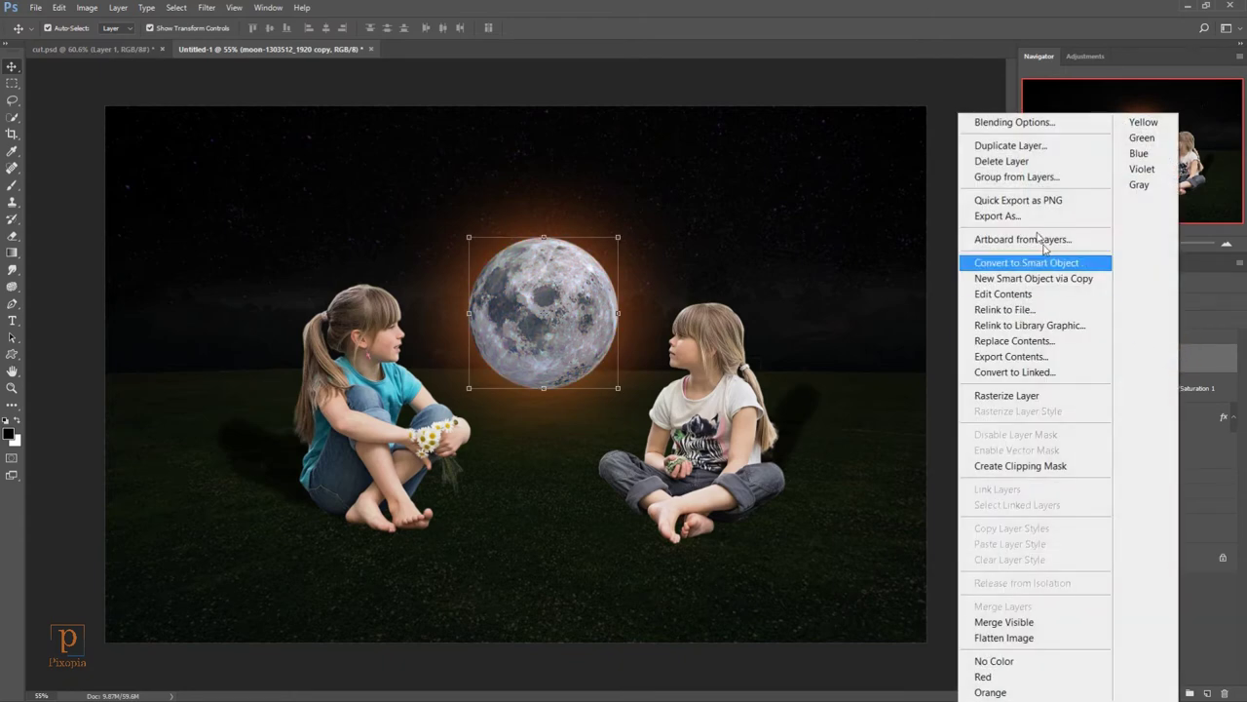
click(1016, 124)
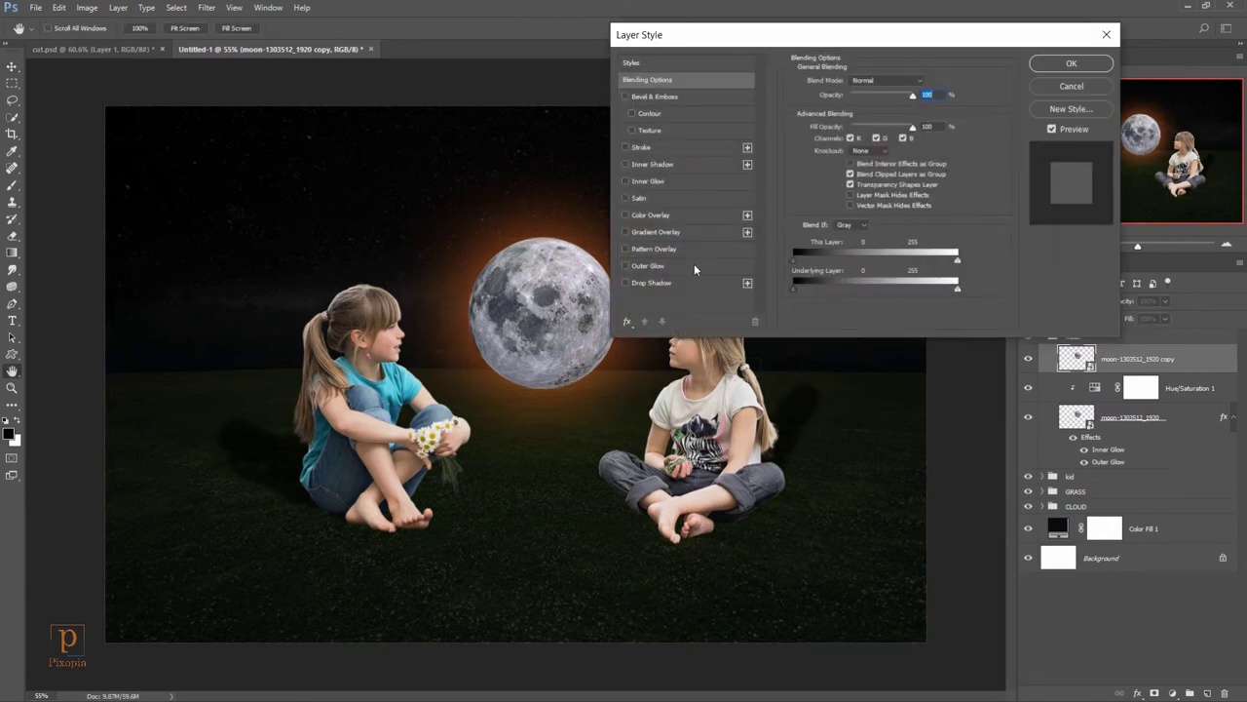
click(694, 265)
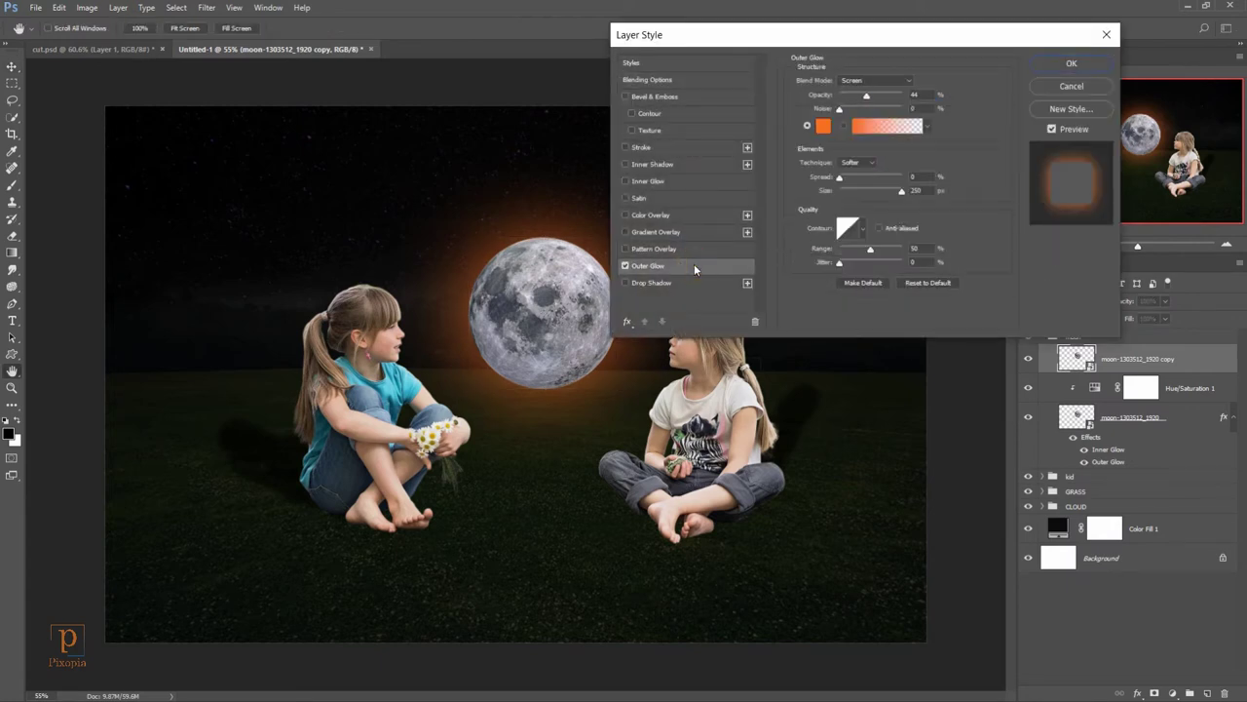
click(824, 125)
click(823, 125)
click(824, 126)
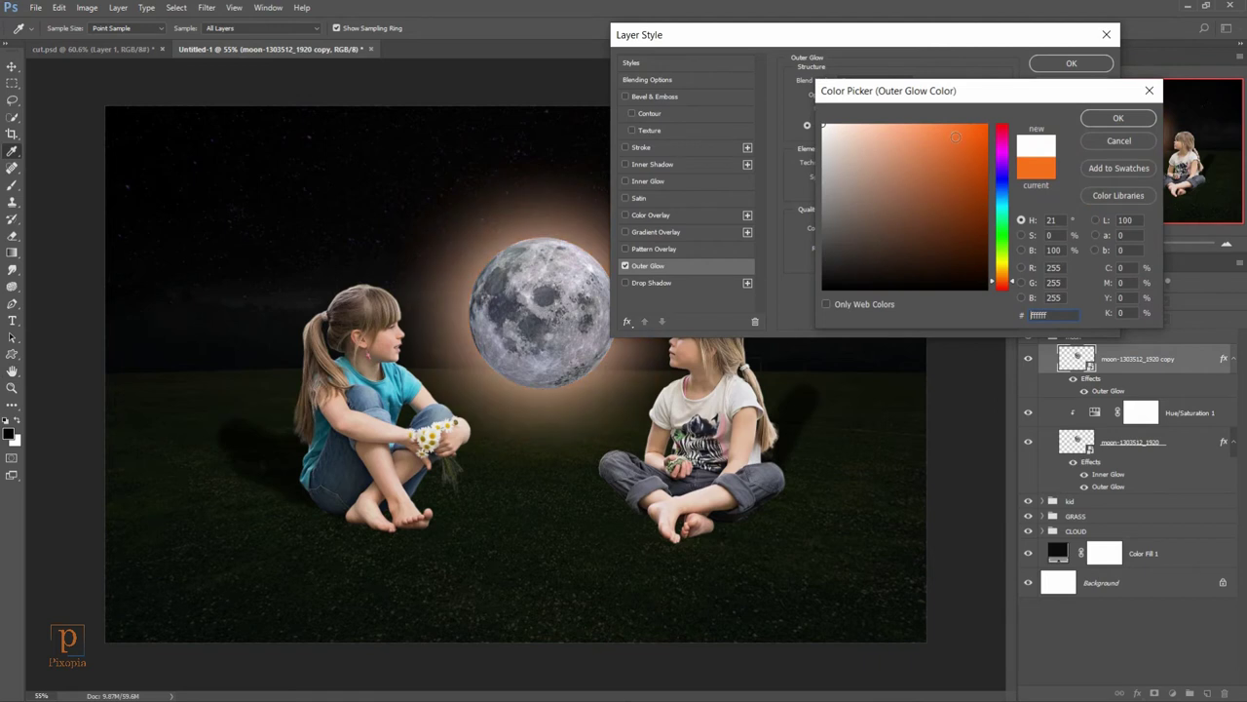
click(1111, 118)
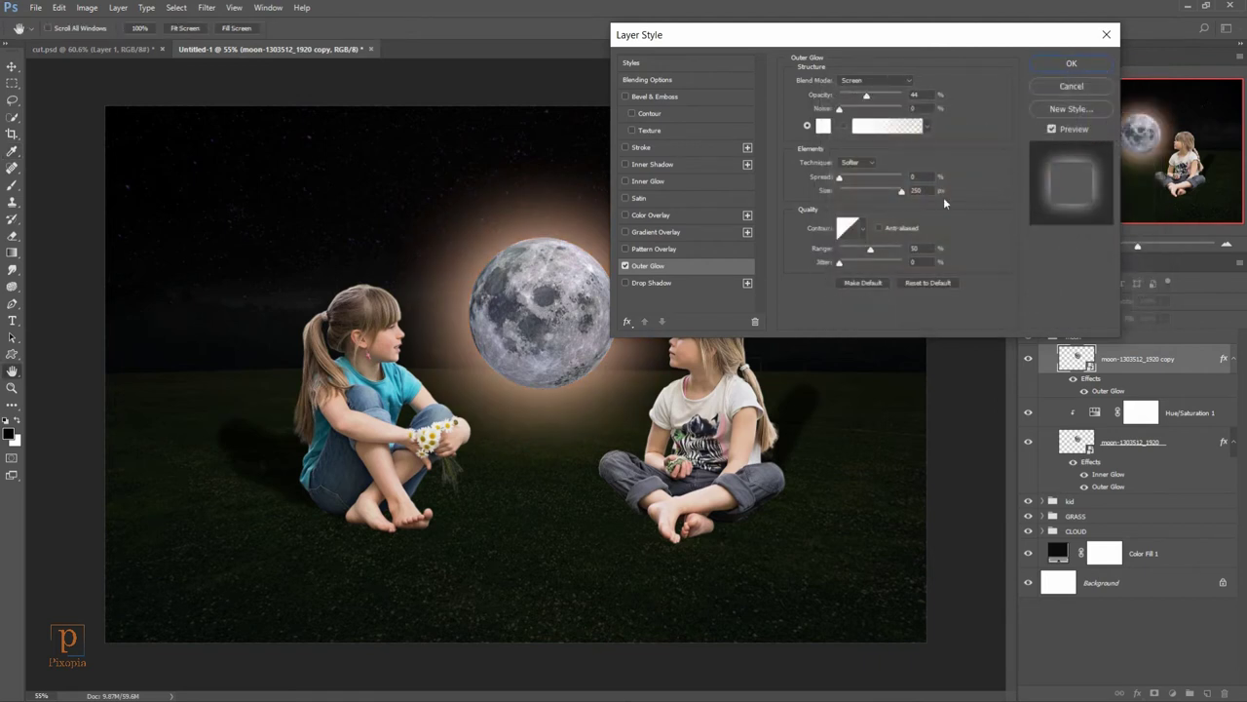
Step: Add a white Vivid Light Color Overlay at 26% opacity to the moon copy
click(675, 215)
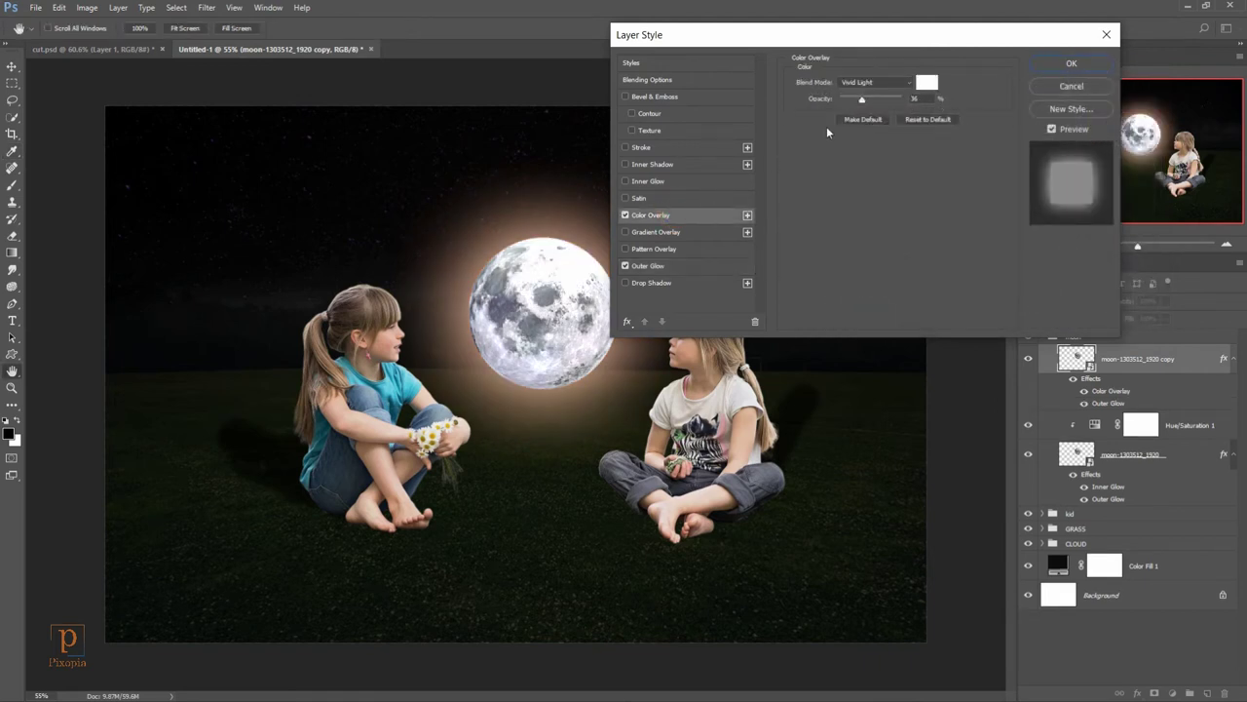
click(868, 84)
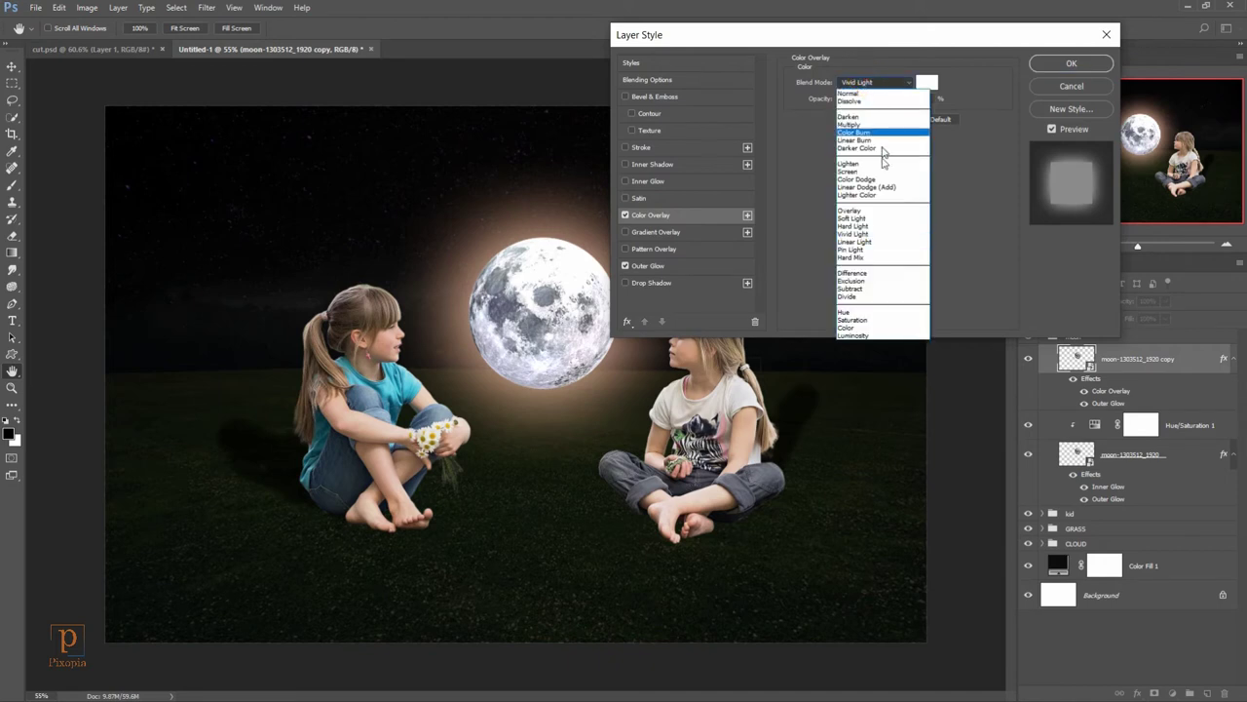
click(861, 236)
click(925, 82)
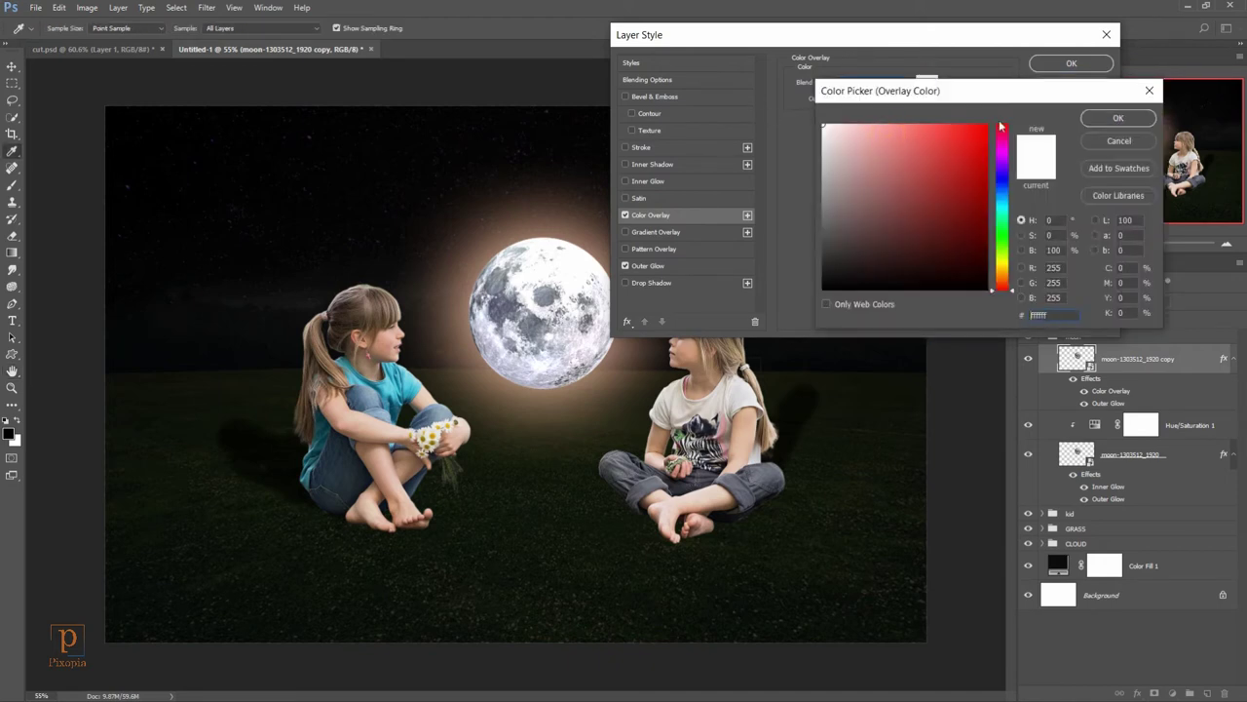
click(1104, 118)
drag(864, 99, 855, 102)
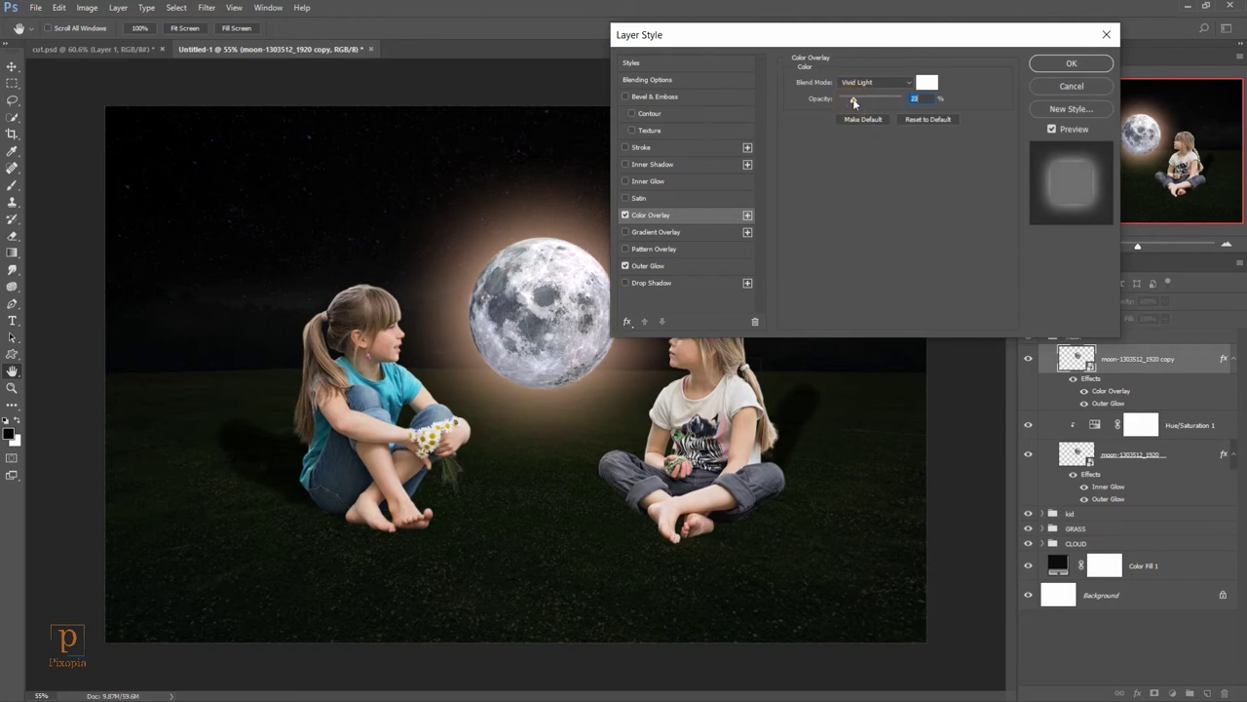
click(1040, 63)
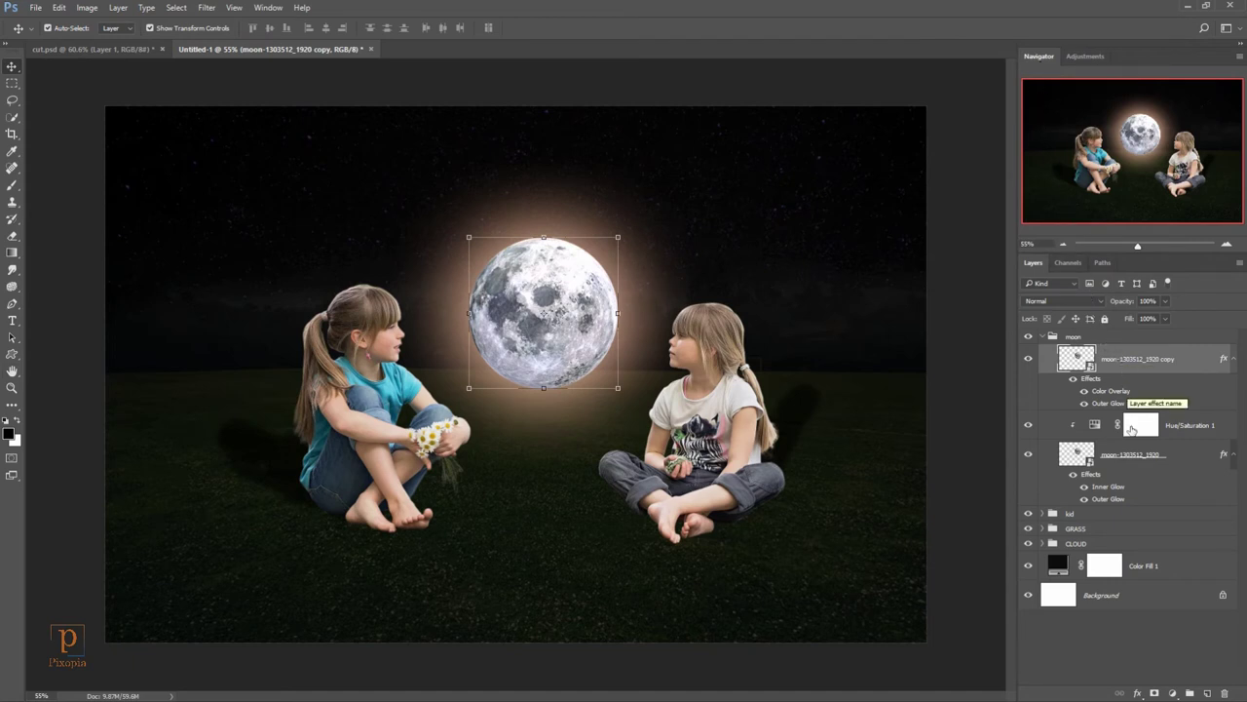
Step: Add a layer mask to the moon copy and pick a soft round Brush tip
click(1153, 693)
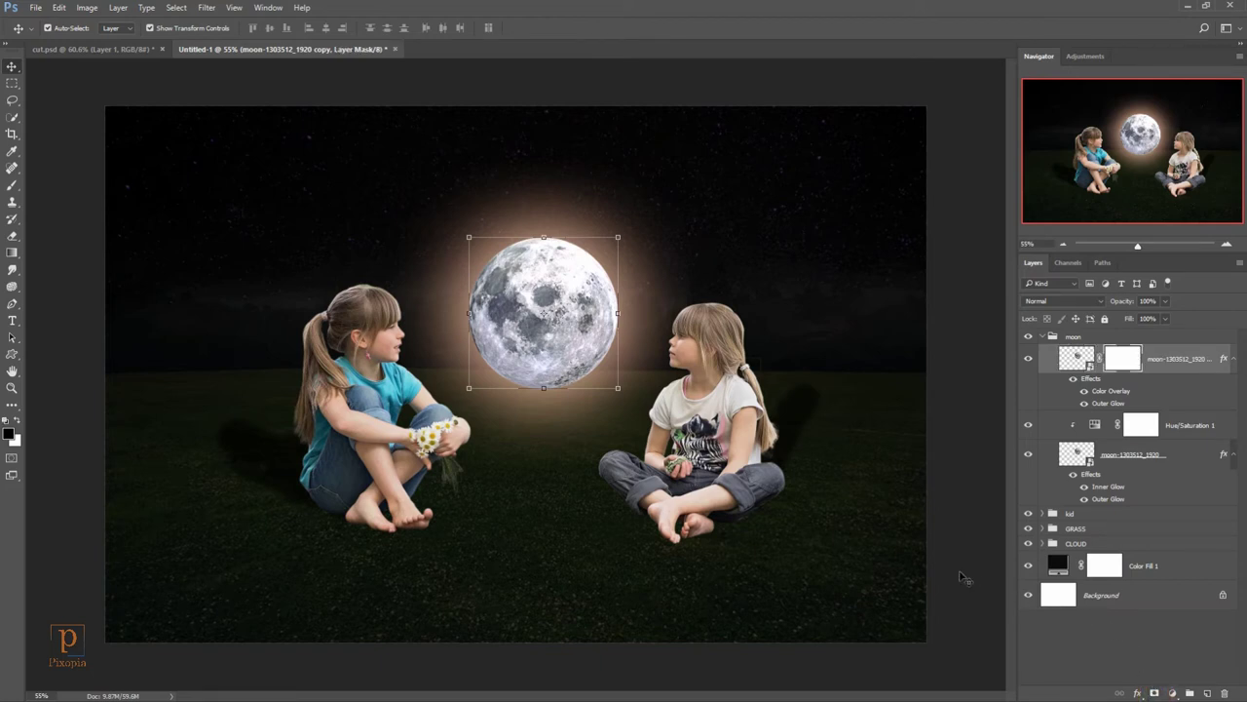
click(11, 184)
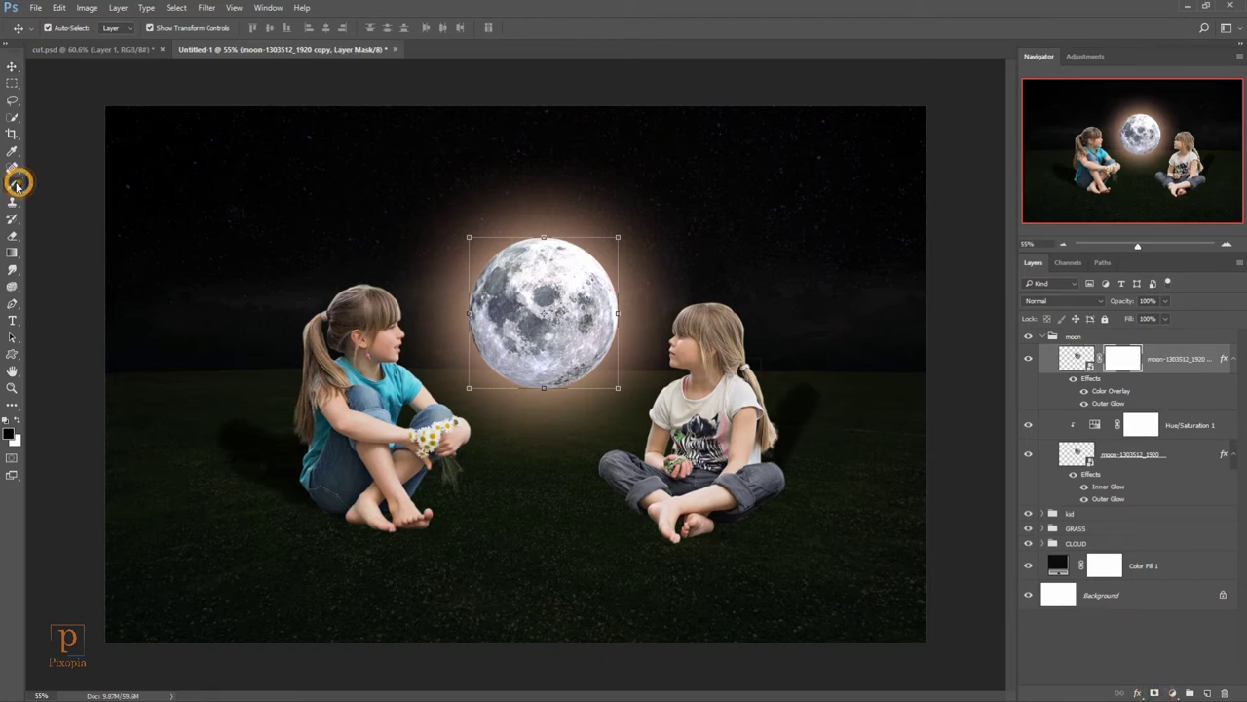
click(593, 236)
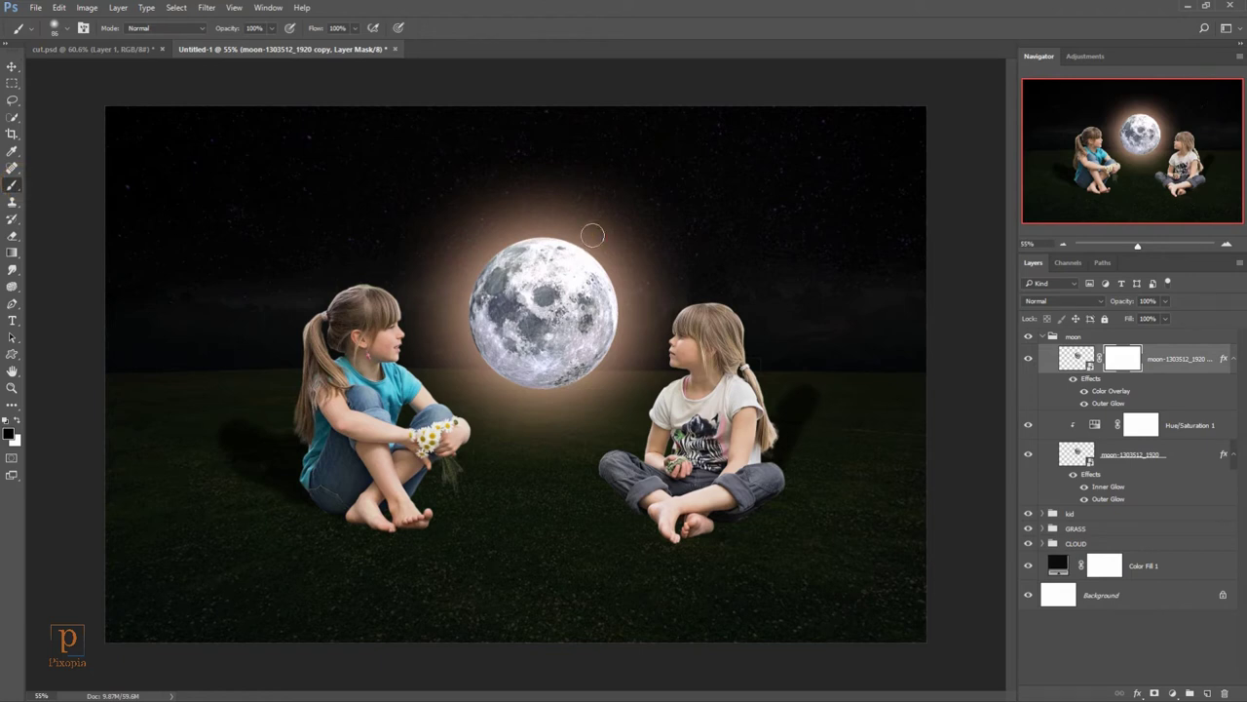
right_click(592, 235)
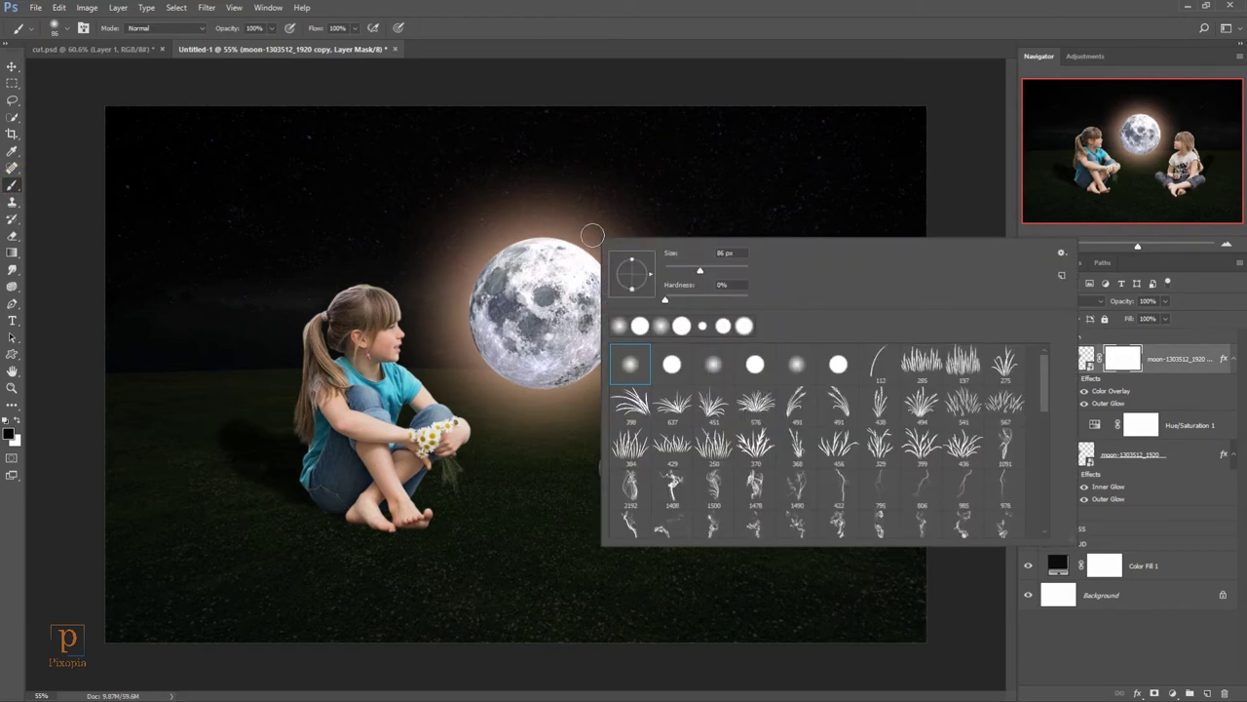
click(632, 366)
click(593, 29)
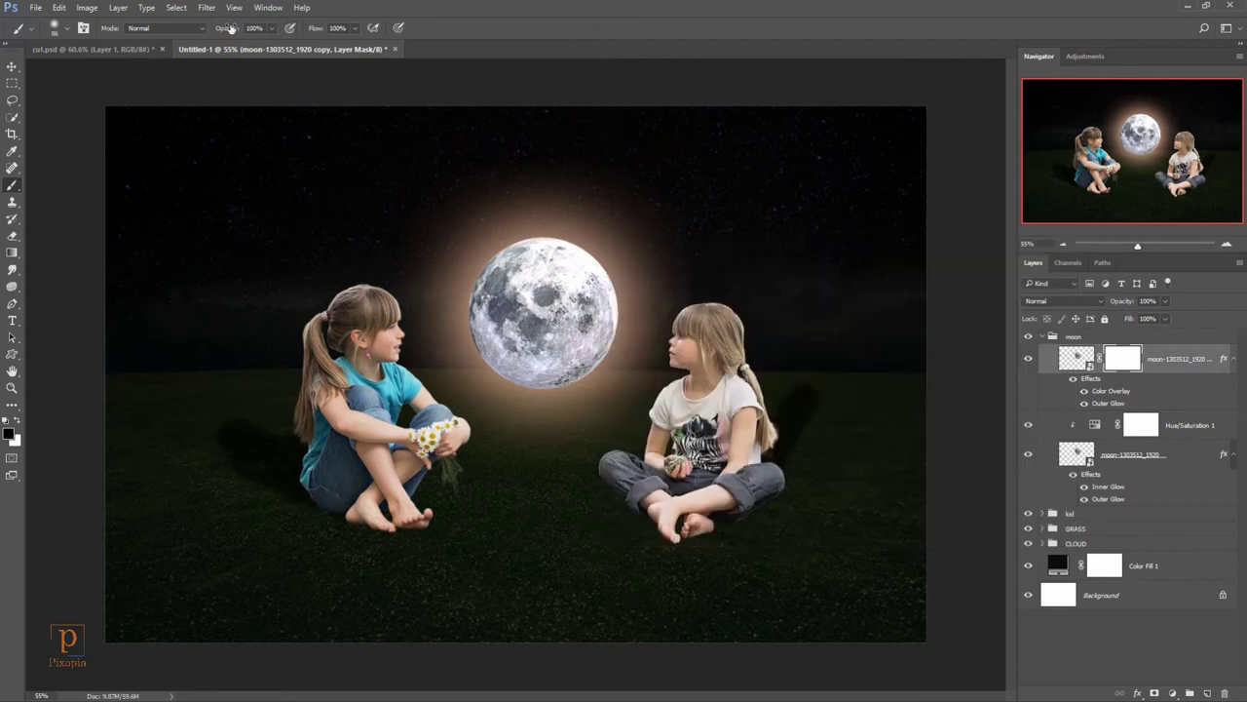
Step: Reset colours to black and white and size the brush to about 198 px
click(17, 419)
mouse_move(462, 329)
mouse_down()
mouse_move(446, 279)
mouse_move(451, 352)
mouse_move(445, 264)
mouse_move(464, 290)
mouse_move(468, 361)
mouse_move(459, 301)
mouse_move(504, 322)
mouse_move(487, 289)
mouse_move(496, 234)
mouse_move(501, 361)
mouse_move(468, 348)
mouse_move(499, 292)
mouse_move(501, 276)
mouse_move(487, 270)
mouse_move(510, 250)
mouse_move(492, 292)
mouse_up()
key(bracketleft)
key(bracketleft)
key(bracketleft)
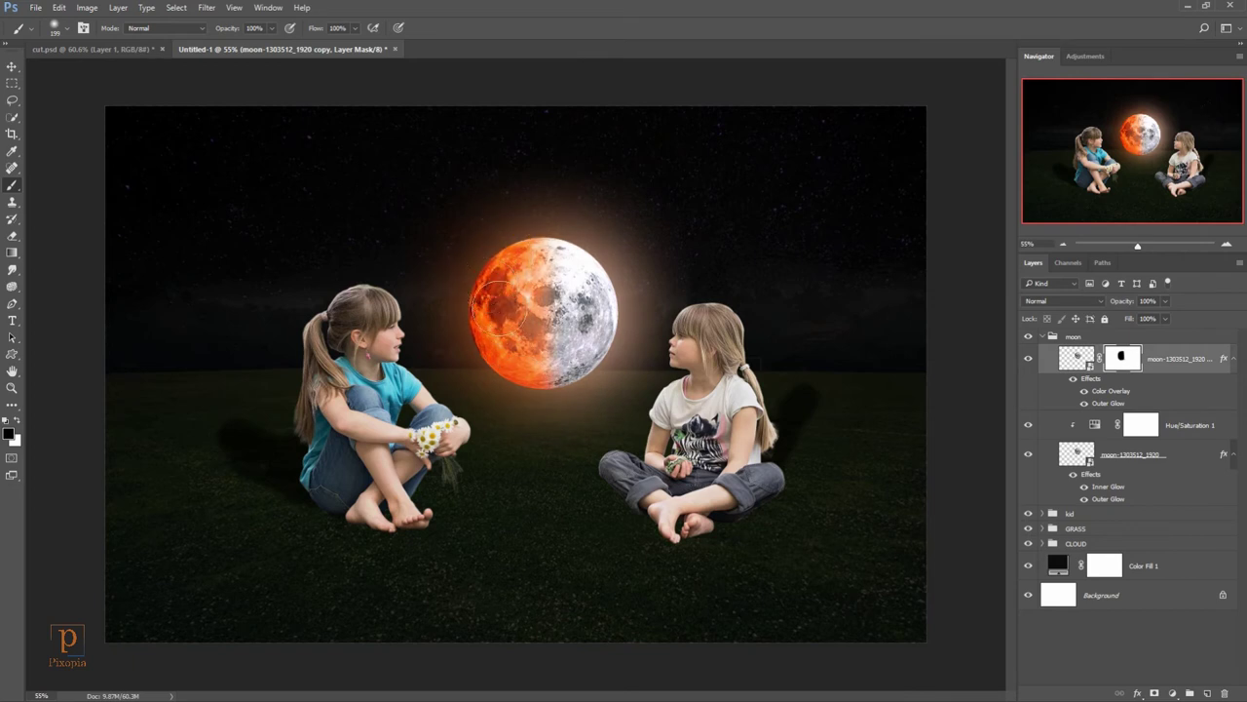
Step: Mask the lower moon layer and paint out its orange glow on the right side
click(1139, 456)
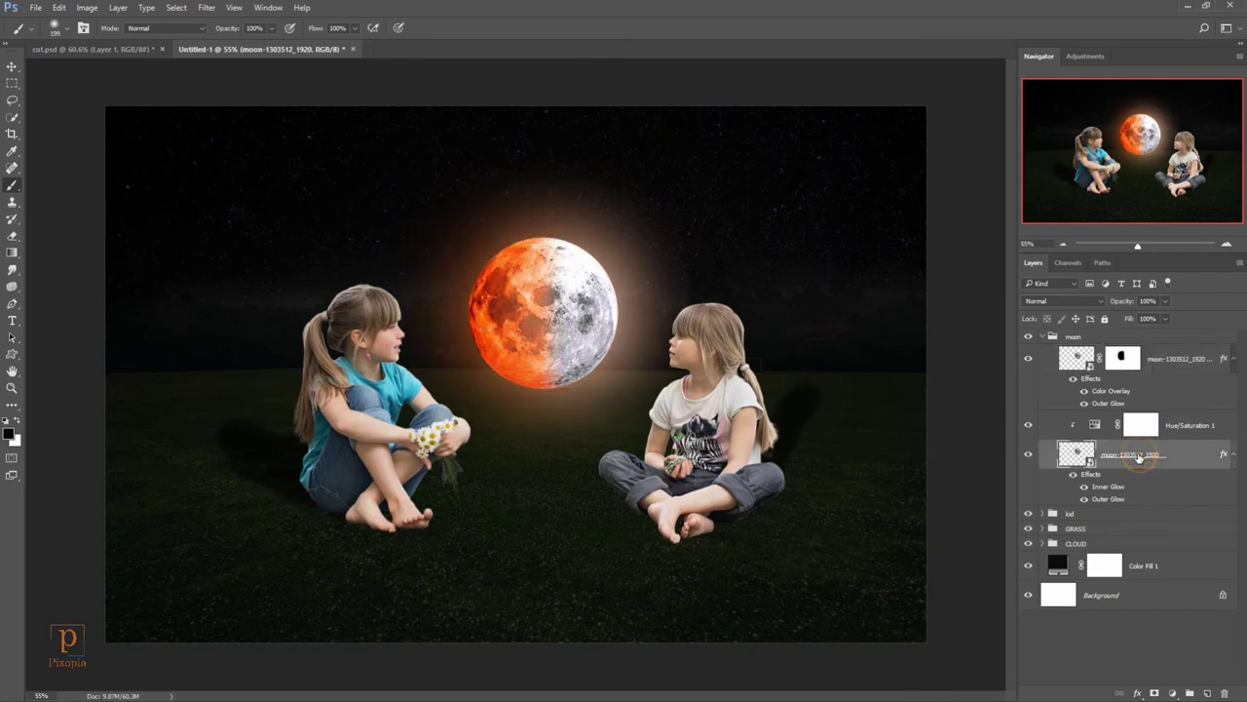
click(1155, 693)
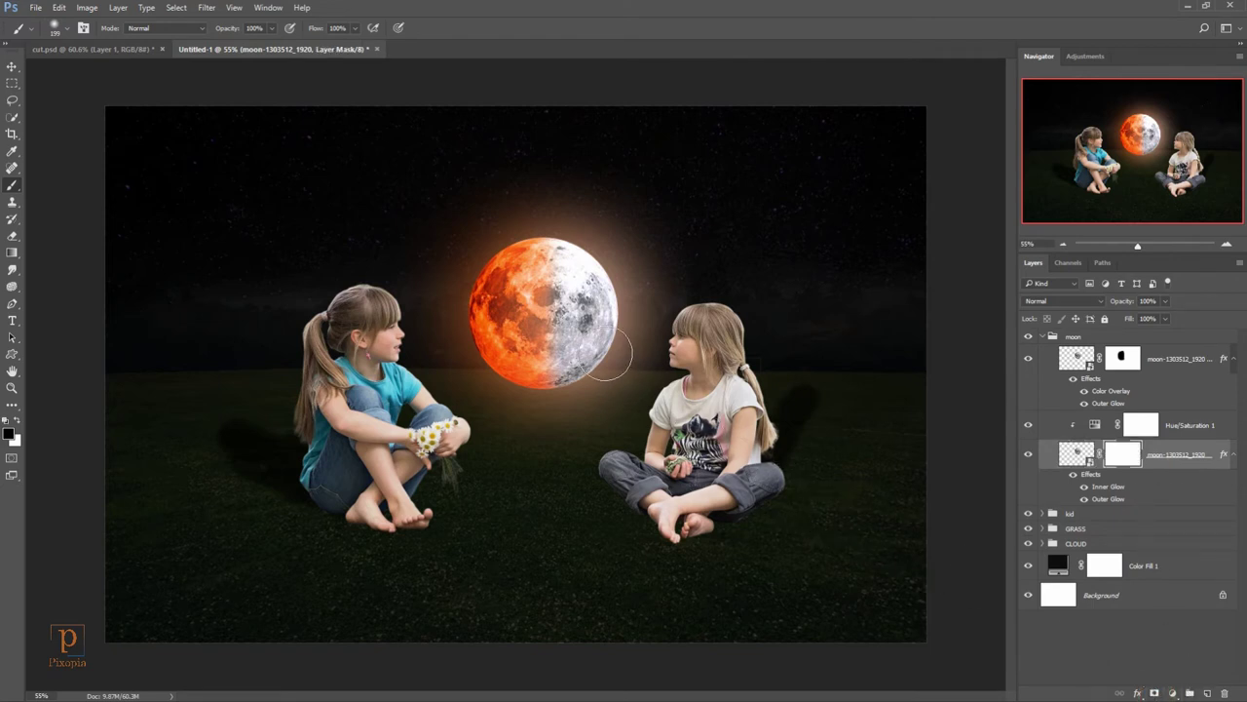
mouse_move(609, 361)
mouse_down()
mouse_move(596, 288)
mouse_move(585, 368)
mouse_move(572, 217)
mouse_move(590, 382)
mouse_move(607, 256)
mouse_move(607, 396)
mouse_move(637, 257)
mouse_up()
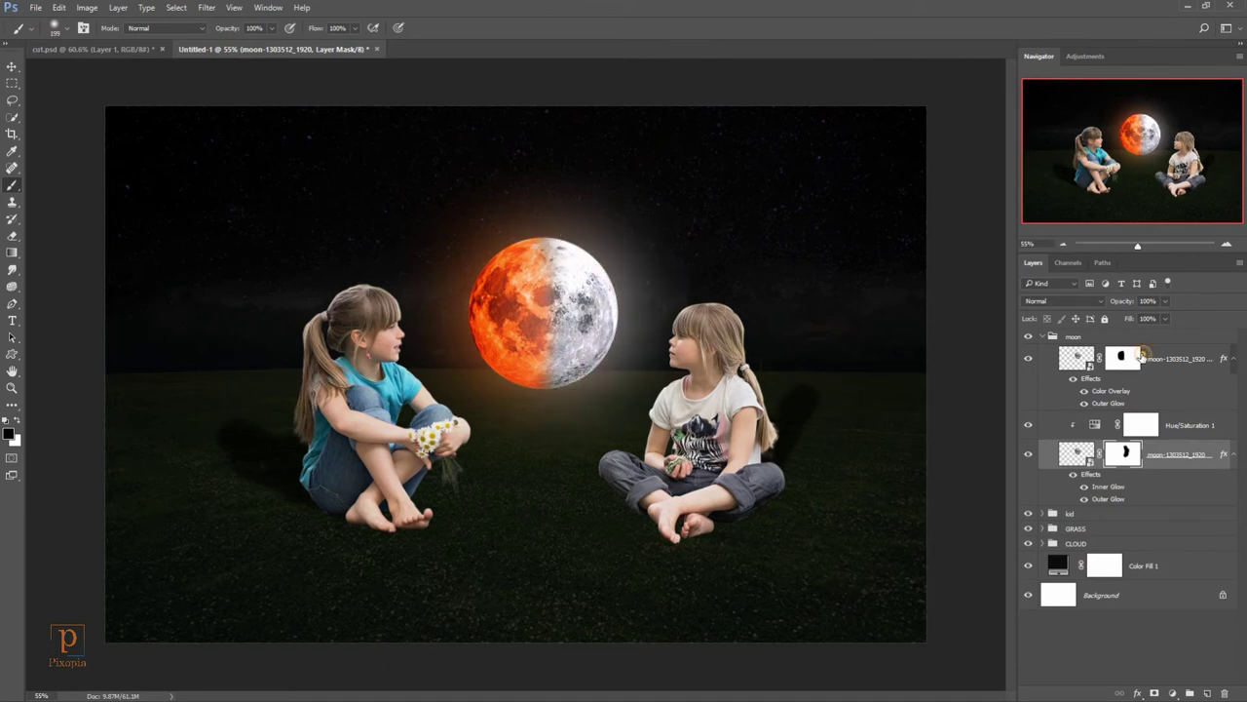
Step: Add an empty Layer 5 above the moon copy at the top of the moon group
click(1142, 356)
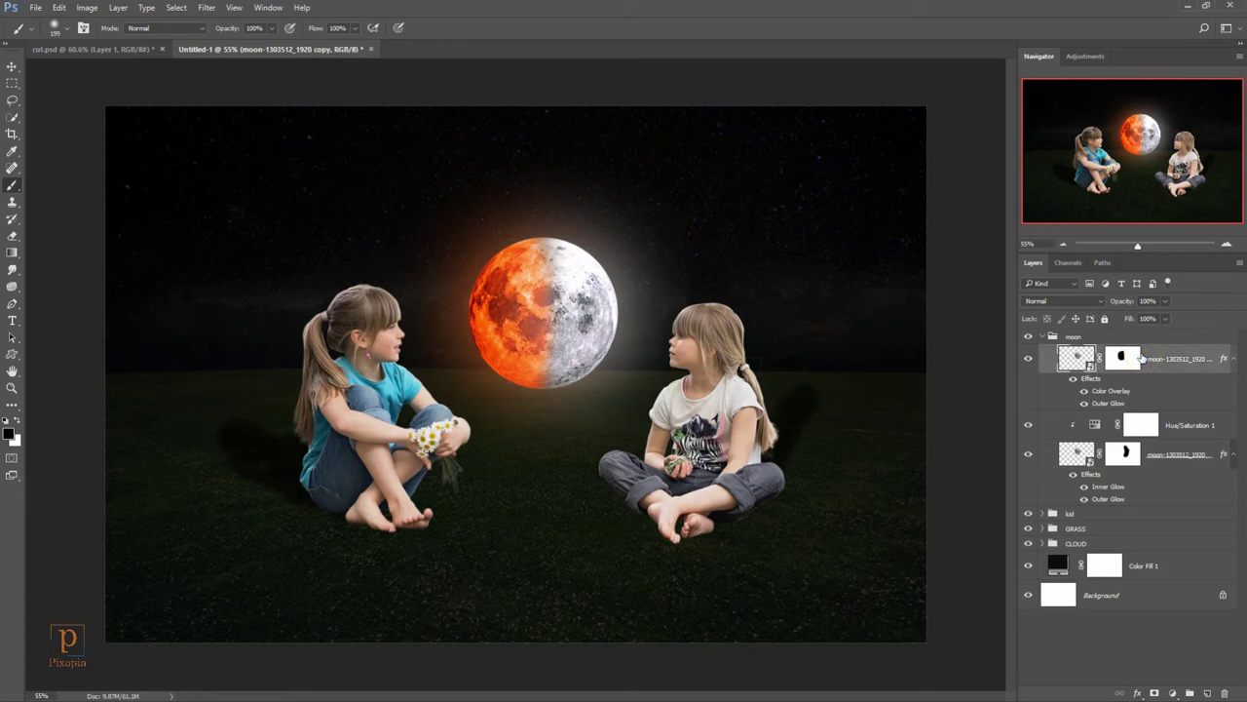
click(1207, 693)
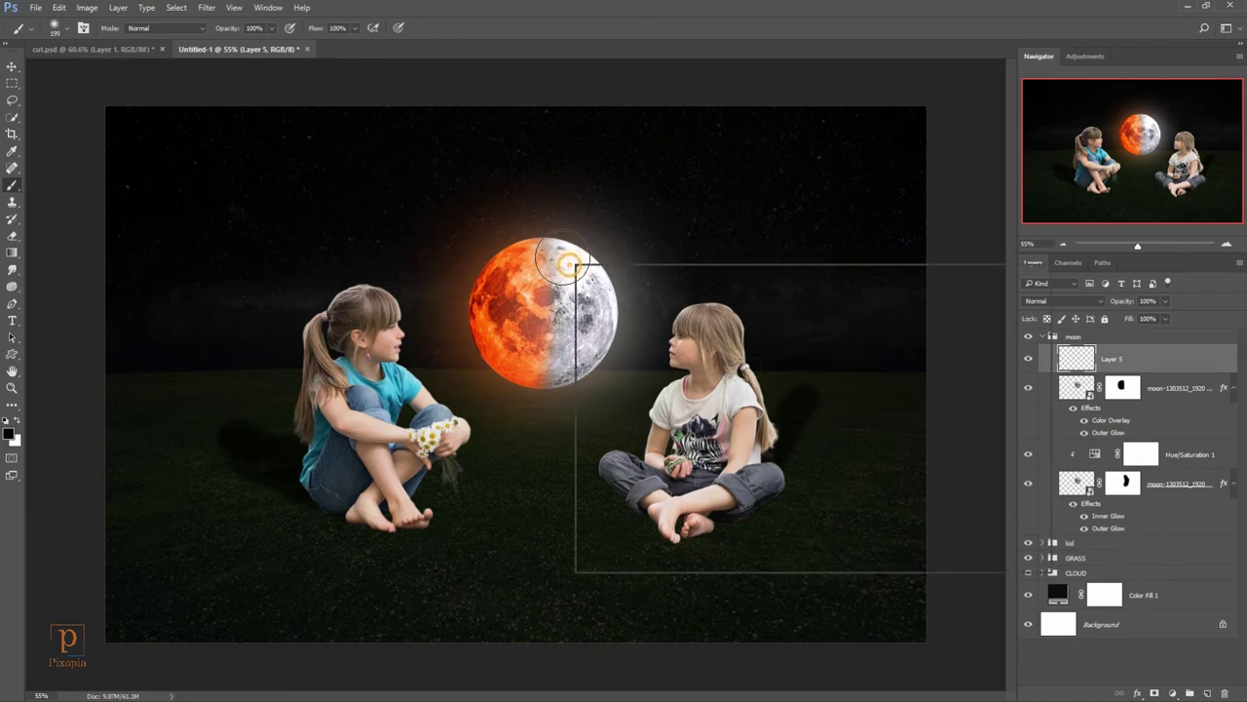
right_click(573, 264)
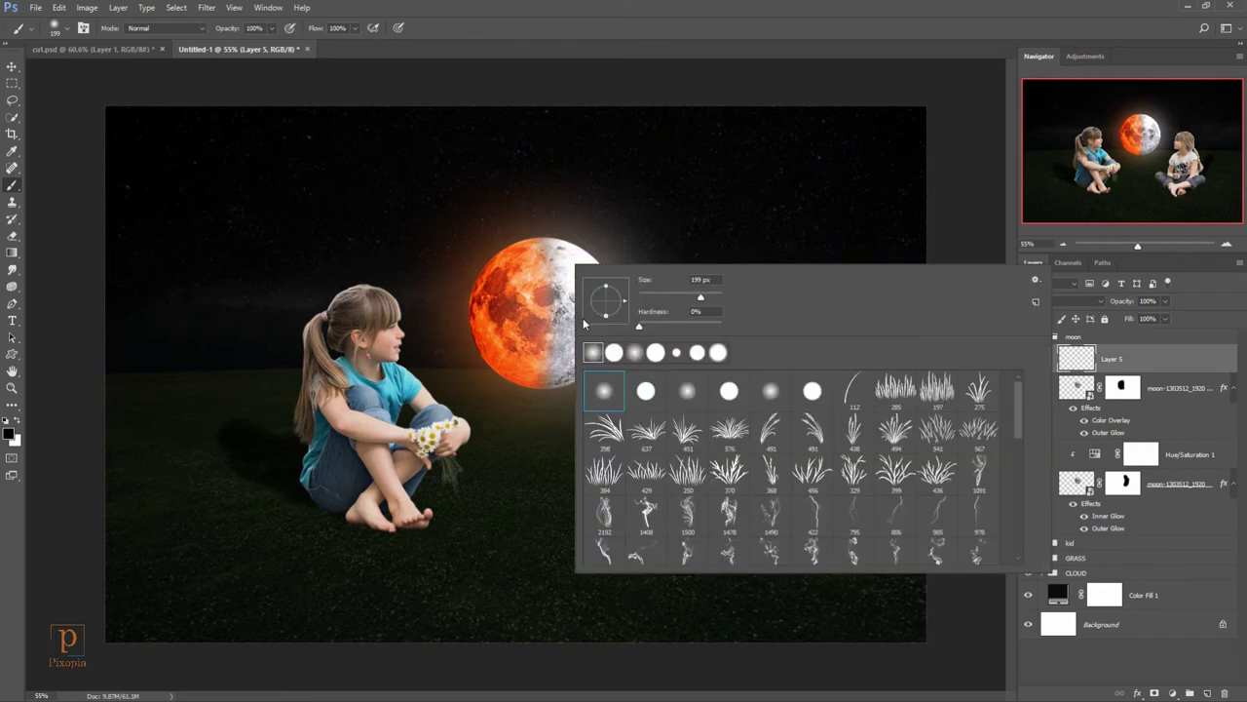
click(575, 48)
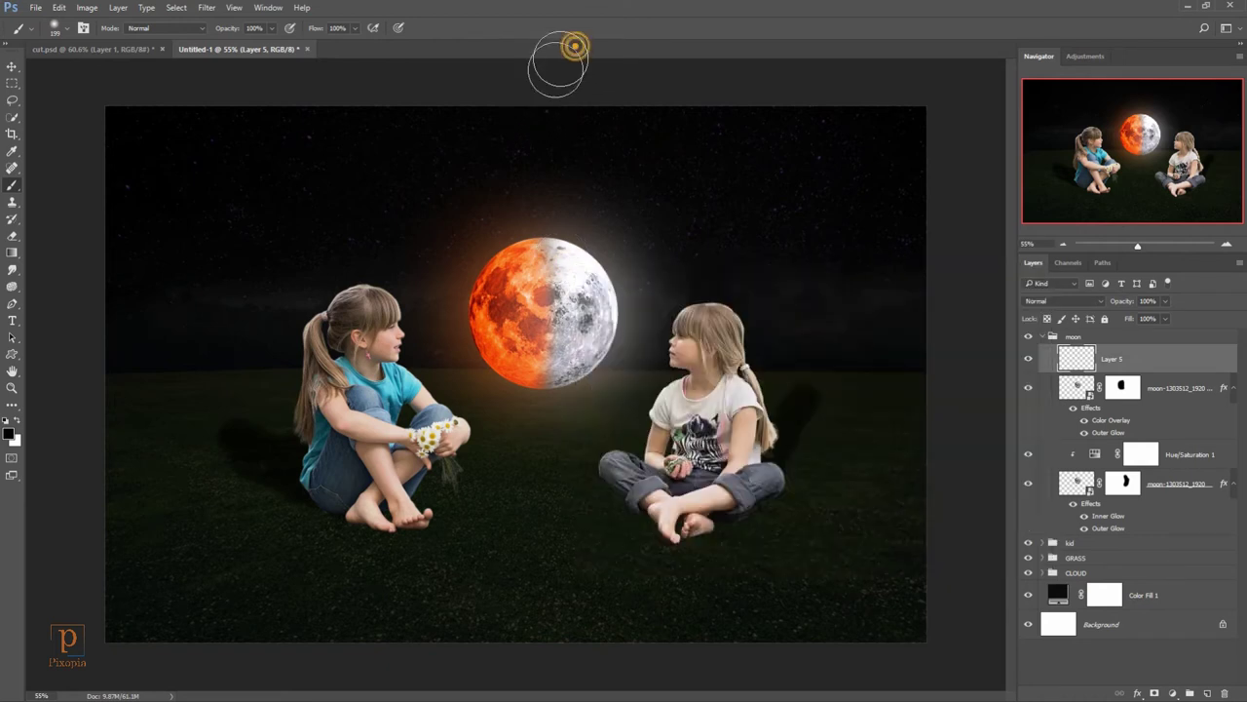
Step: Paint a soft white glow right of the moon with a 563 px brush at 27% opacity
click(16, 420)
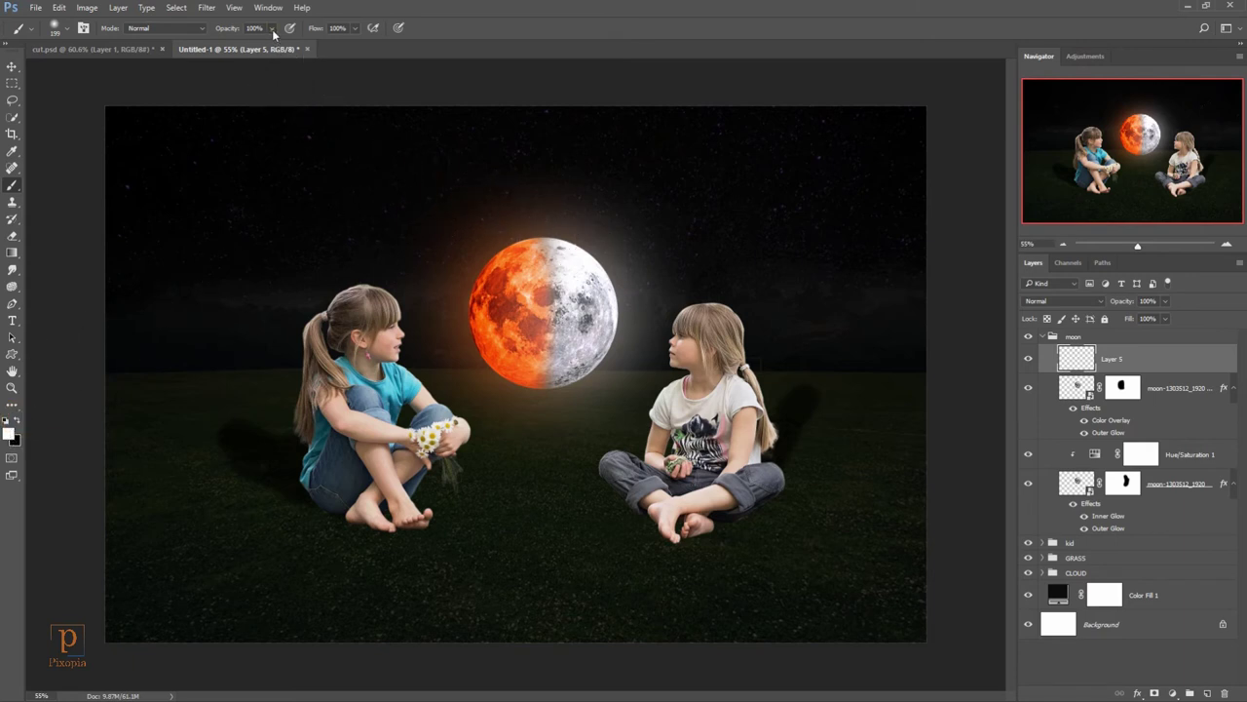
drag(273, 28, 229, 48)
key(bracketright)
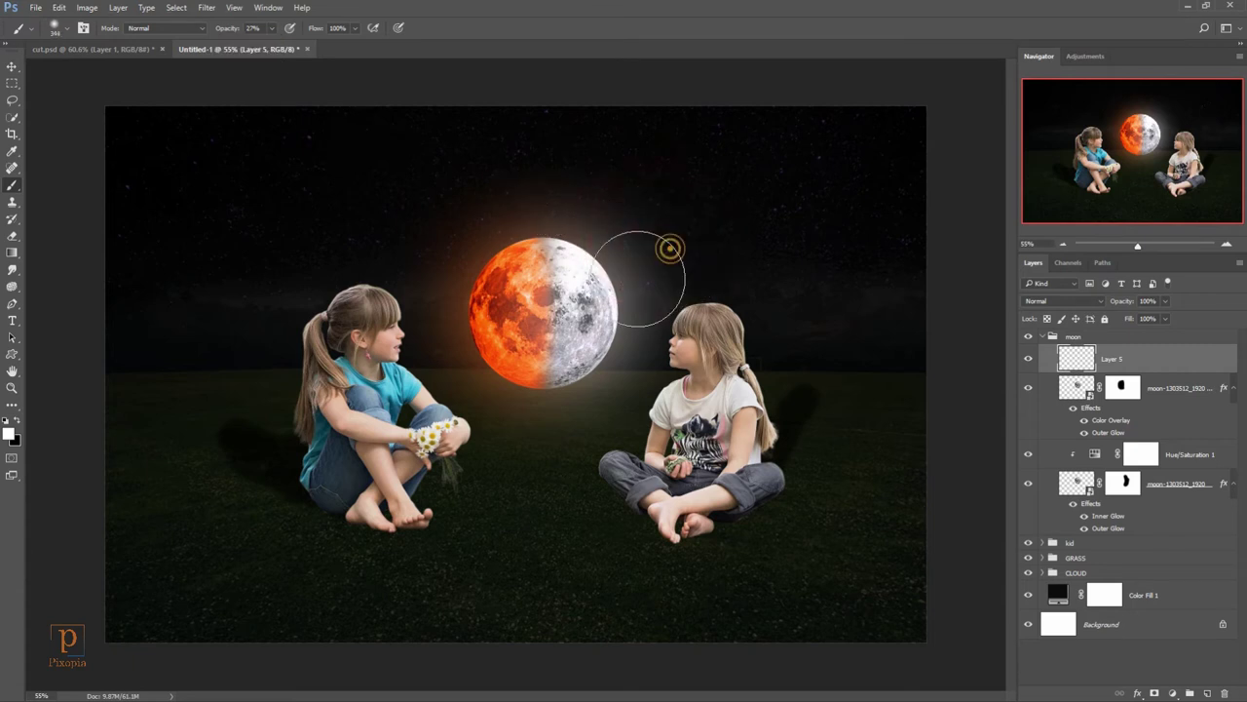
drag(624, 247, 666, 292)
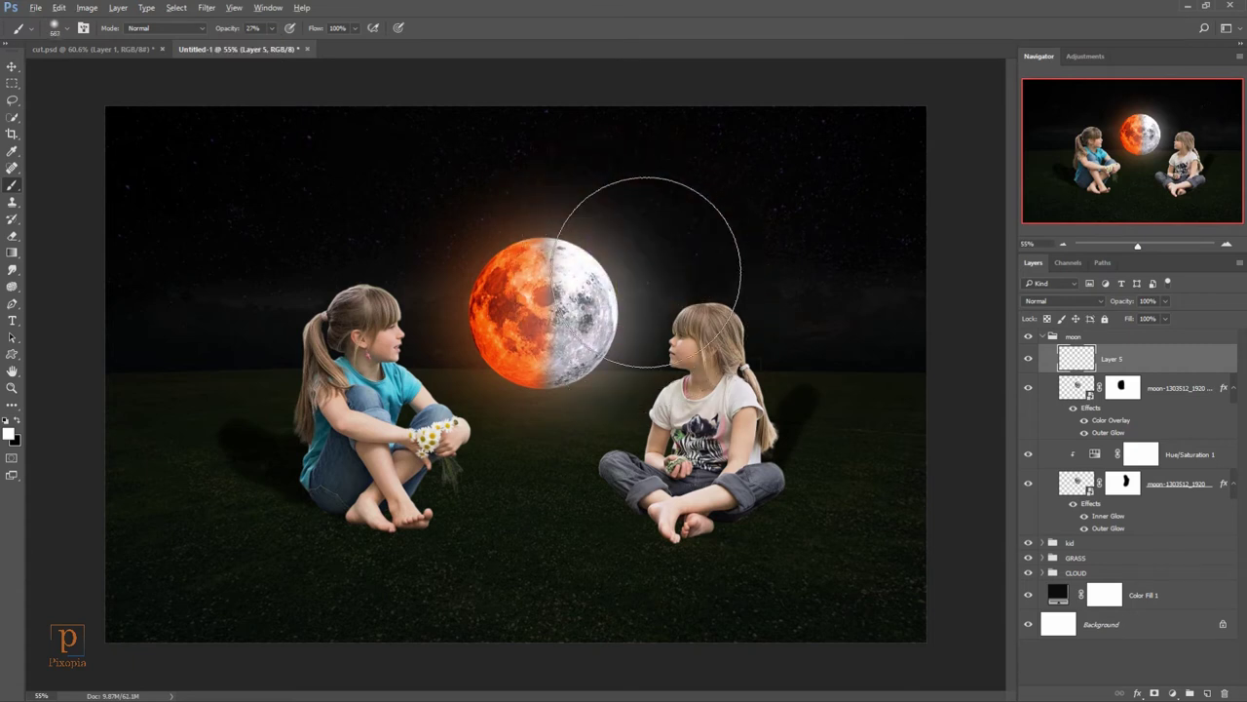
click(642, 304)
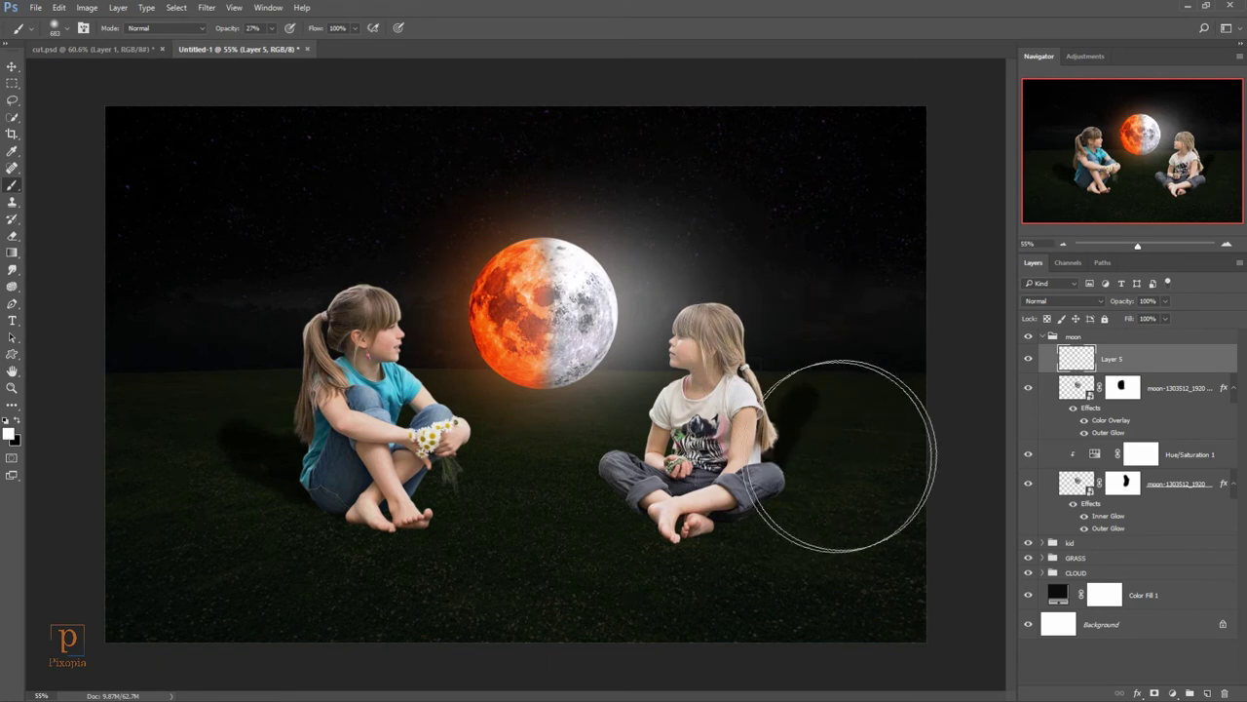
Step: Paint a soft orange glow left of the moon, sampled from the moon's orange, and set layer opacity 87%
click(11, 437)
click(495, 263)
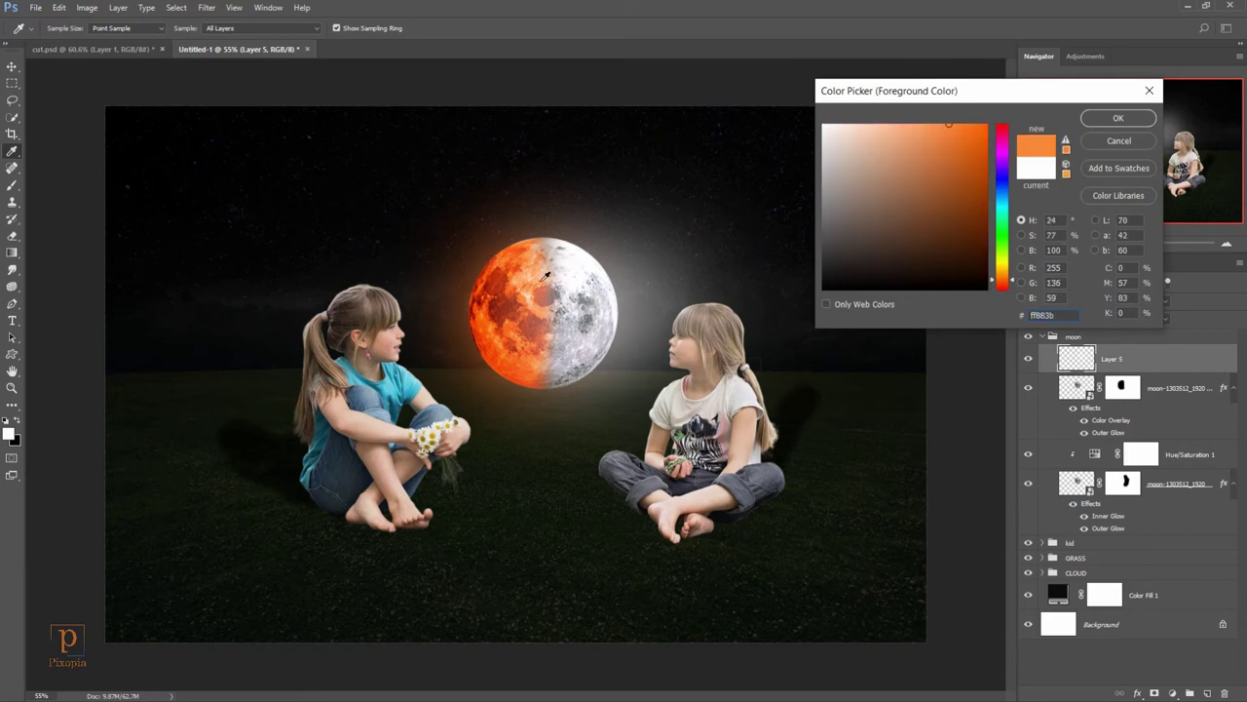
click(1118, 117)
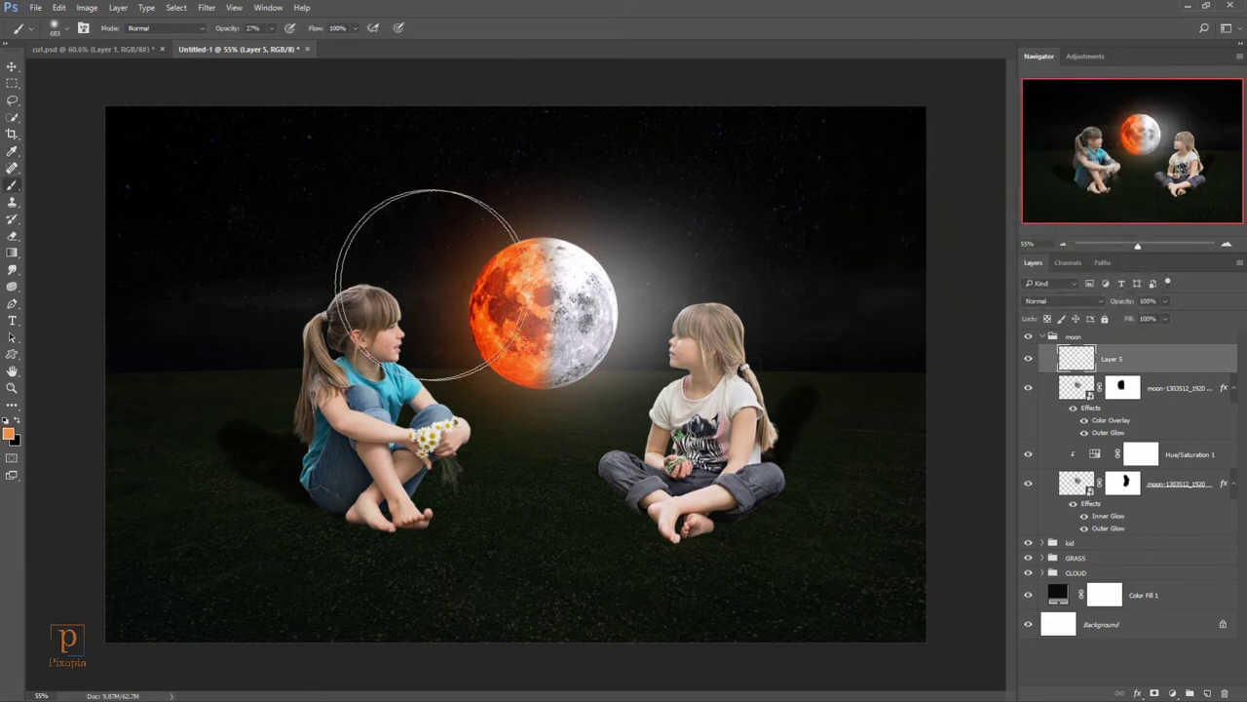
drag(440, 290, 476, 300)
click(438, 279)
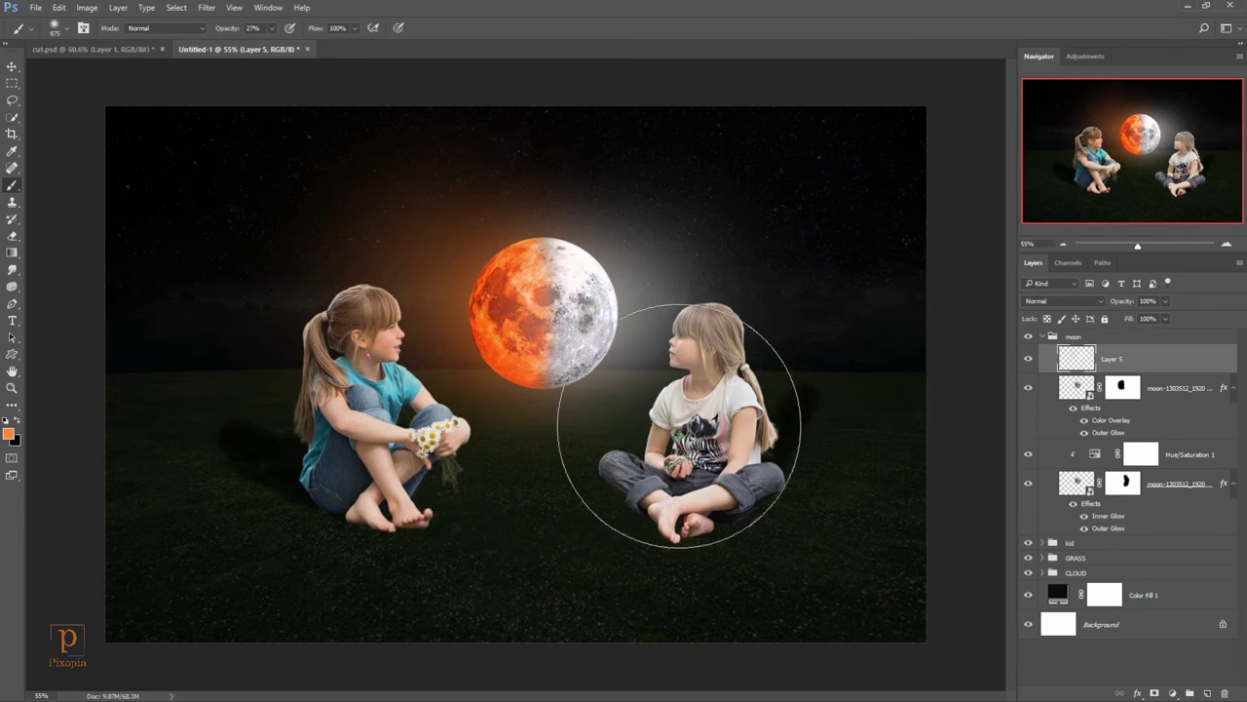
click(1125, 300)
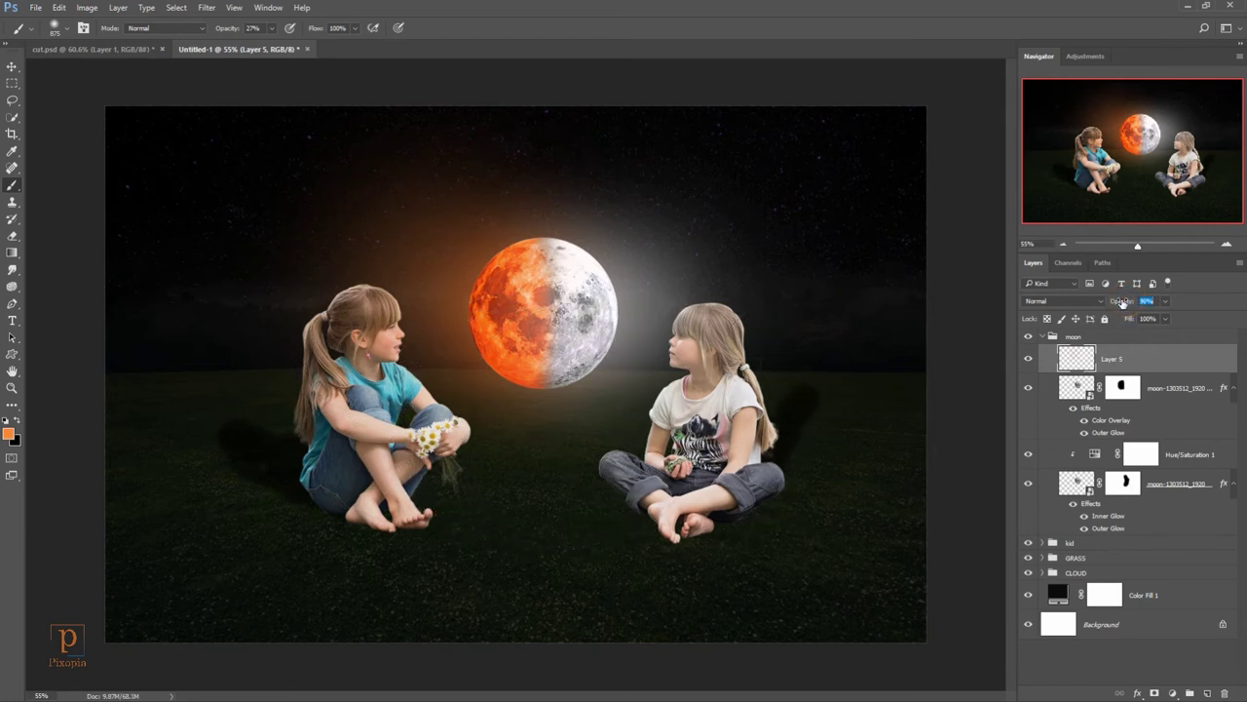
scroll(768, 321, down, 1)
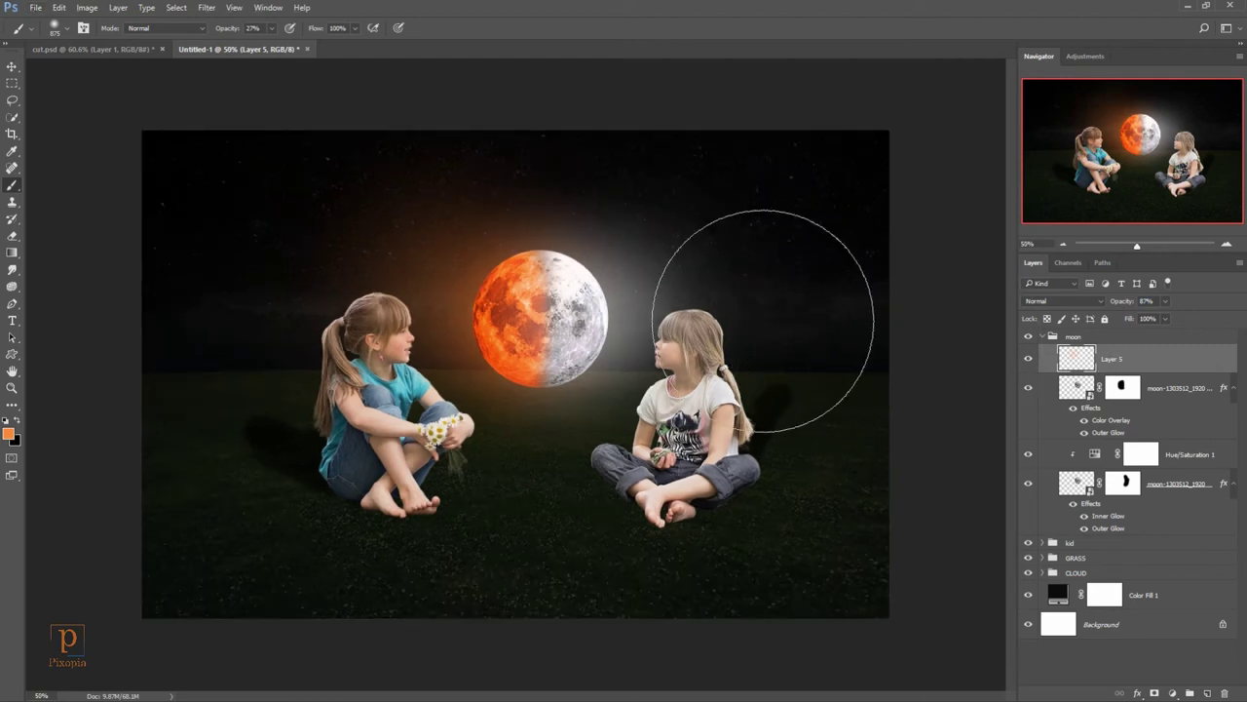
Step: Place the martin-adams flame image as an embedded layer in Lighten blend mode
click(36, 9)
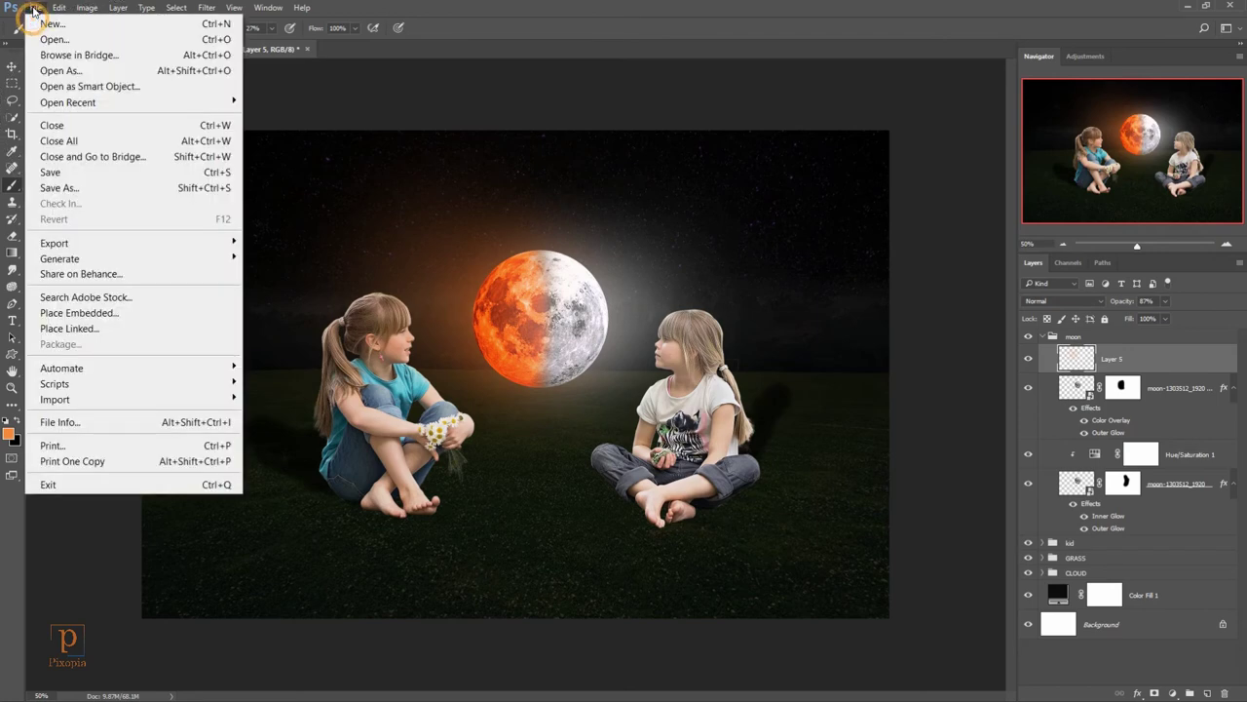
click(79, 315)
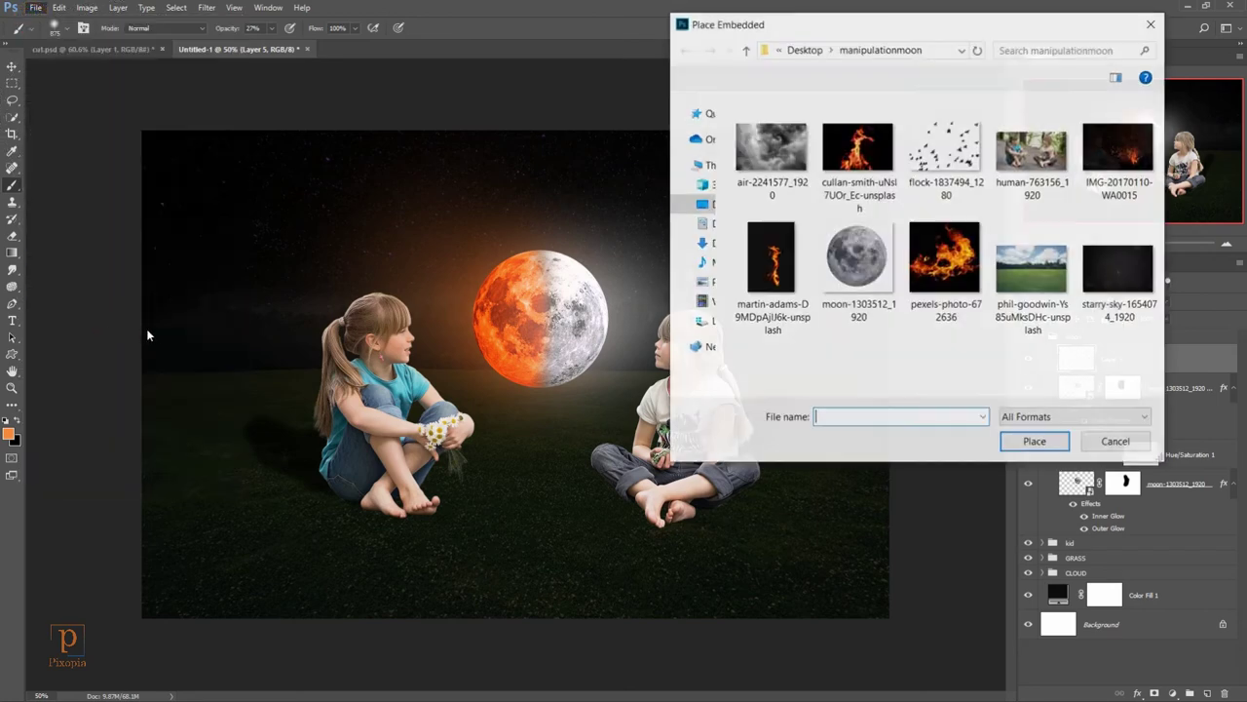
click(779, 325)
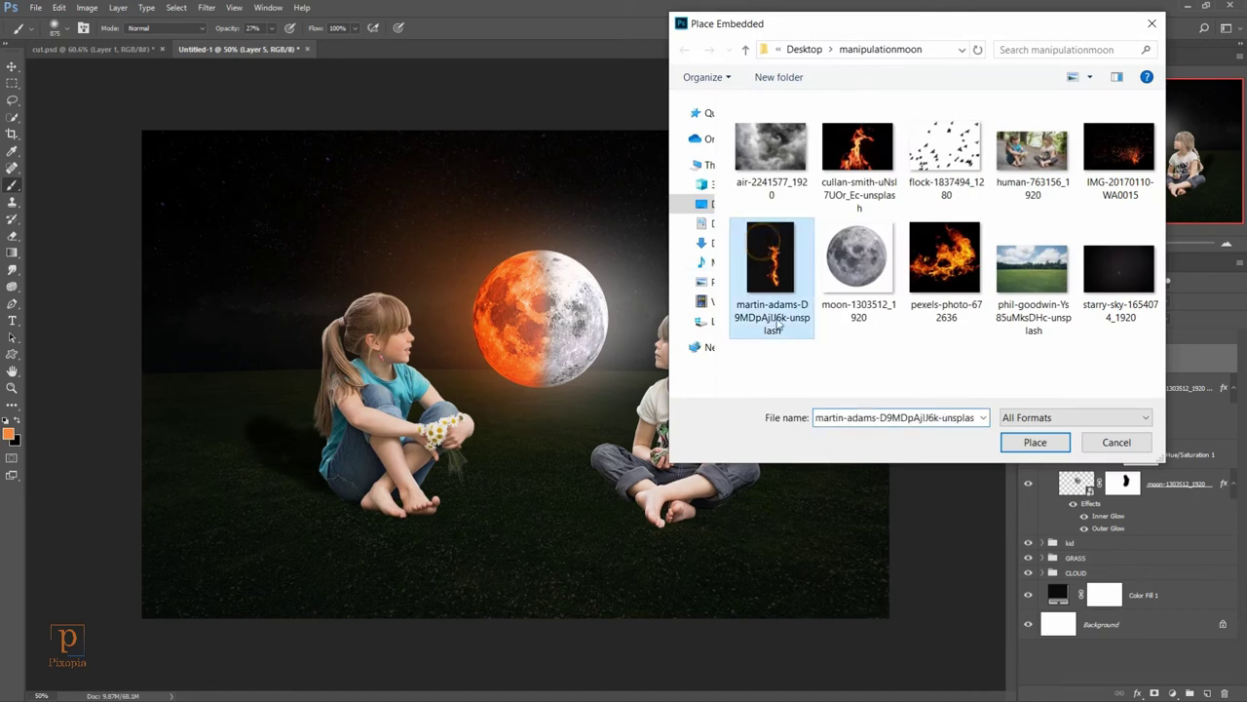
click(1032, 442)
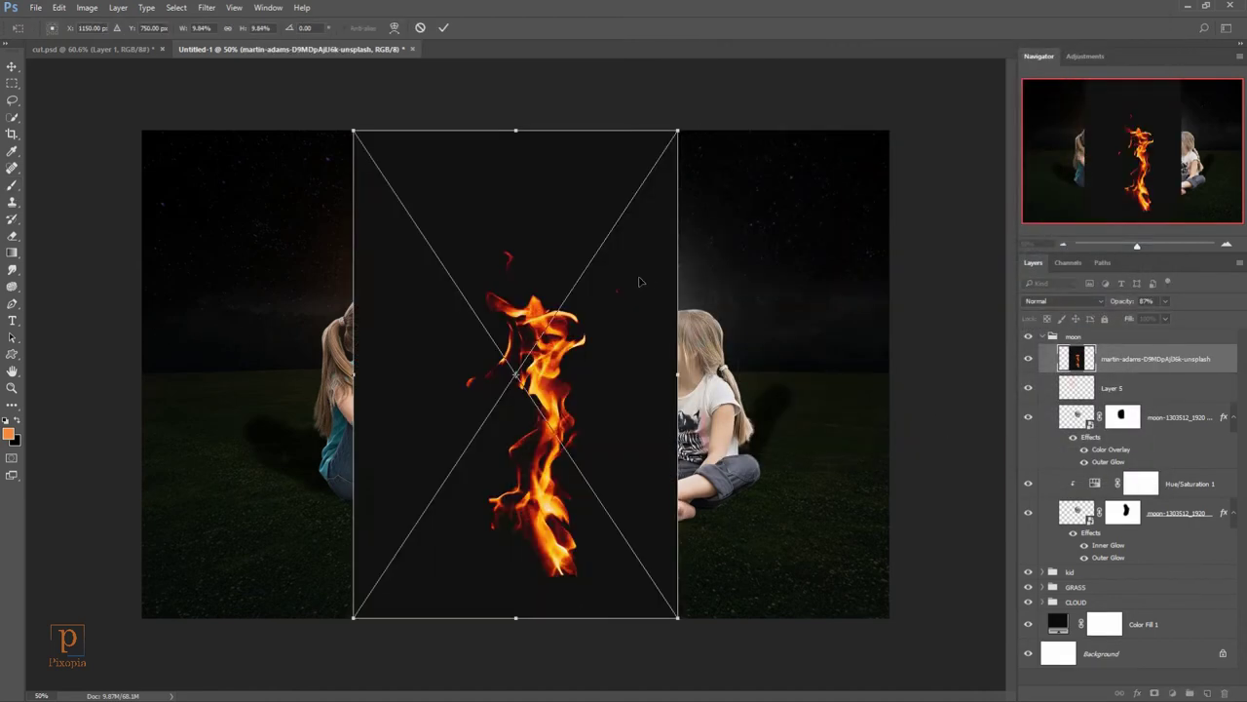
click(1036, 304)
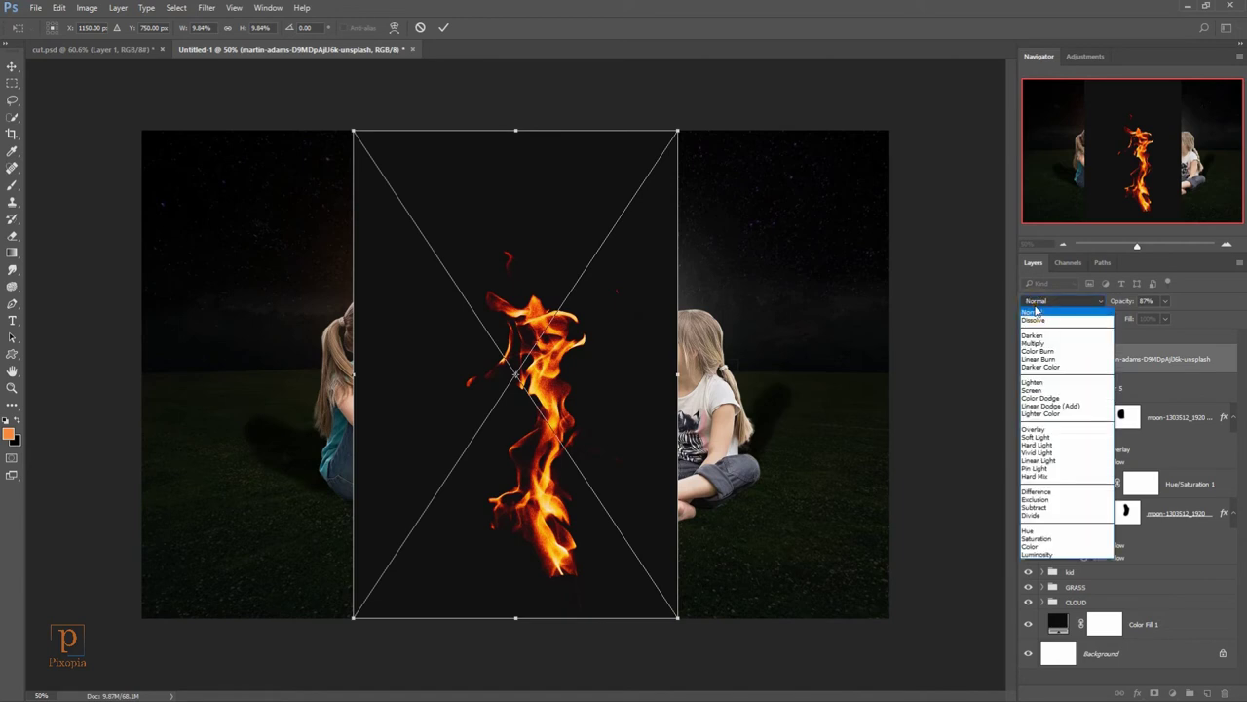
click(1036, 383)
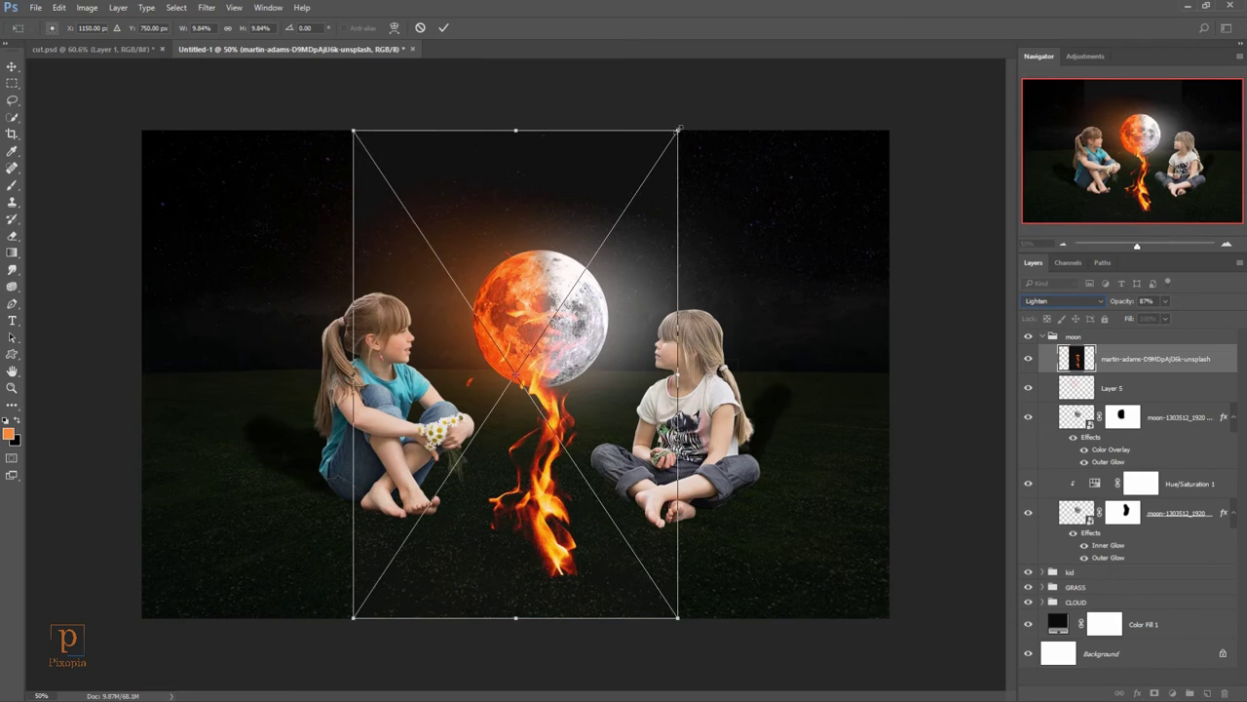
Step: Scale the flames down and warp them along the moon's left edge
drag(679, 128, 575, 243)
drag(555, 322, 479, 309)
right_click(506, 270)
click(531, 396)
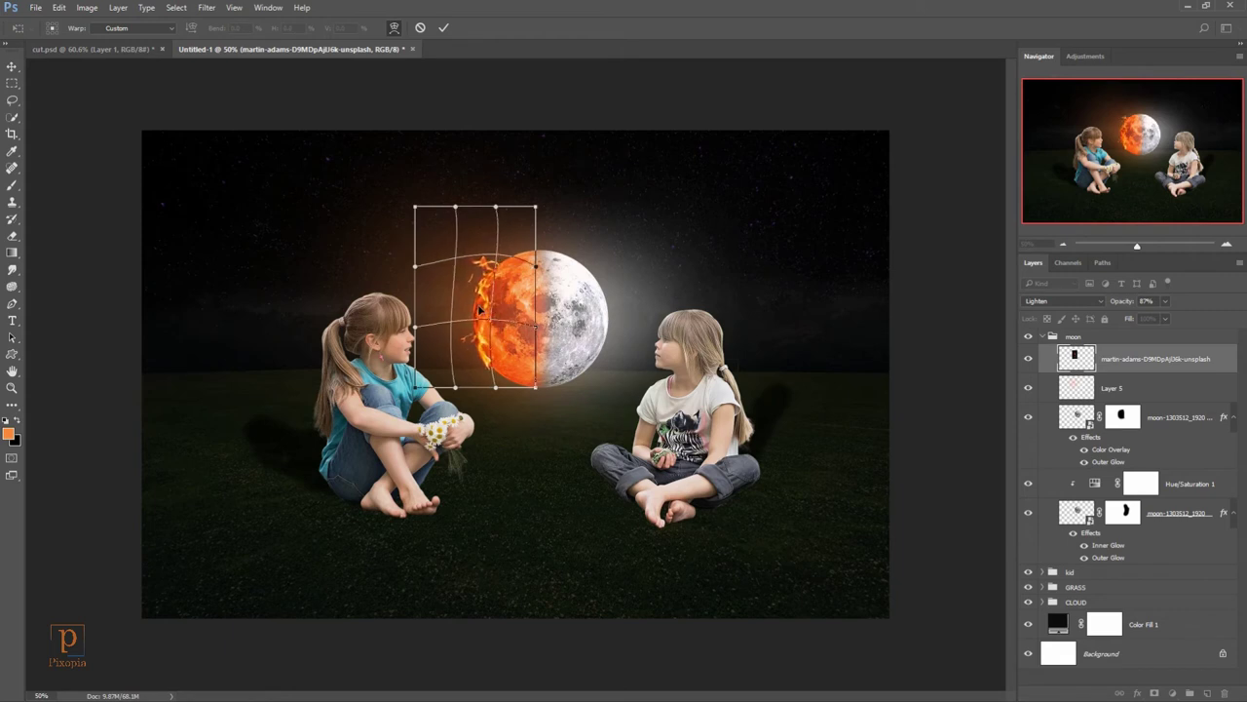
drag(480, 310, 475, 317)
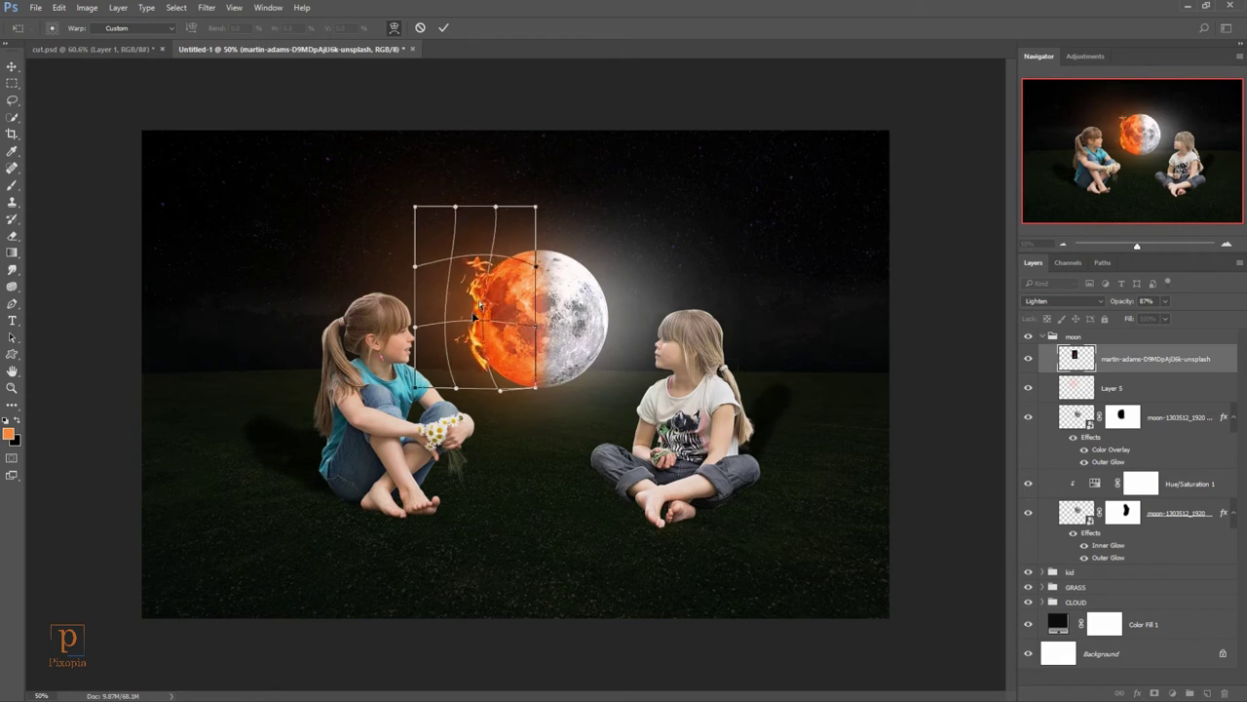
mouse_move(496, 270)
mouse_down()
mouse_move(471, 334)
mouse_move(483, 357)
mouse_up()
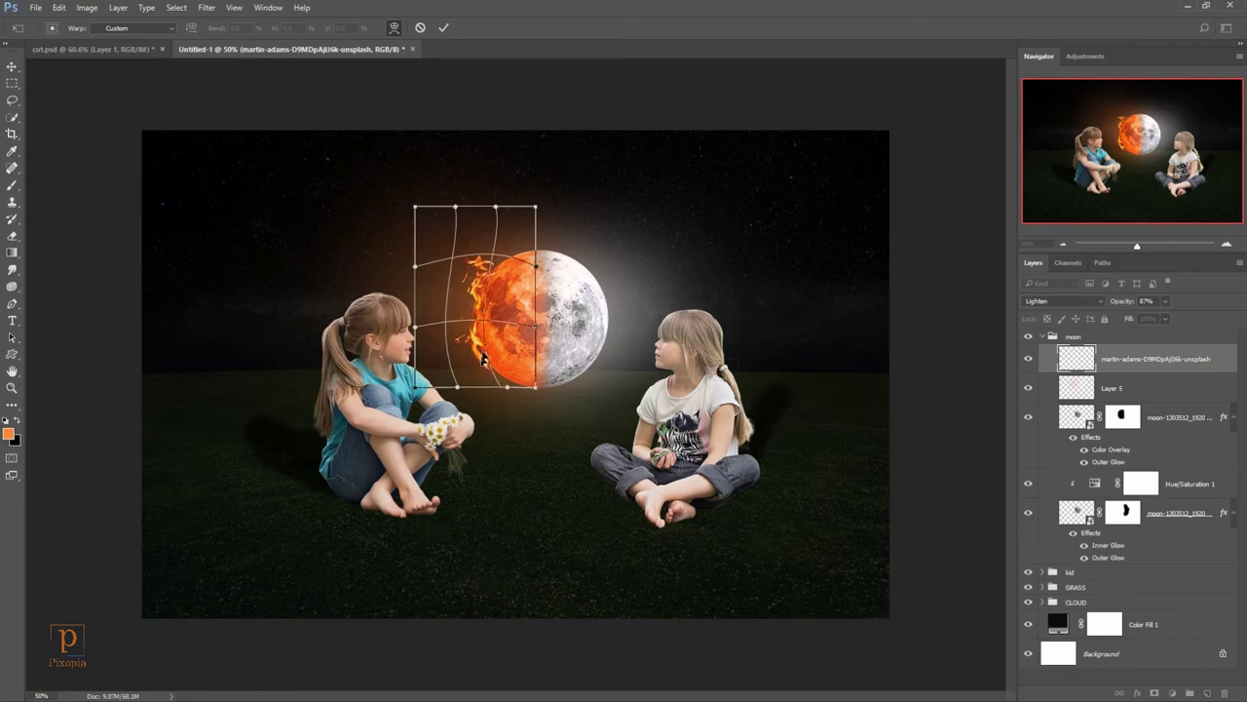
click(445, 28)
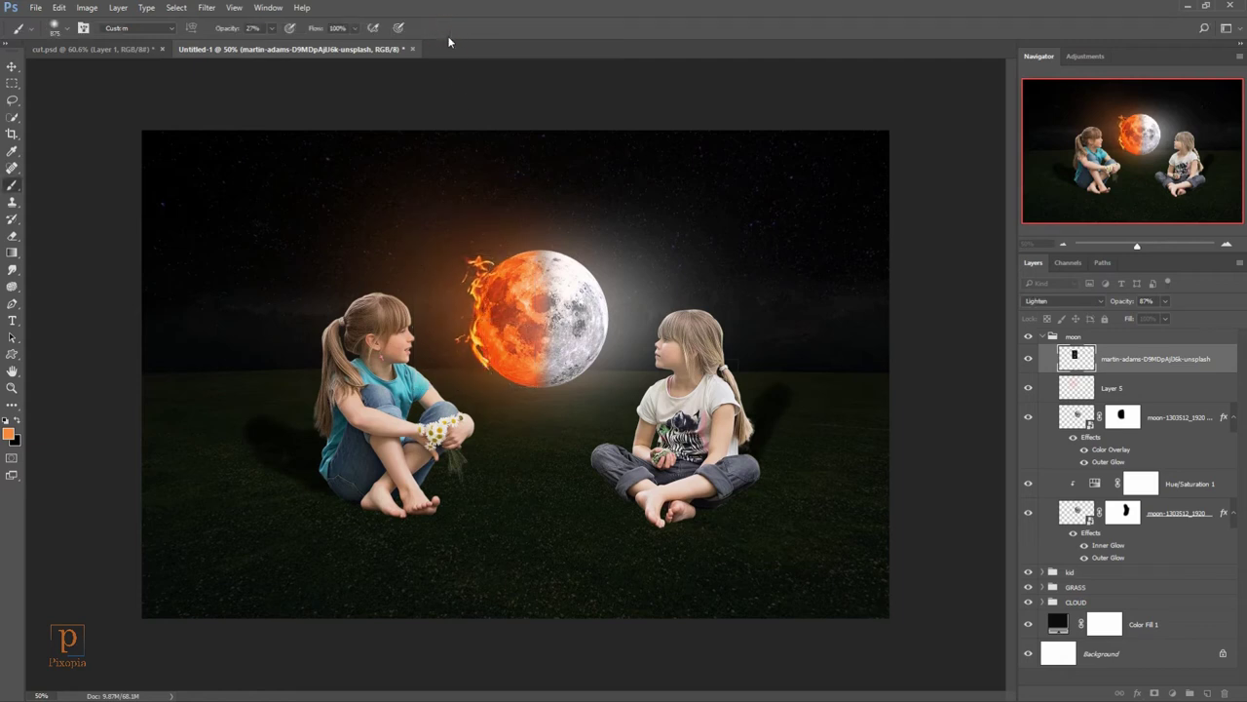
click(26, 5)
Step: Place the pexels-photo-672636 fire image as an embedded layer in Lighten mode
click(109, 313)
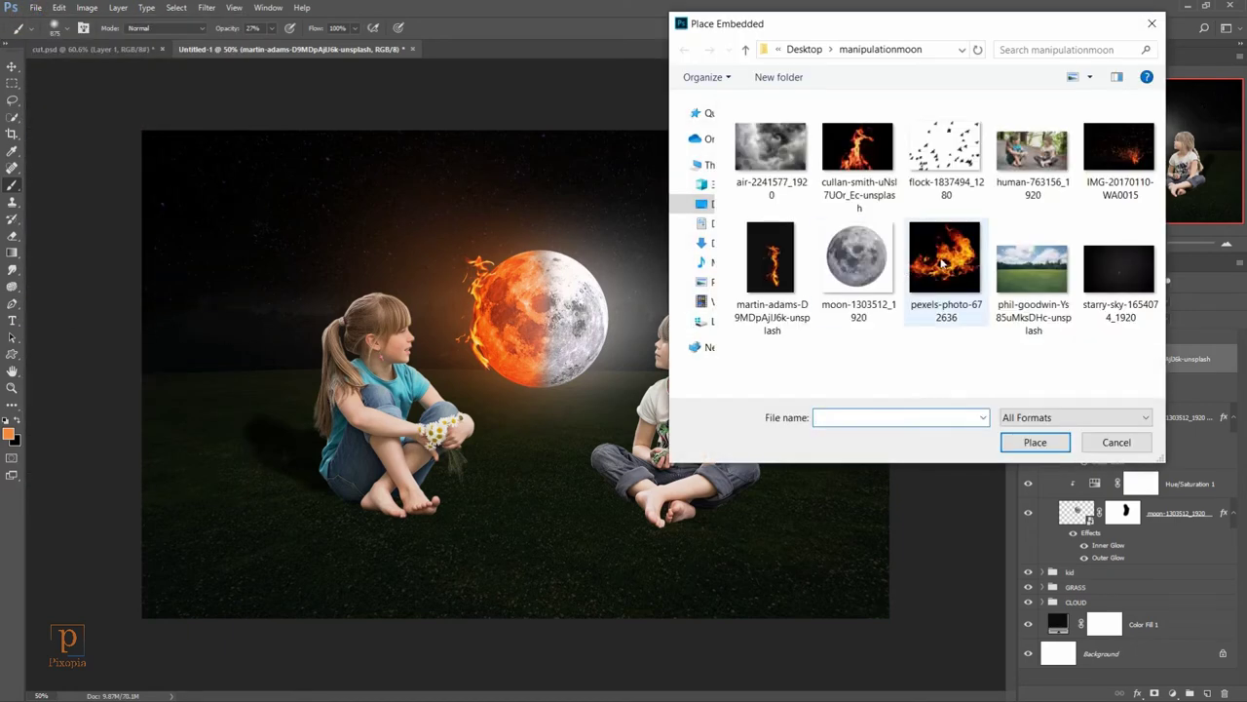
click(943, 263)
click(1028, 443)
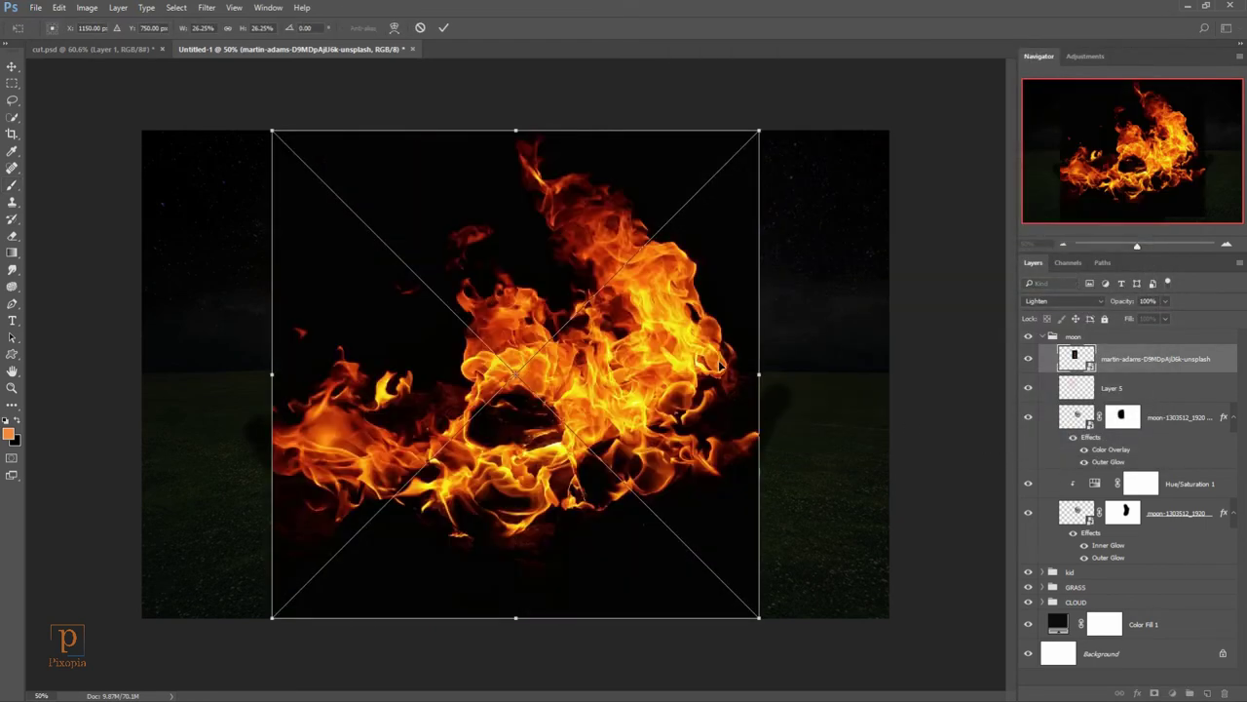
click(443, 28)
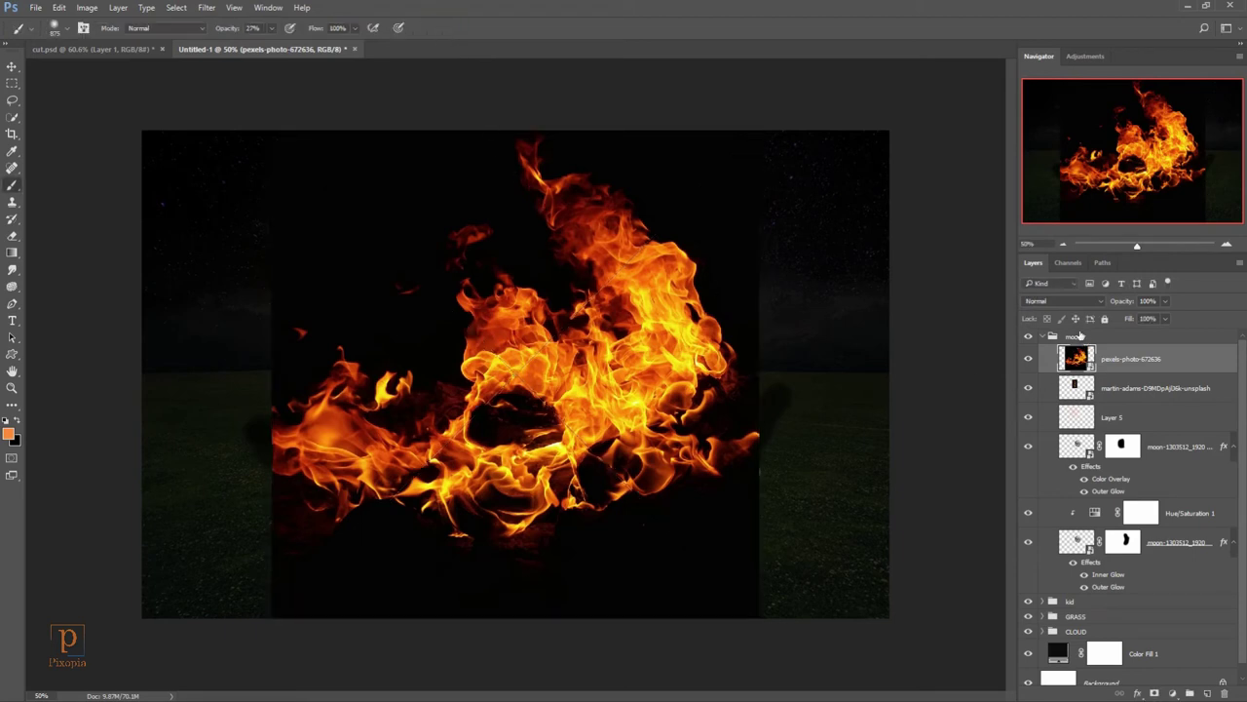
click(1062, 301)
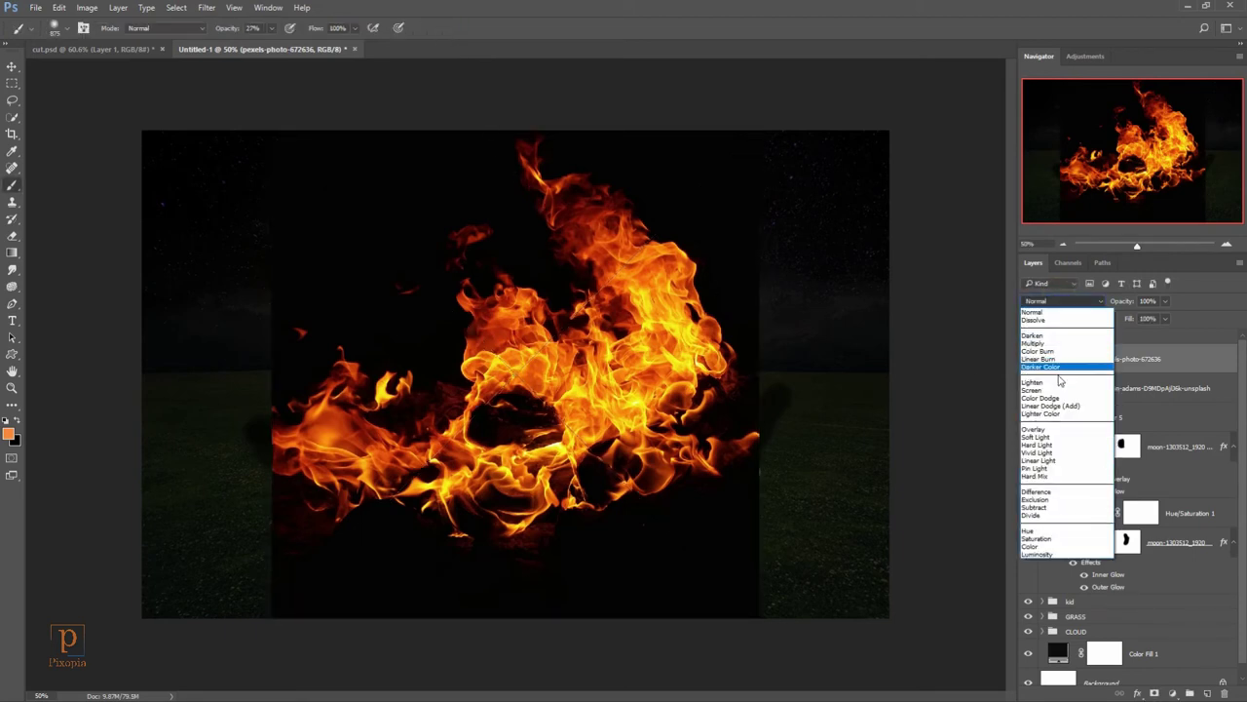
click(1042, 383)
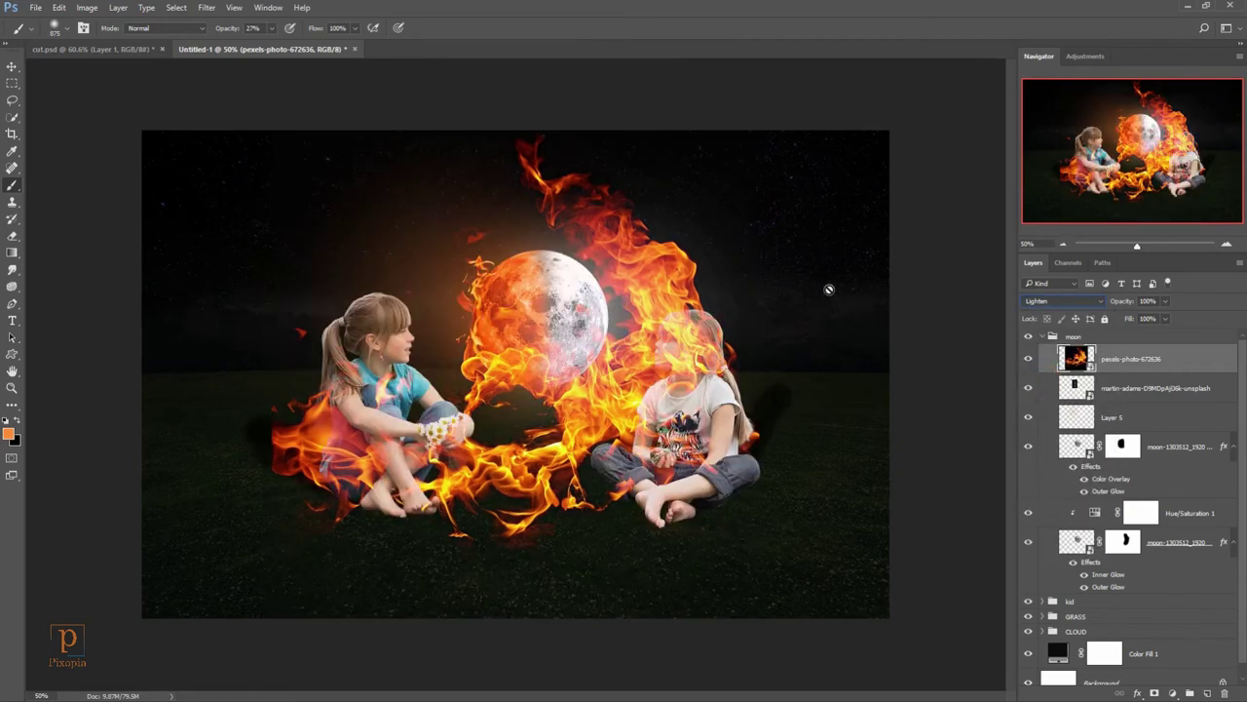
Step: Shrink and vertically flip the fire image, positioning it over the moon's left half
click(10, 68)
key(ctrl+t)
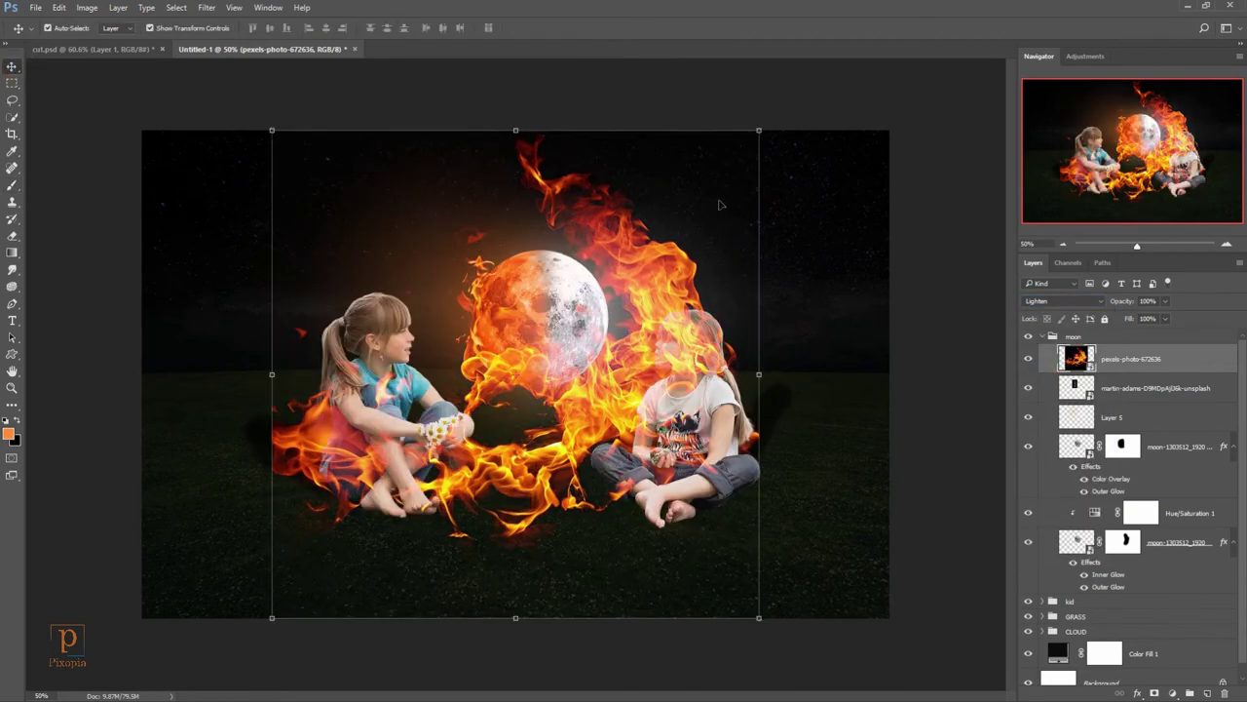
mouse_move(759, 134)
mouse_down()
mouse_move(645, 287)
mouse_move(544, 270)
mouse_up()
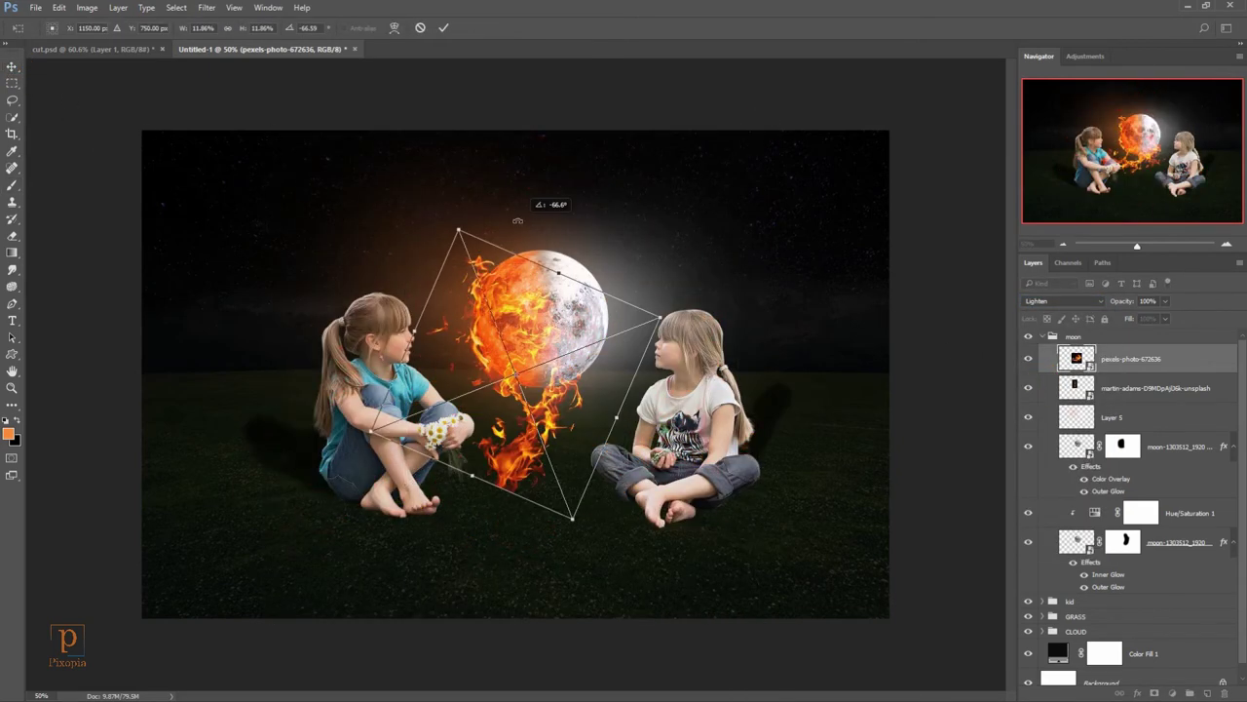
right_click(543, 270)
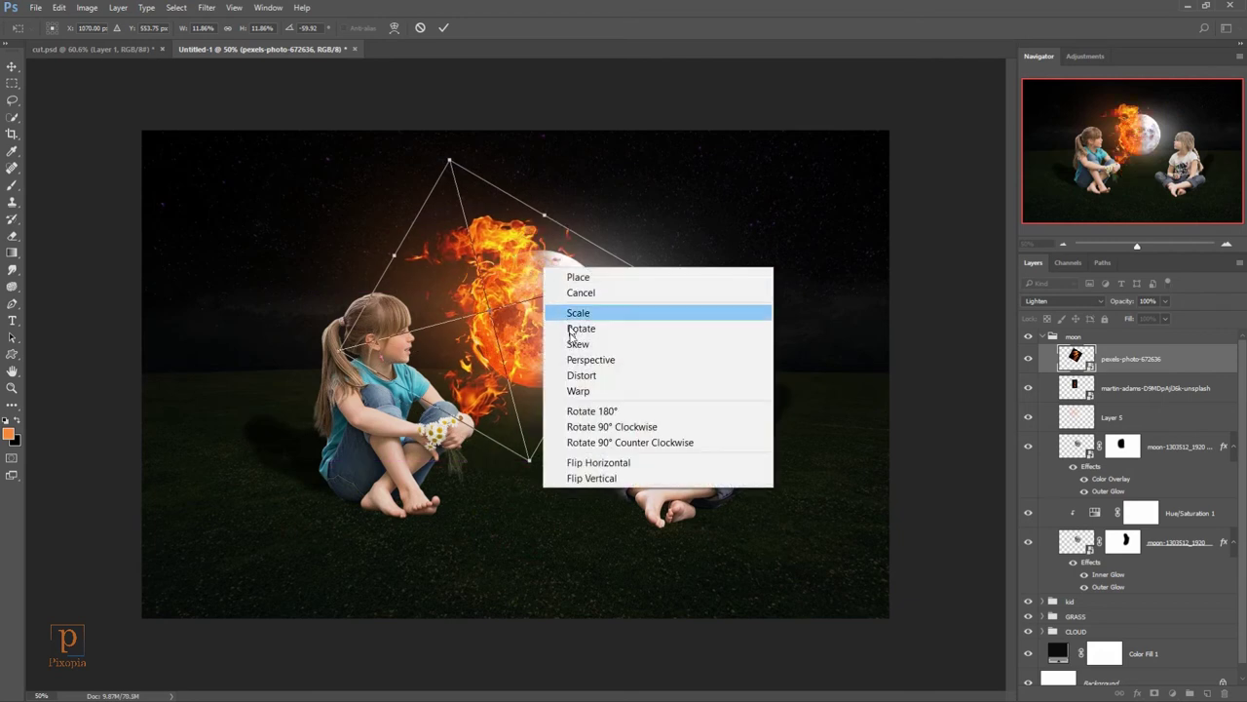
click(580, 480)
drag(650, 352, 609, 341)
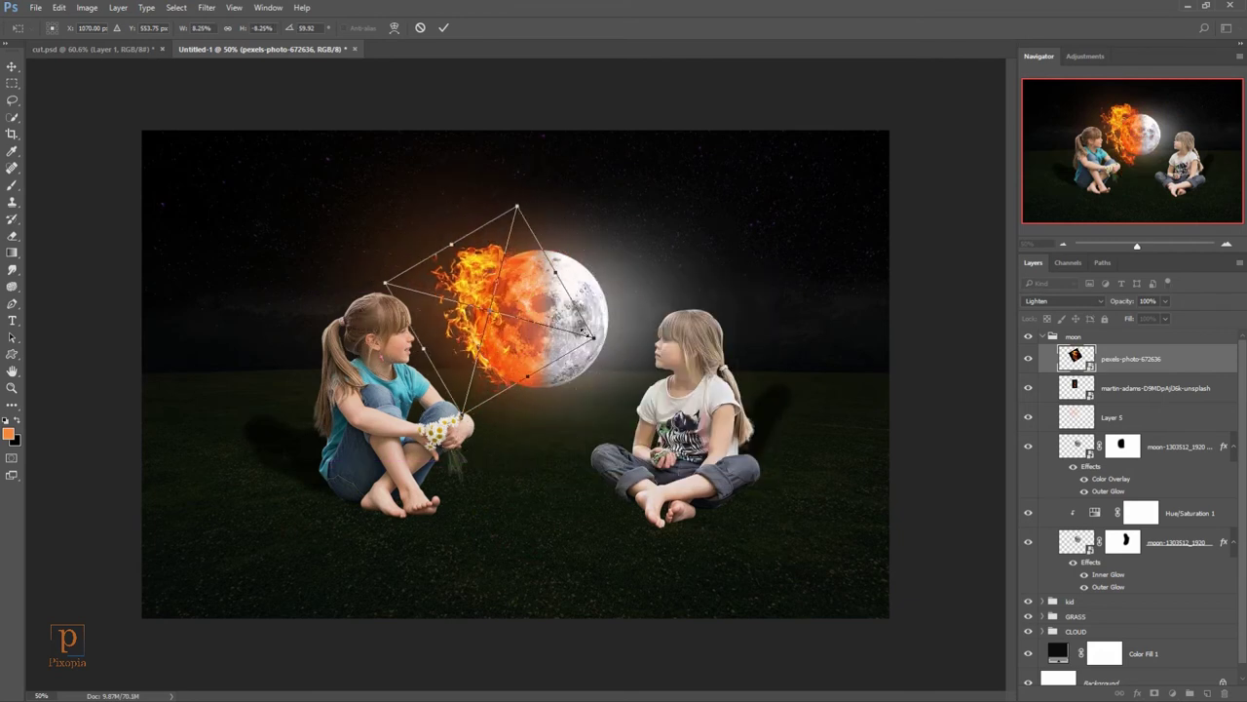
drag(487, 292, 491, 321)
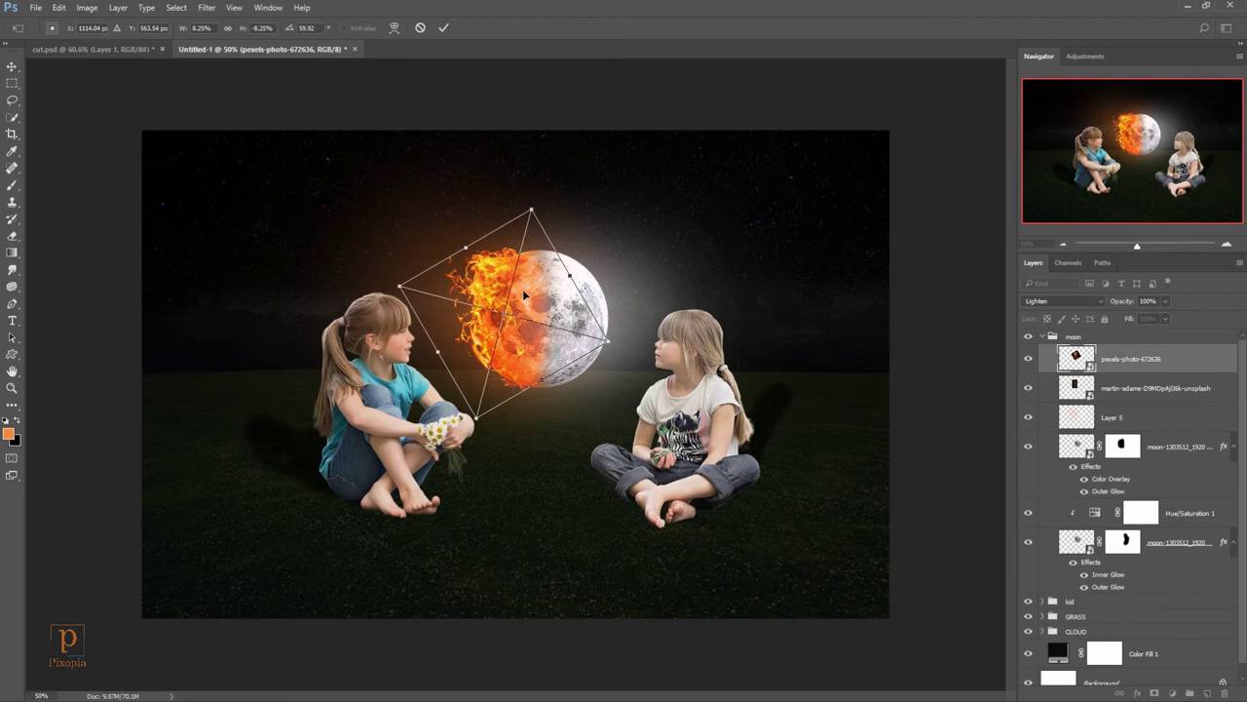
click(443, 28)
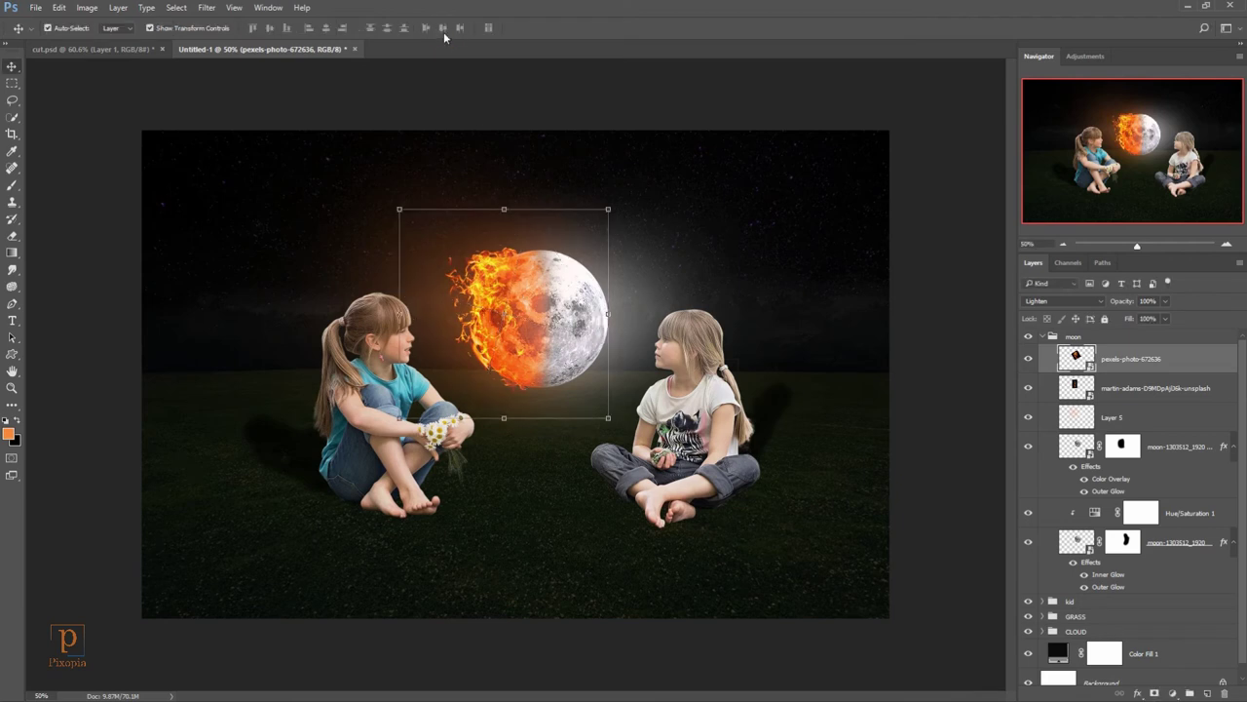
click(35, 8)
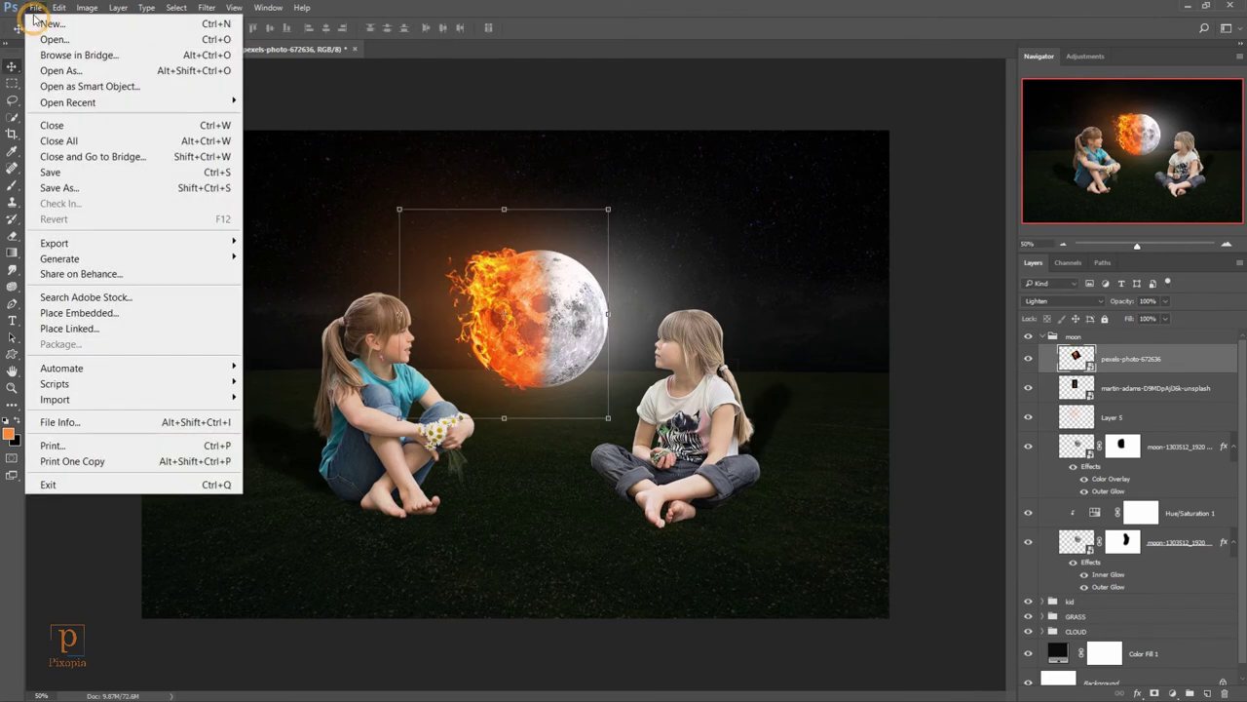
Step: Place the IMG-20170110-WA0015 sparks image as an embedded layer in Lighten mode
click(69, 314)
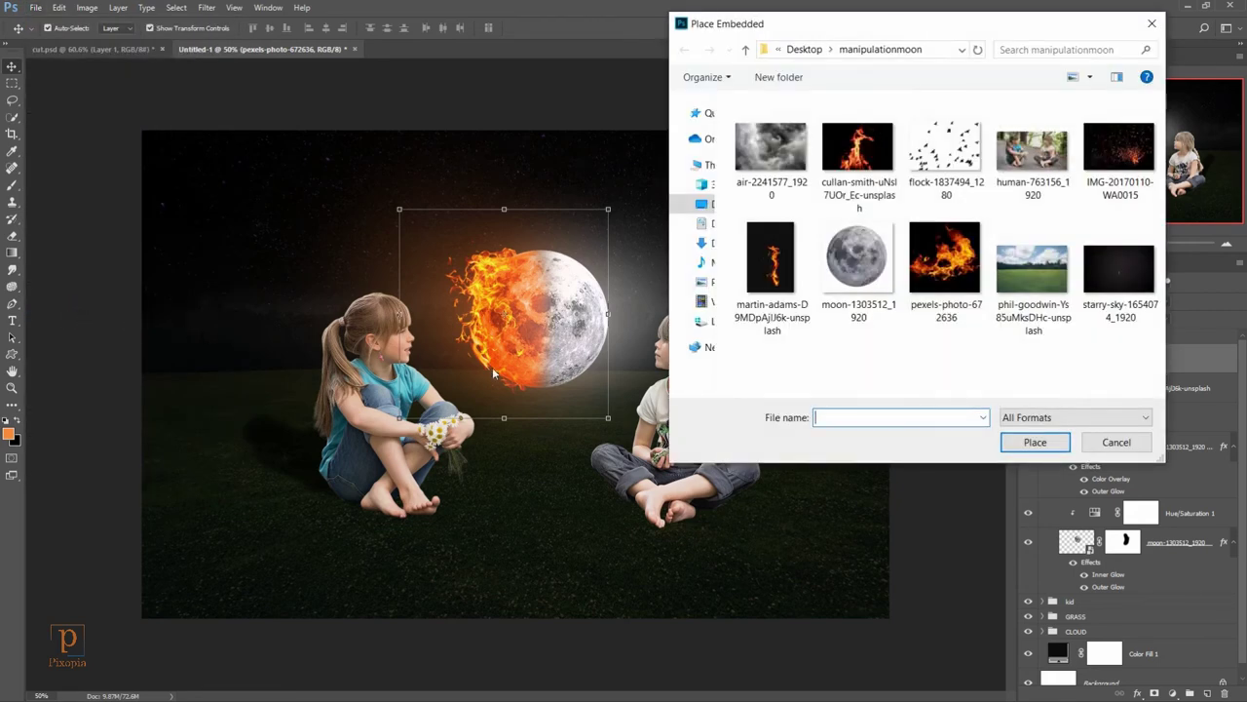
click(1100, 160)
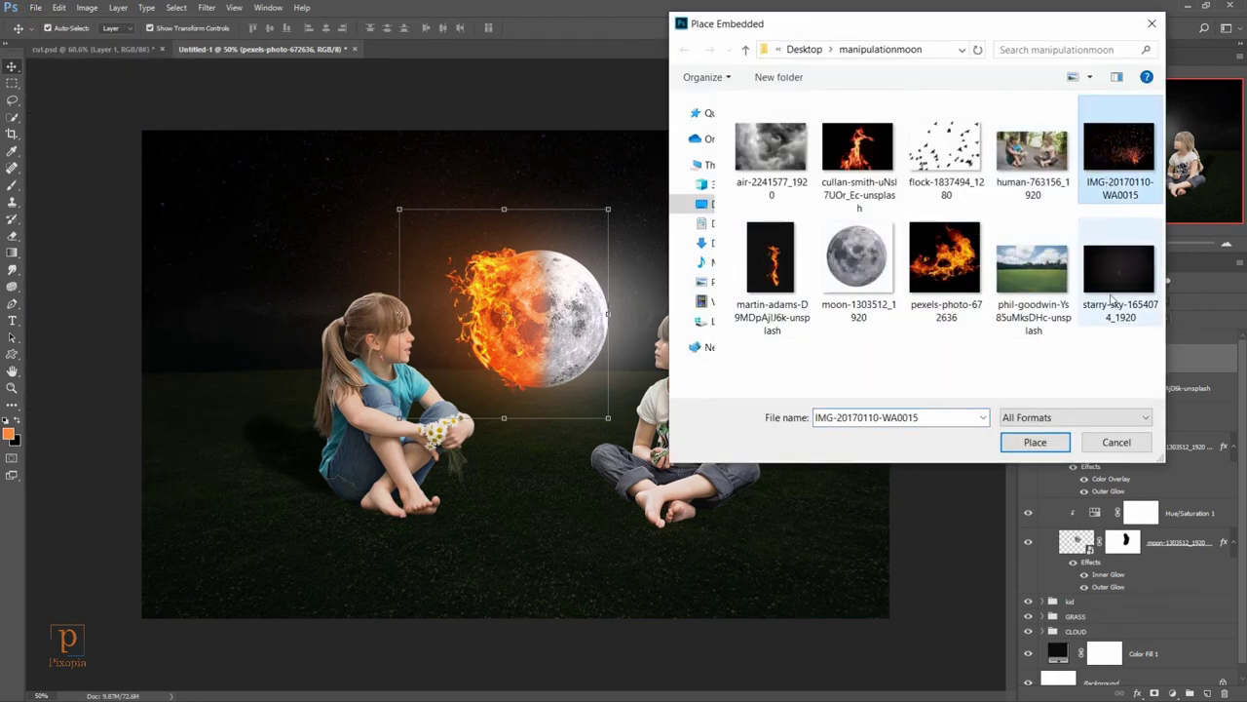
click(1035, 441)
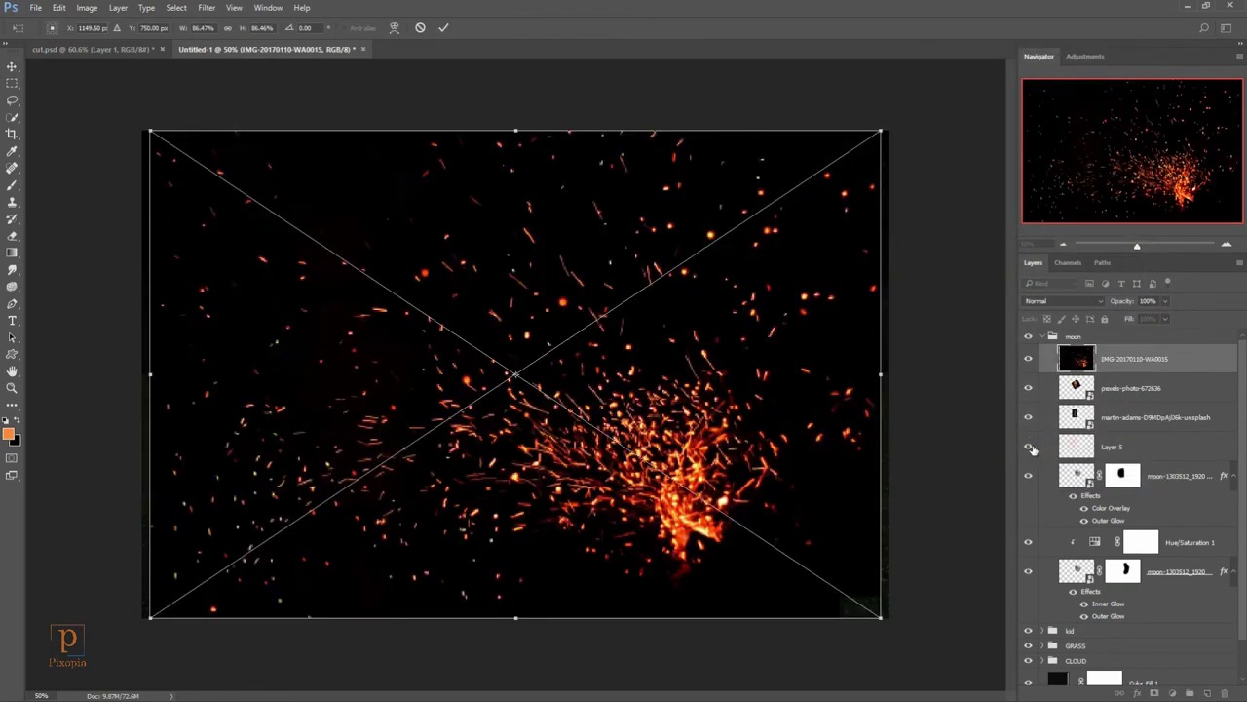
click(1071, 302)
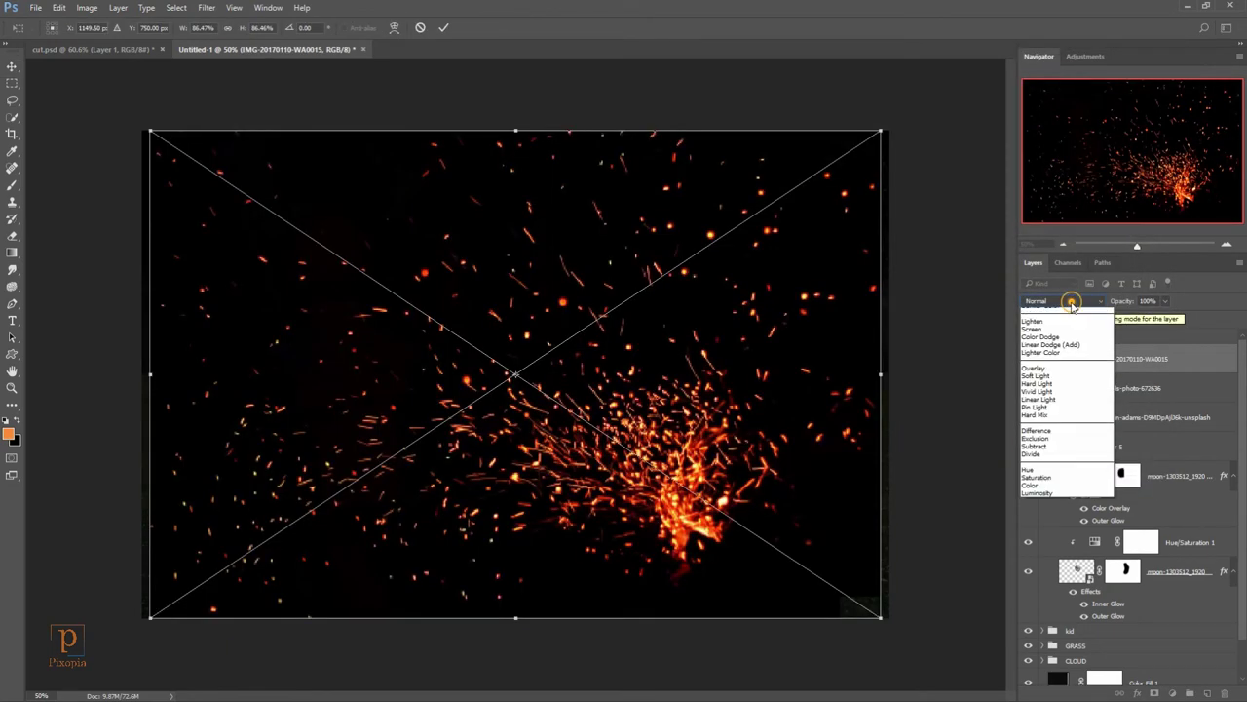
click(1043, 386)
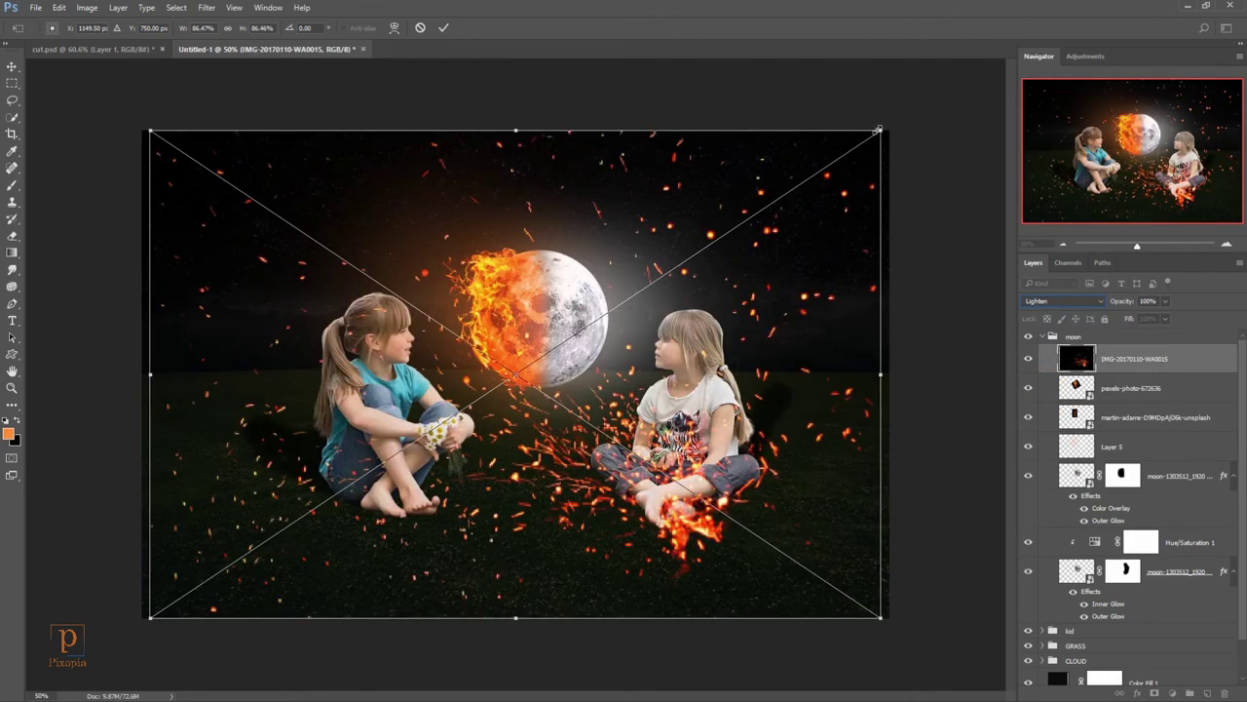
Step: Shrink the sparks, rotate them about 28 degrees, and position them over the moon's left edge
mouse_move(878, 130)
mouse_down()
mouse_move(709, 321)
mouse_move(687, 292)
mouse_up()
drag(711, 371, 672, 506)
drag(484, 301, 484, 304)
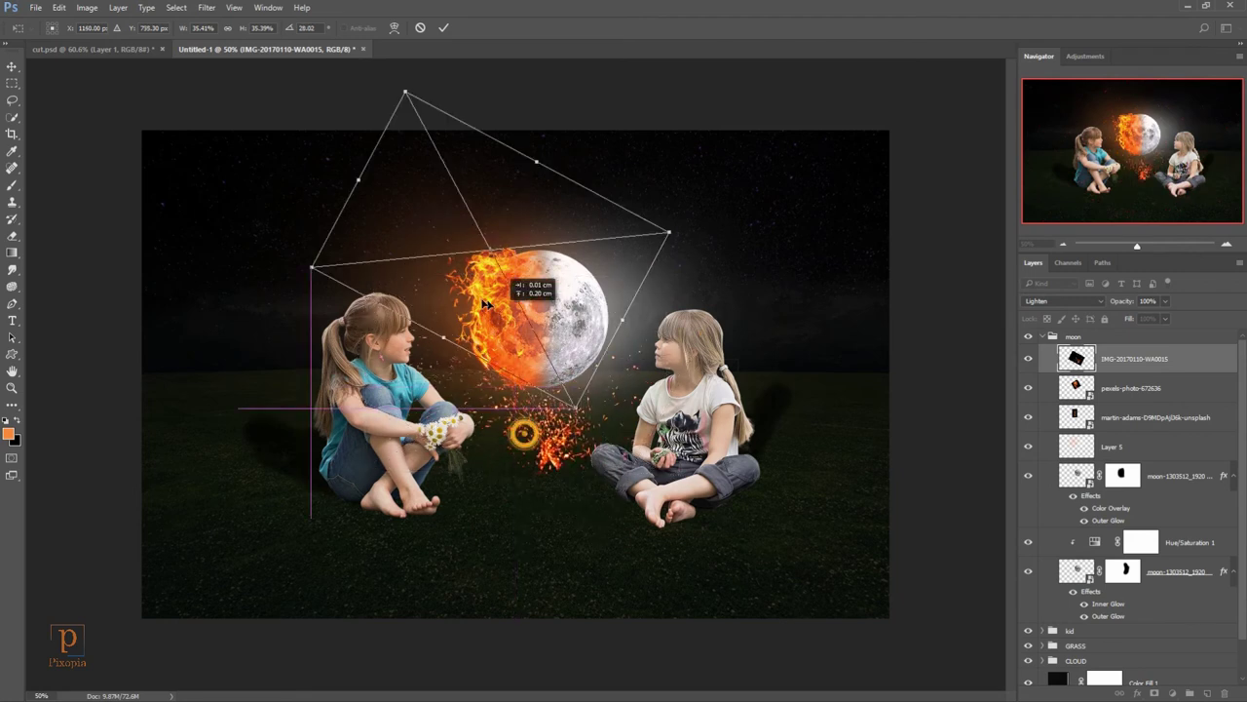
drag(669, 232, 619, 238)
drag(488, 309, 502, 344)
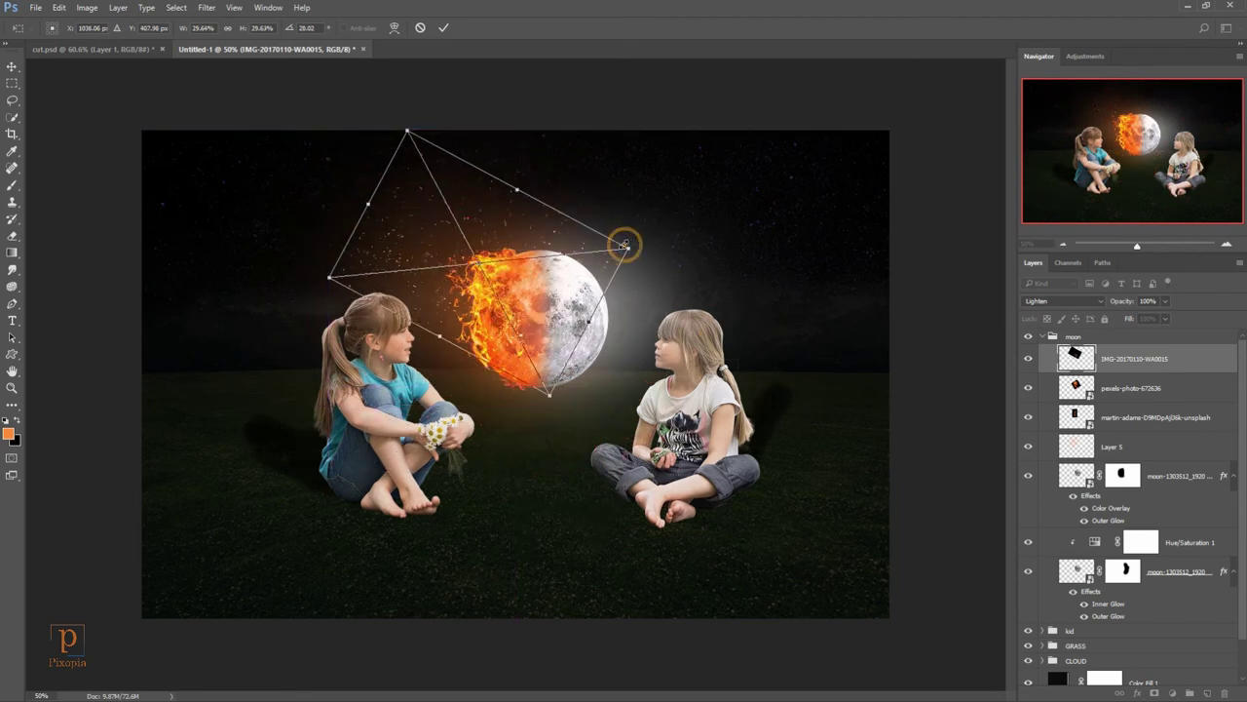
click(443, 27)
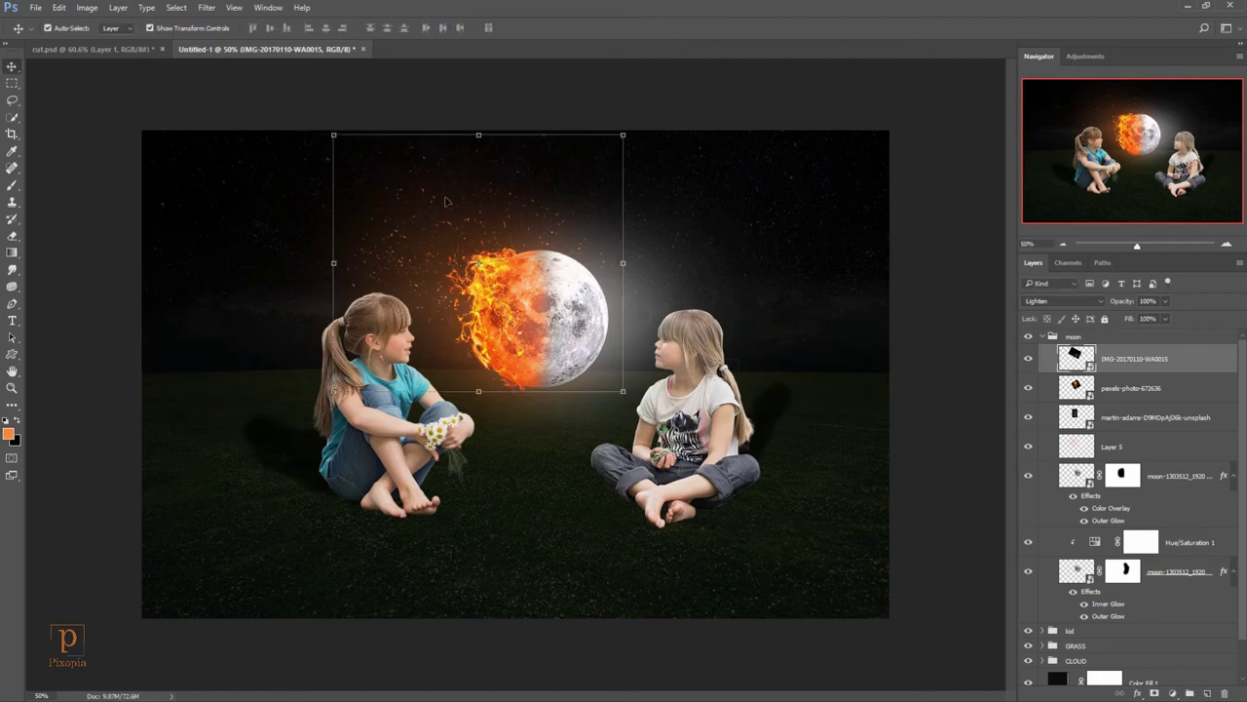
Step: Rasterize the sparks layer via the standard Eraser and set eraser opacity to 57%
click(14, 235)
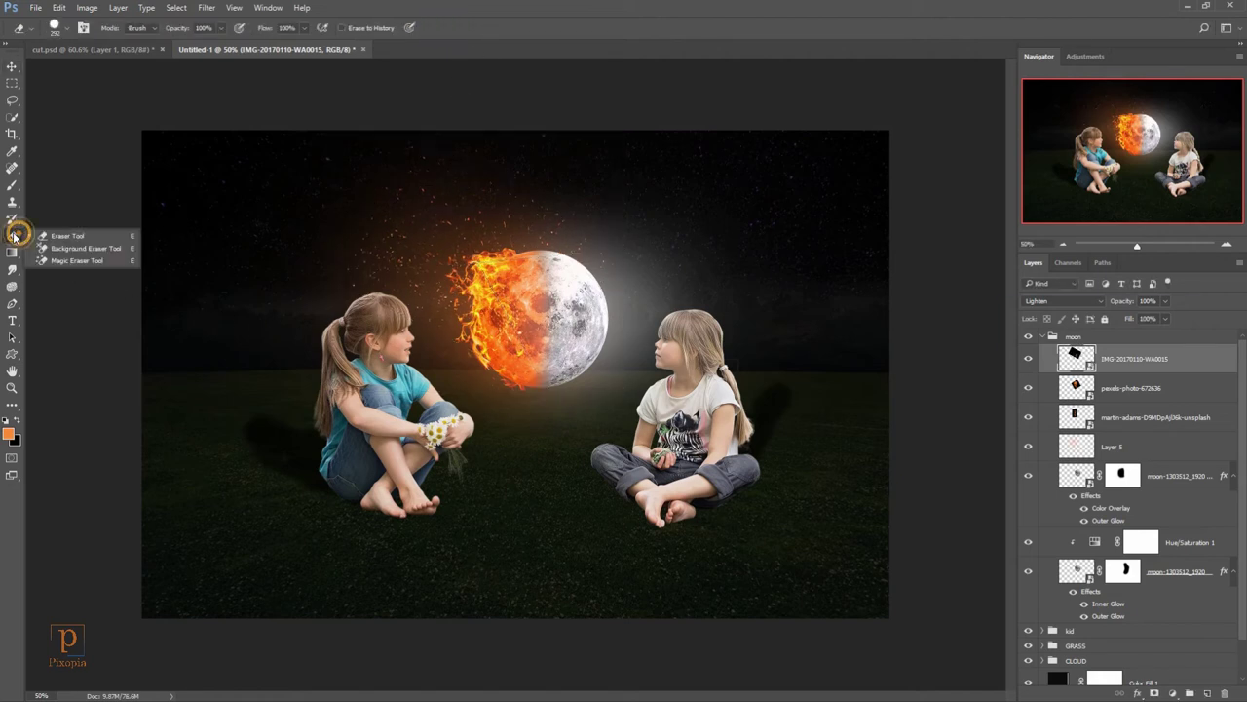
click(66, 236)
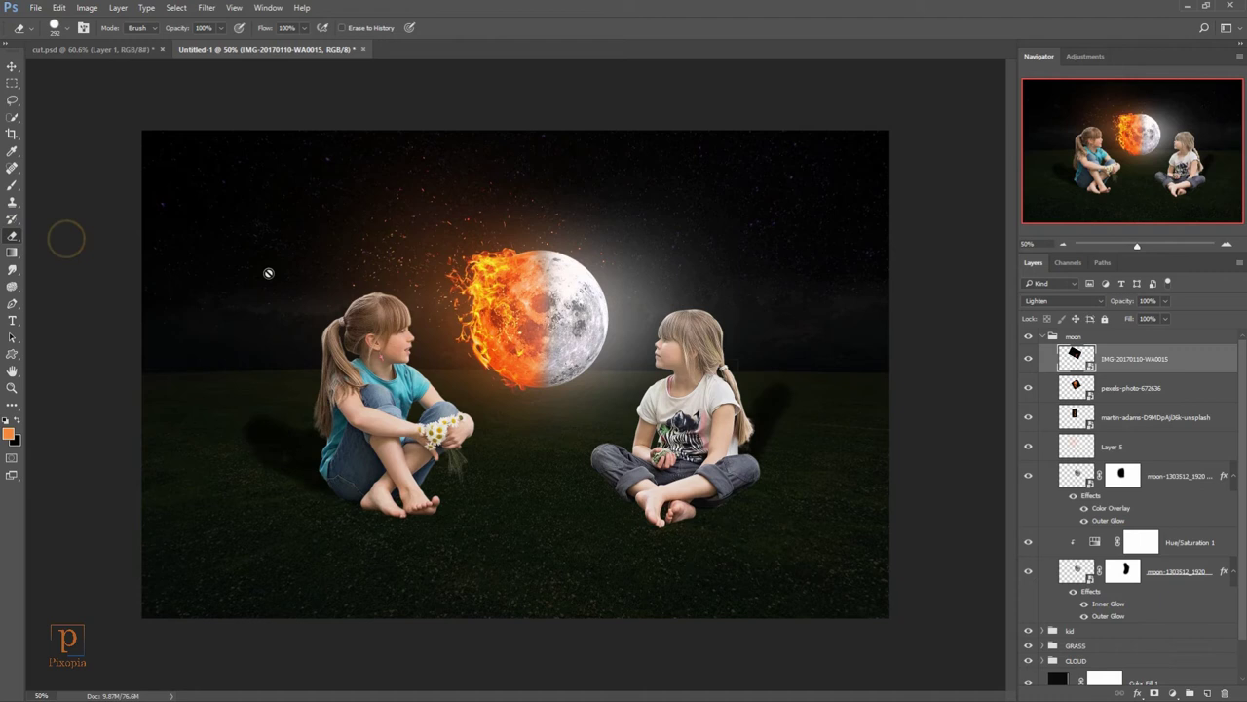
click(355, 284)
click(614, 270)
drag(187, 30, 157, 32)
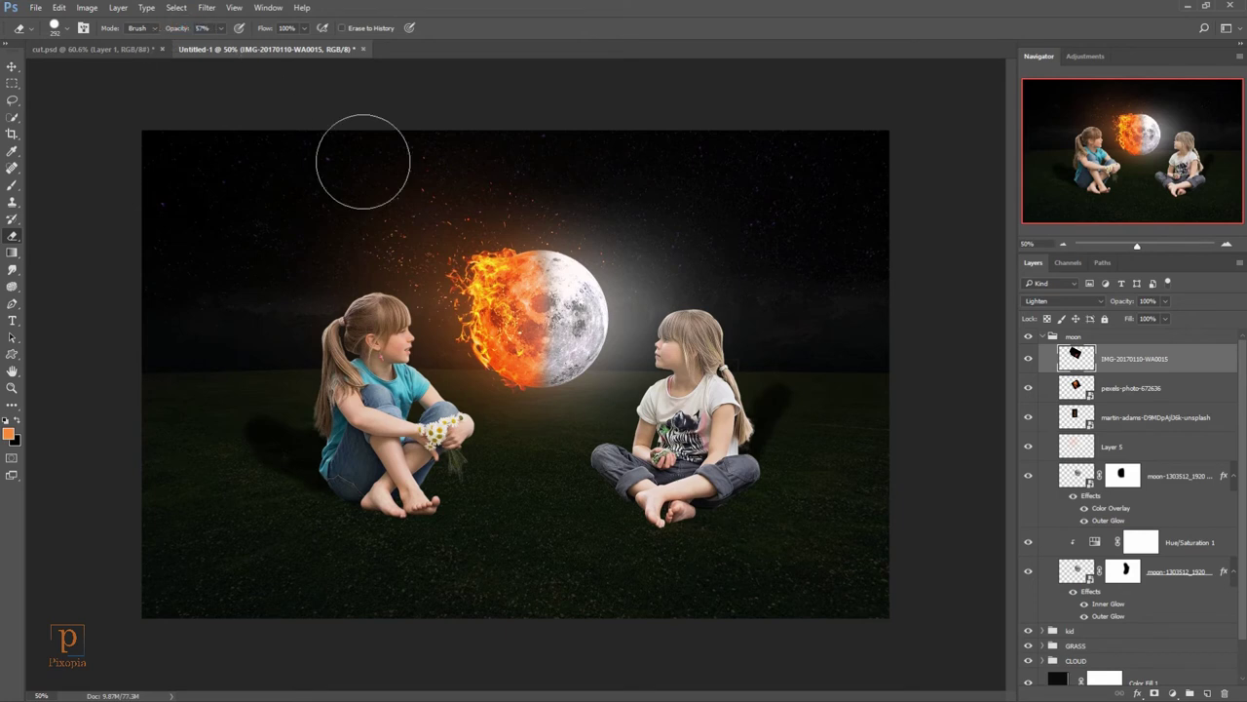
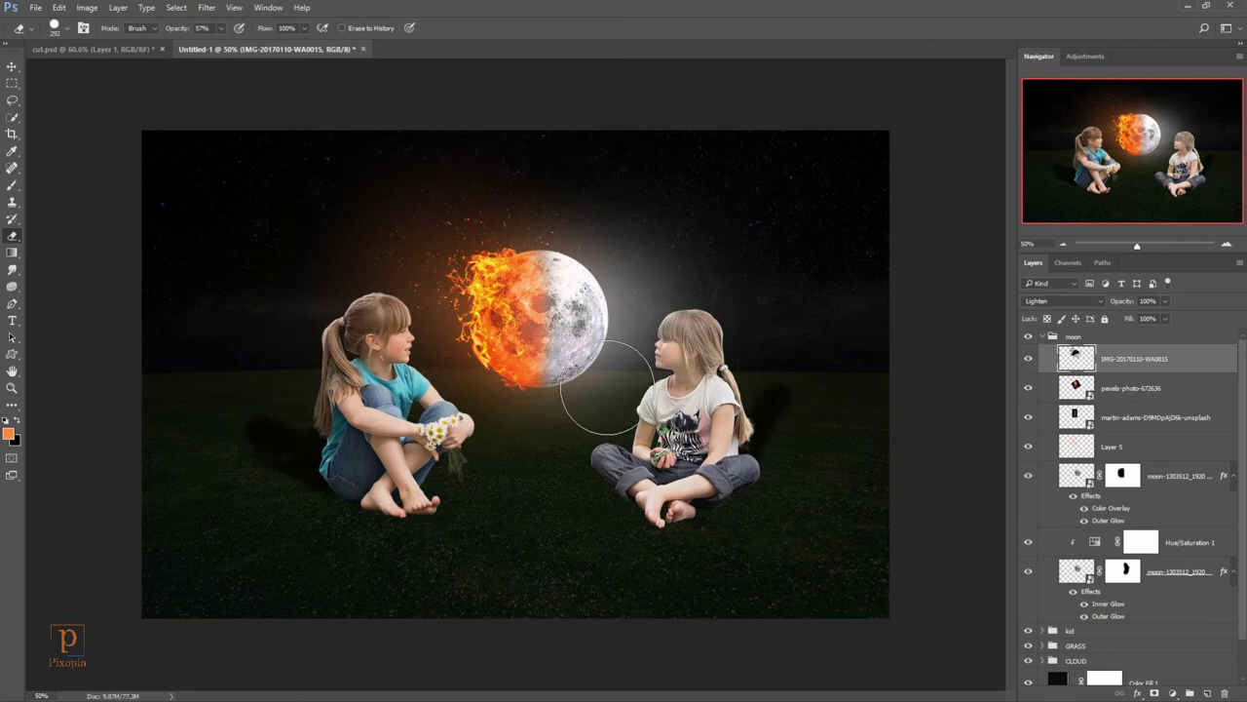
Step: Add an Exposure adjustment clipped to Layer 2 at -3.28 to darken the right girl
click(1041, 336)
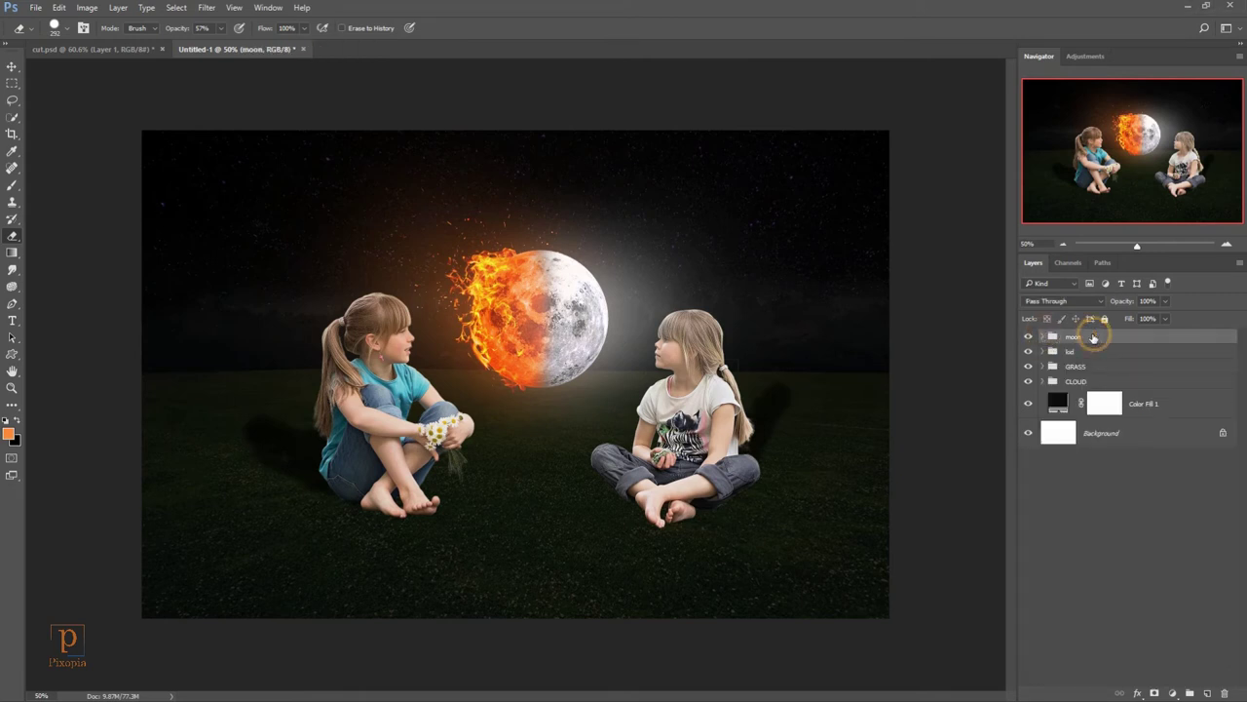
click(1082, 355)
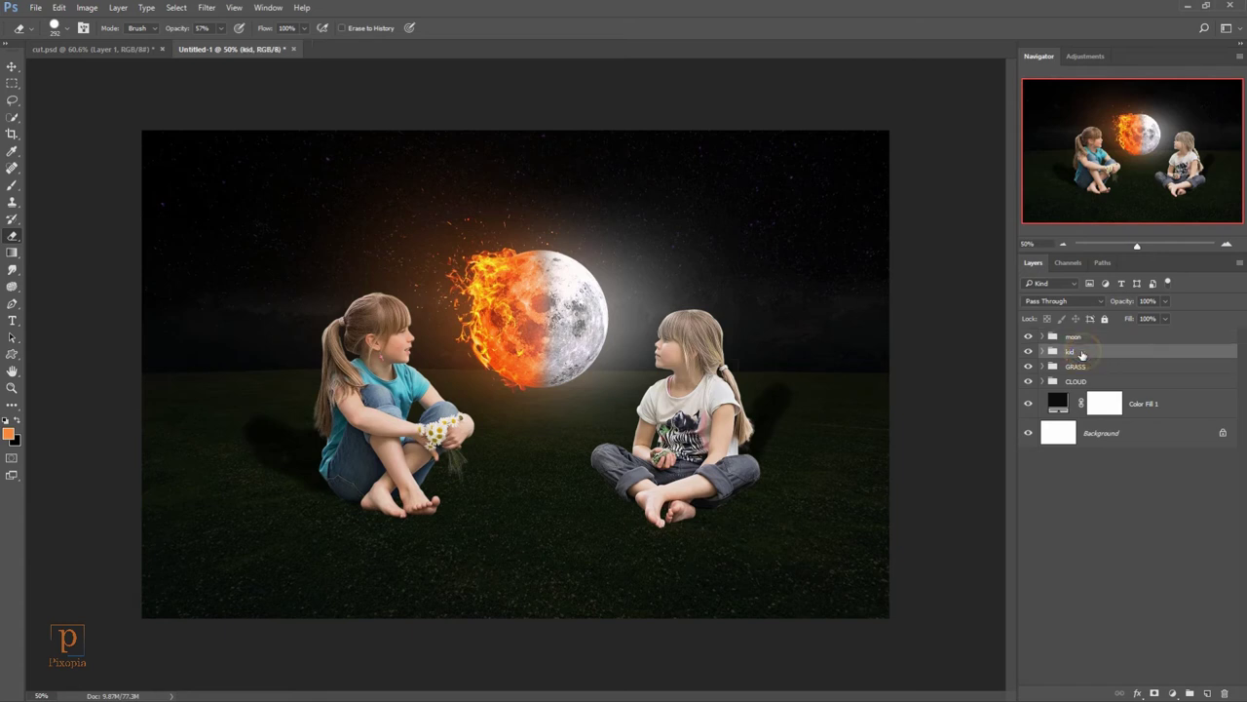
click(1041, 351)
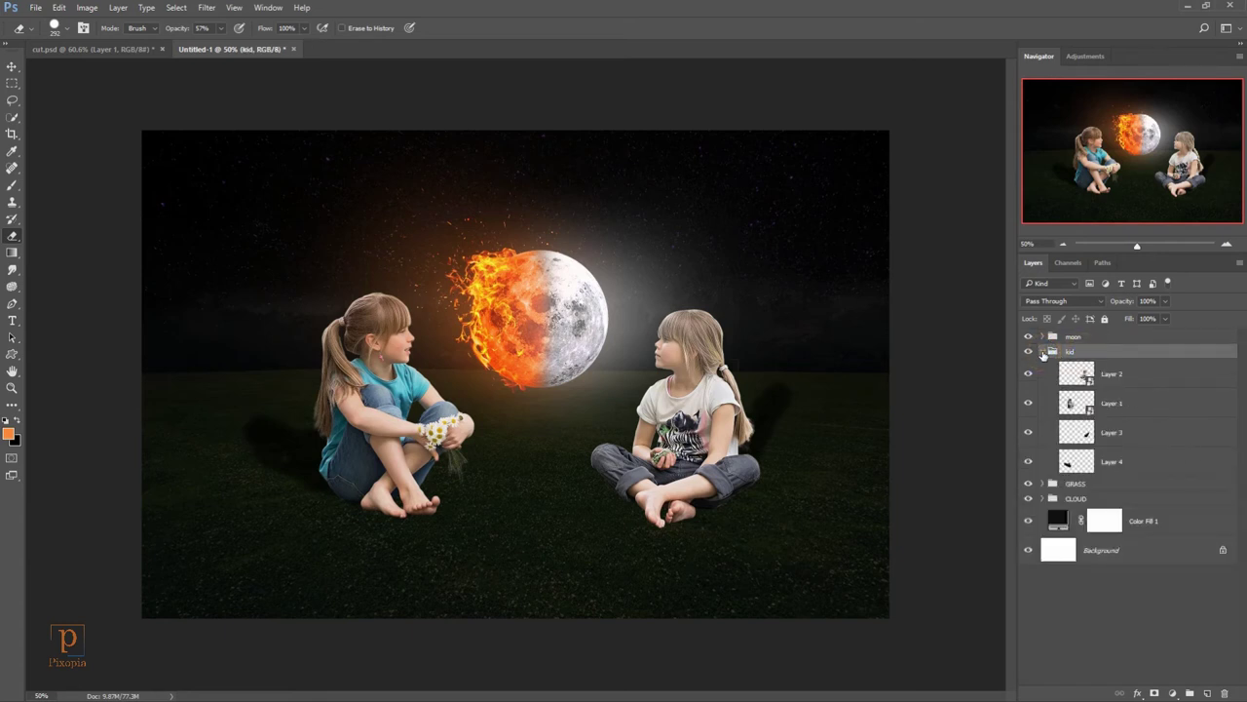
click(1125, 376)
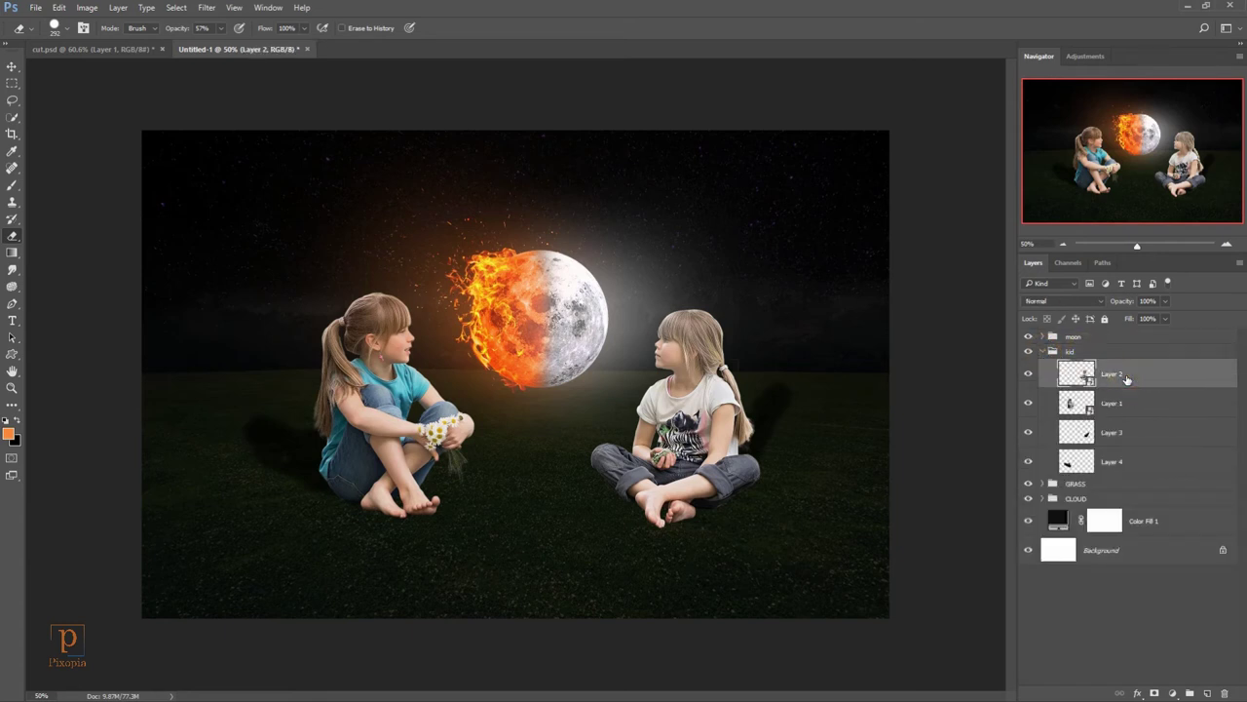
click(1170, 693)
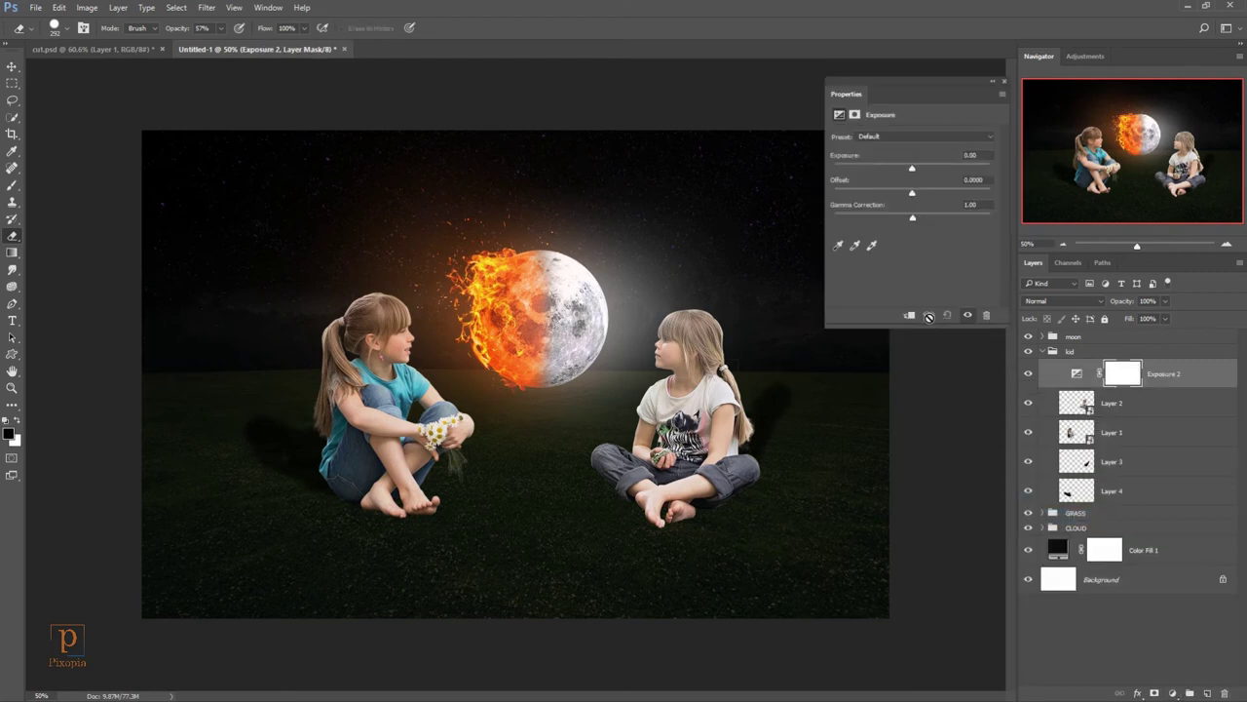
click(910, 316)
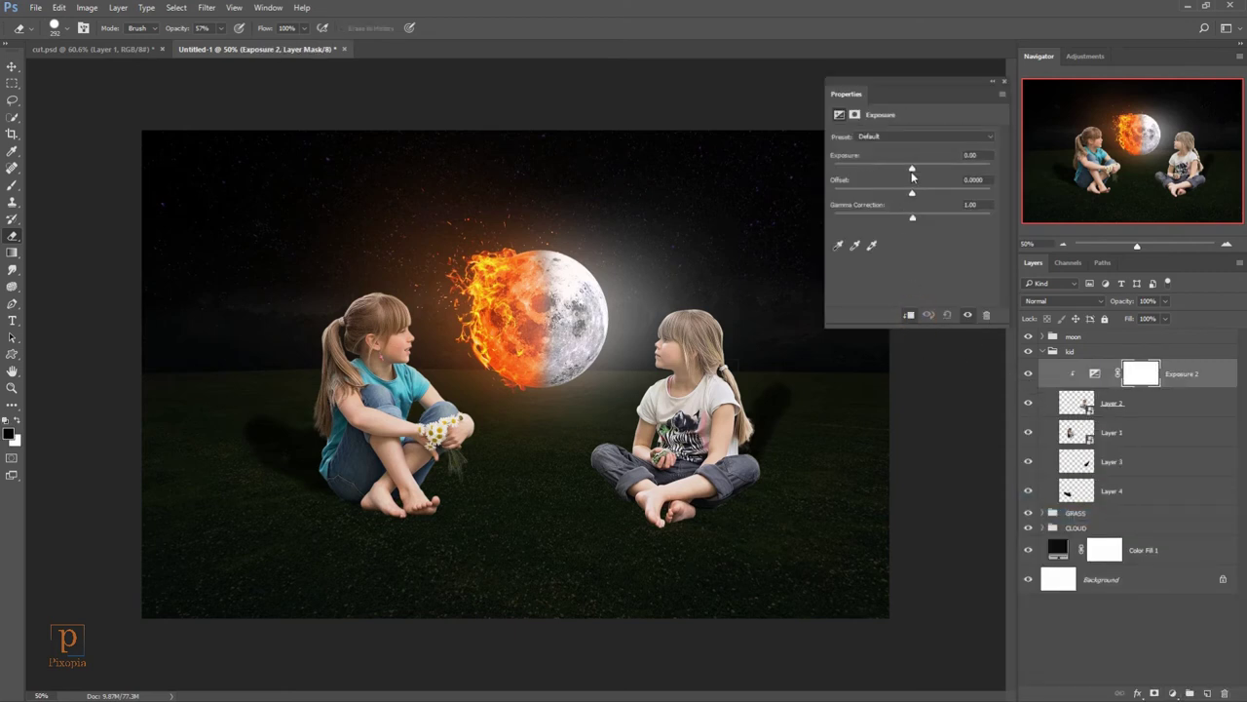
drag(912, 171, 867, 170)
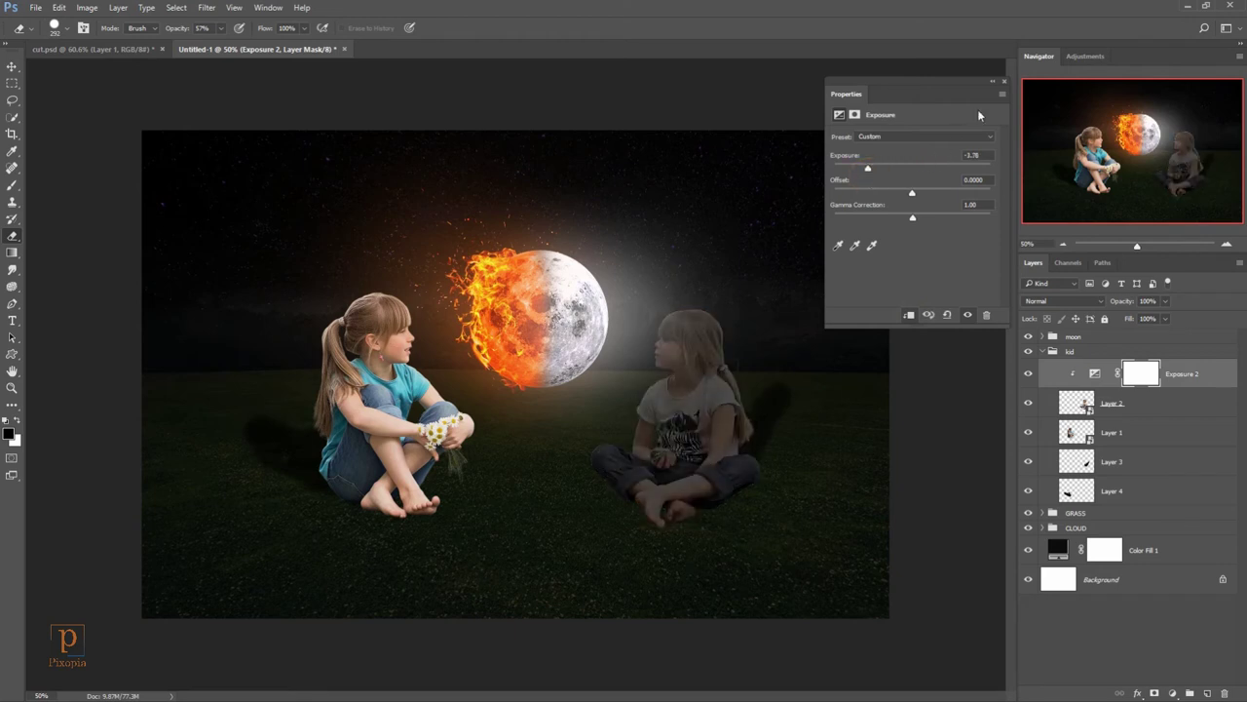
click(1002, 81)
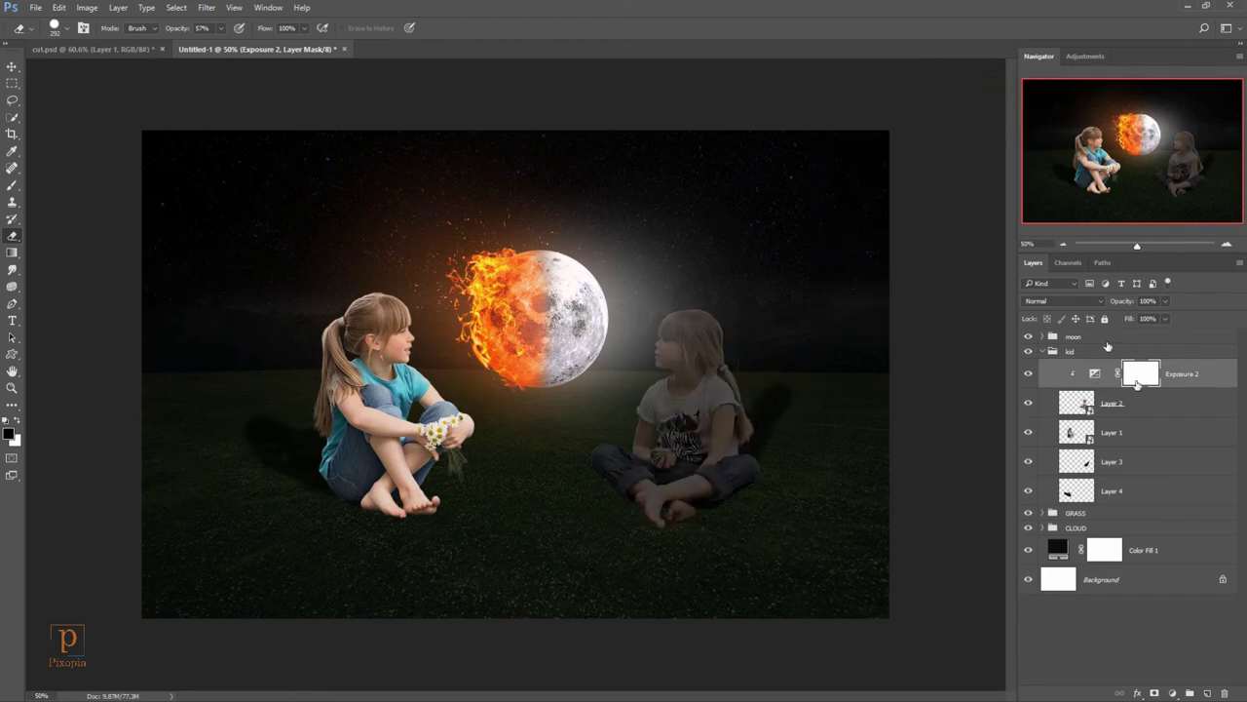
Step: Duplicate the exposure layer, move the copy below Layer 2 and clip it to Layer 1
right_click(1213, 379)
click(1076, 202)
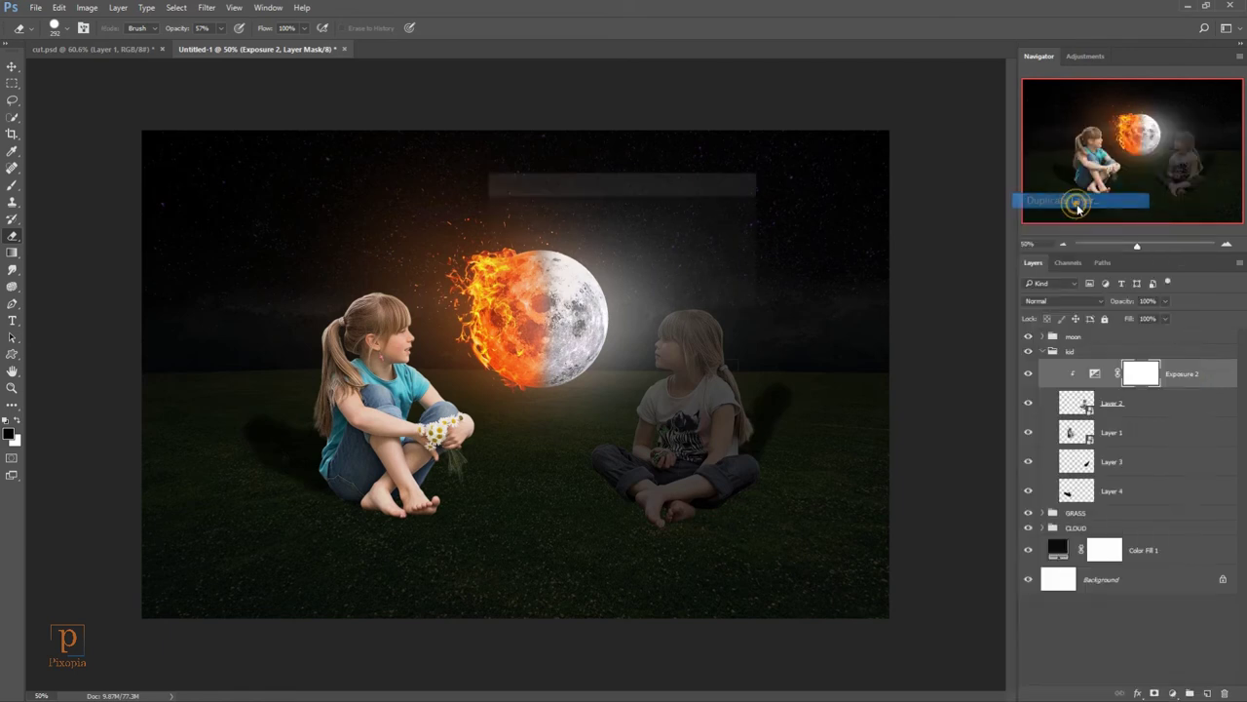
click(753, 214)
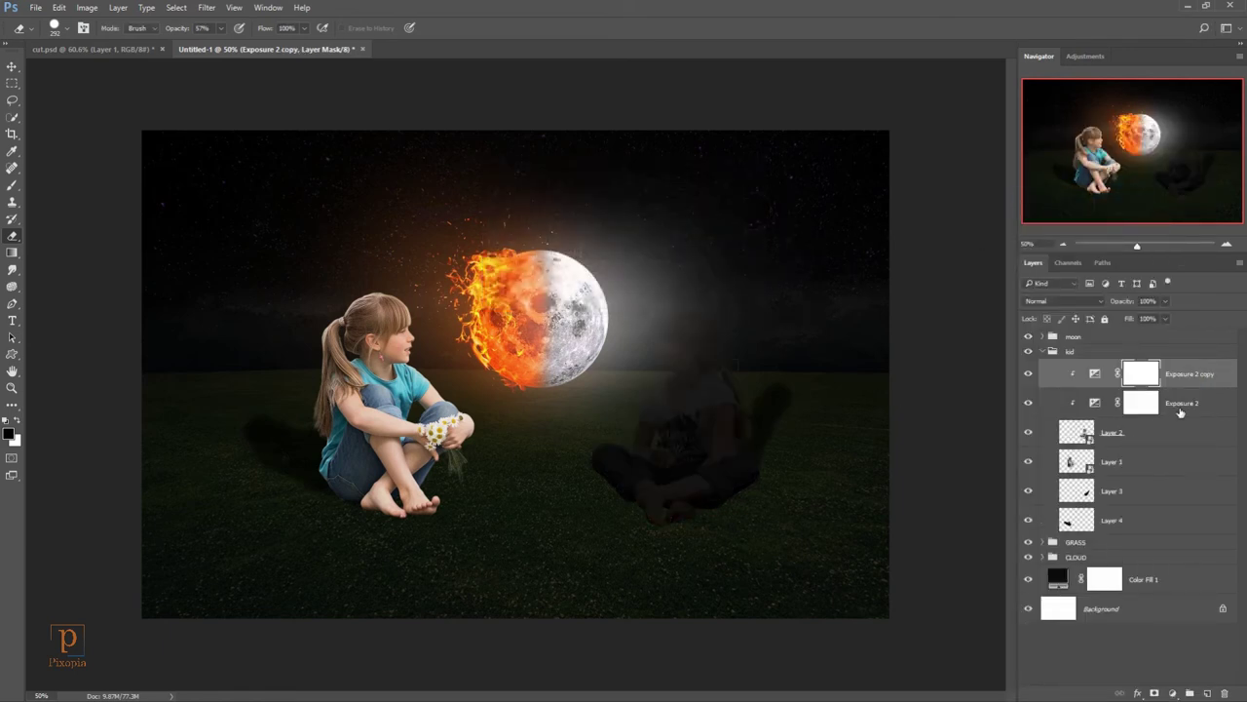
drag(1209, 411, 1209, 457)
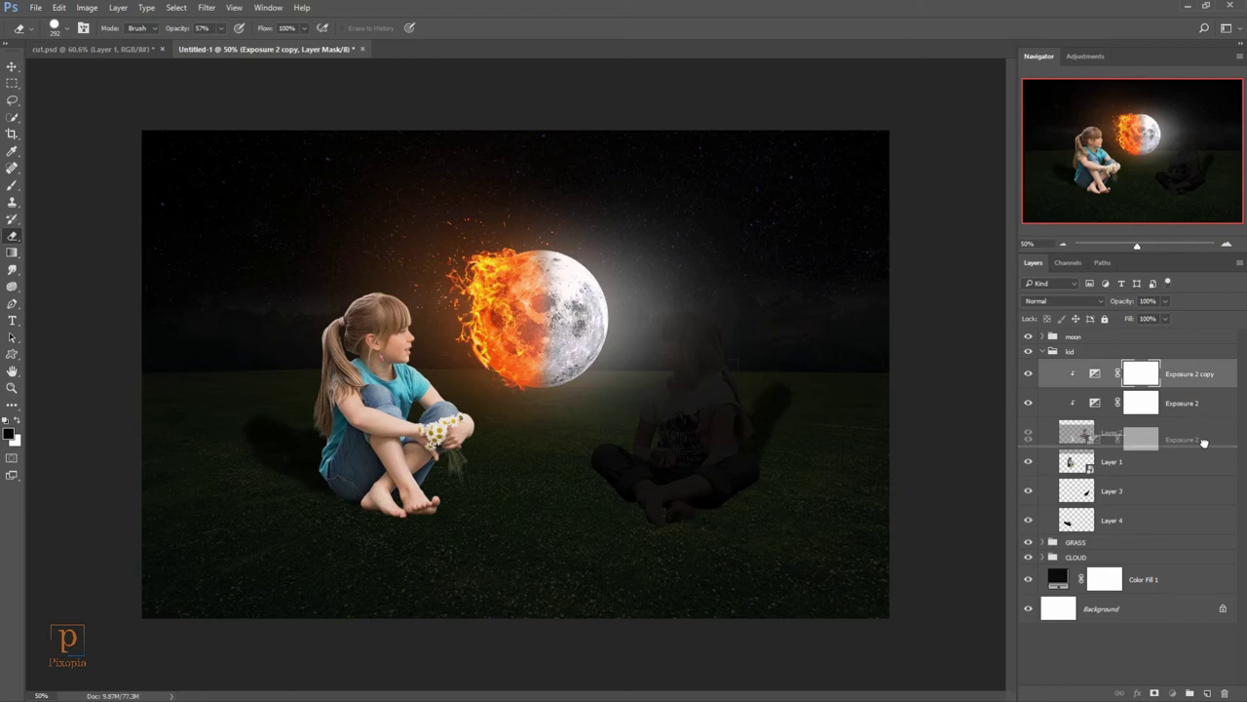
right_click(1210, 436)
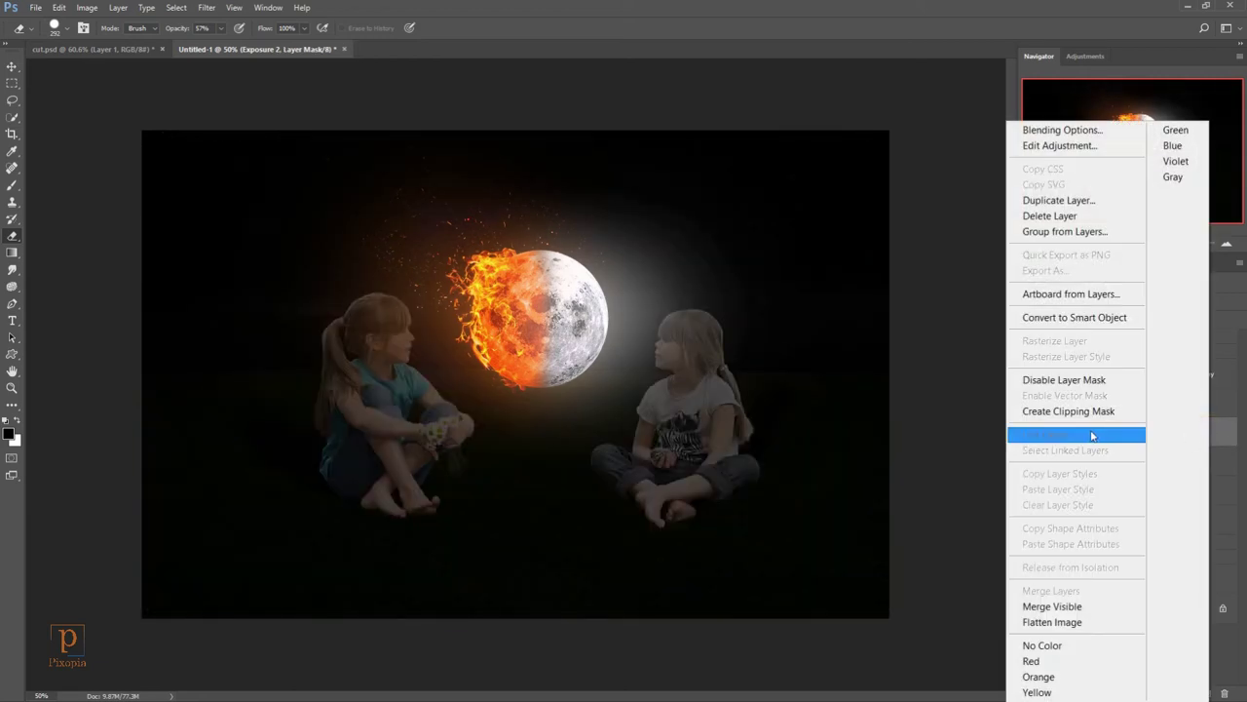
click(1094, 412)
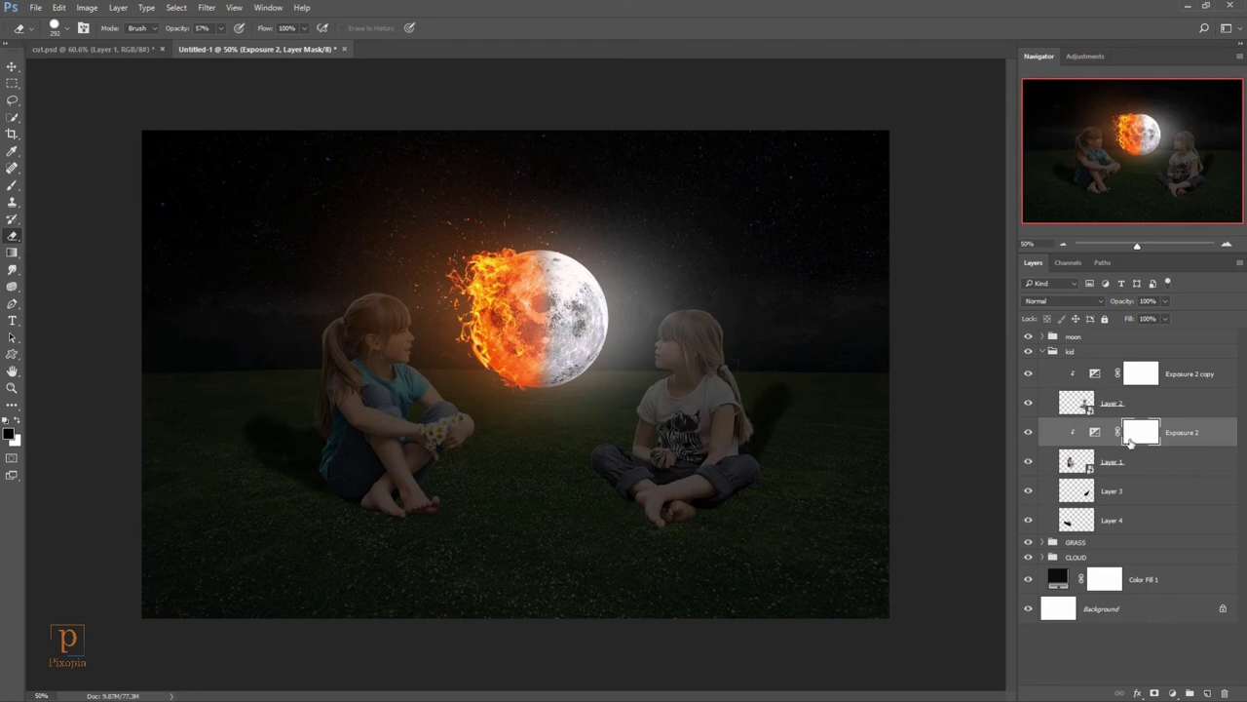
Step: Add a colorized Hue/Saturation layer clipped to Layer 1 with hue 20 and saturation 70
click(1173, 692)
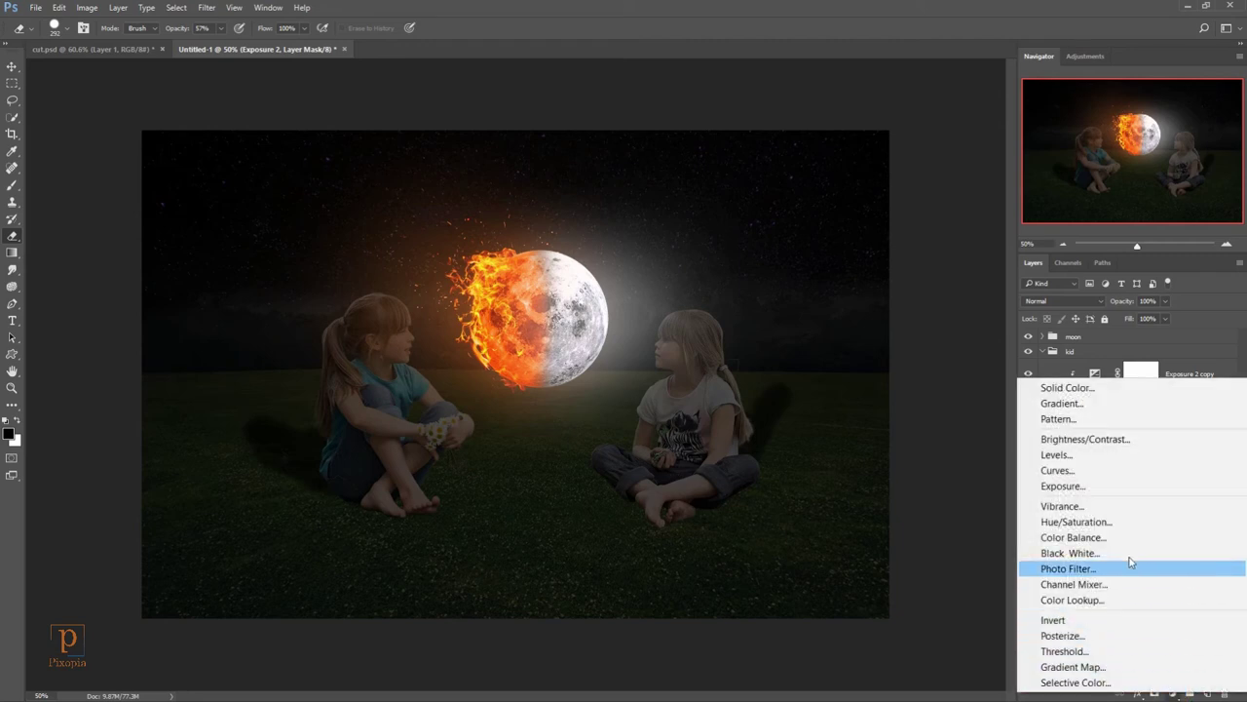
click(1123, 526)
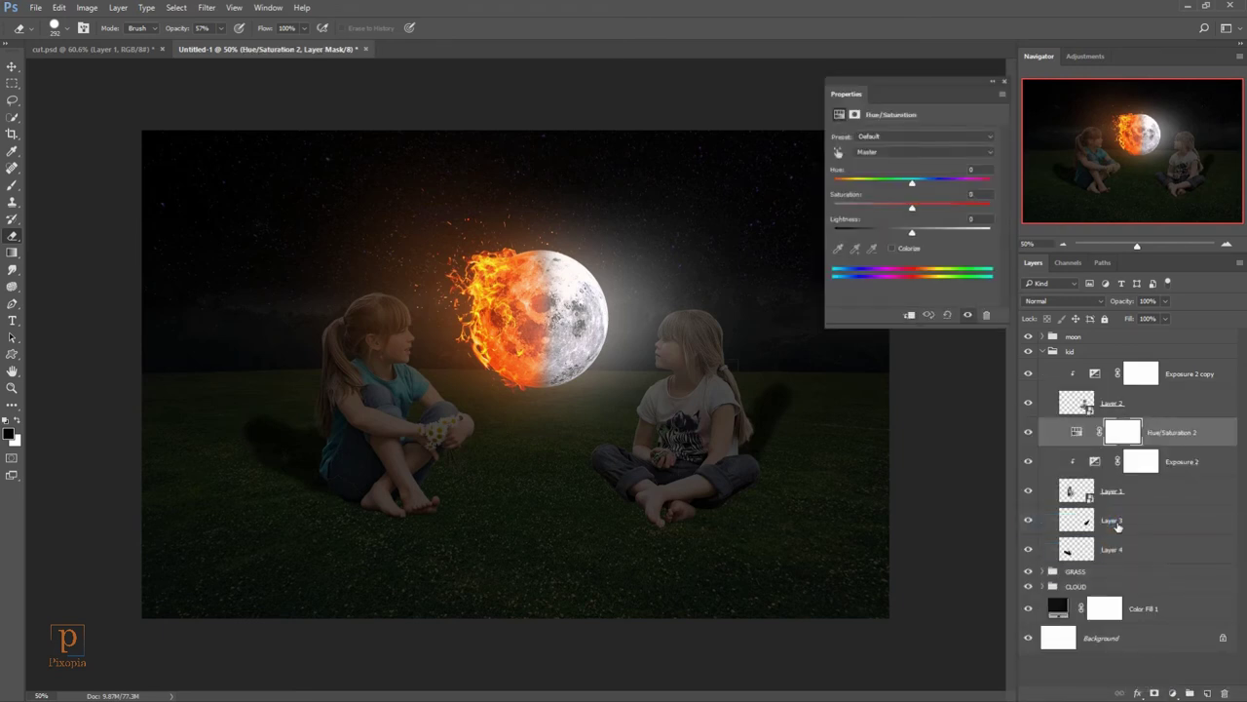
click(907, 317)
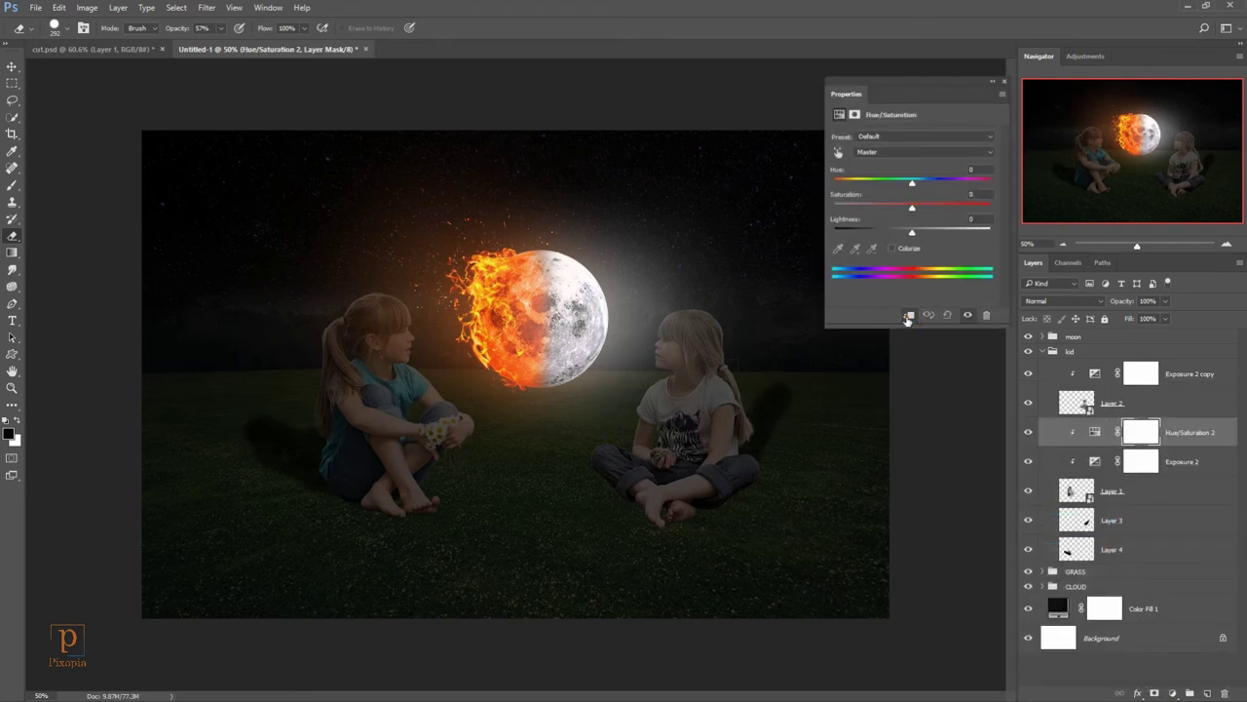
click(891, 248)
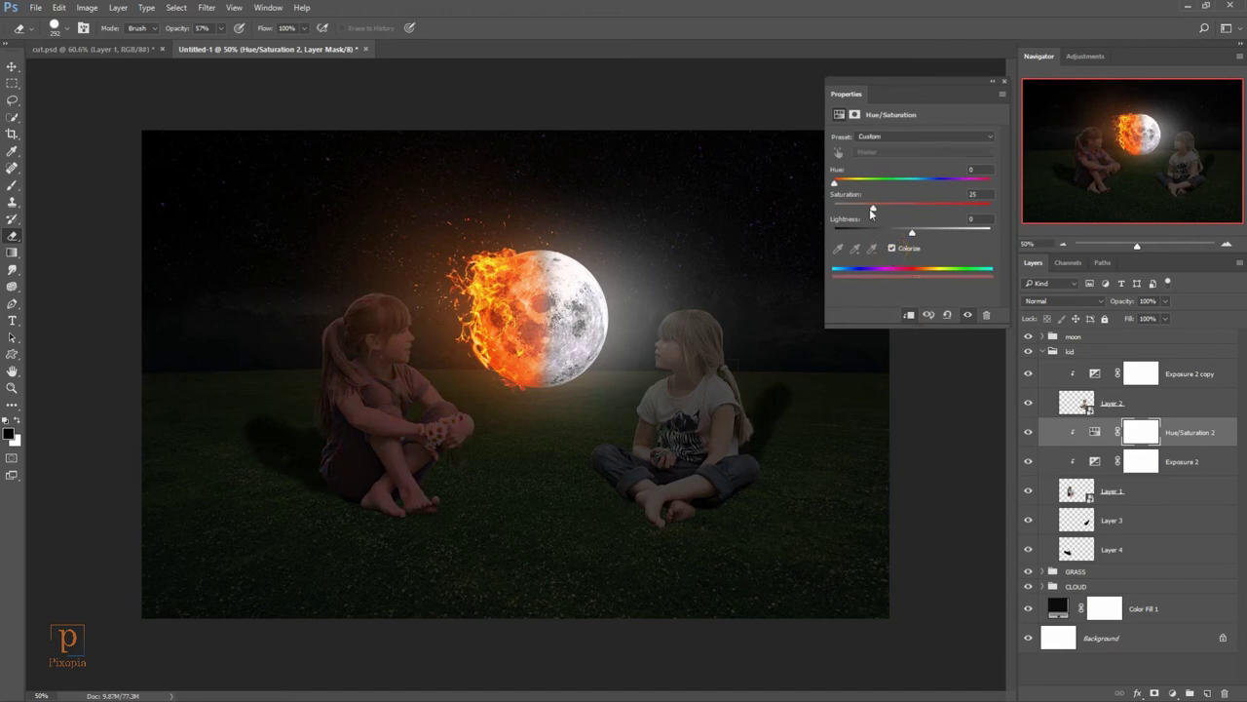
drag(874, 208, 916, 211)
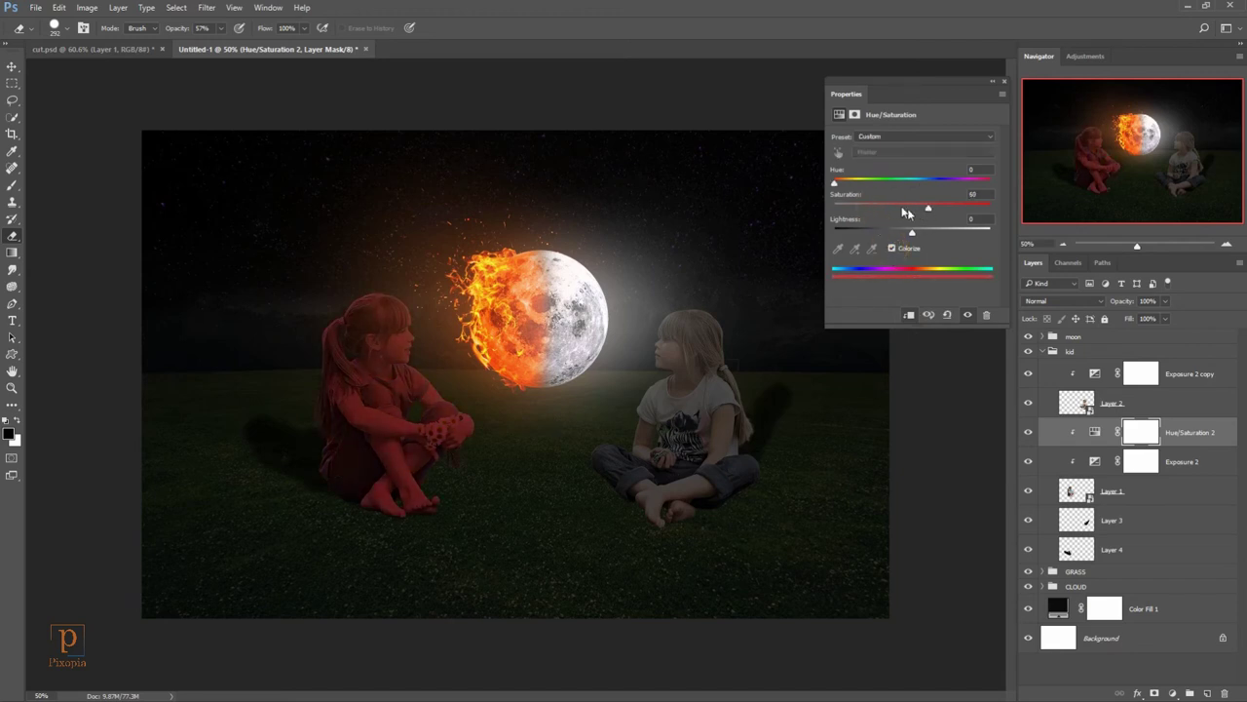
drag(833, 182, 845, 184)
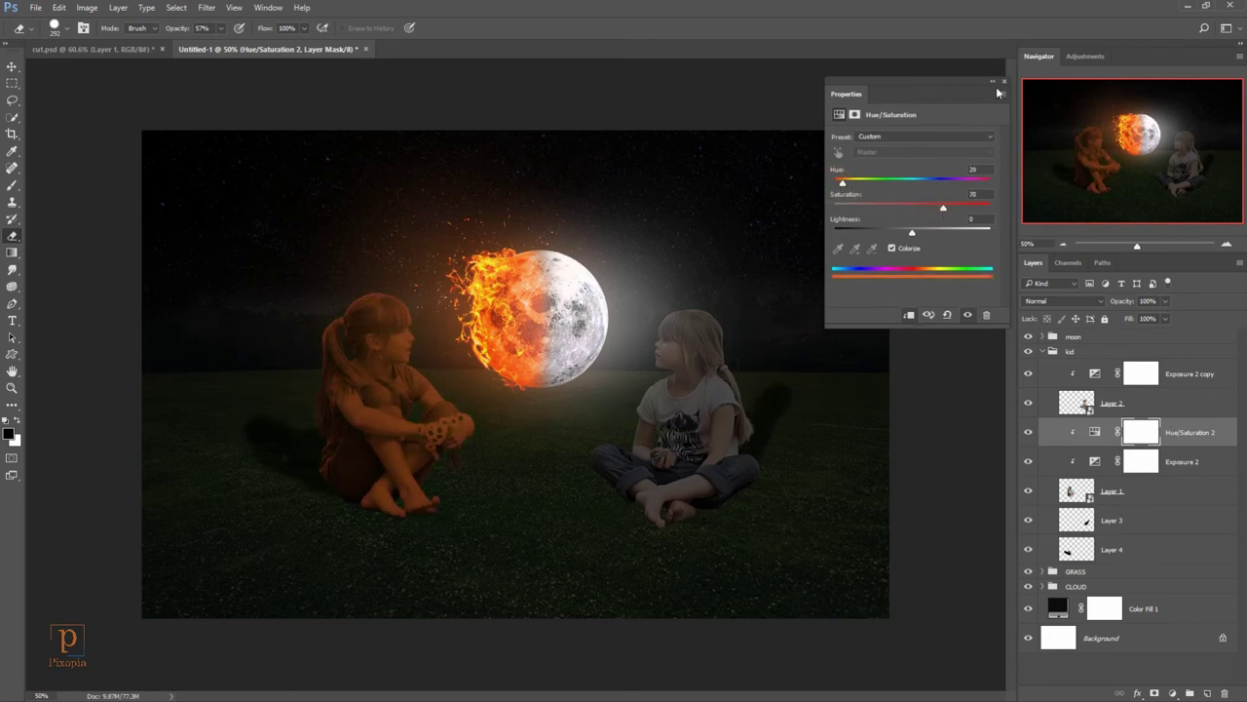
click(1001, 83)
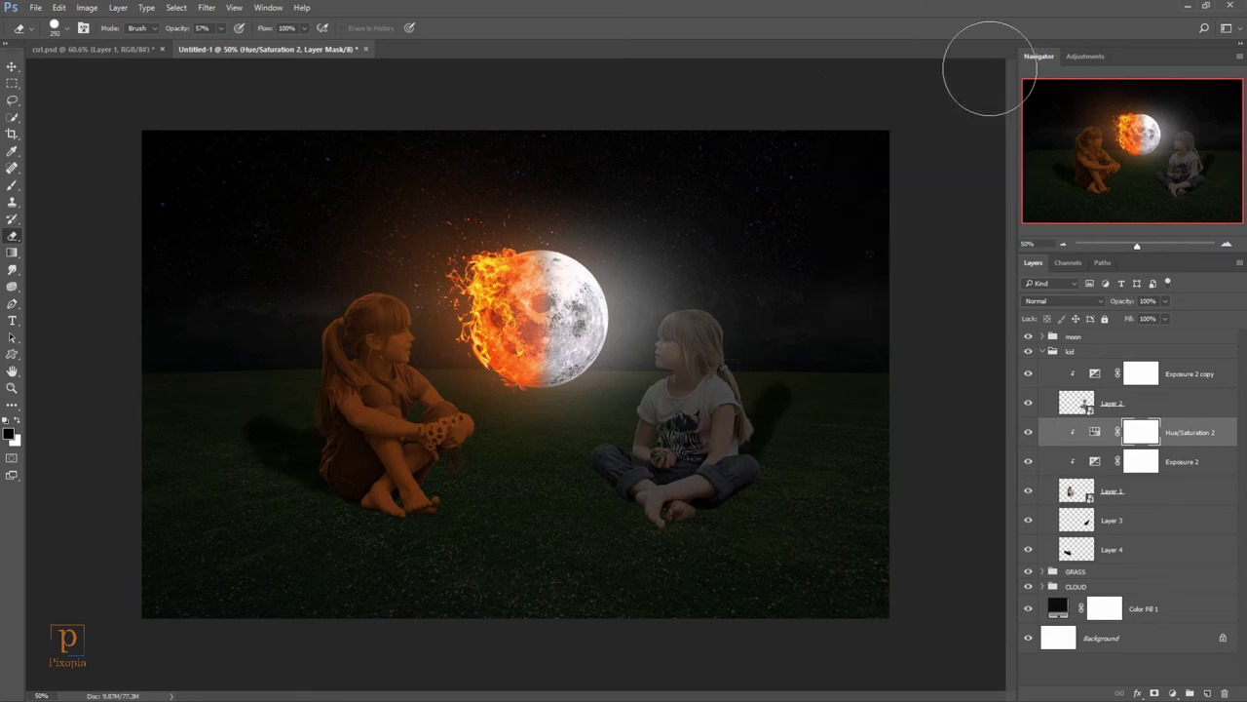
key(4)
scroll(900, 319, up, 1)
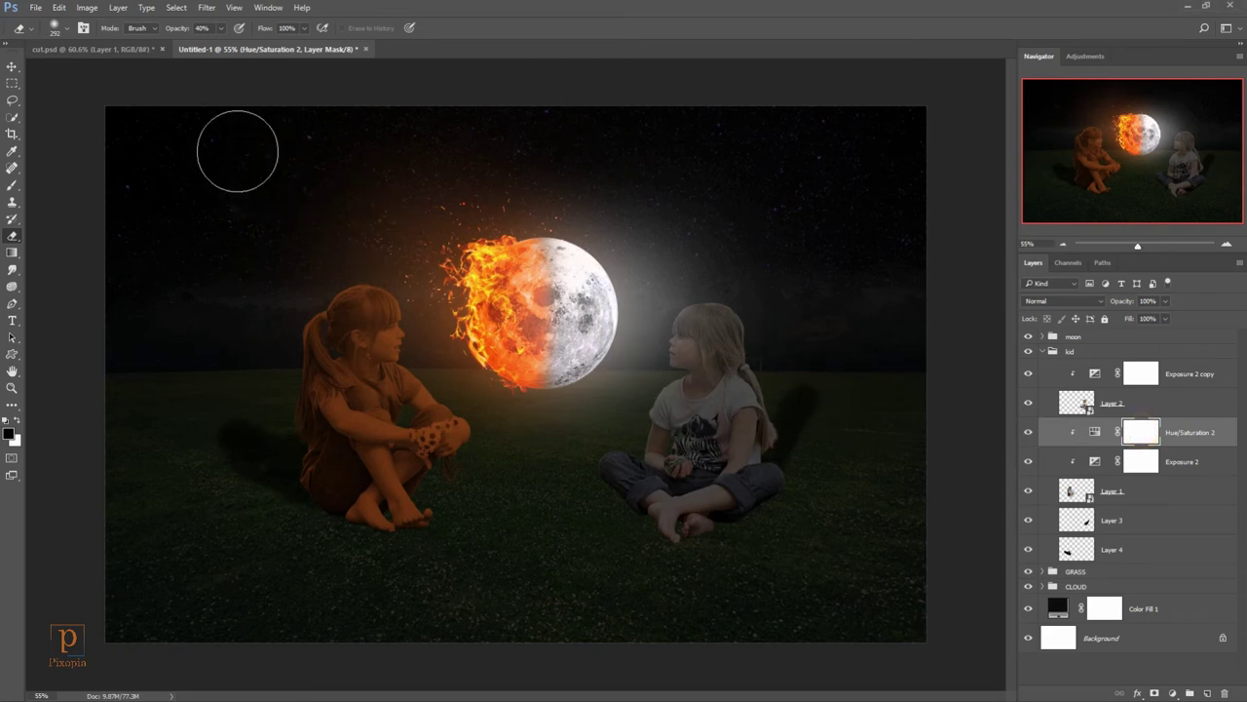
Step: Invert the Hue/Saturation 2 mask to black so the orange tint is hidden
click(90, 8)
mouse_move(114, 47)
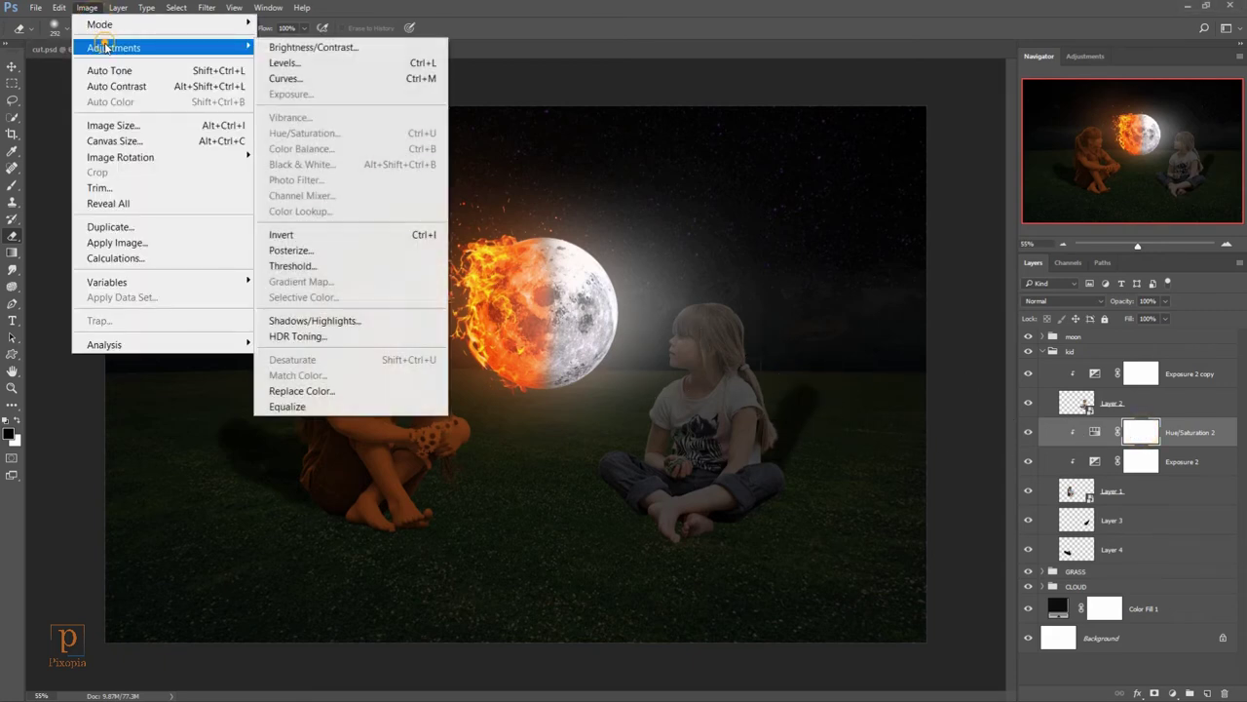
click(293, 234)
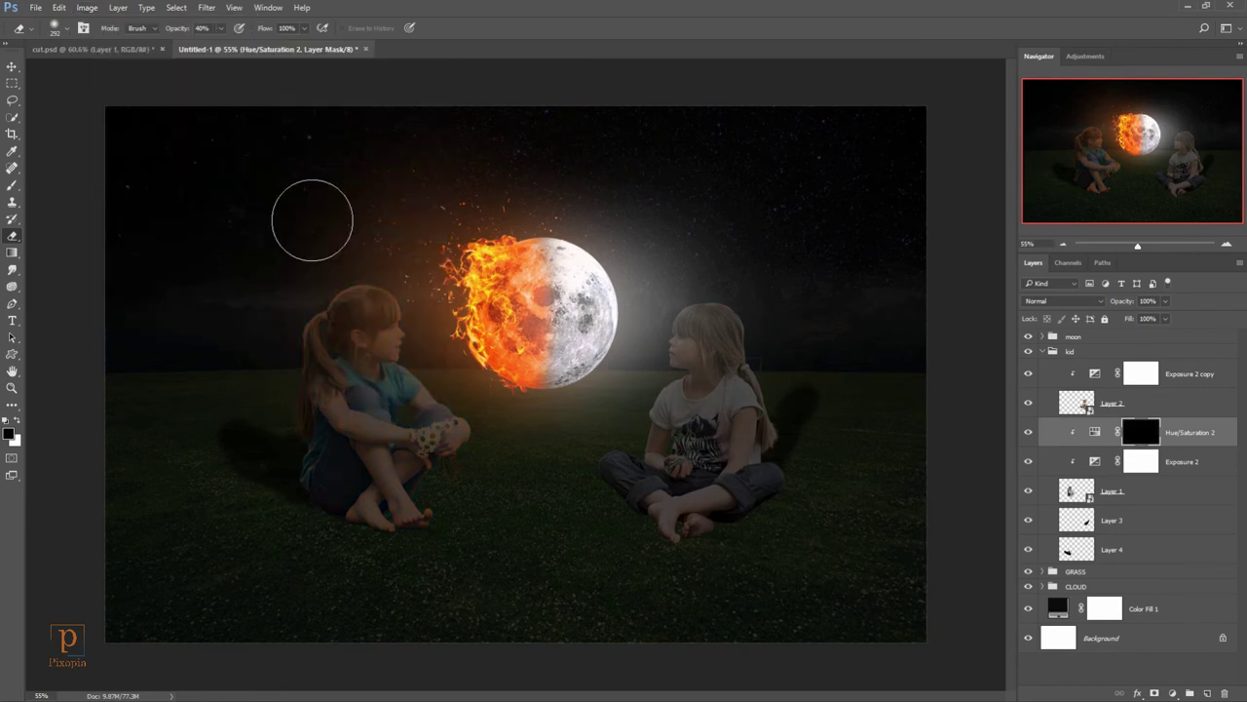
scroll(428, 270, up, 1)
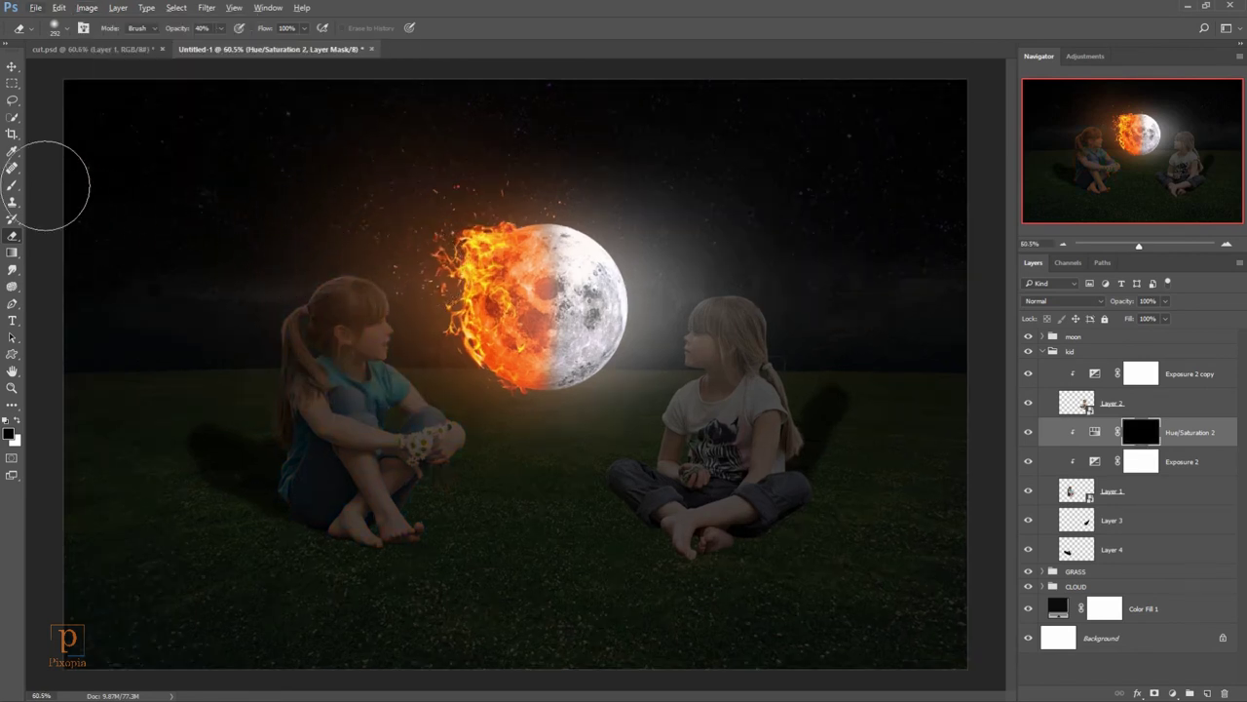
Step: Set up a soft round brush at 16% opacity and target the Exposure 2 mask
click(15, 187)
right_click(443, 178)
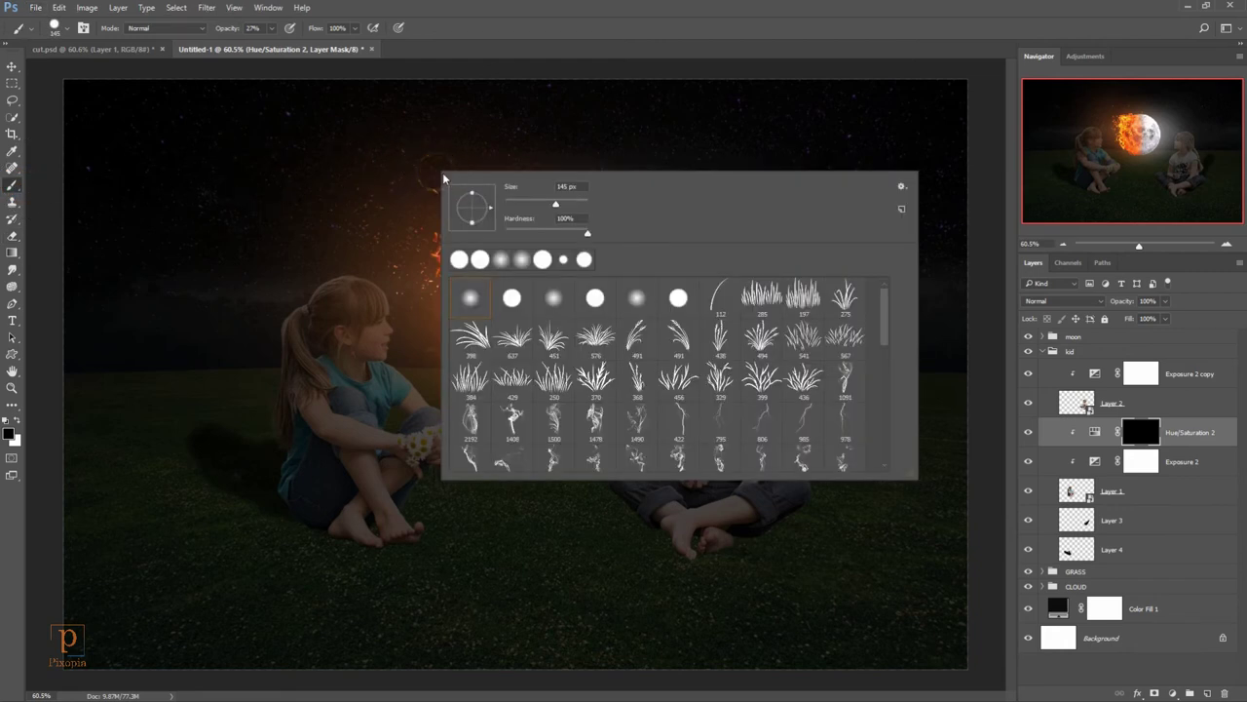
click(463, 303)
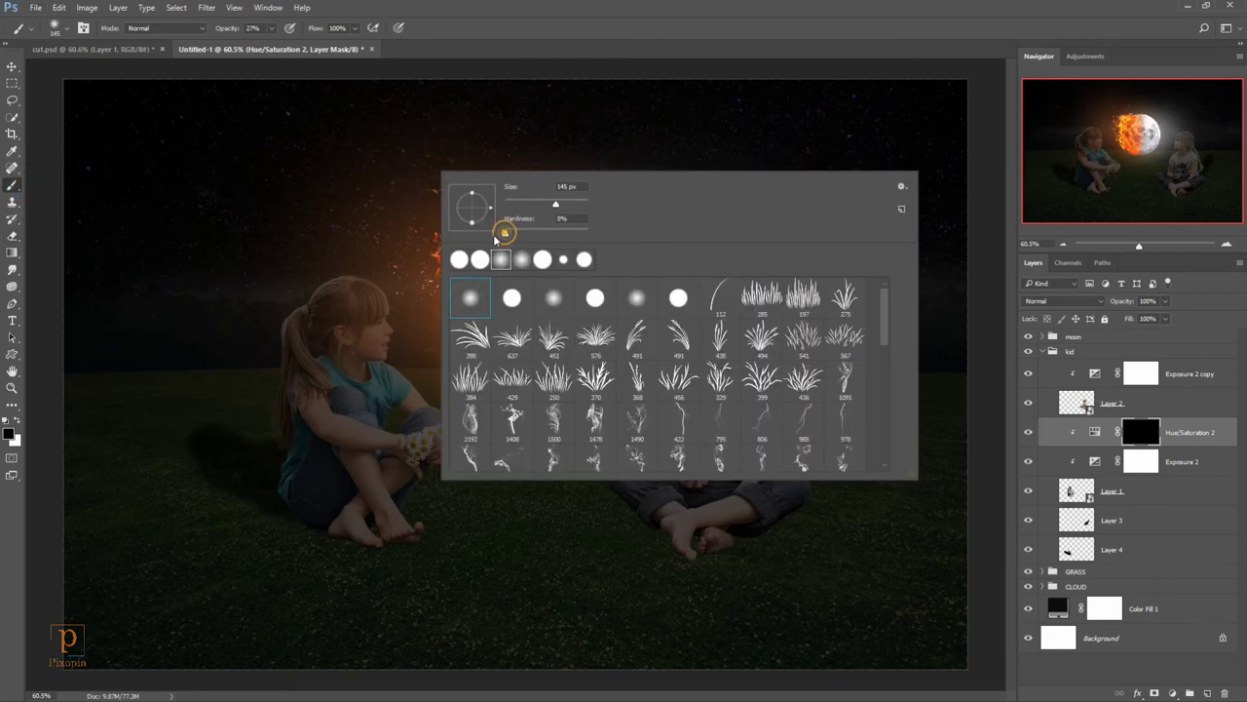
click(232, 29)
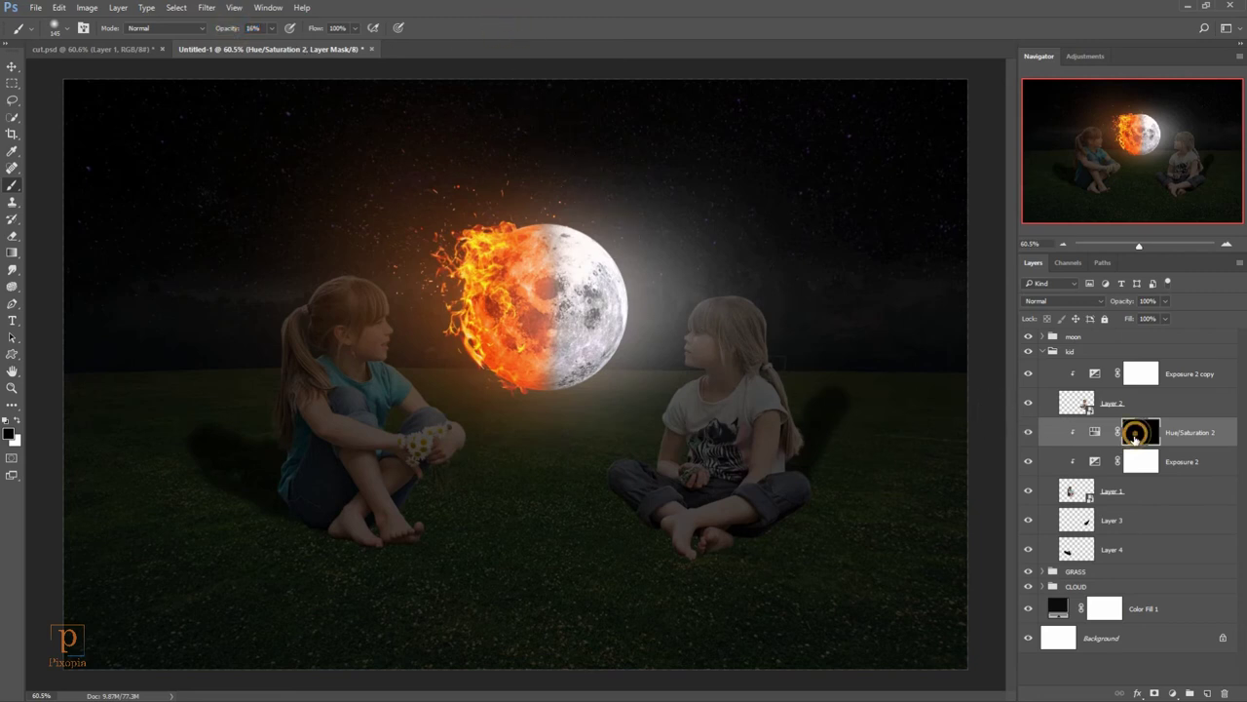
click(1143, 464)
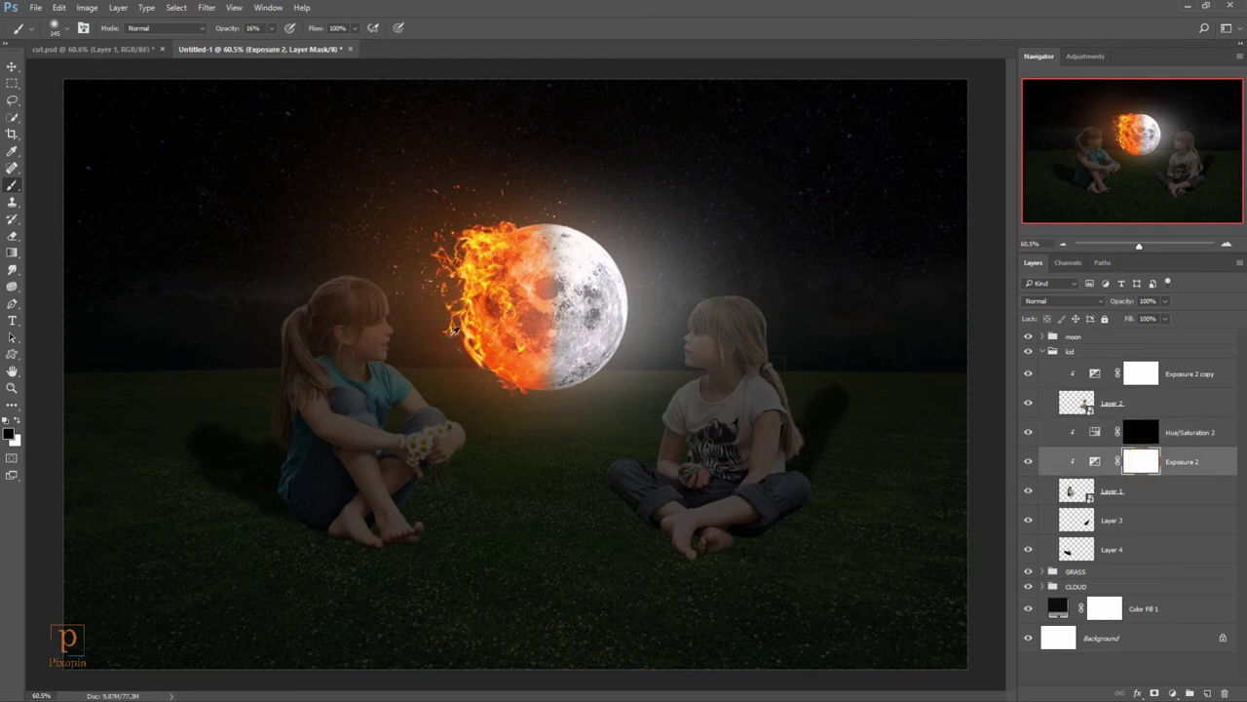
Step: Enlarge the brush and paint the Exposure 2 mask at 5% over the left girl's arm, shoulder and knees
mouse_move(453, 332)
mouse_down()
mouse_move(380, 325)
mouse_move(361, 286)
mouse_move(446, 390)
mouse_move(457, 434)
mouse_up()
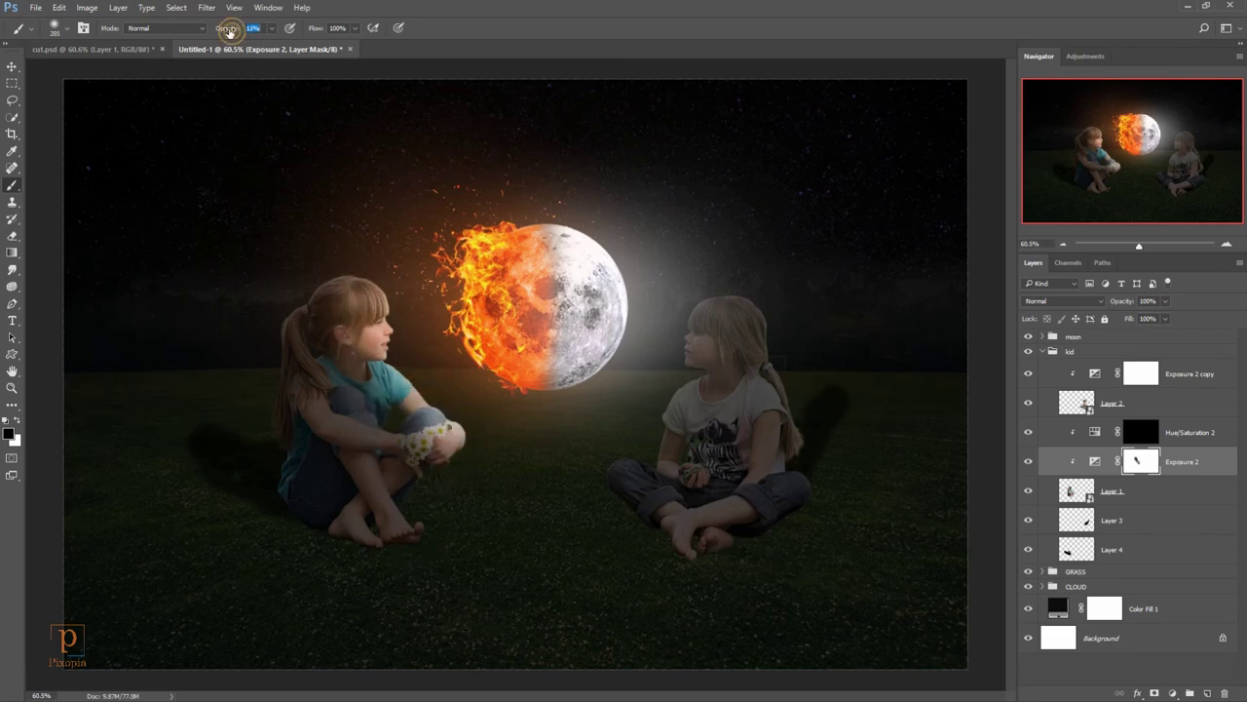
drag(227, 30, 218, 29)
mouse_move(325, 320)
mouse_down()
mouse_move(379, 465)
mouse_move(399, 468)
mouse_move(315, 354)
mouse_up()
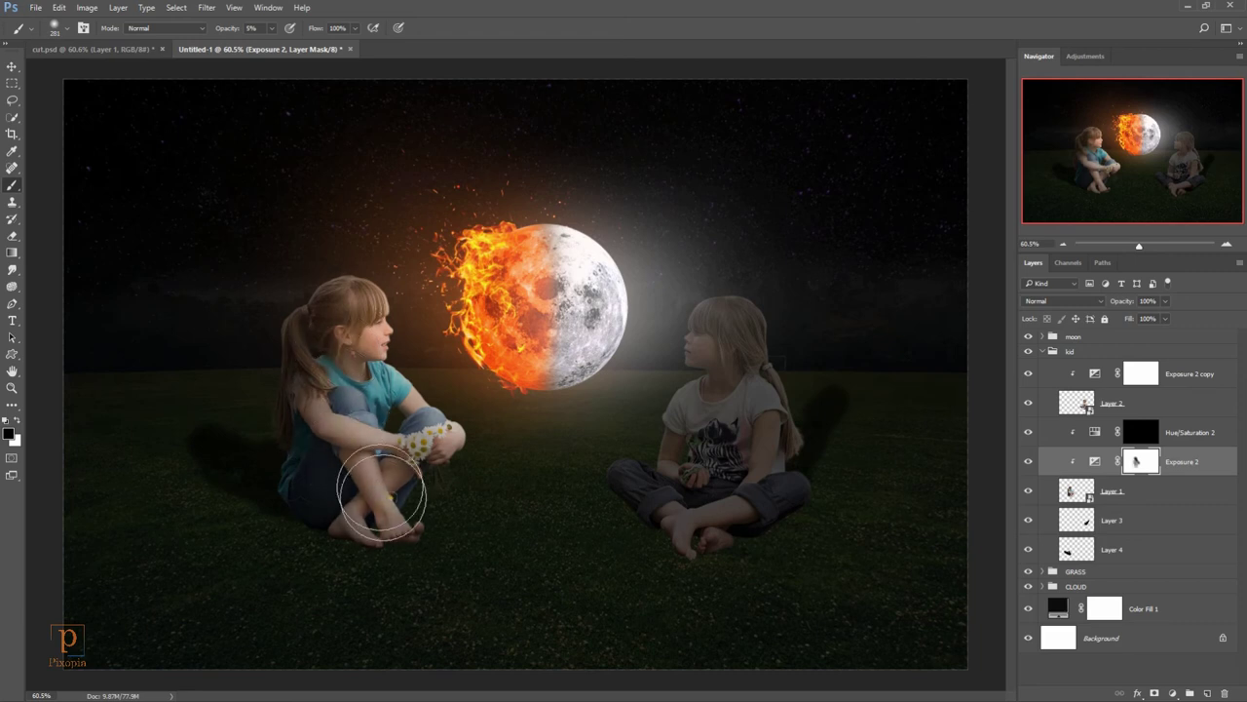
mouse_move(381, 492)
mouse_down()
mouse_move(361, 492)
mouse_move(353, 442)
mouse_move(394, 389)
mouse_move(382, 408)
mouse_up()
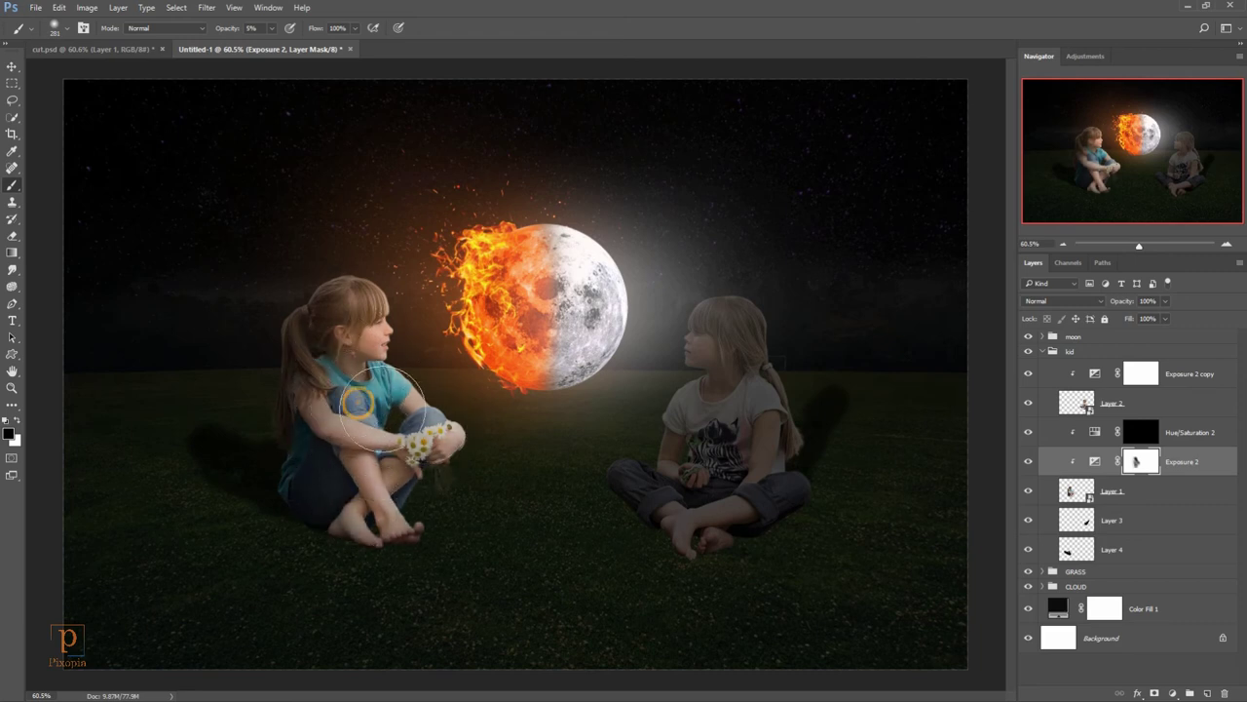
Step: Target the Hue/Saturation 2 mask and raise the brush opacity to 15%
click(1133, 433)
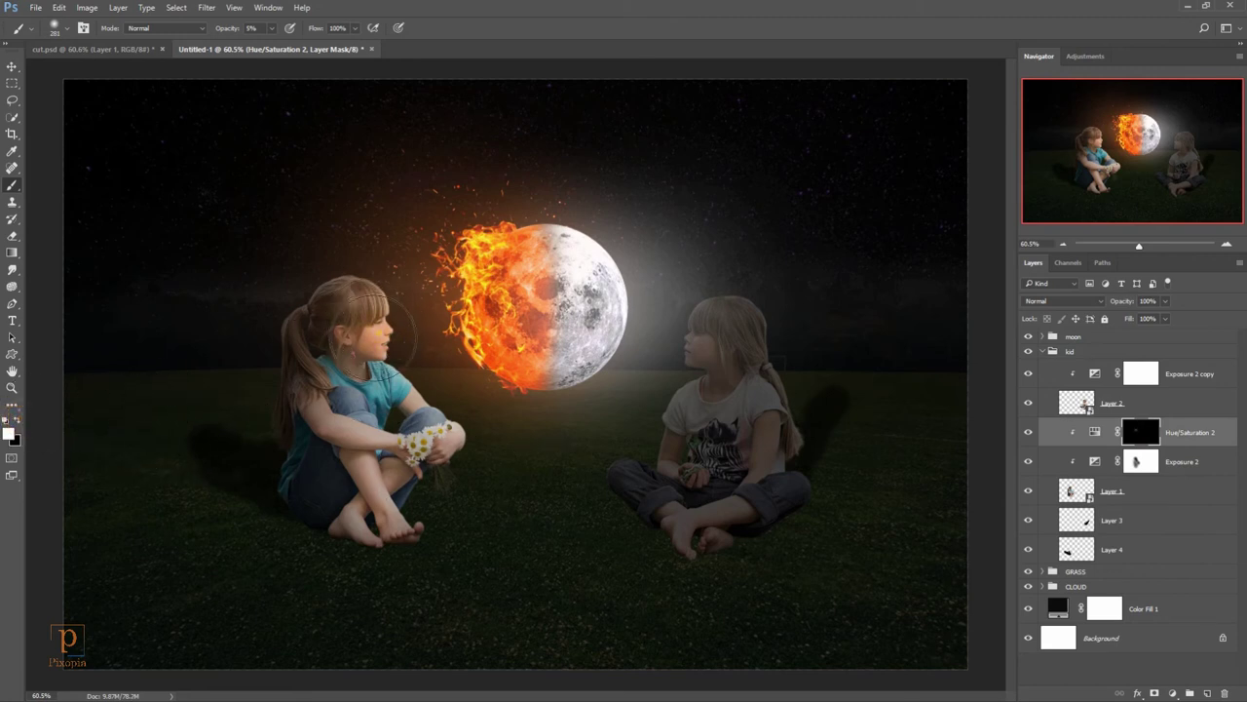
key(1)
key(5)
scroll(403, 332, up, 2)
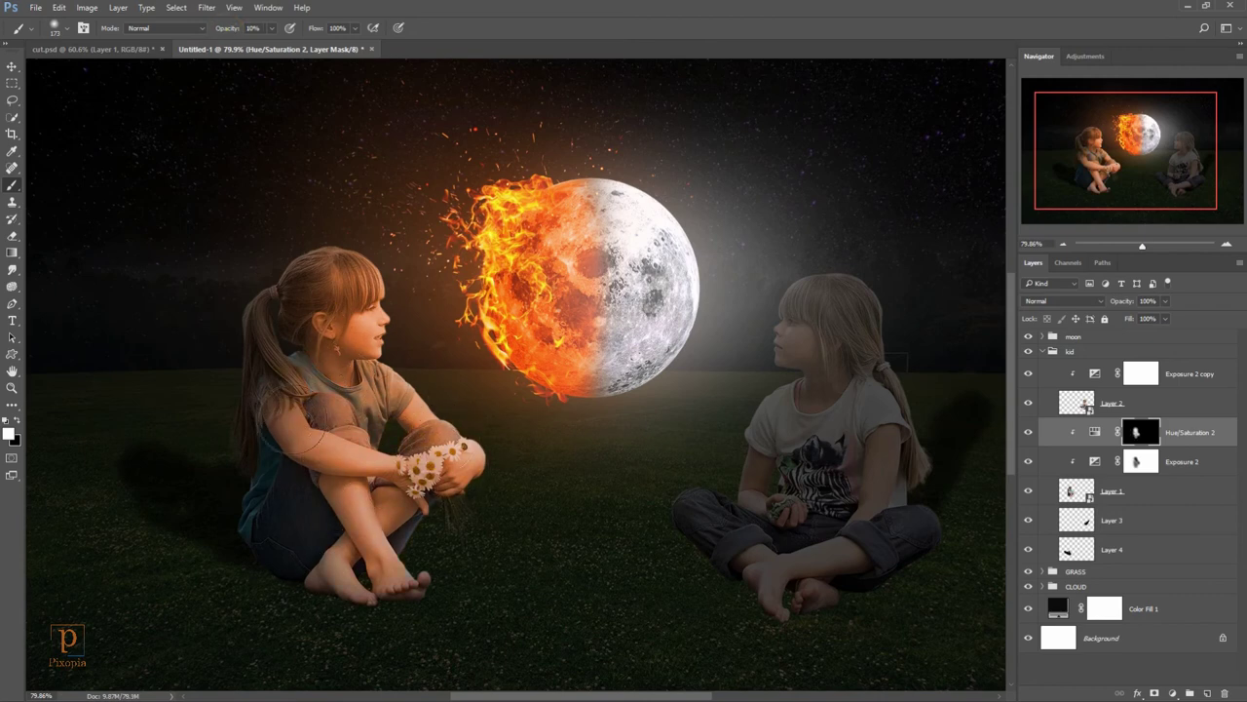
Step: Return to the Exposure 2 mask with black and a brush of about 143 px
key(alt+bracketleft)
key(x)
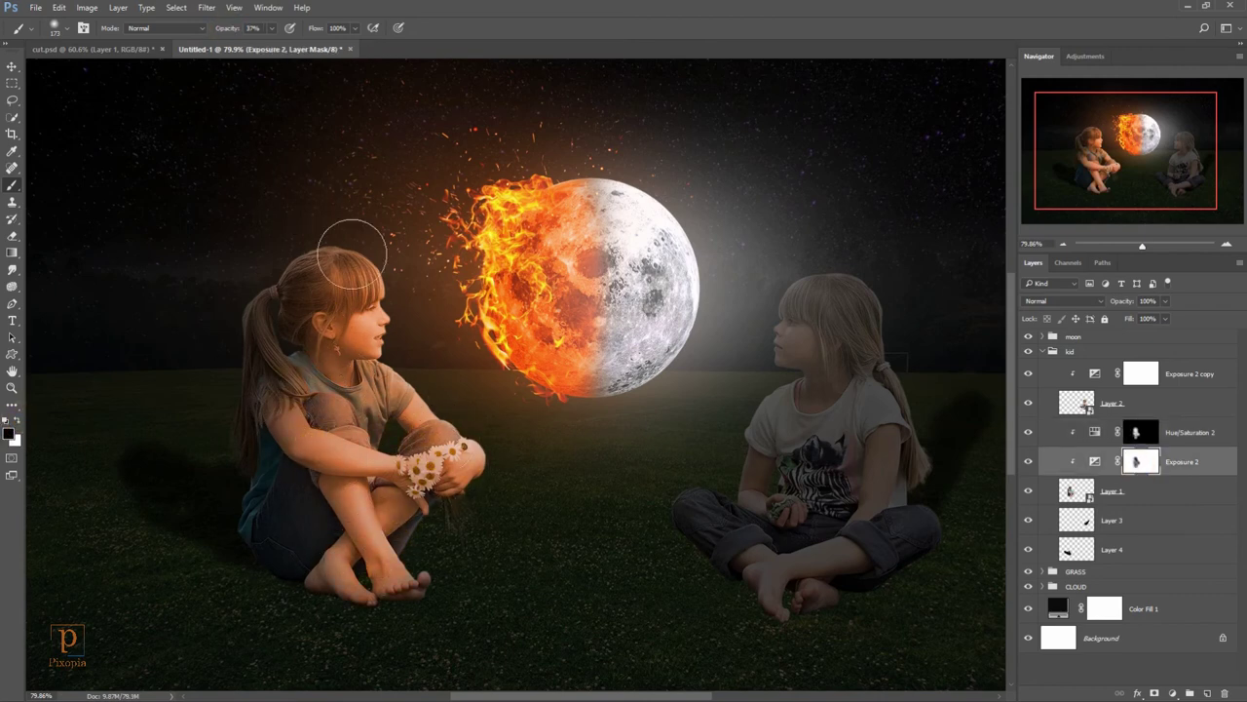
drag(403, 404, 336, 395)
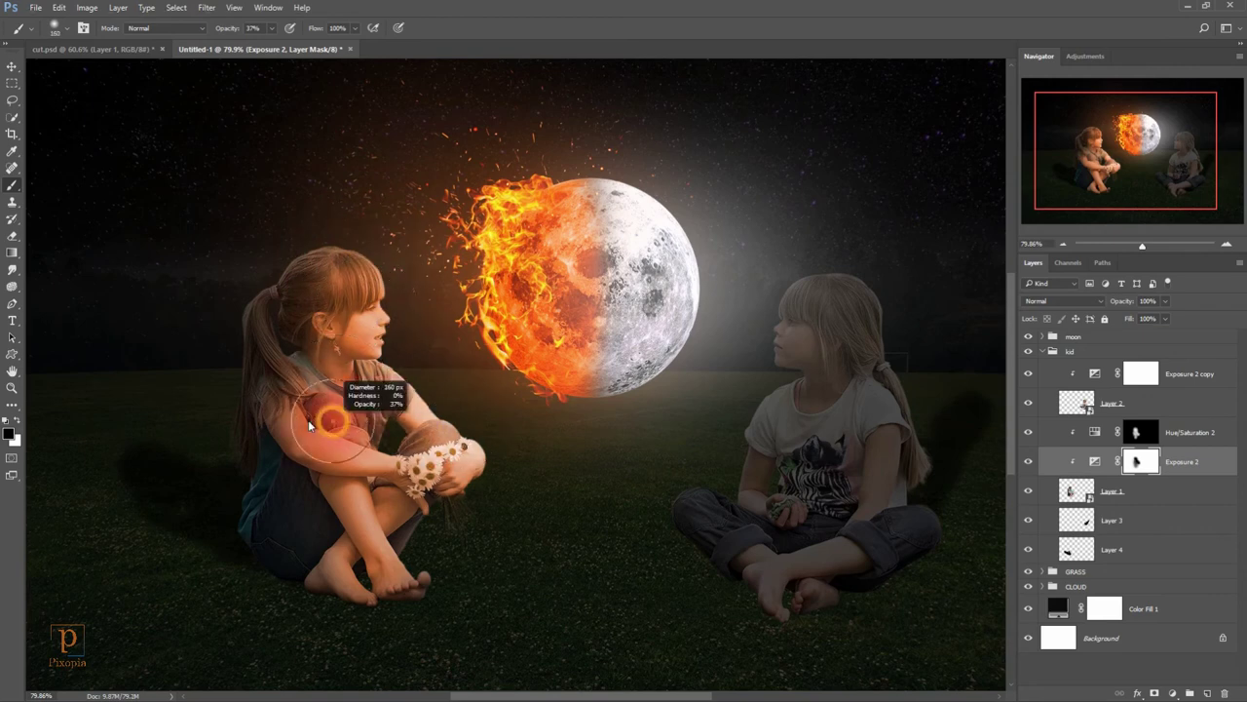
Step: Paint white on the Hue/Saturation 2 mask to extend the warm tint over her hands
key(alt+bracketright)
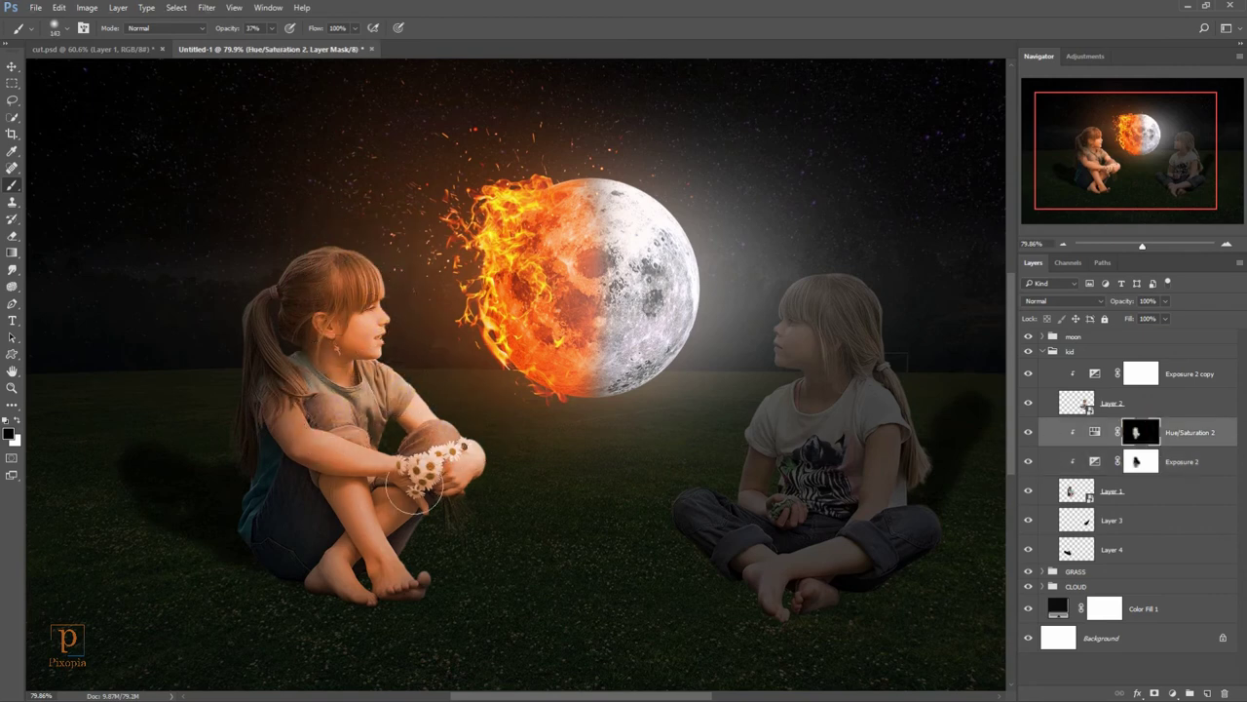
key(x)
drag(250, 412, 334, 321)
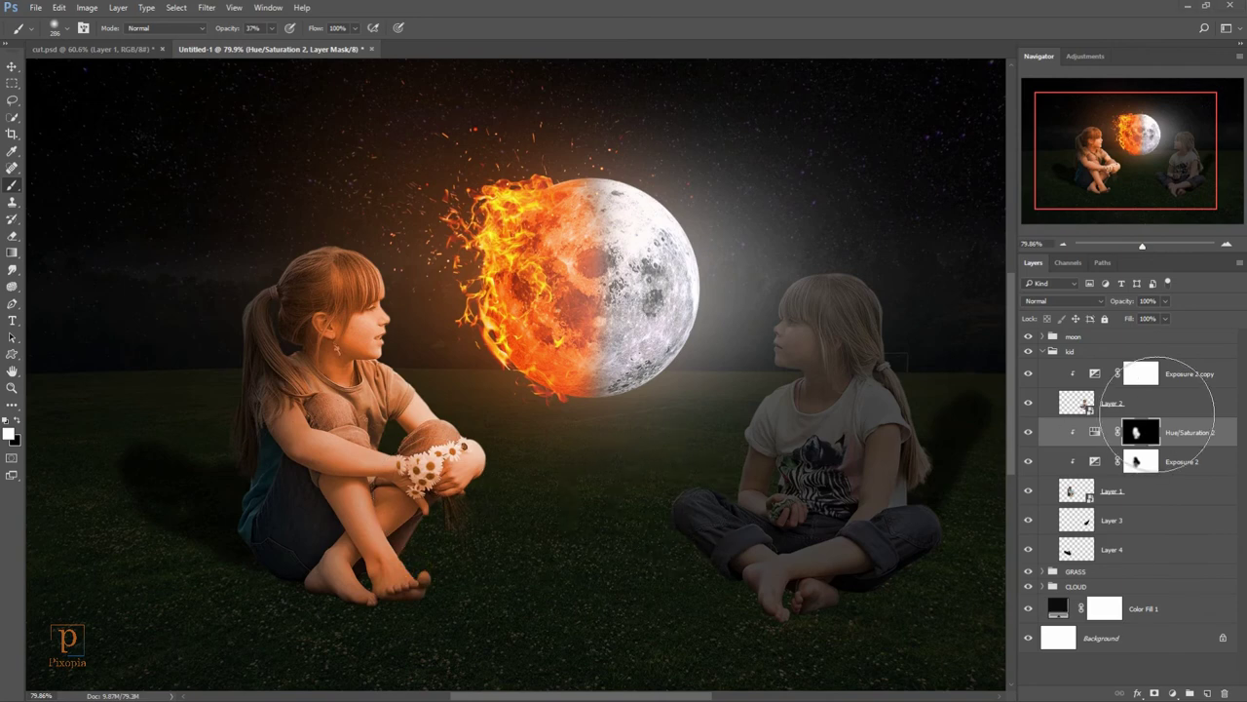
click(1163, 376)
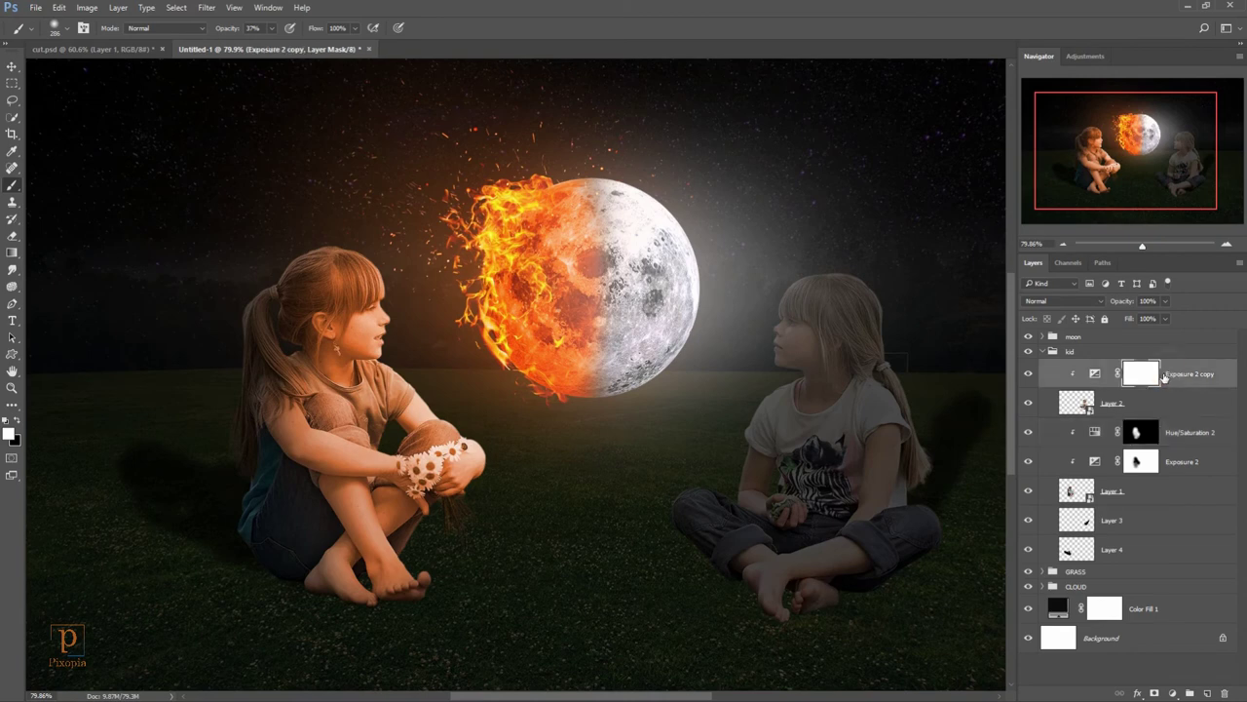
Step: Paint moonlight into the Exposure 2 copy mask over the right girl's face, hair, chest and knee
click(1026, 378)
click(1026, 376)
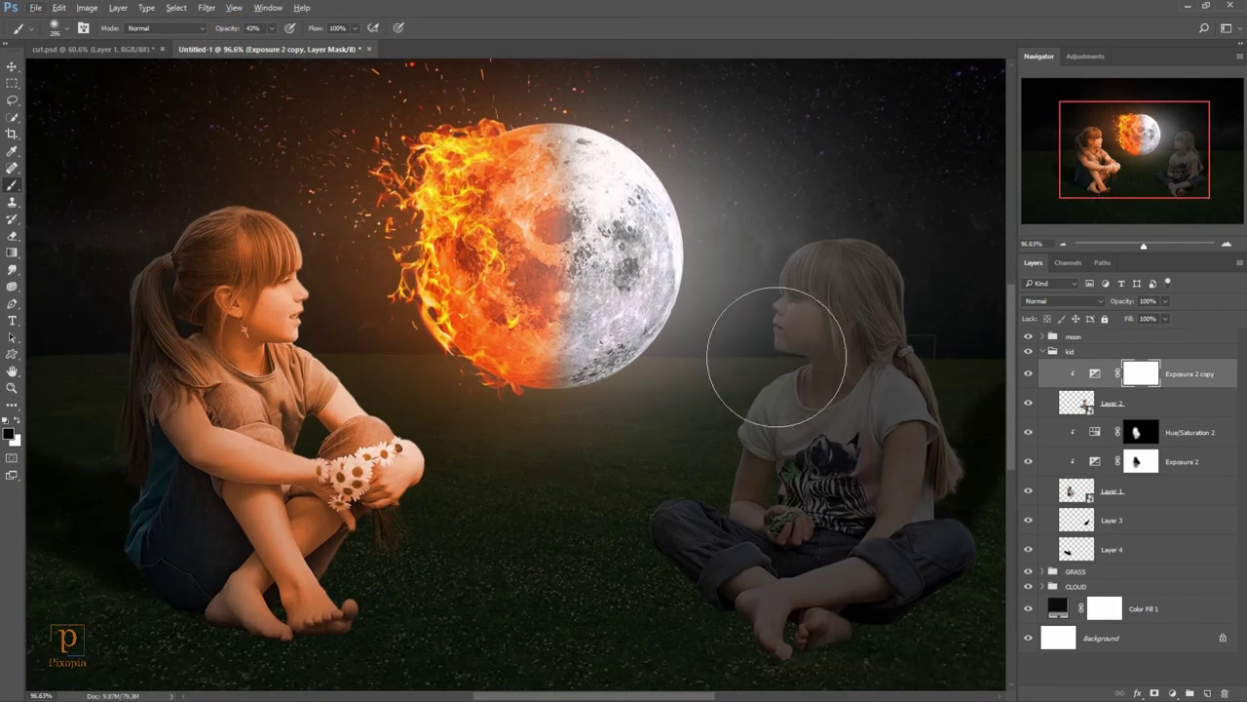
scroll(790, 351, up, 1)
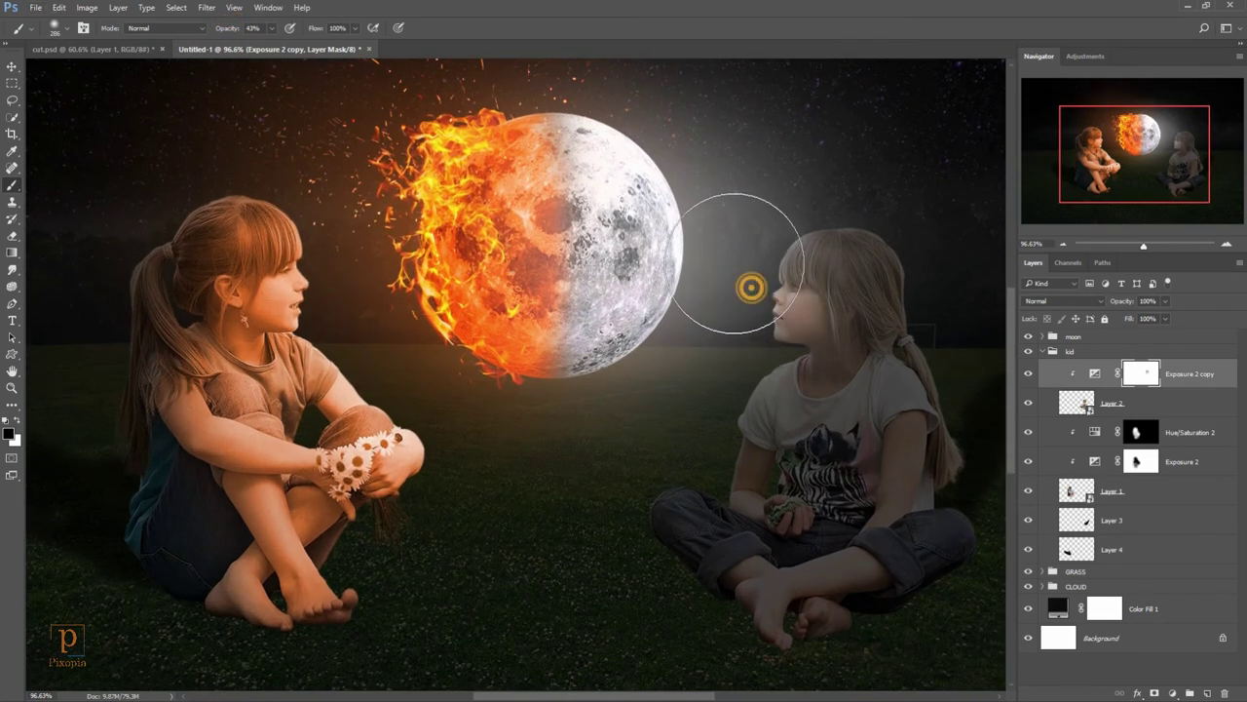
click(756, 302)
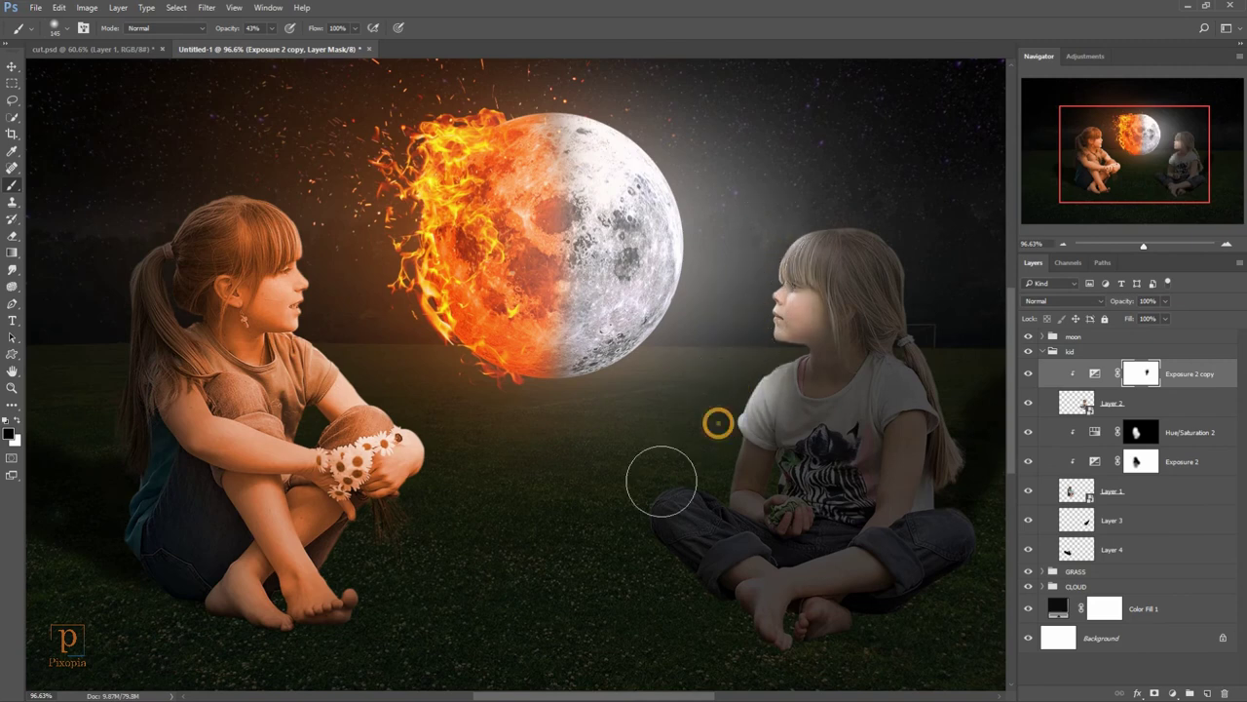
drag(782, 260, 766, 292)
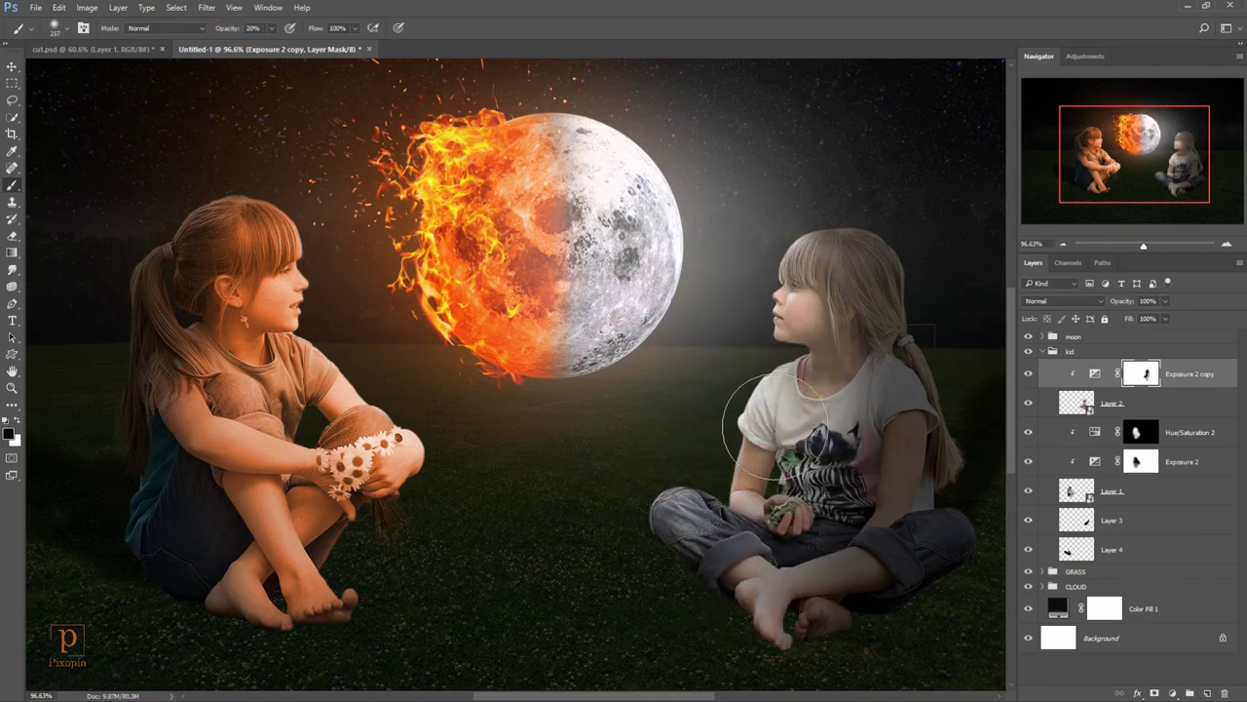
click(773, 286)
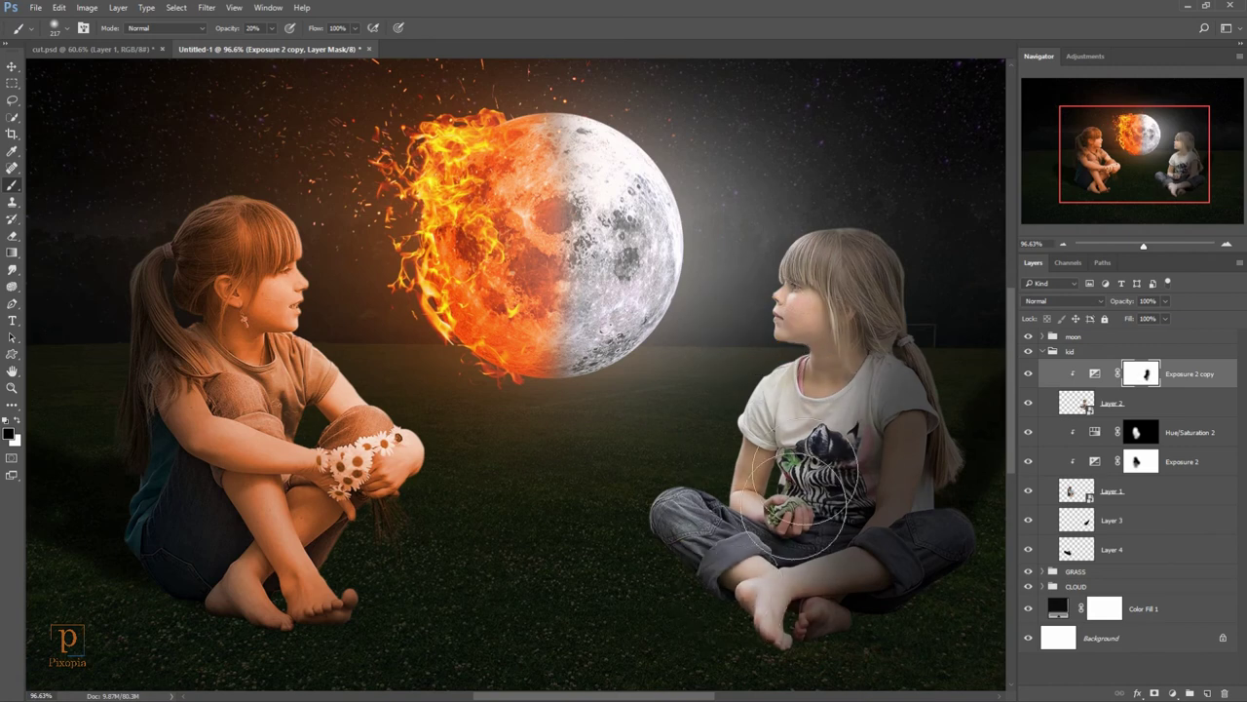
click(700, 559)
scroll(696, 508, down, 3)
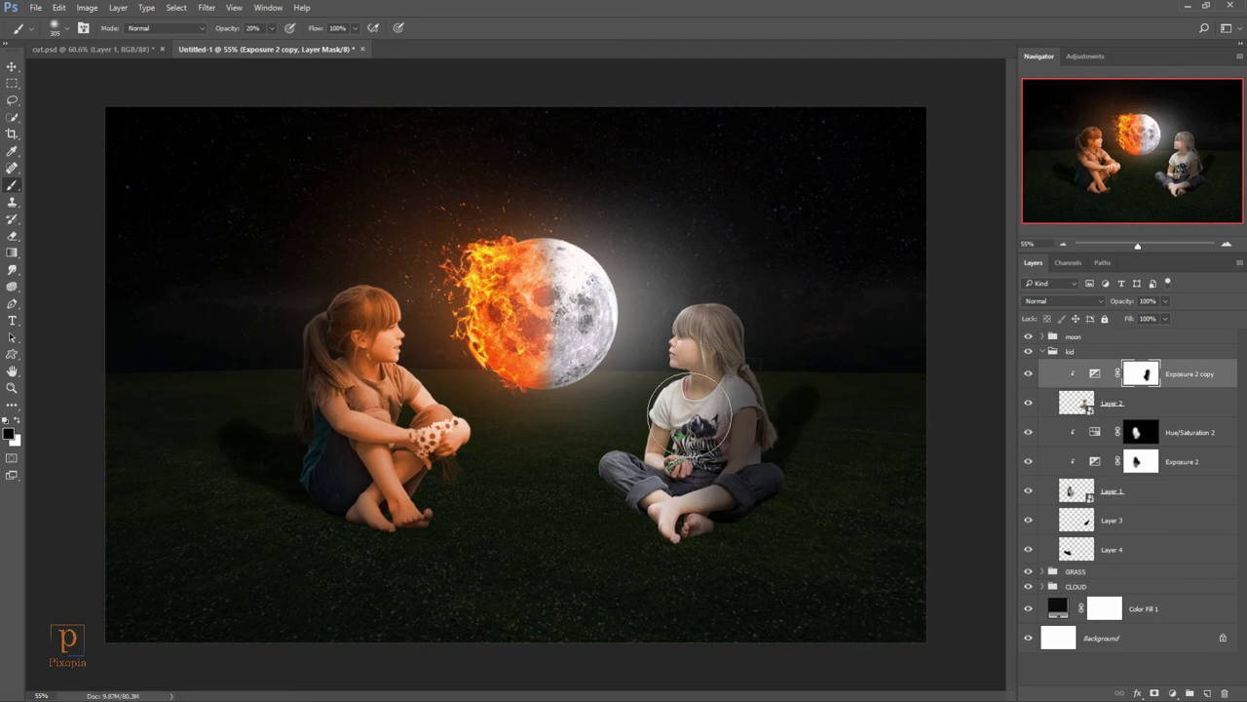
scroll(629, 456, up, 1)
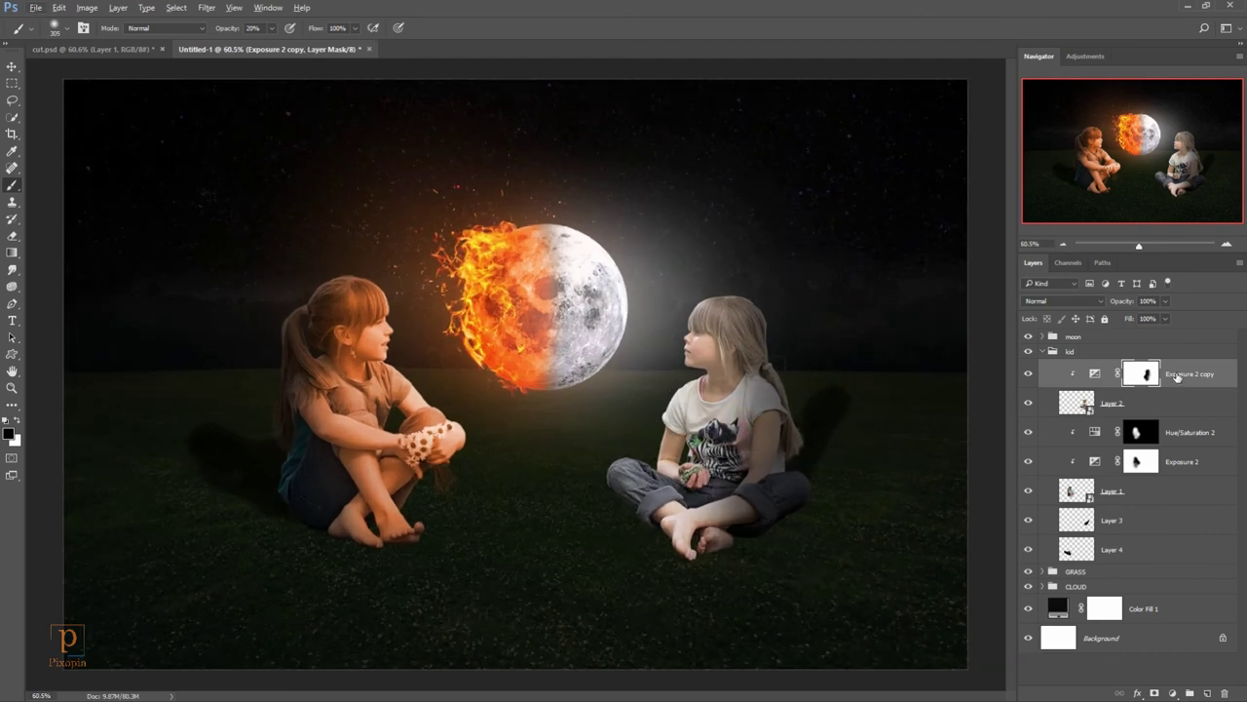
Step: Collapse the kid group and expand the GRASS group, selecting its Curves 1 mask
click(1043, 353)
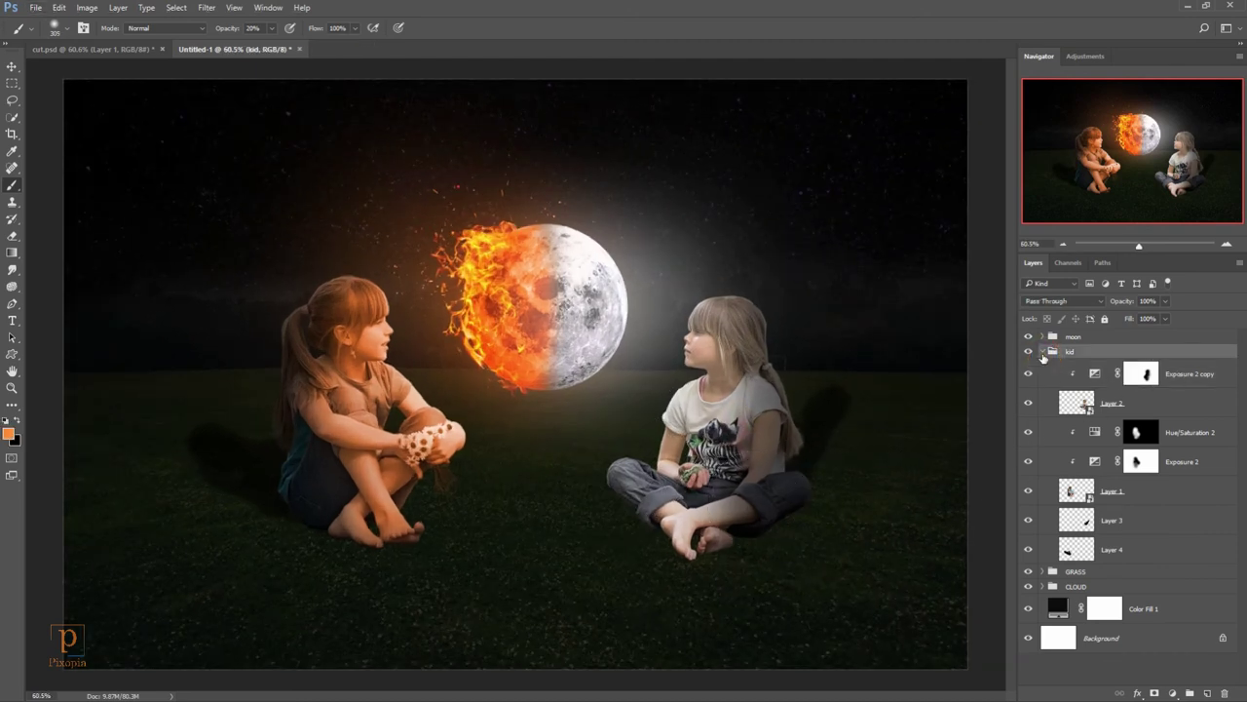
click(1042, 352)
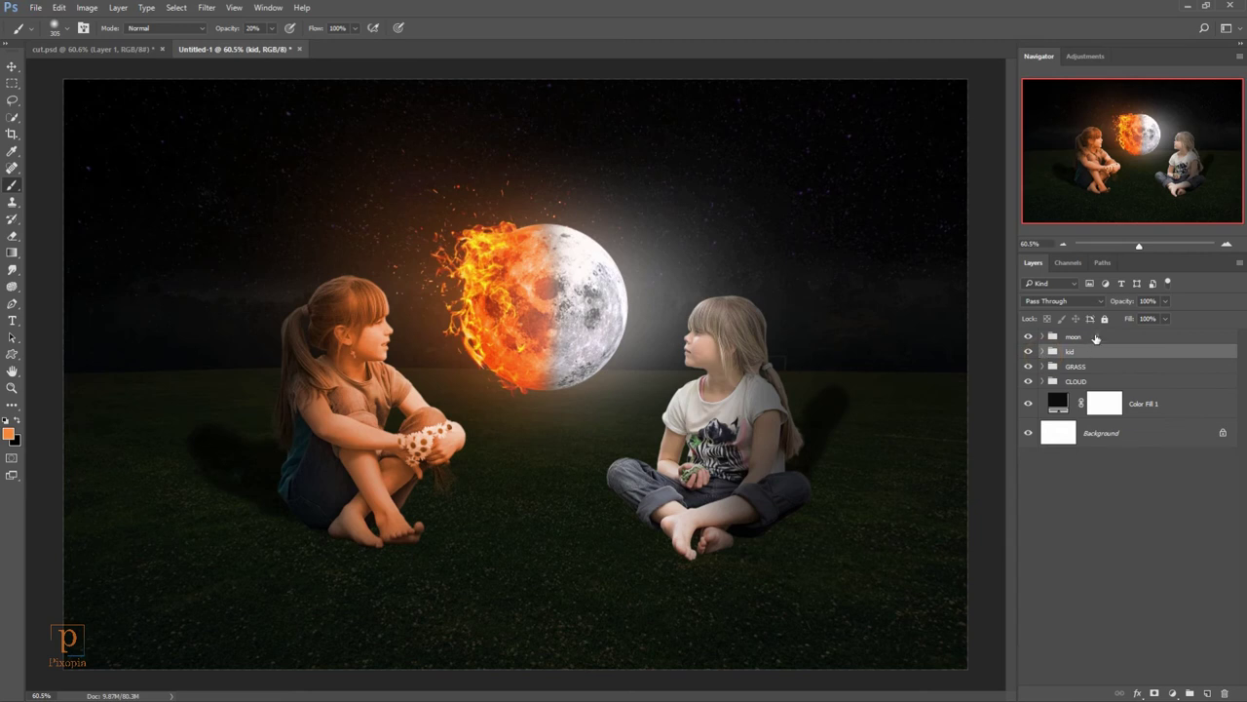
click(1095, 338)
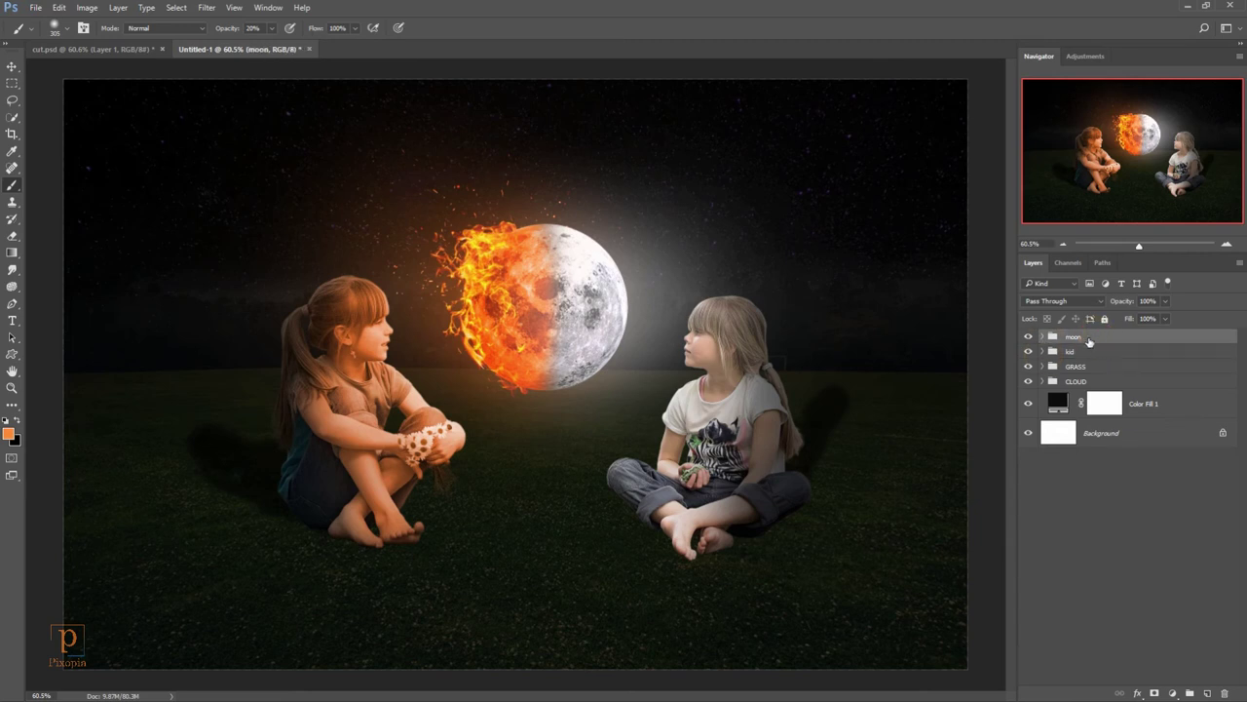
click(1095, 368)
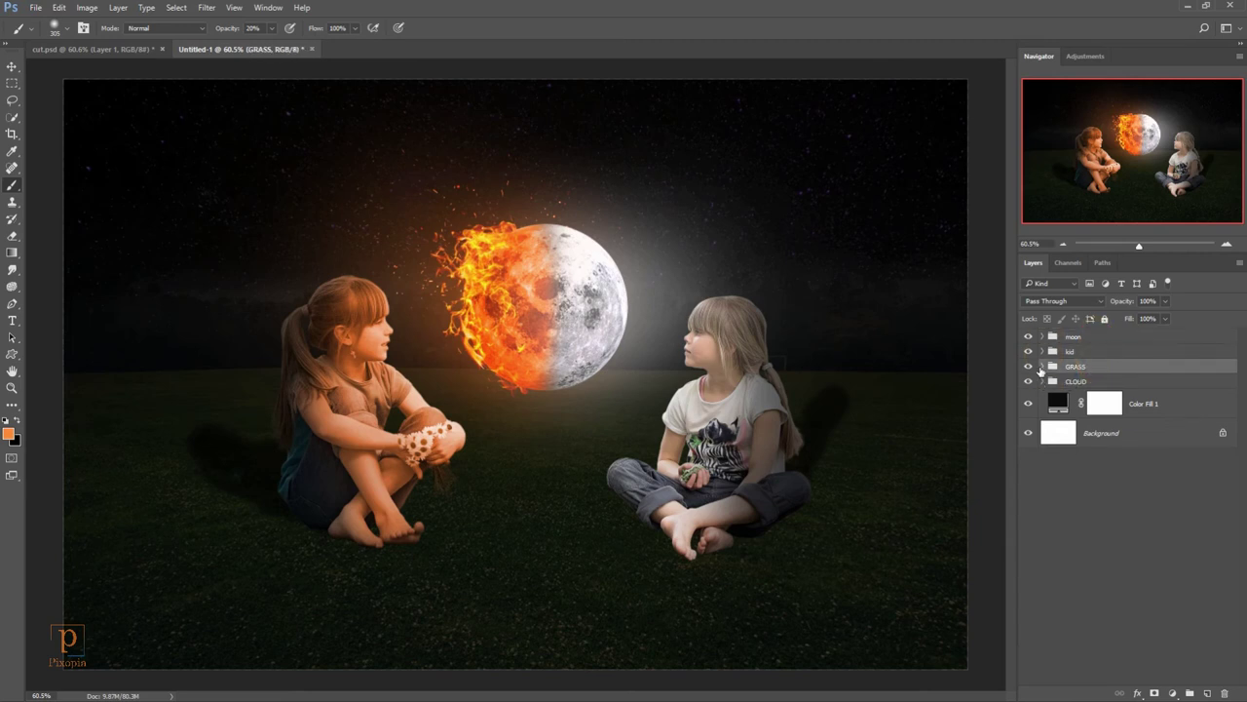
click(1042, 366)
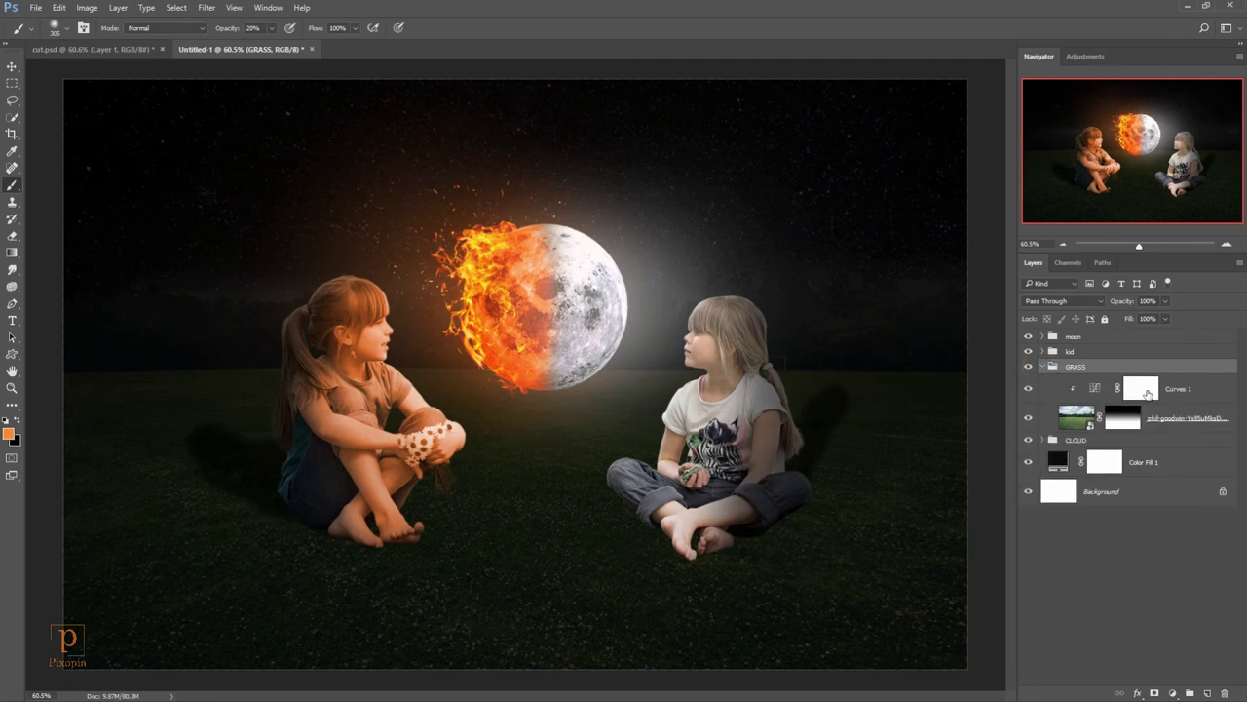
click(1147, 392)
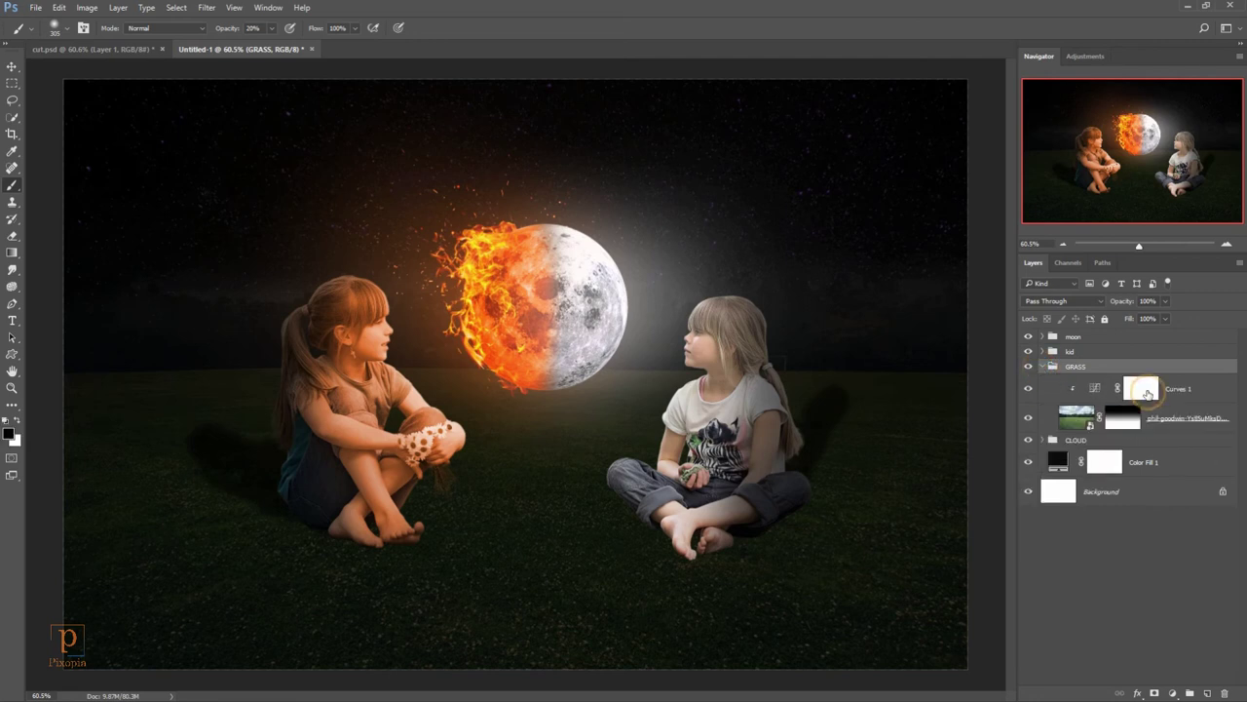
Step: Add a colorized orange Hue/Saturation layer clipped to the grass and invert its mask to black
click(1170, 692)
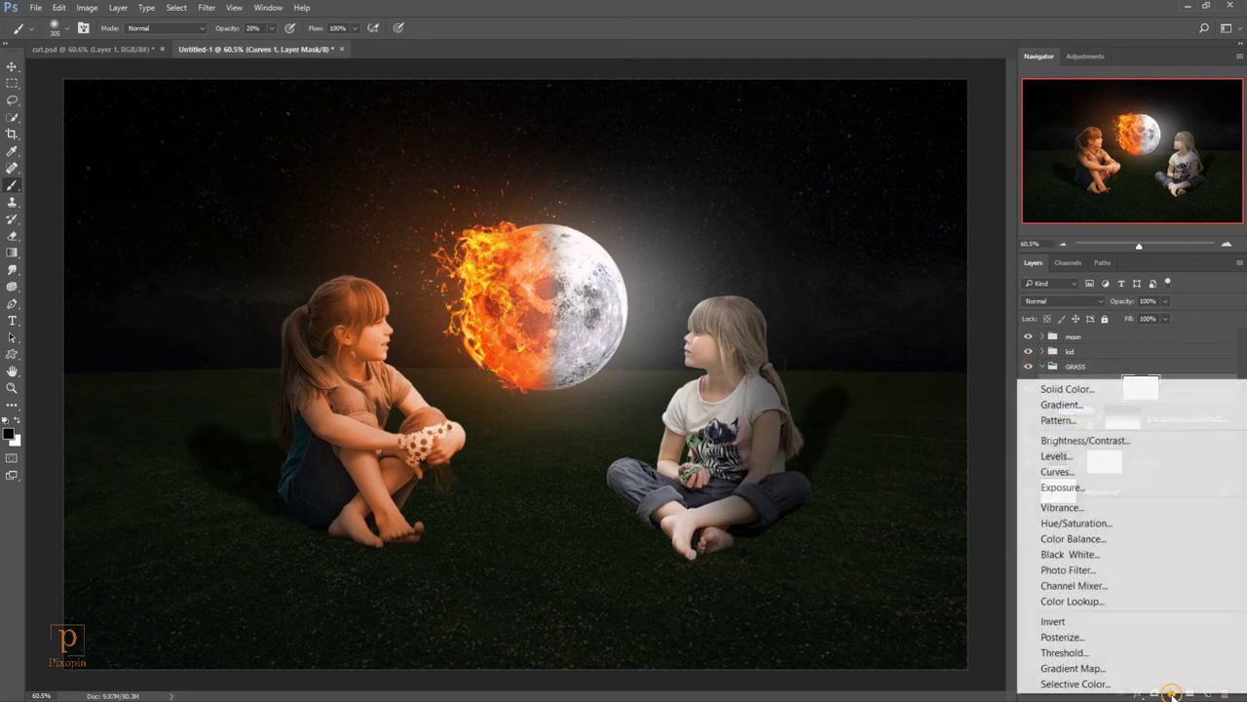
click(1128, 526)
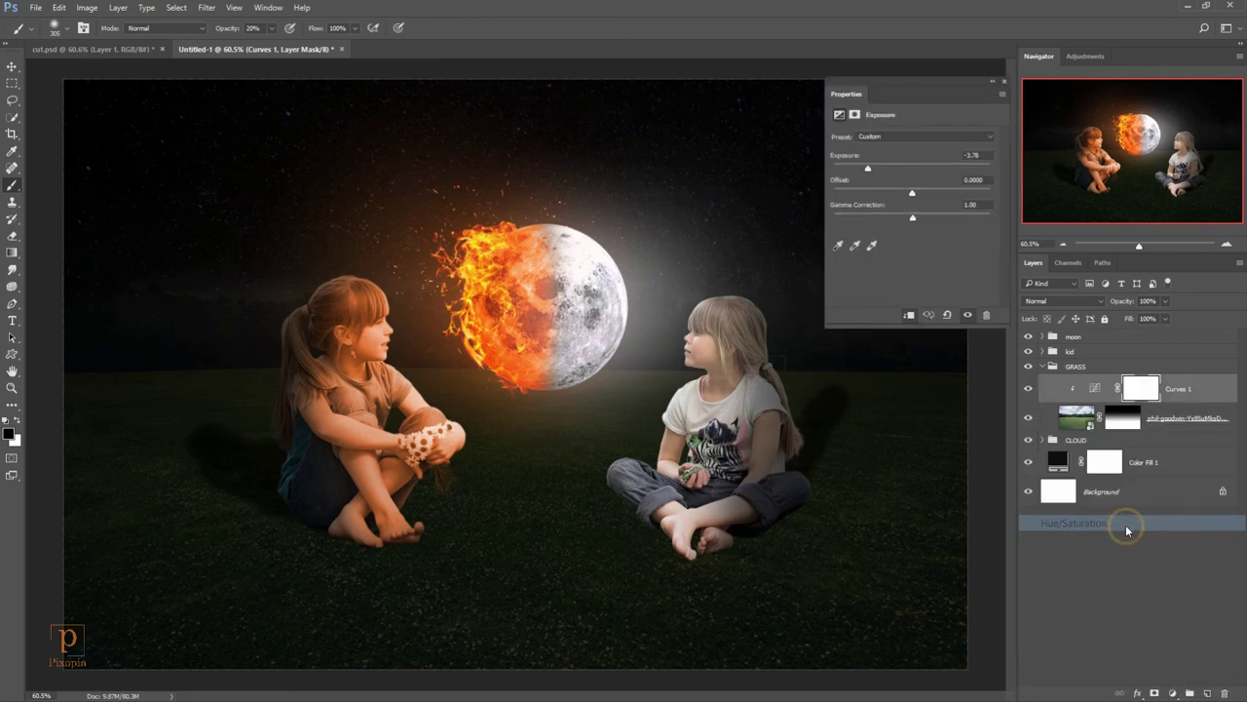
click(909, 315)
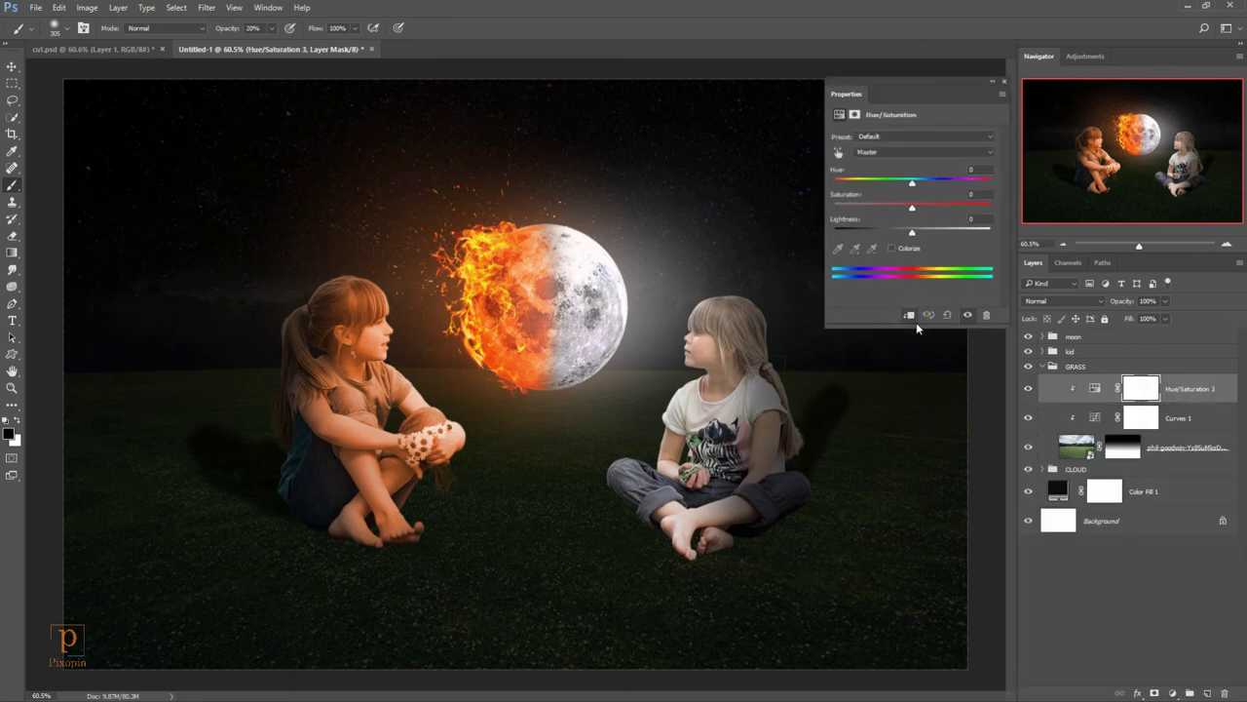
click(901, 251)
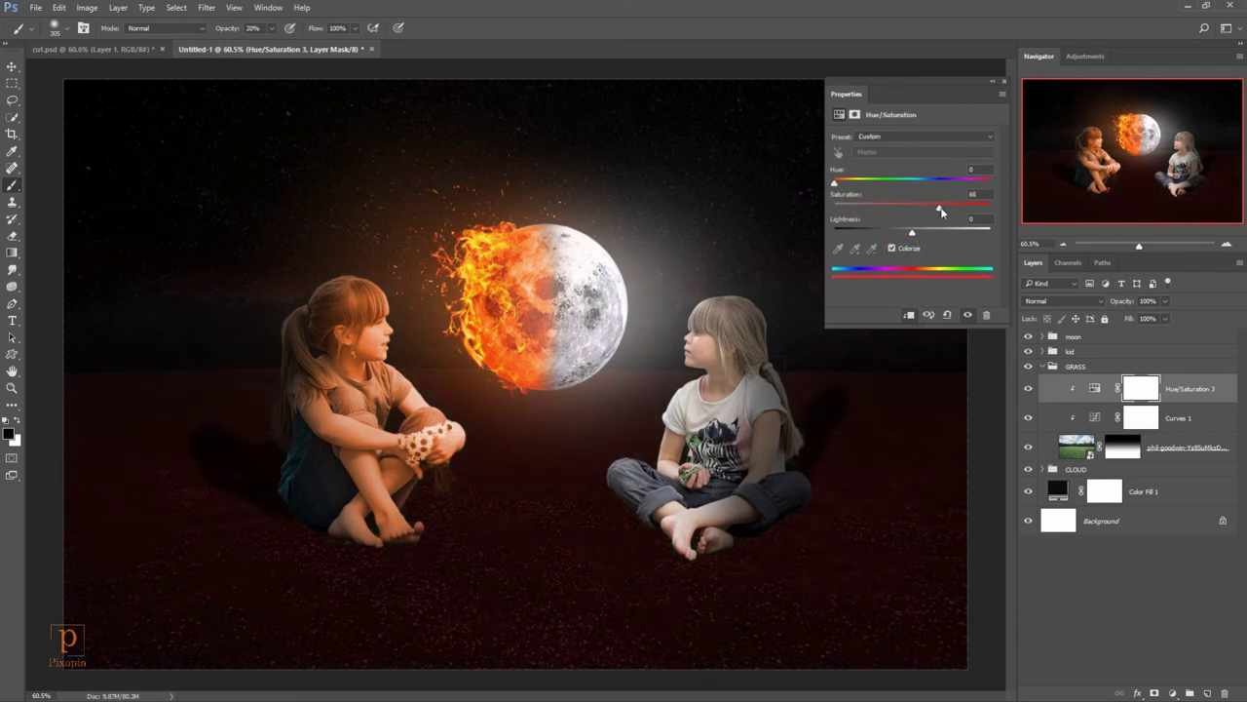
drag(837, 185, 843, 186)
click(1006, 85)
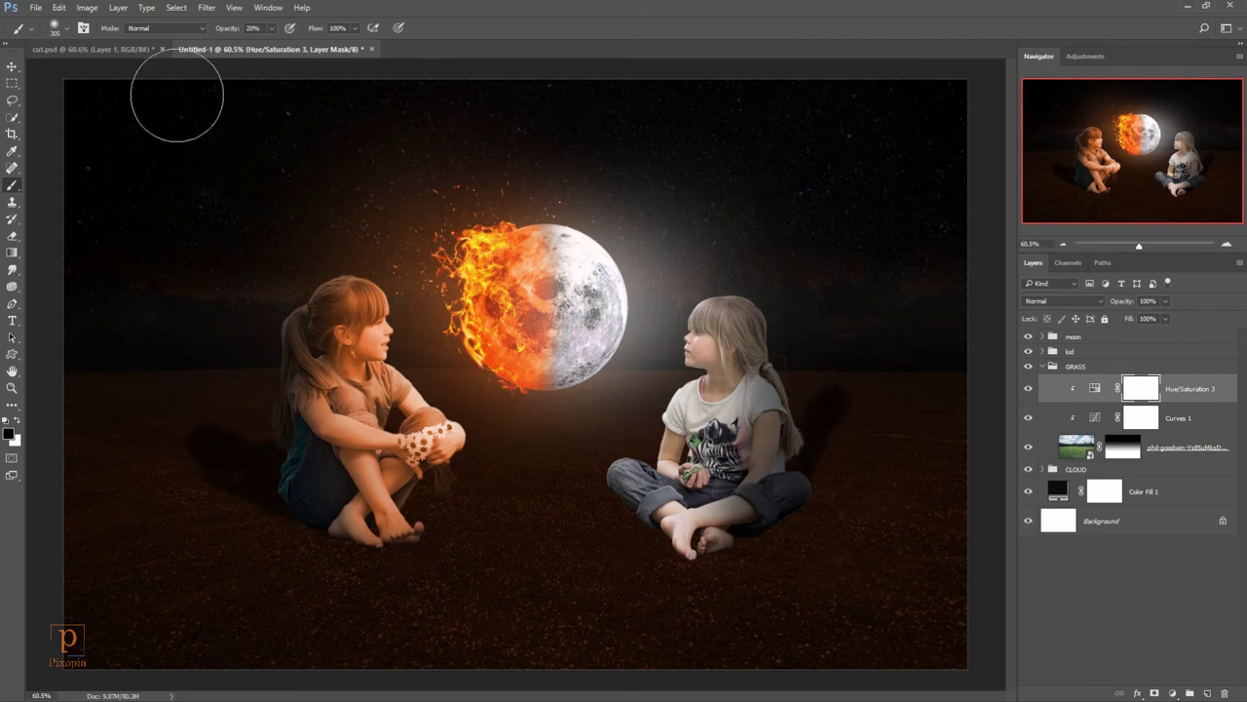
click(87, 7)
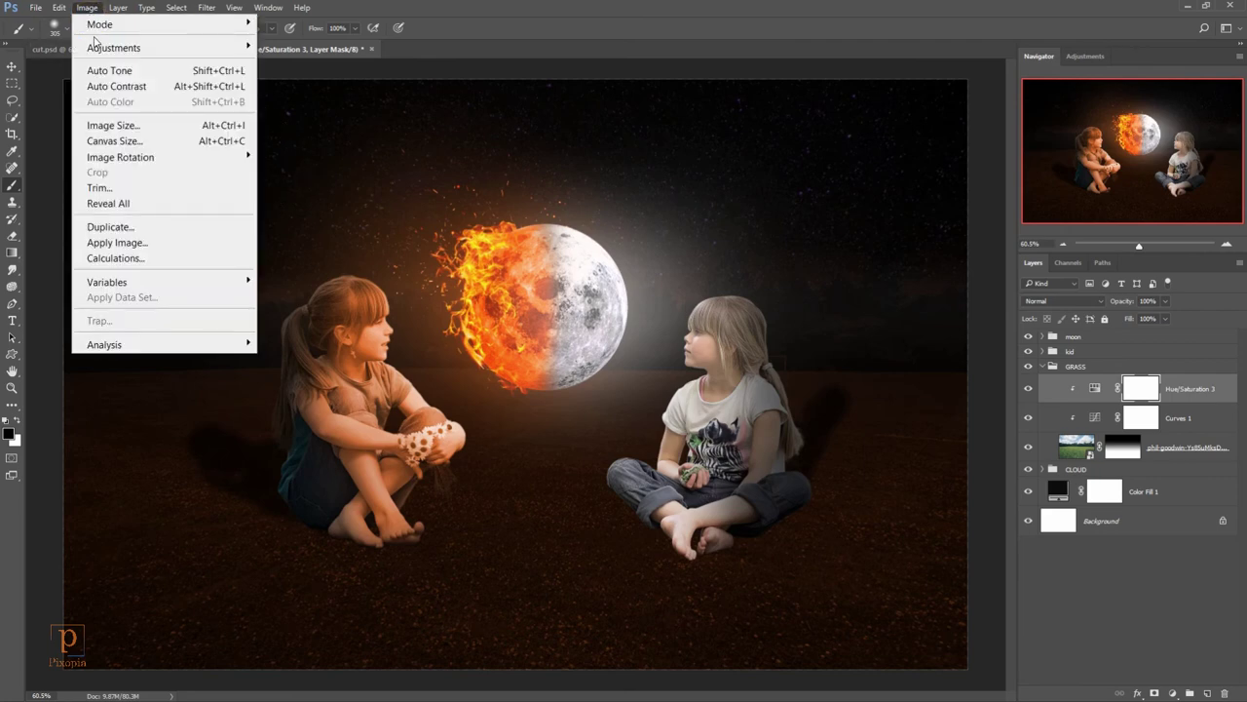
mouse_move(114, 48)
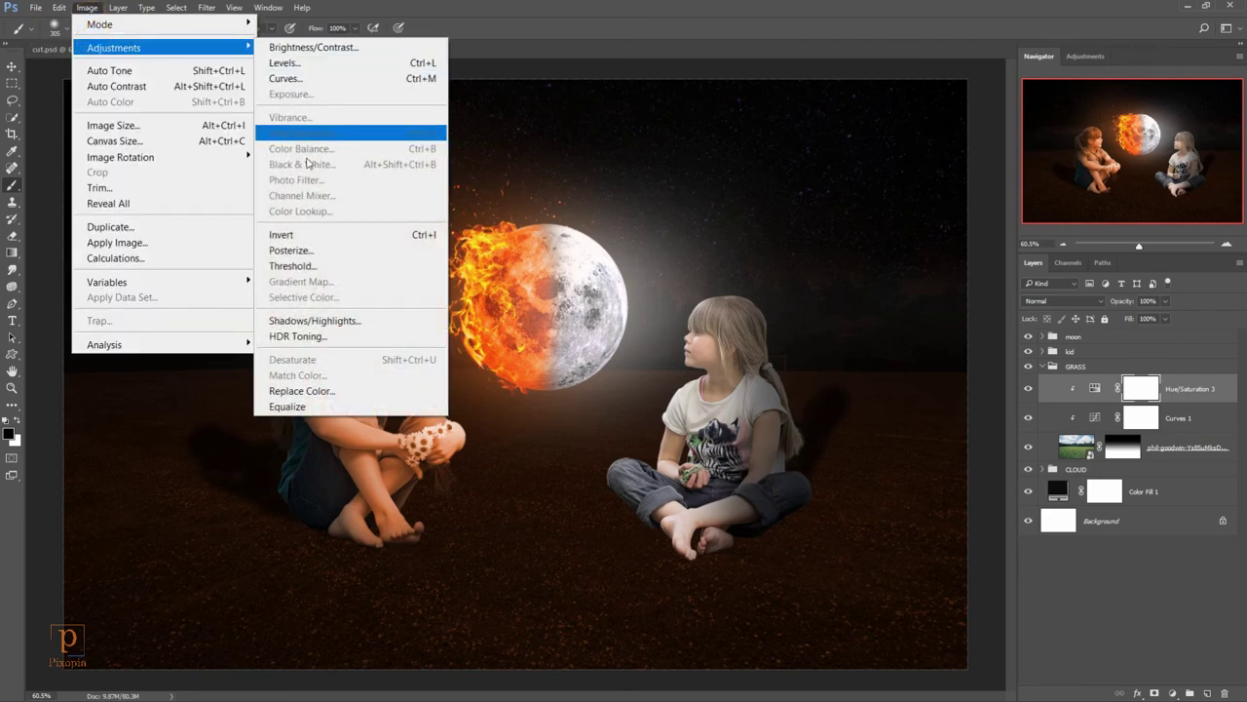
click(310, 234)
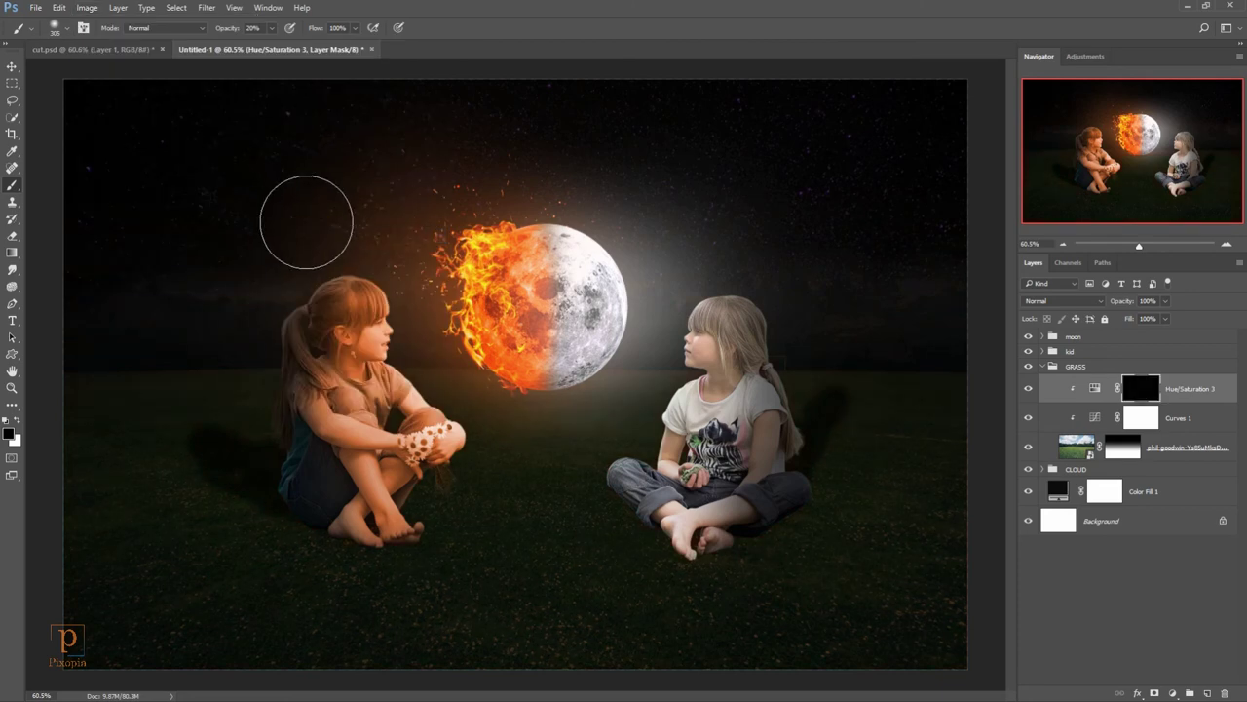
Step: Enlarge the soft brush and paint a patch of orange tint near the left girl's knees
scroll(425, 286, down, 1)
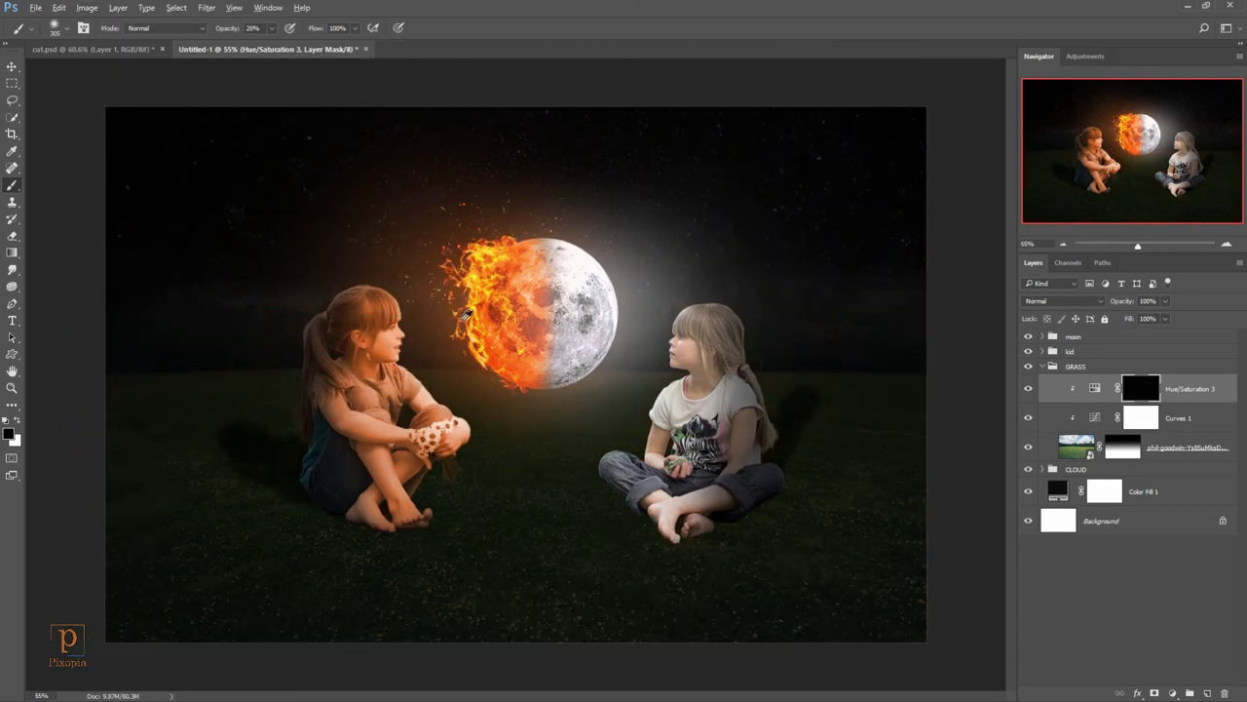
drag(466, 314, 469, 310)
right_click(469, 310)
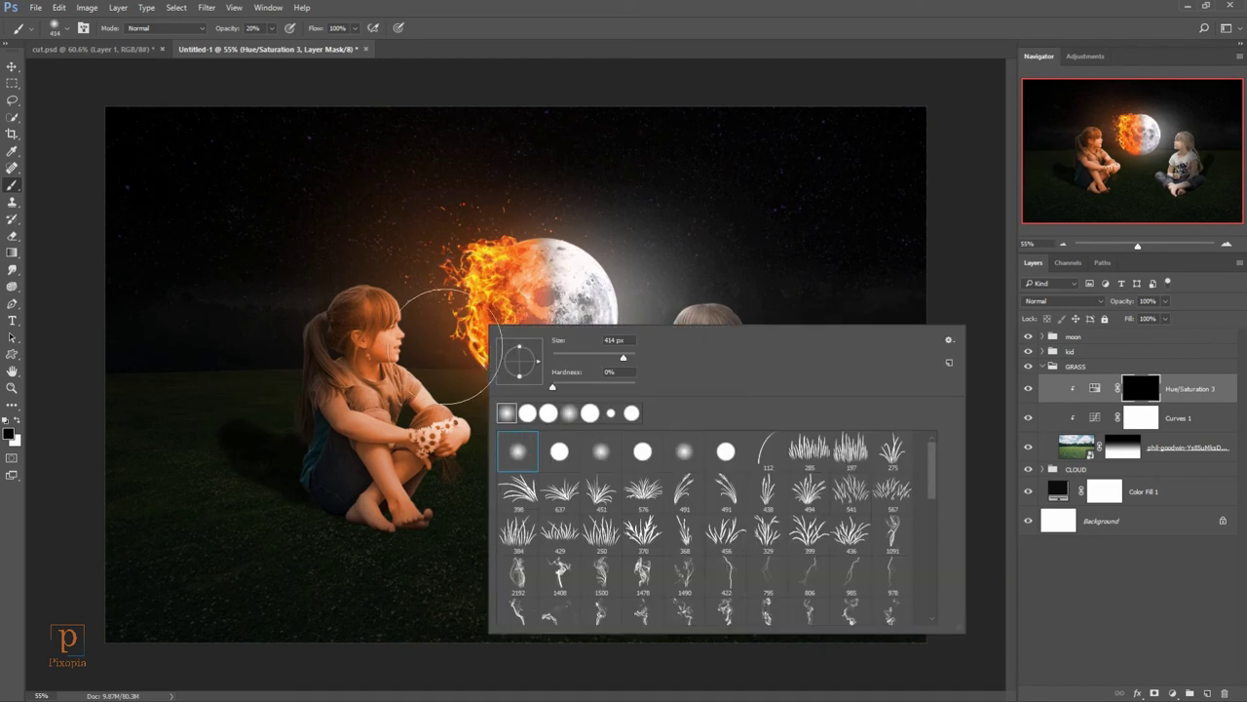
click(449, 54)
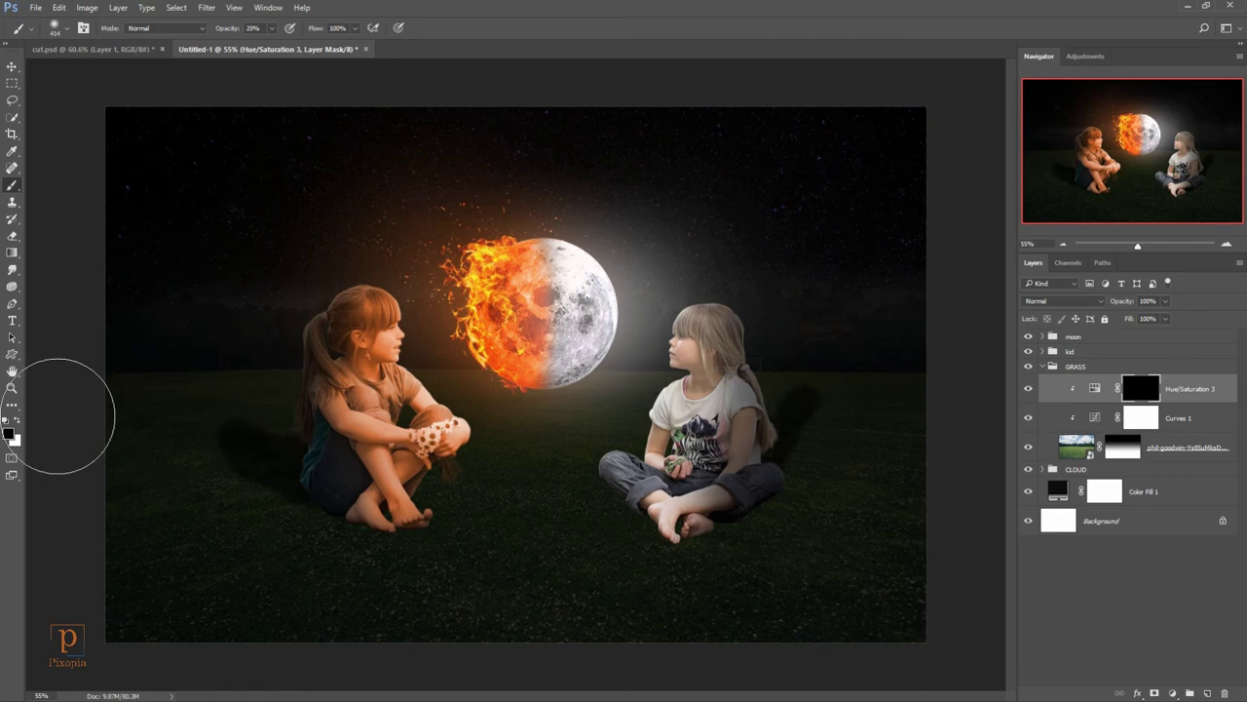
click(484, 466)
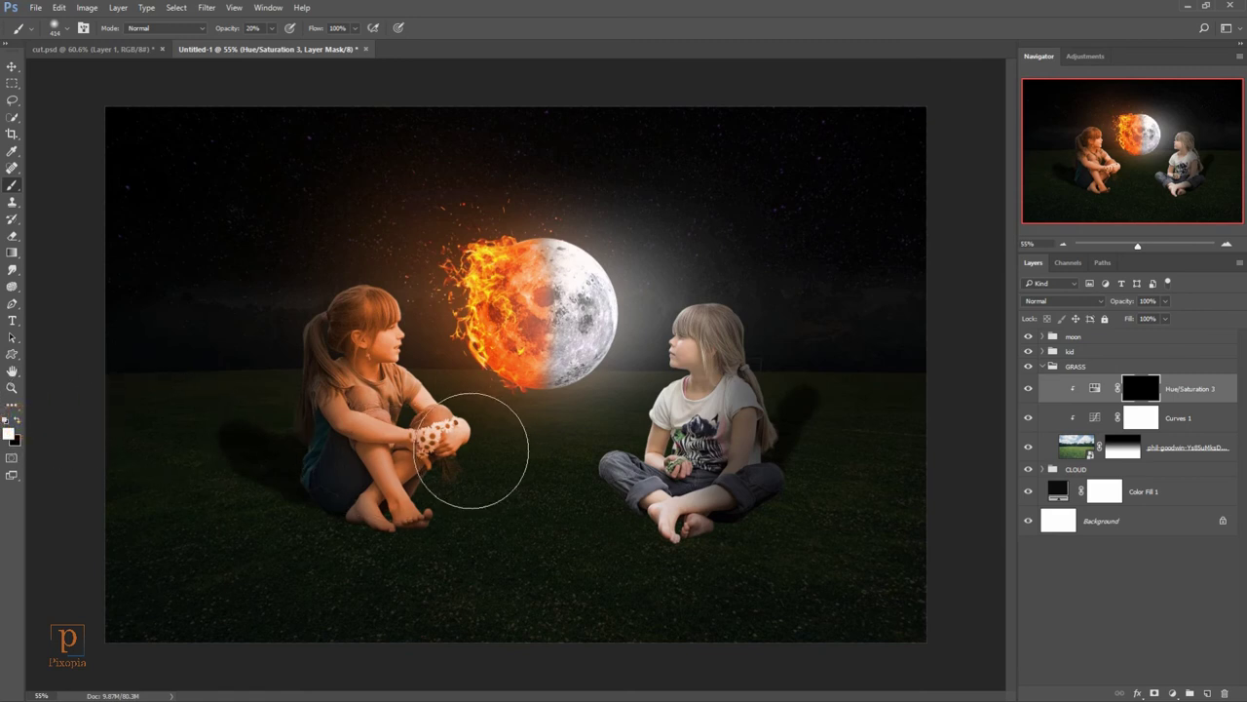
click(1135, 417)
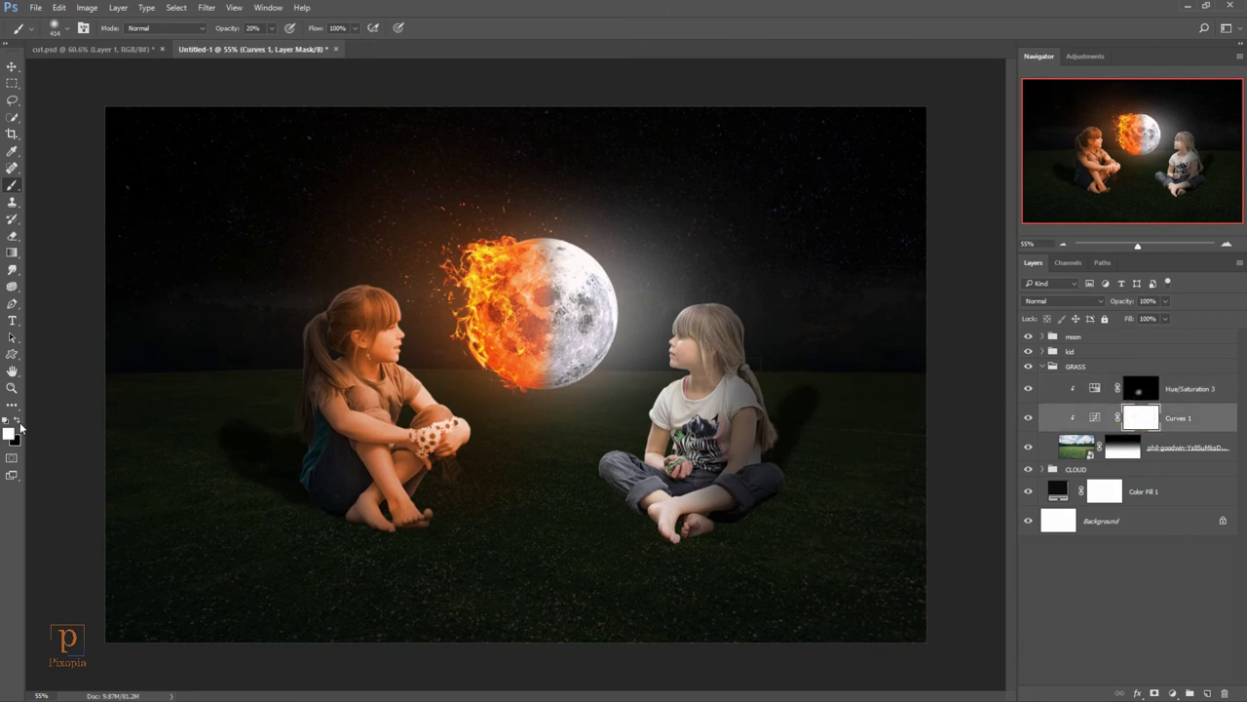
Step: Brighten the grass between the girls by painting black on the Curves 1 mask with a resized brush
click(501, 448)
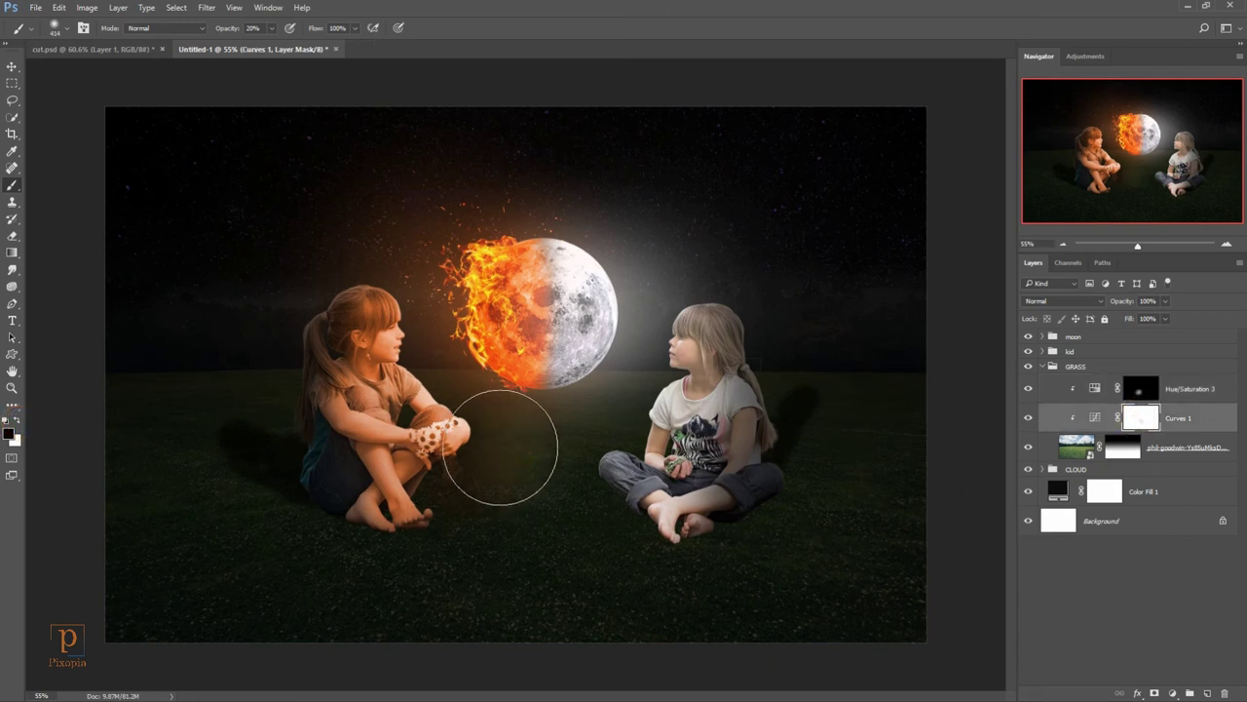
mouse_move(501, 447)
mouse_down()
mouse_move(487, 448)
mouse_move(543, 450)
mouse_move(503, 474)
mouse_move(339, 495)
mouse_move(328, 515)
mouse_move(740, 475)
mouse_move(584, 432)
mouse_move(548, 440)
mouse_move(487, 390)
mouse_move(460, 409)
mouse_move(501, 403)
mouse_move(493, 530)
mouse_move(350, 553)
mouse_move(320, 542)
mouse_move(669, 549)
mouse_up()
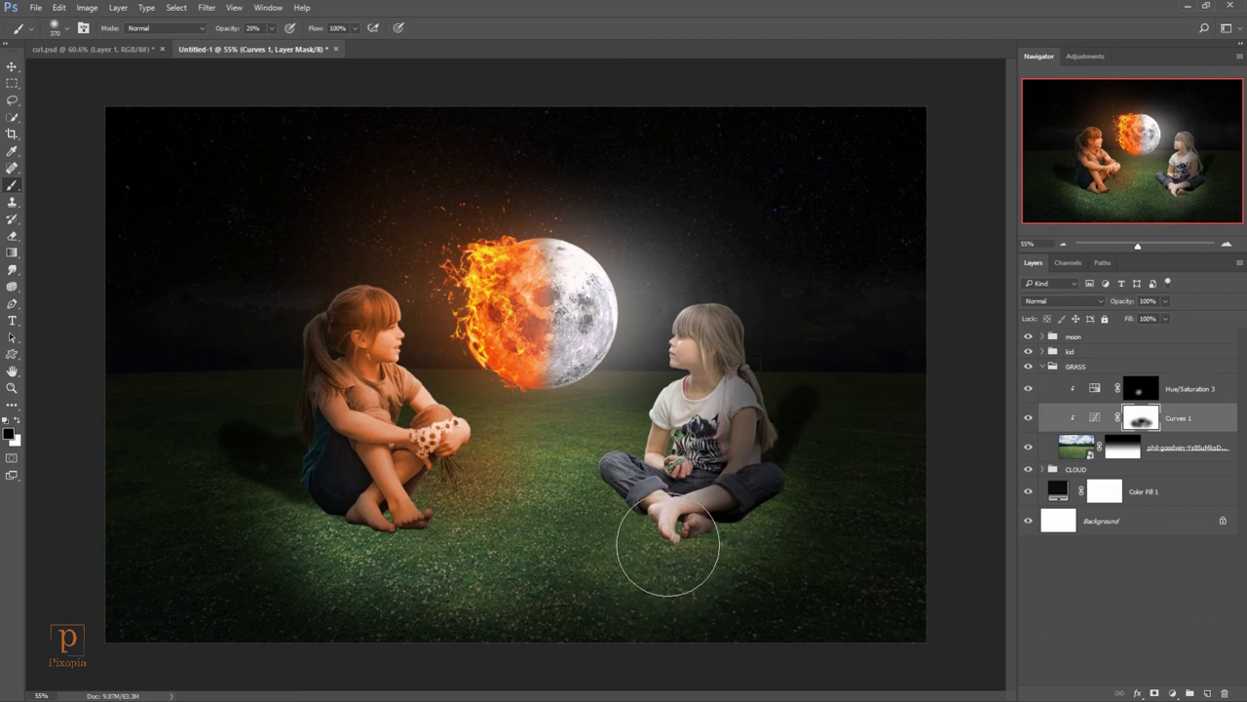
click(1141, 390)
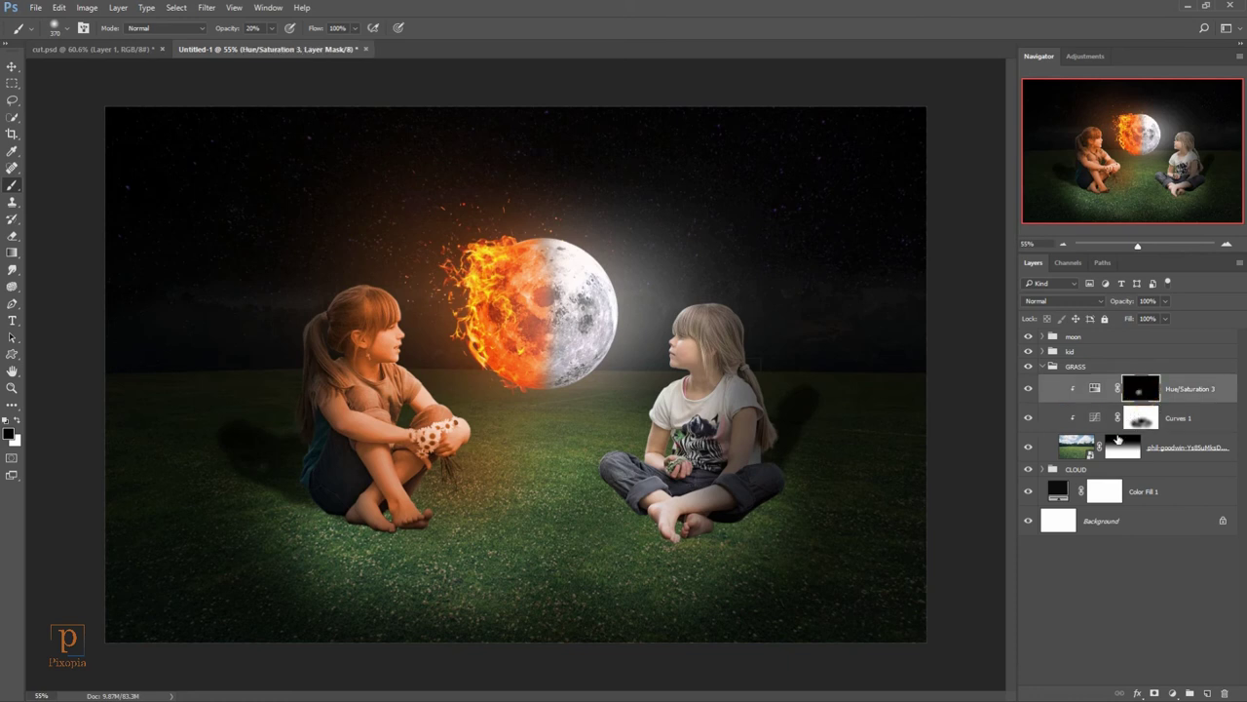
Step: Paint white at 10–15% on the Hue/Saturation 3 mask to spread orange glow under the left girl
click(16, 420)
mouse_move(543, 454)
mouse_down()
mouse_move(335, 496)
mouse_move(314, 516)
mouse_move(397, 526)
mouse_move(489, 491)
mouse_up()
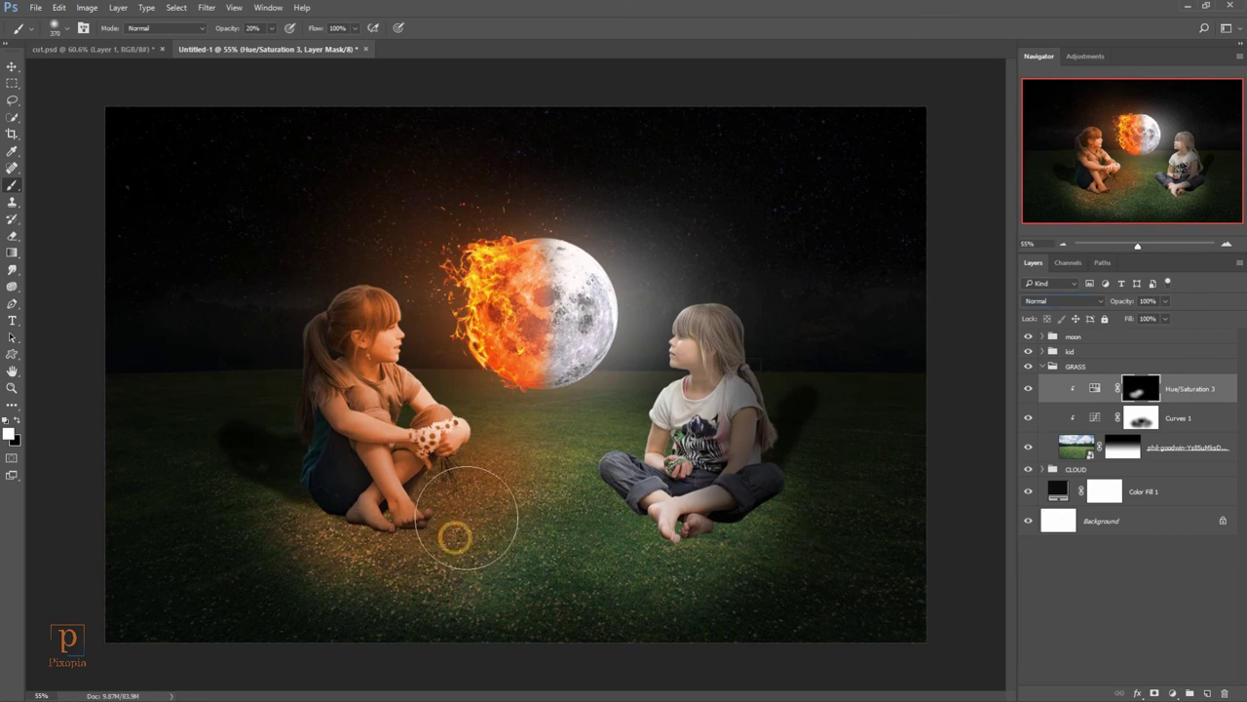
drag(224, 27, 209, 27)
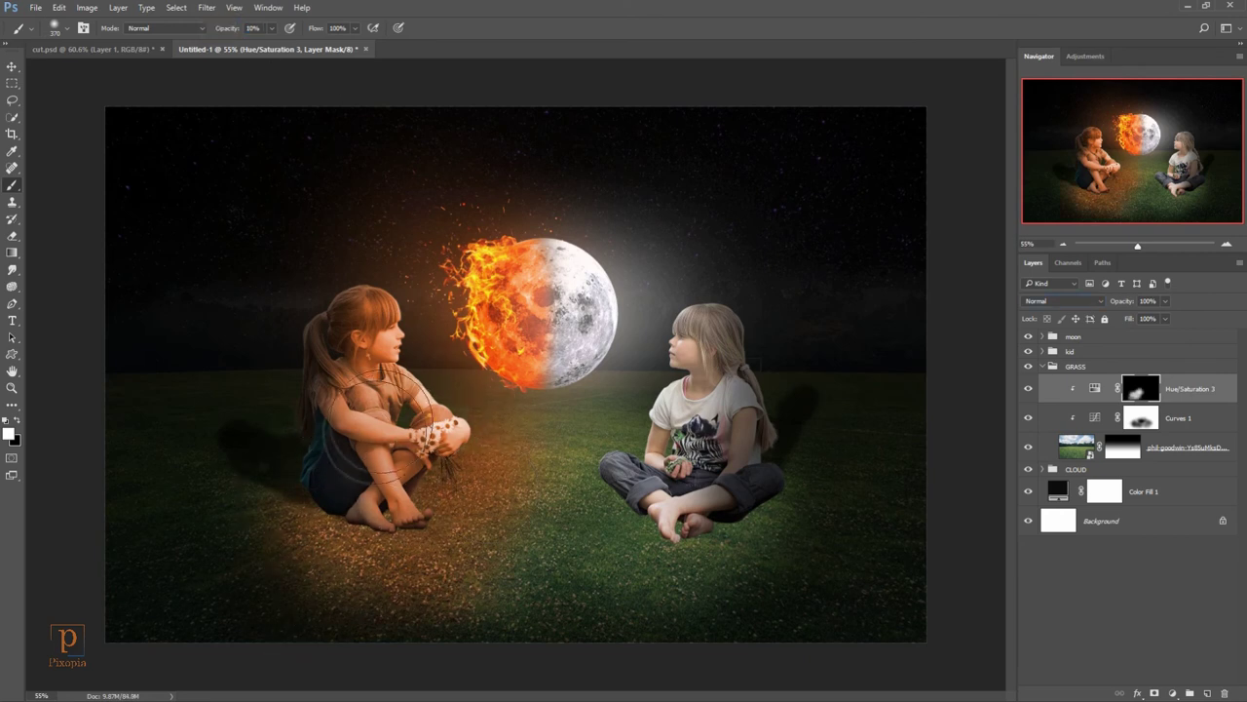
drag(314, 579, 341, 560)
key(x)
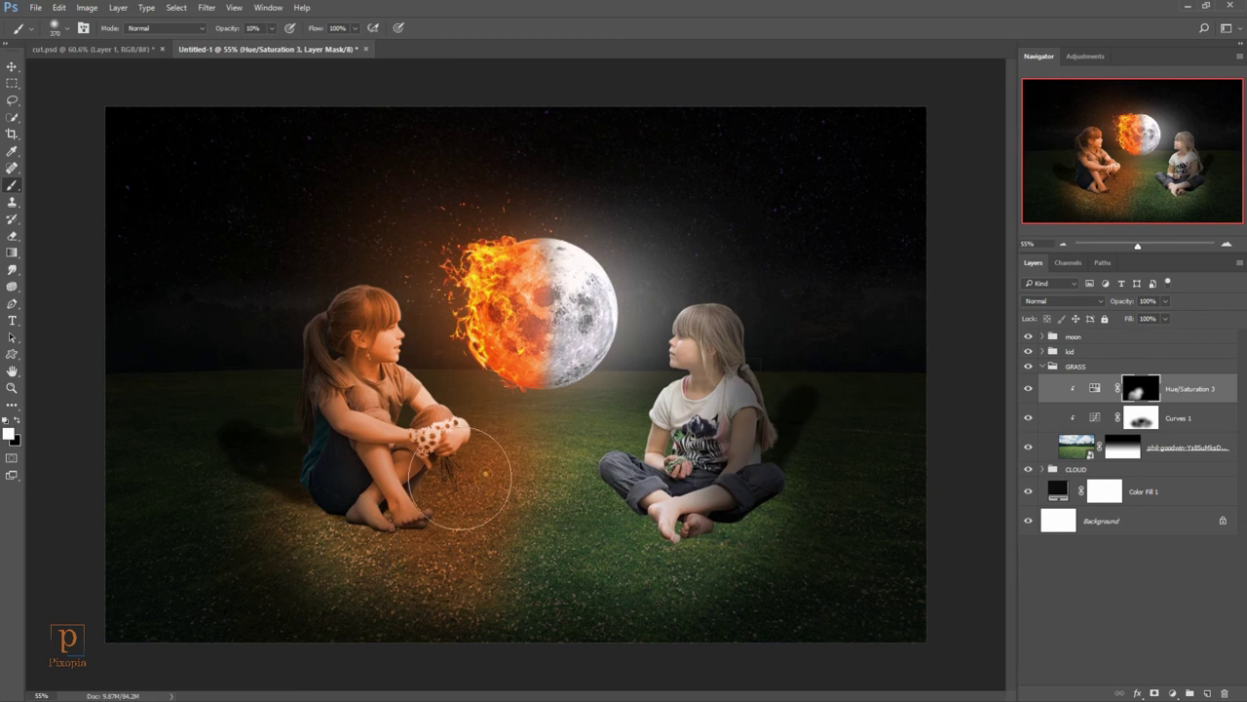
key(1)
key(5)
Step: Brighten more lower grass on the Curves 1 mask, then collapse the GRASS group
click(1136, 417)
click(552, 565)
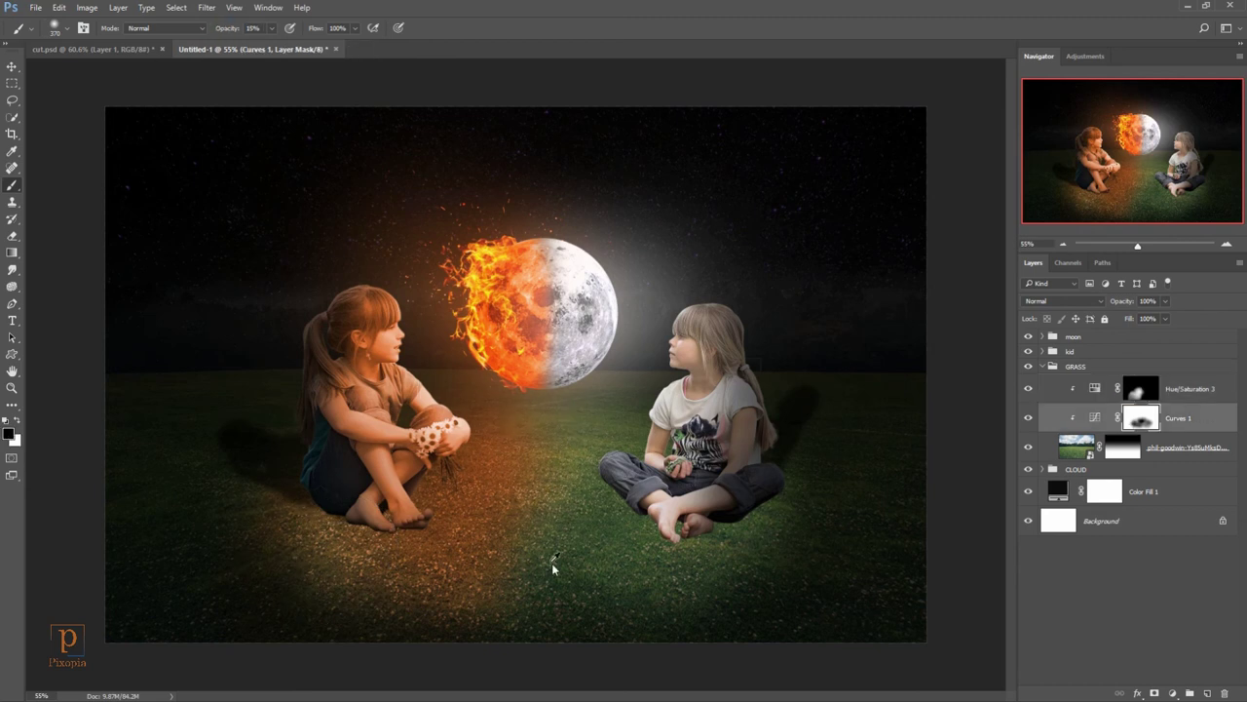
key(x)
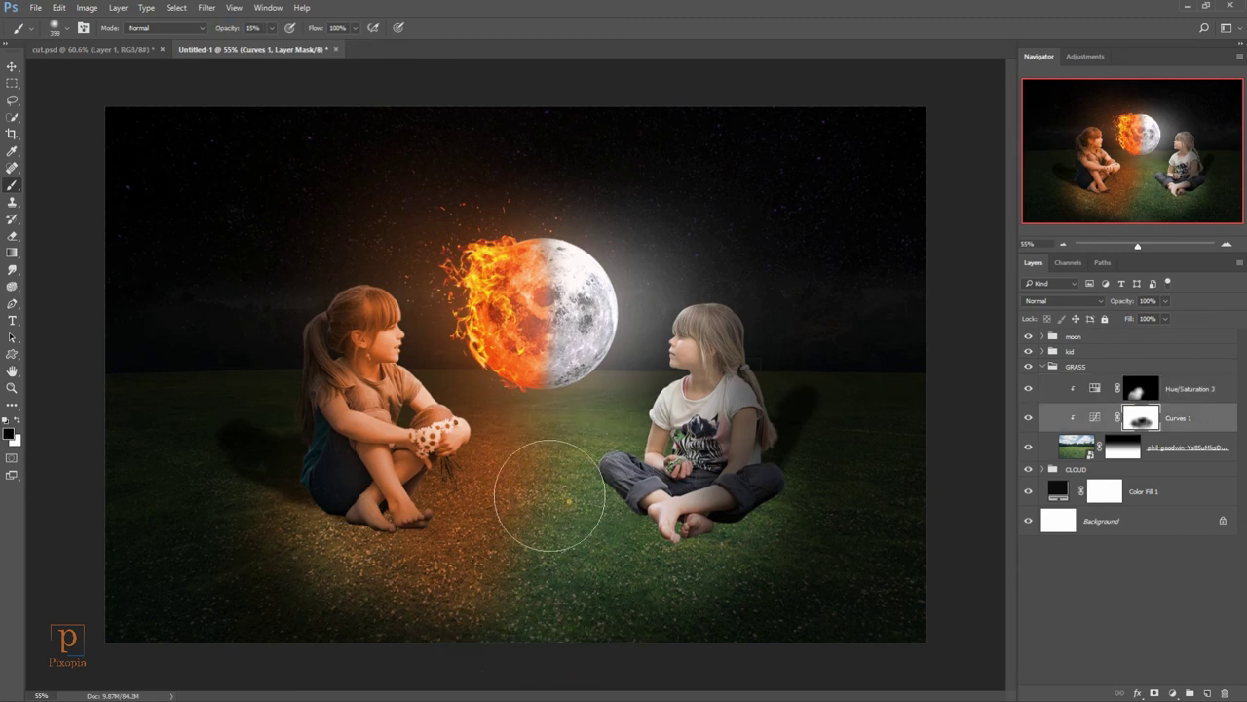
click(532, 652)
click(1137, 390)
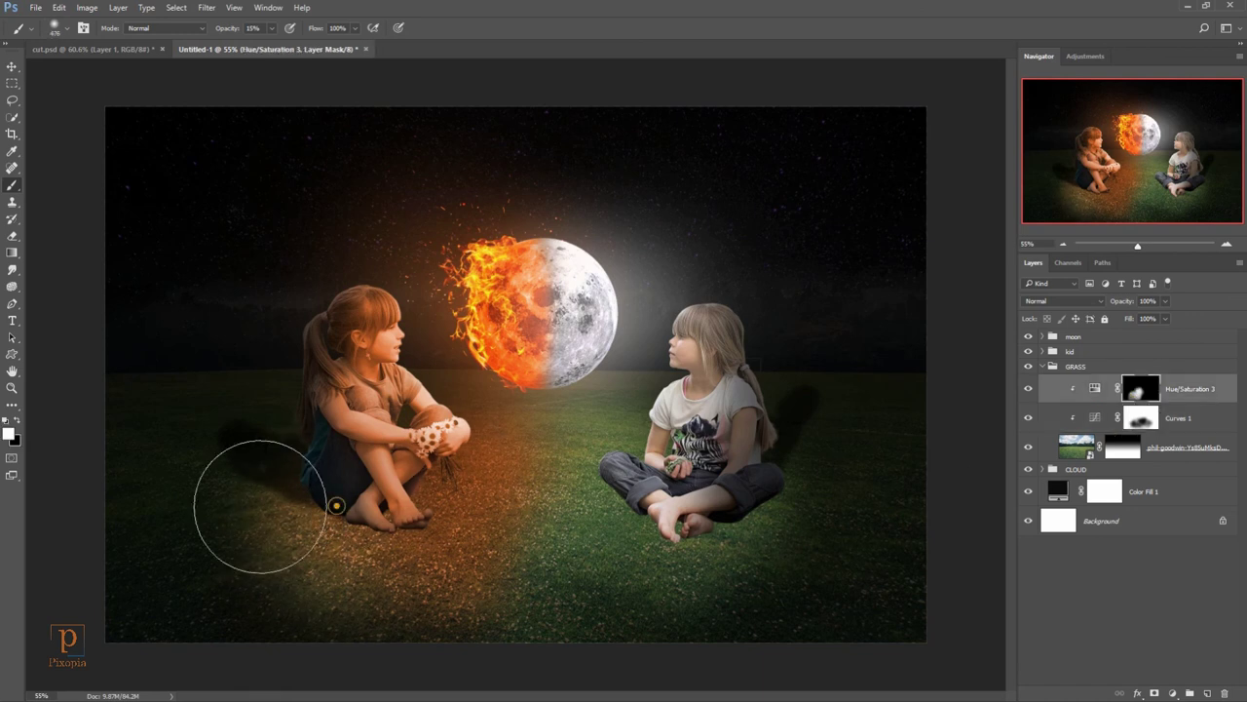
click(1041, 368)
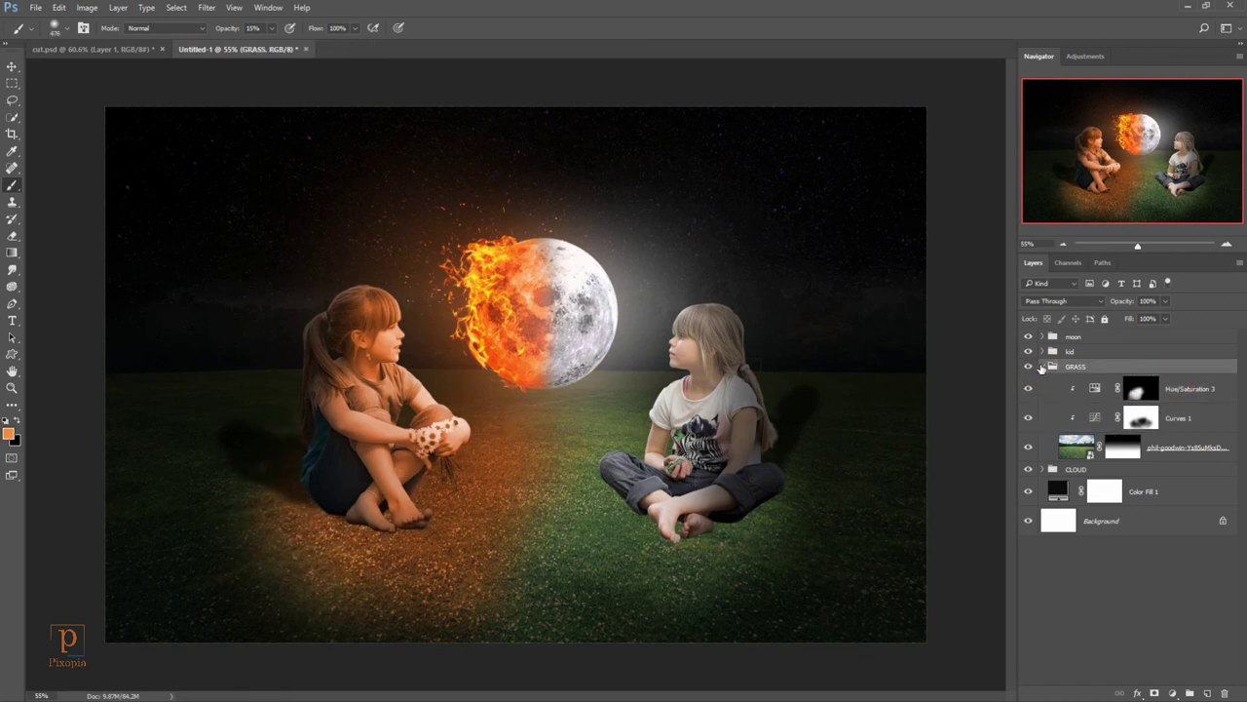
click(1042, 366)
Step: Move the starry-sky layer above Exposure 1 and blend it with Soft Light at 73% opacity
click(1094, 339)
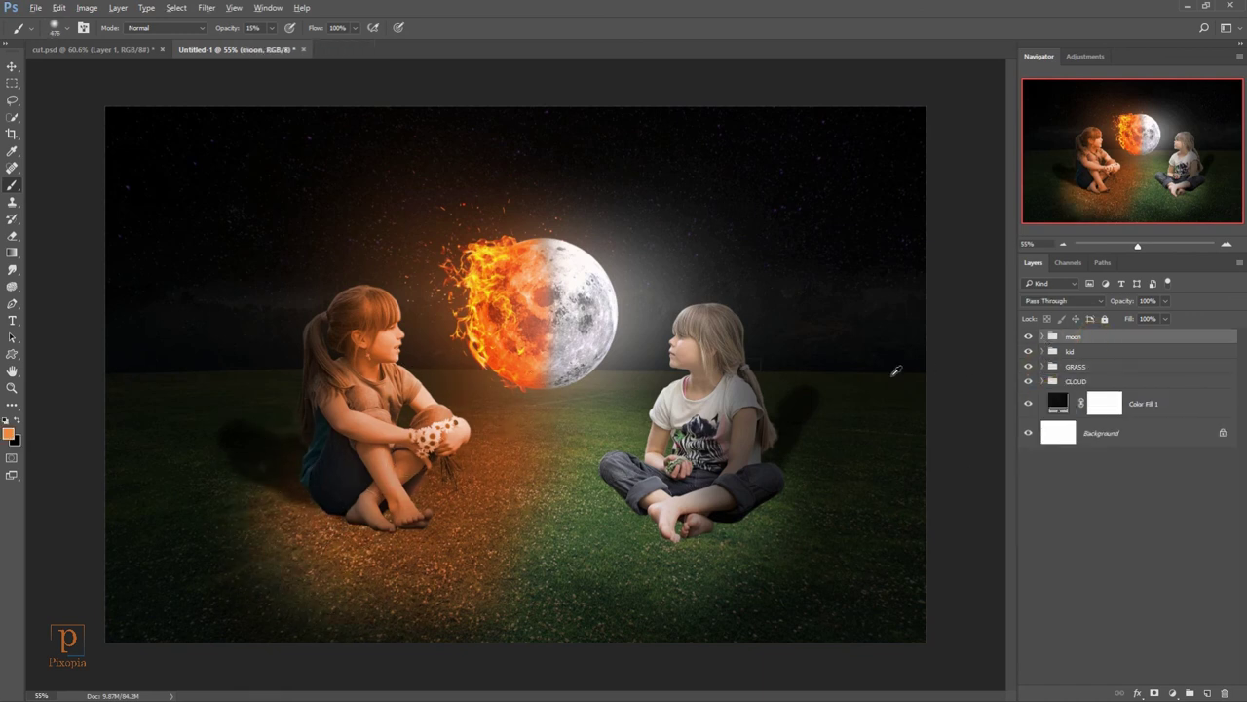
key(ctrl+minus)
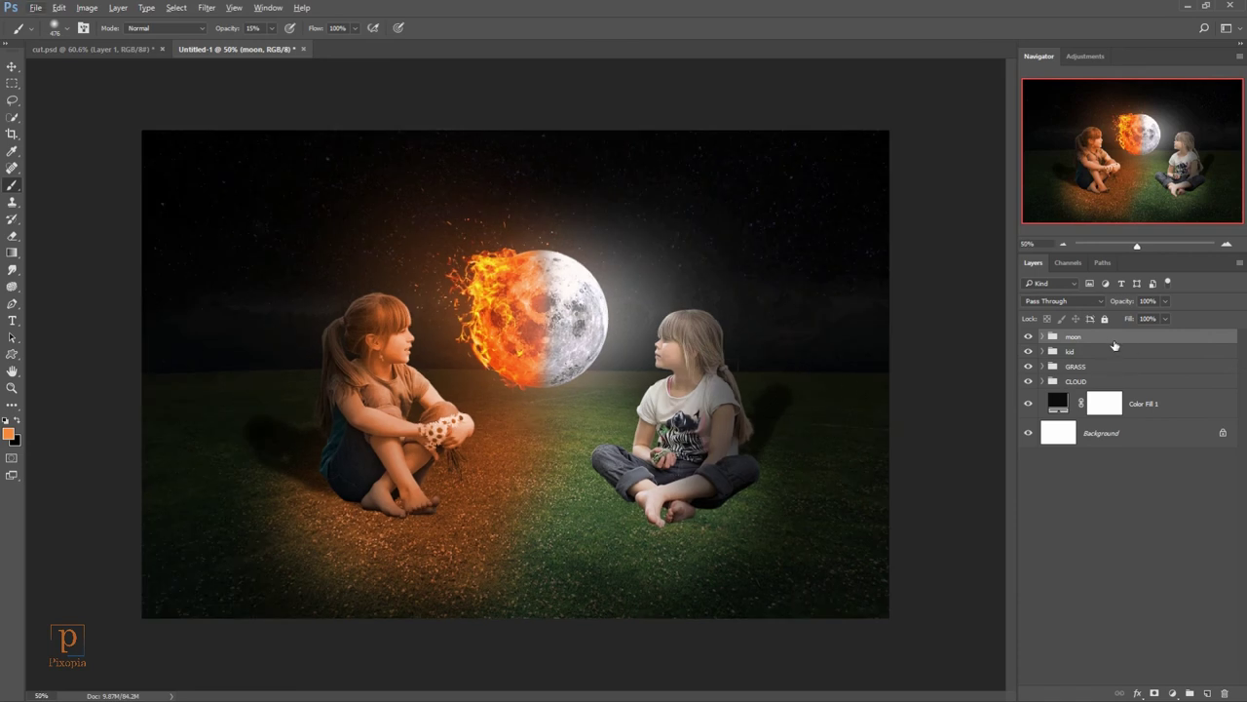
click(1105, 379)
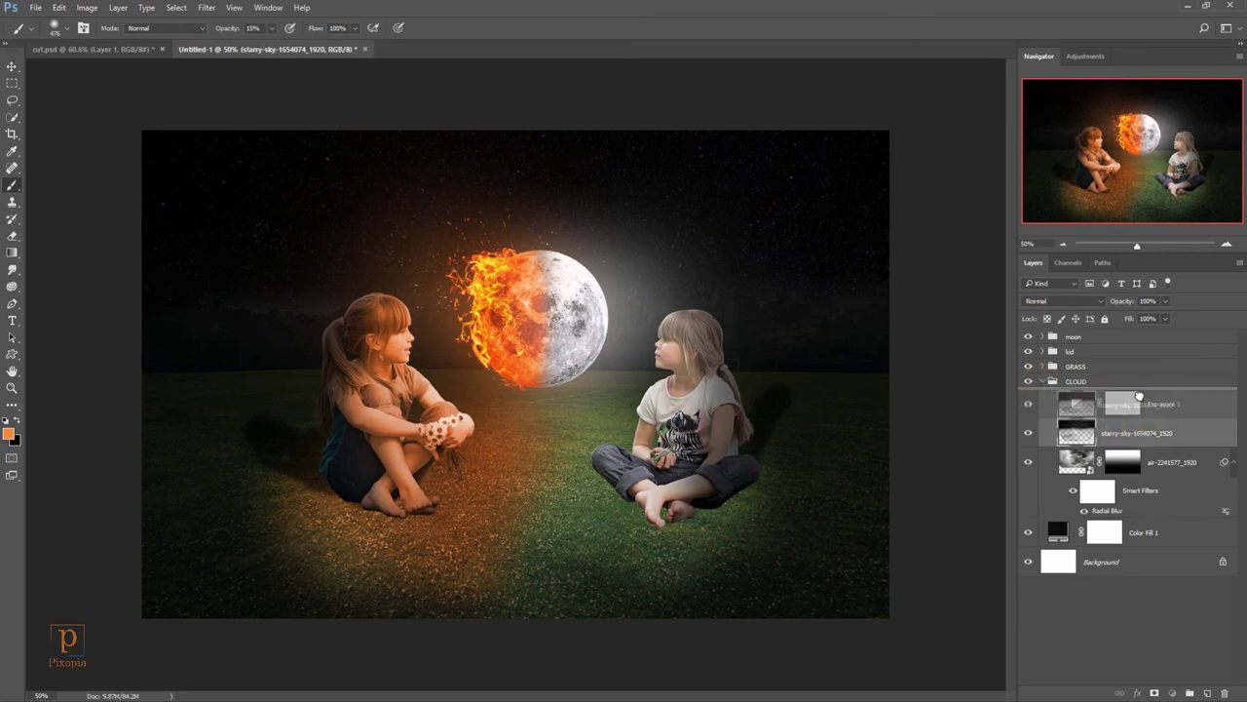
drag(1122, 429, 1140, 406)
click(1072, 302)
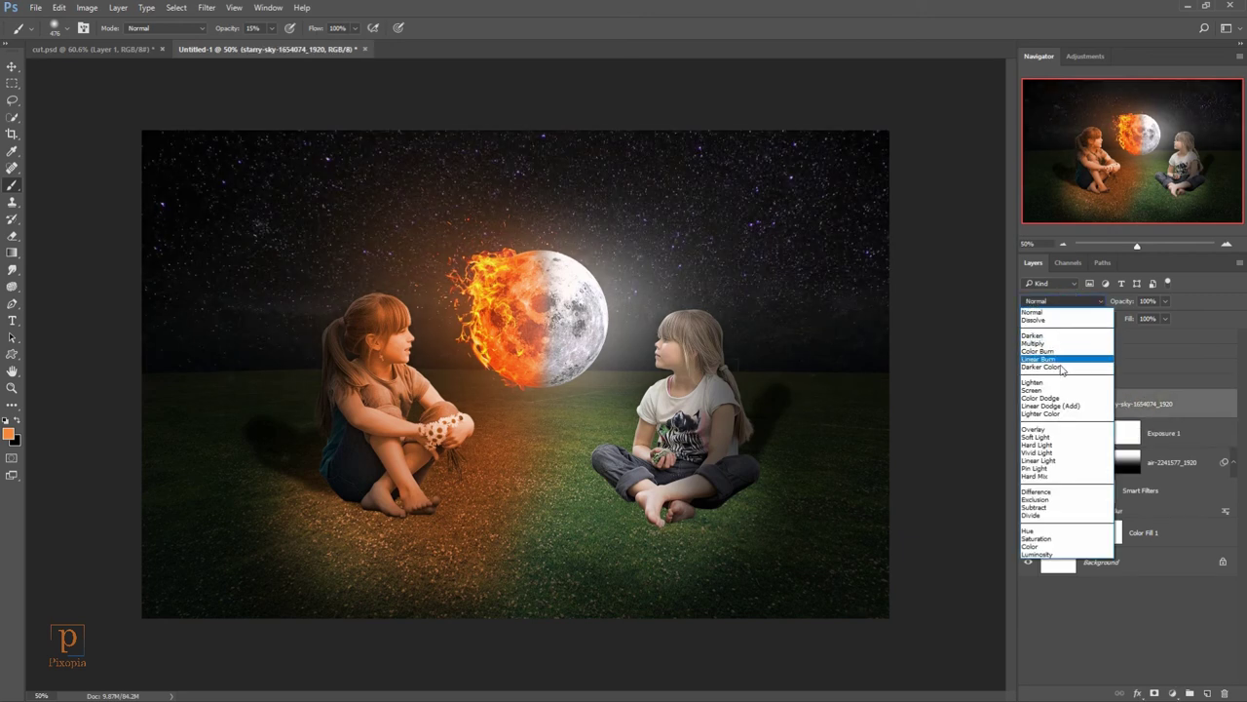
click(1049, 438)
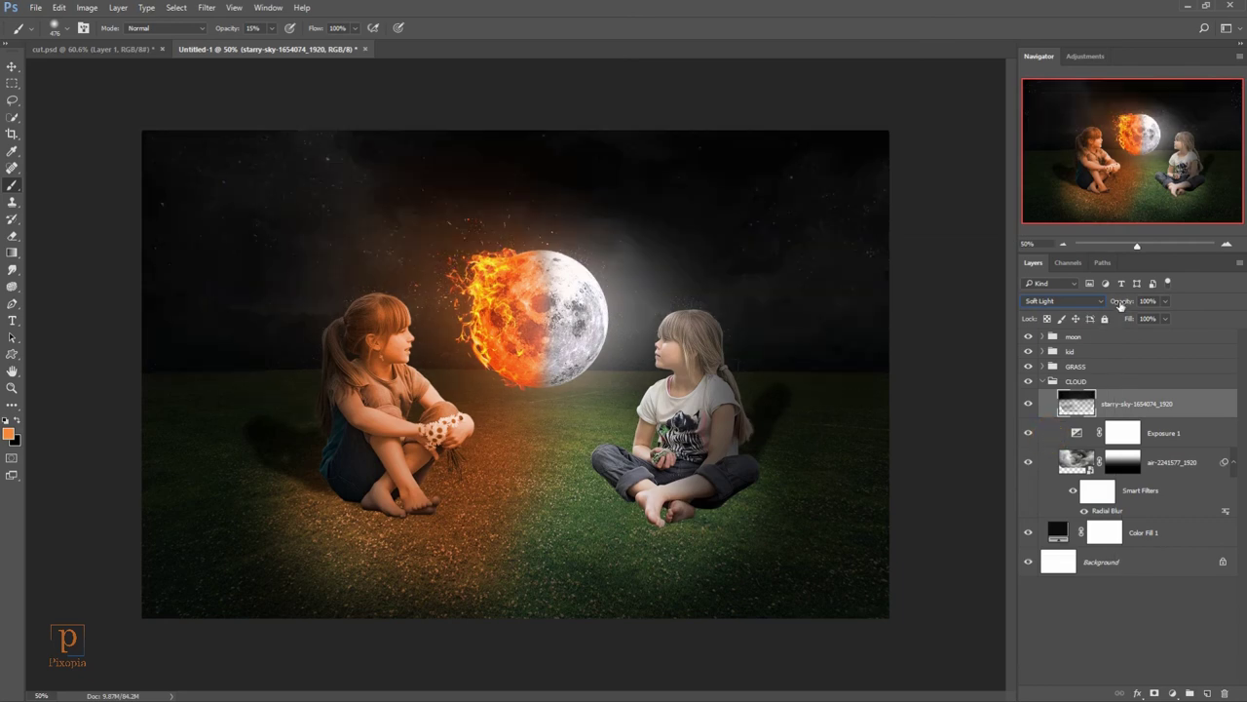
drag(1120, 305, 1106, 308)
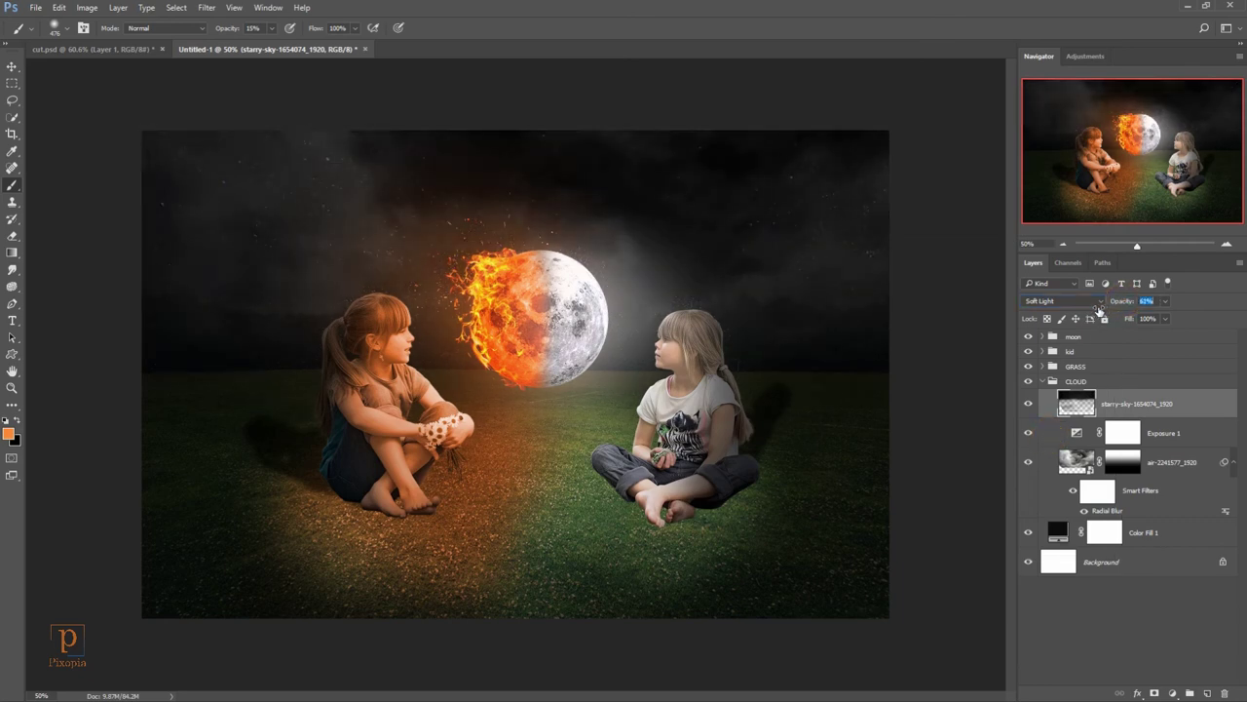
Step: Raise the clouds' Exposure 1 adjustment from -3.83 to about -1.89
click(1119, 436)
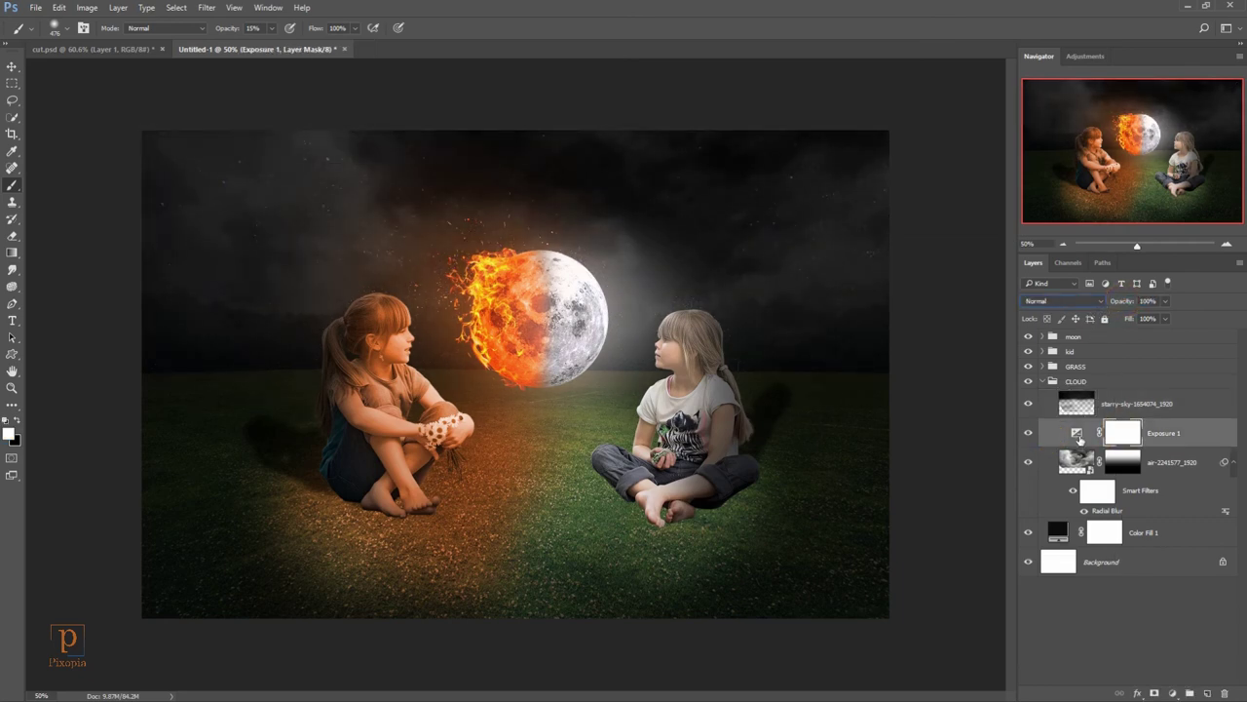
double_click(1076, 432)
drag(868, 172, 890, 173)
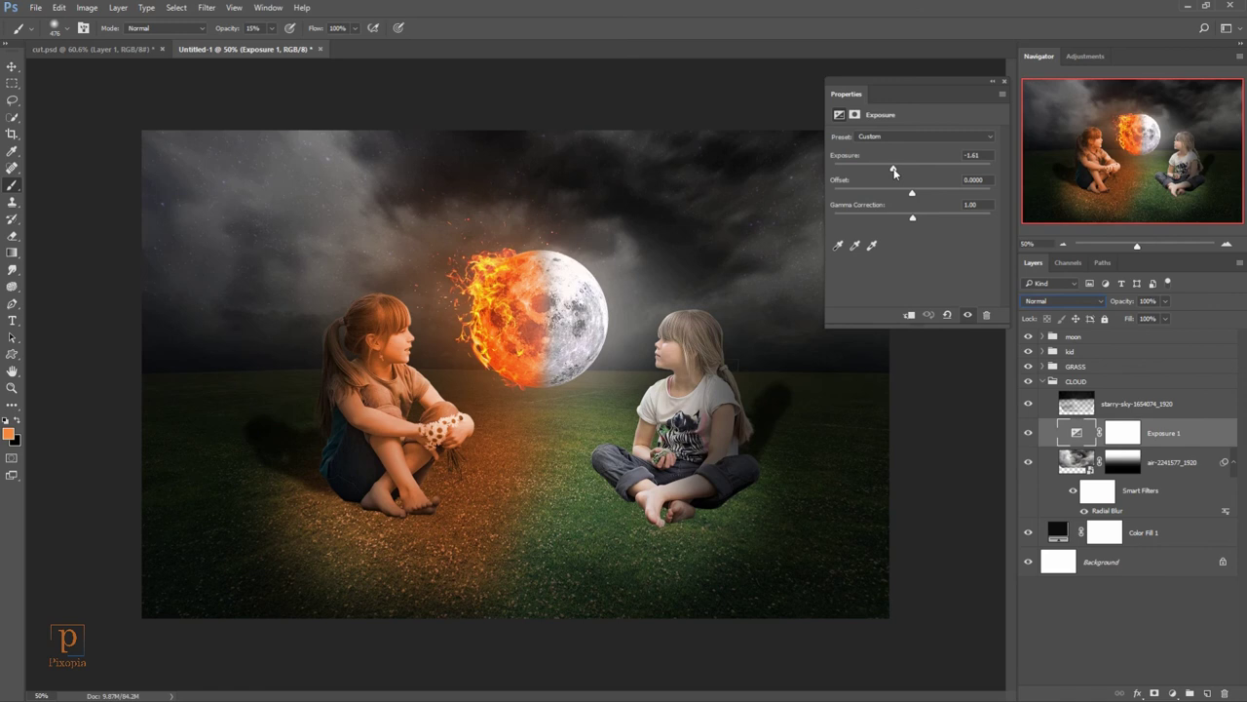
drag(894, 173, 891, 172)
click(1046, 264)
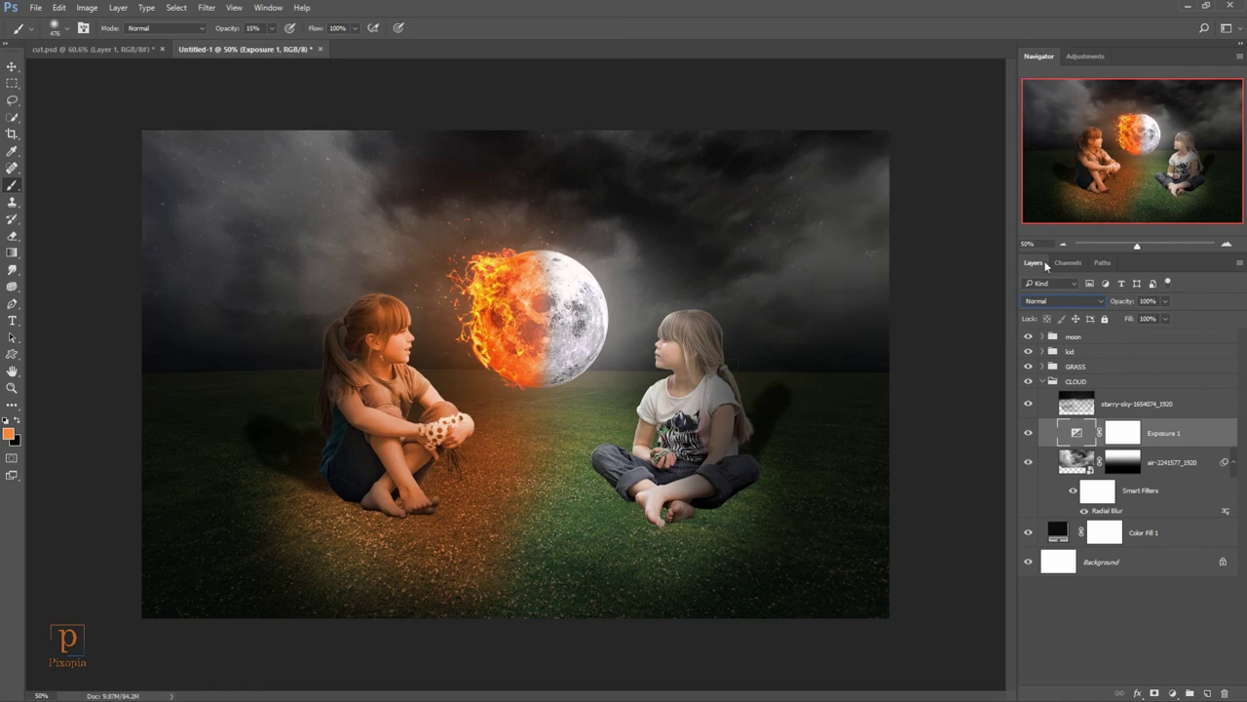
click(1041, 383)
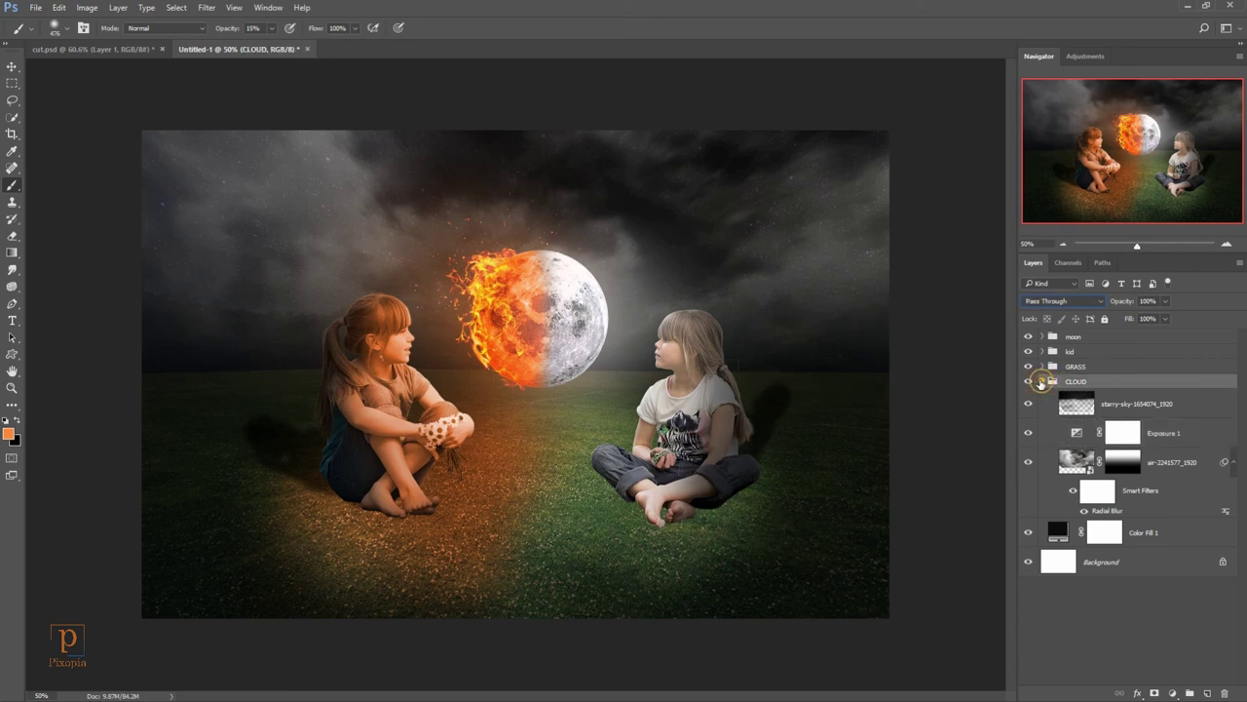
Step: Place-embed flock-1837494_1280 above the moon group and commit it across the scene
click(1040, 382)
click(1084, 337)
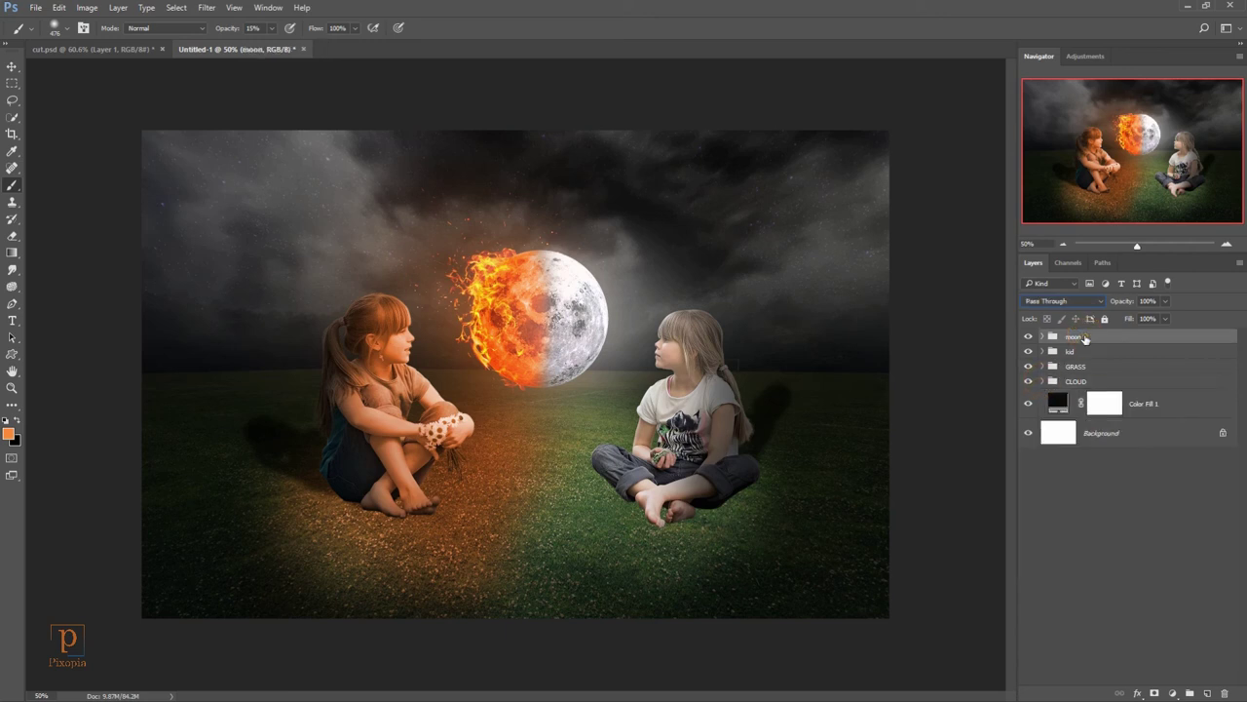
click(35, 7)
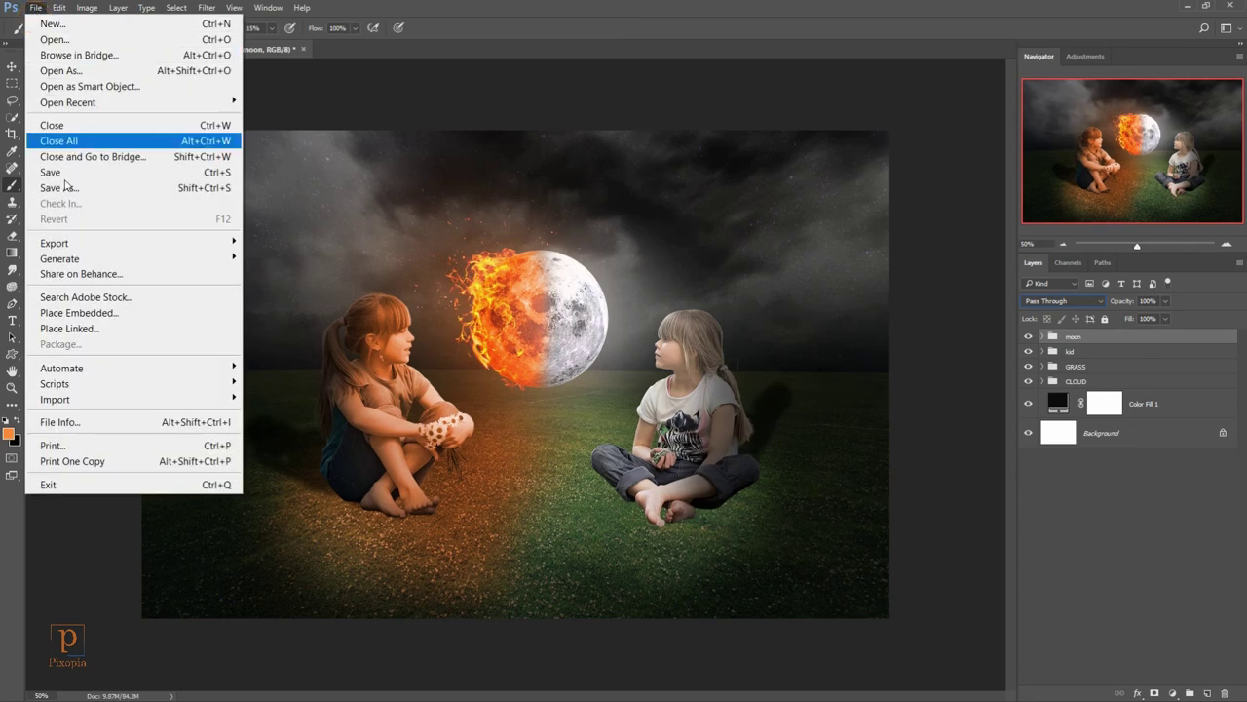
click(98, 315)
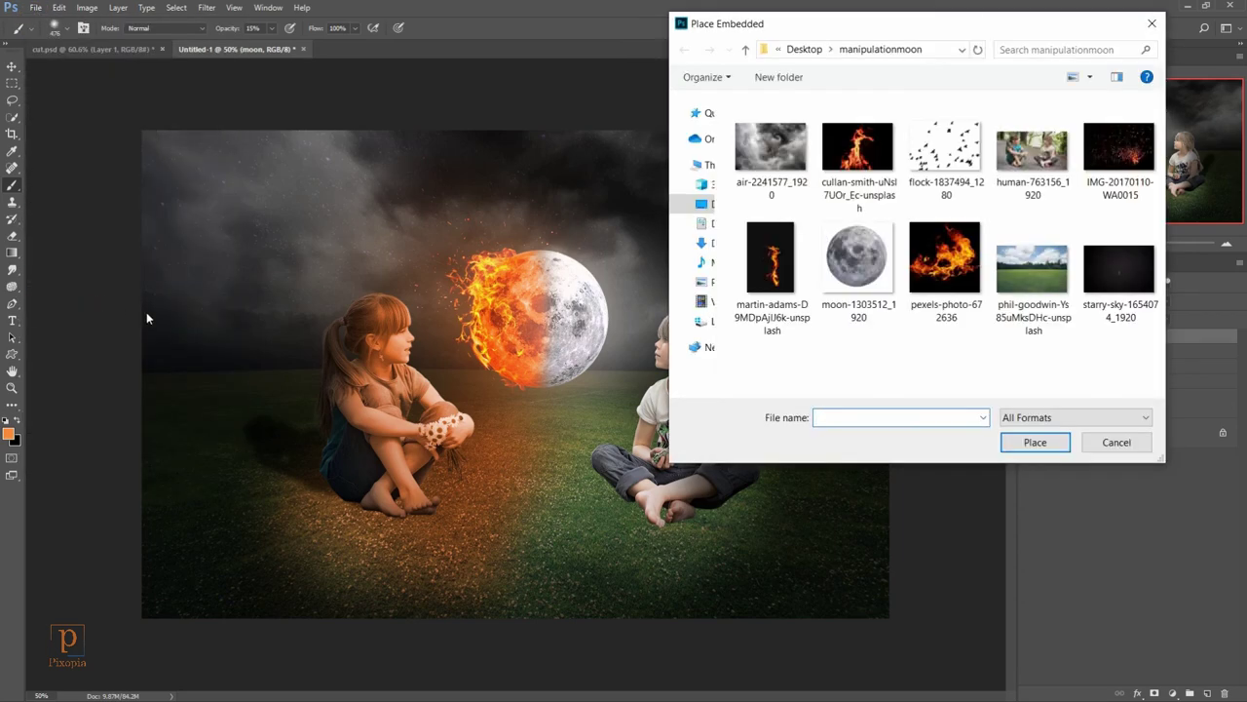
click(920, 136)
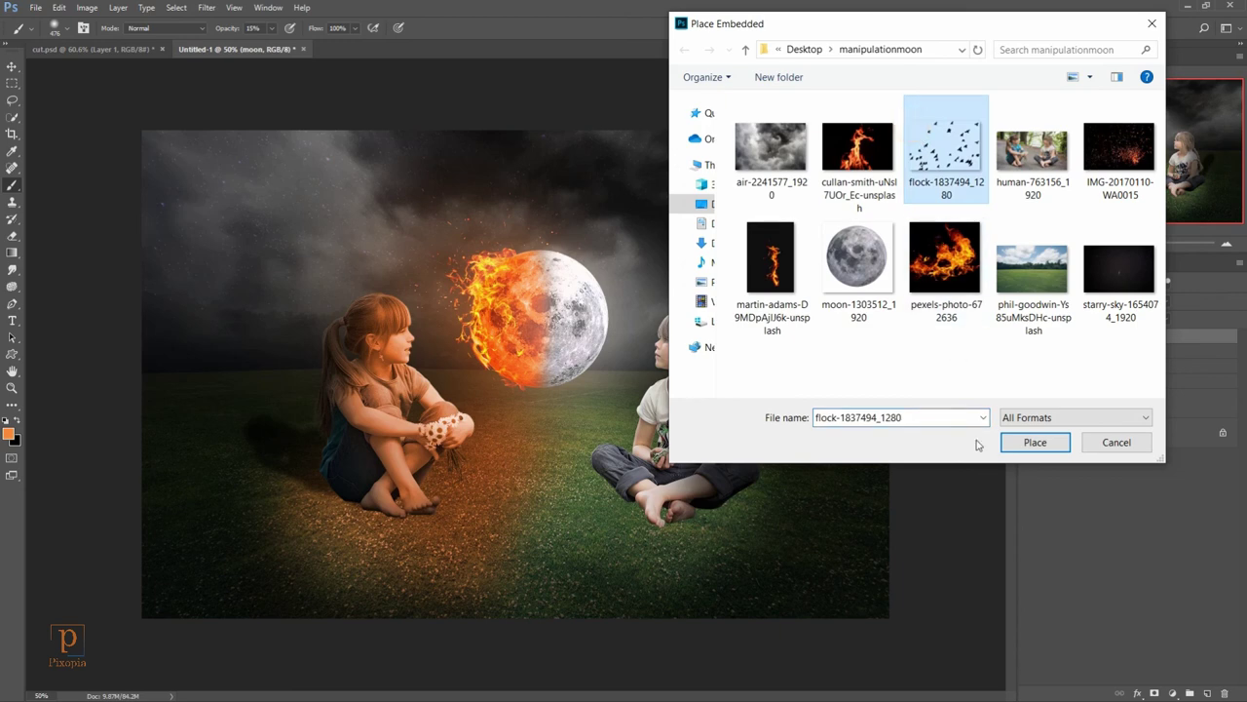
click(1025, 448)
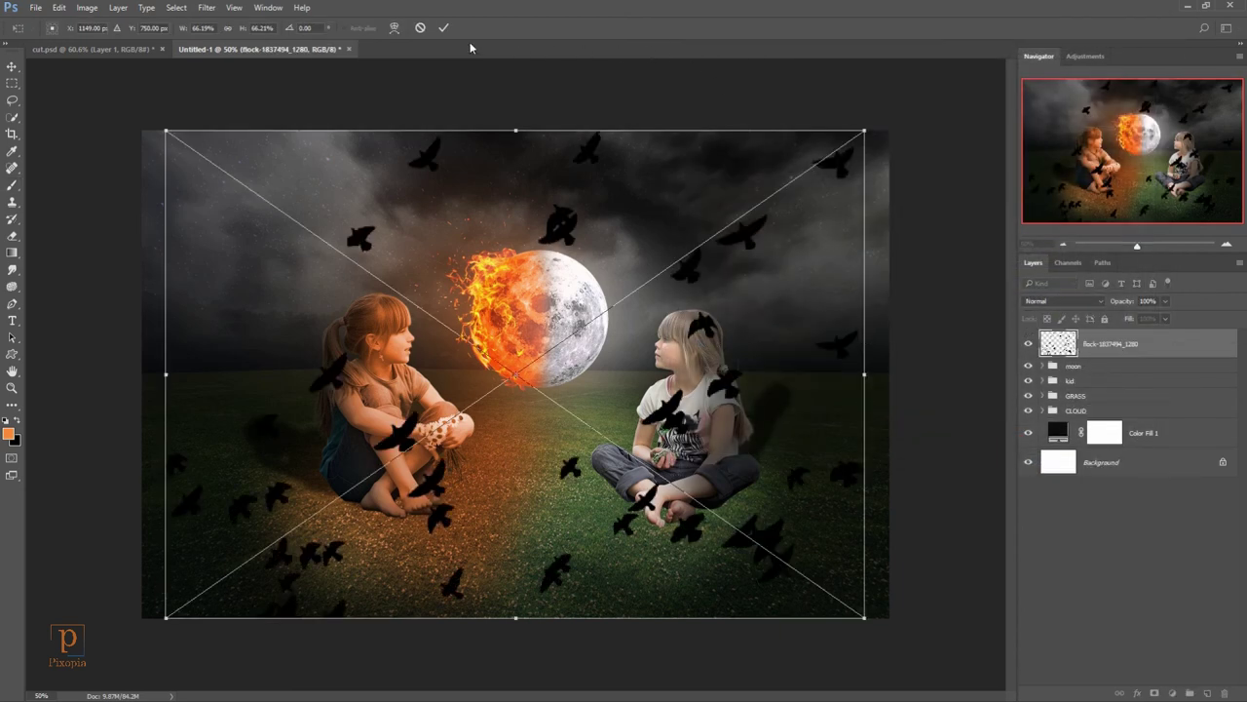
click(443, 29)
Step: With the Lasso, copy the bird above the moon and the upper-right bird onto their own layers
key(b)
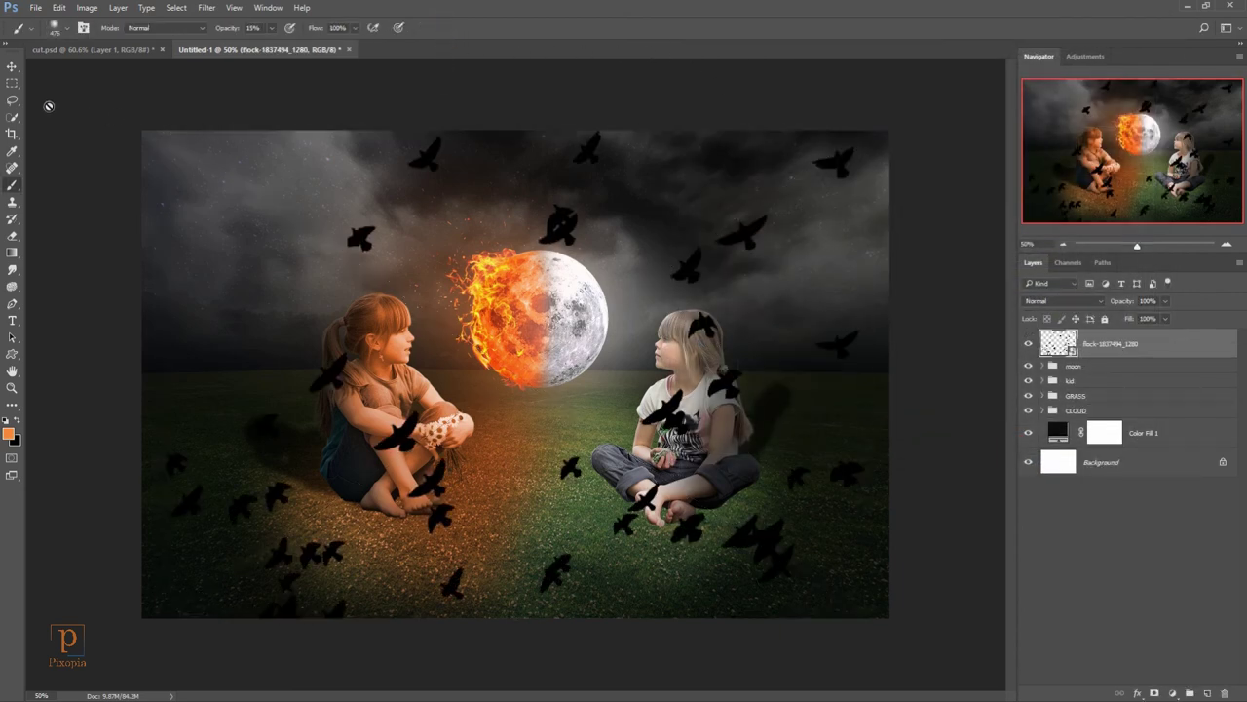
click(14, 102)
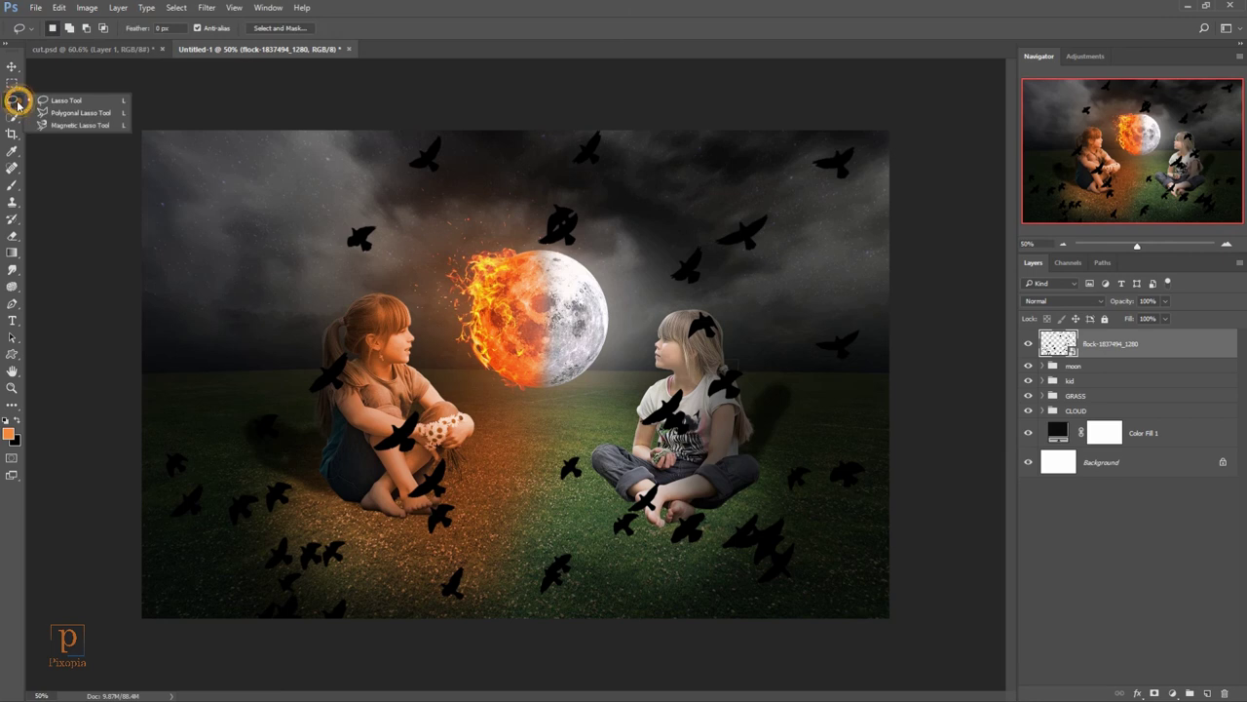
click(73, 102)
mouse_move(590, 218)
mouse_down()
mouse_move(595, 228)
mouse_move(590, 207)
mouse_up()
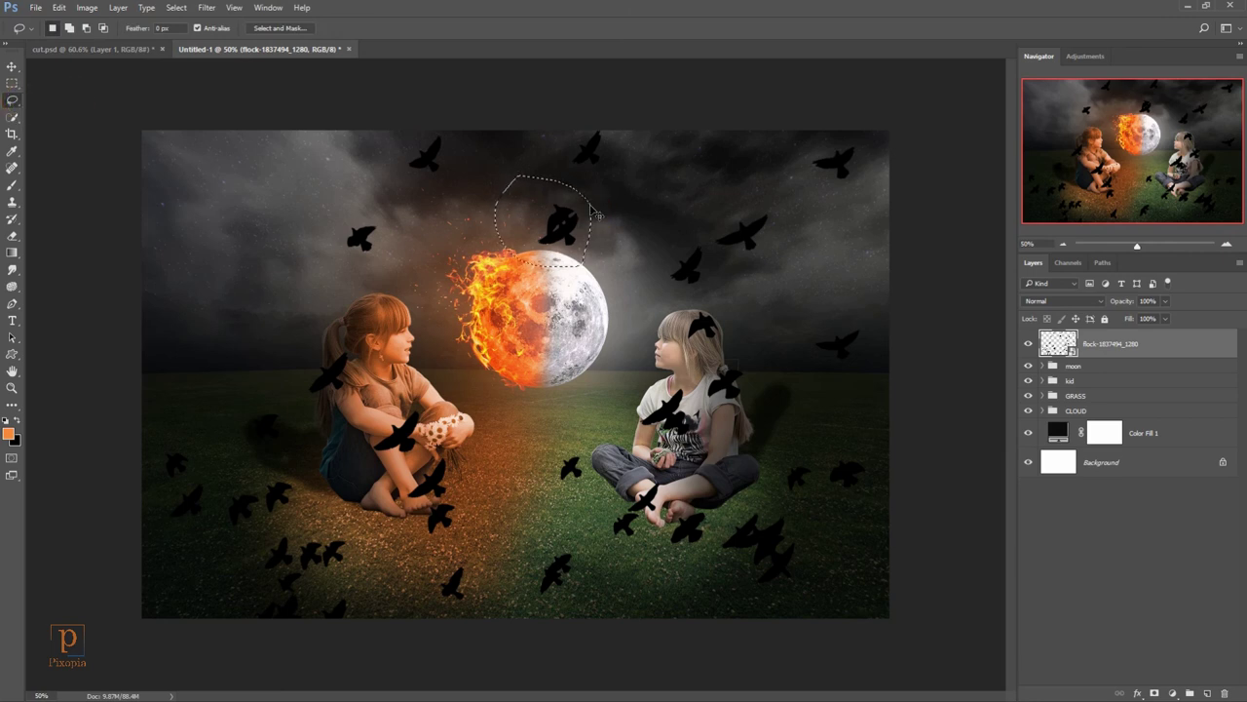
key(ctrl+j)
drag(733, 276, 726, 281)
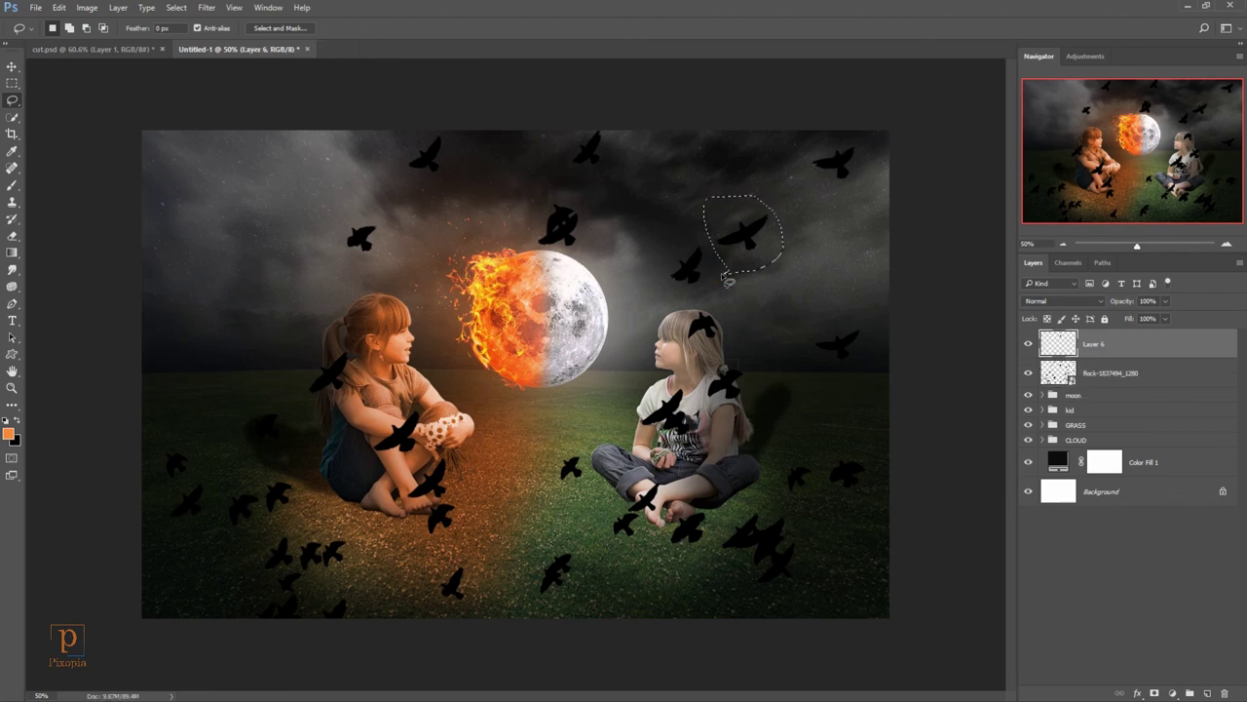
click(1082, 368)
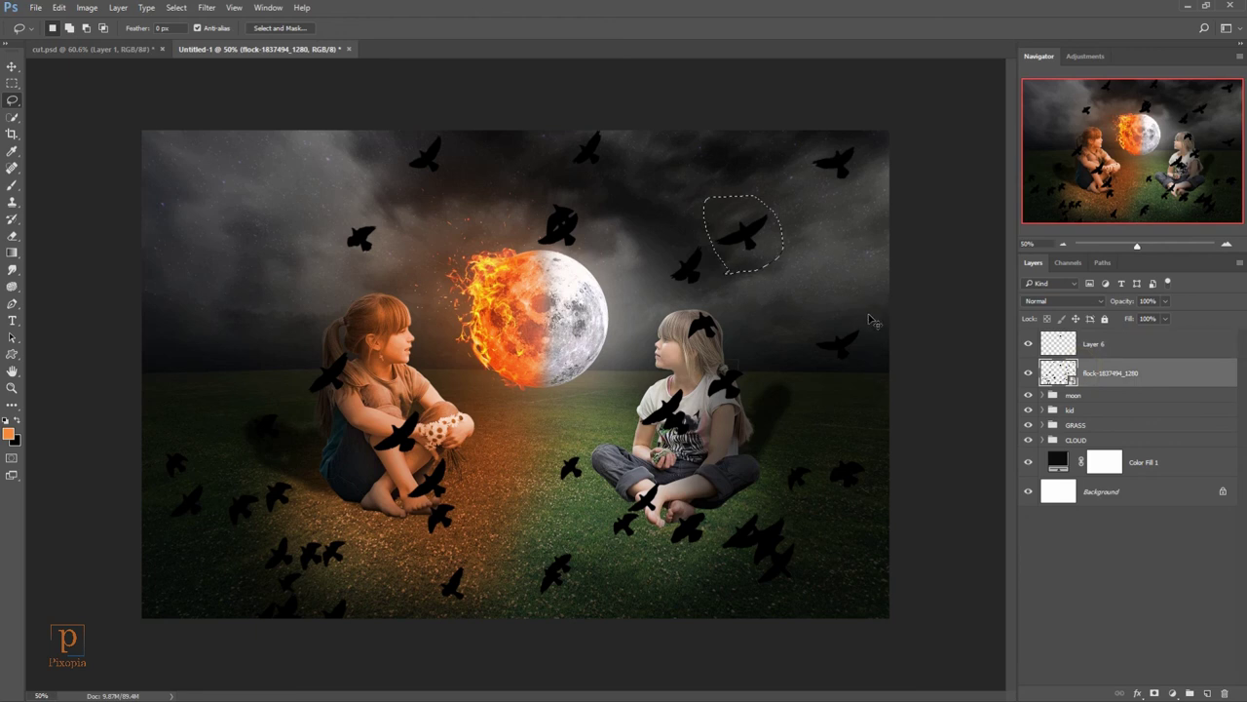
key(ctrl+j)
Step: Copy the next flock bird, another bird and the lower-left bird cluster onto separate layers
key(alt+bracketleft)
drag(872, 324, 822, 380)
key(ctrl+j)
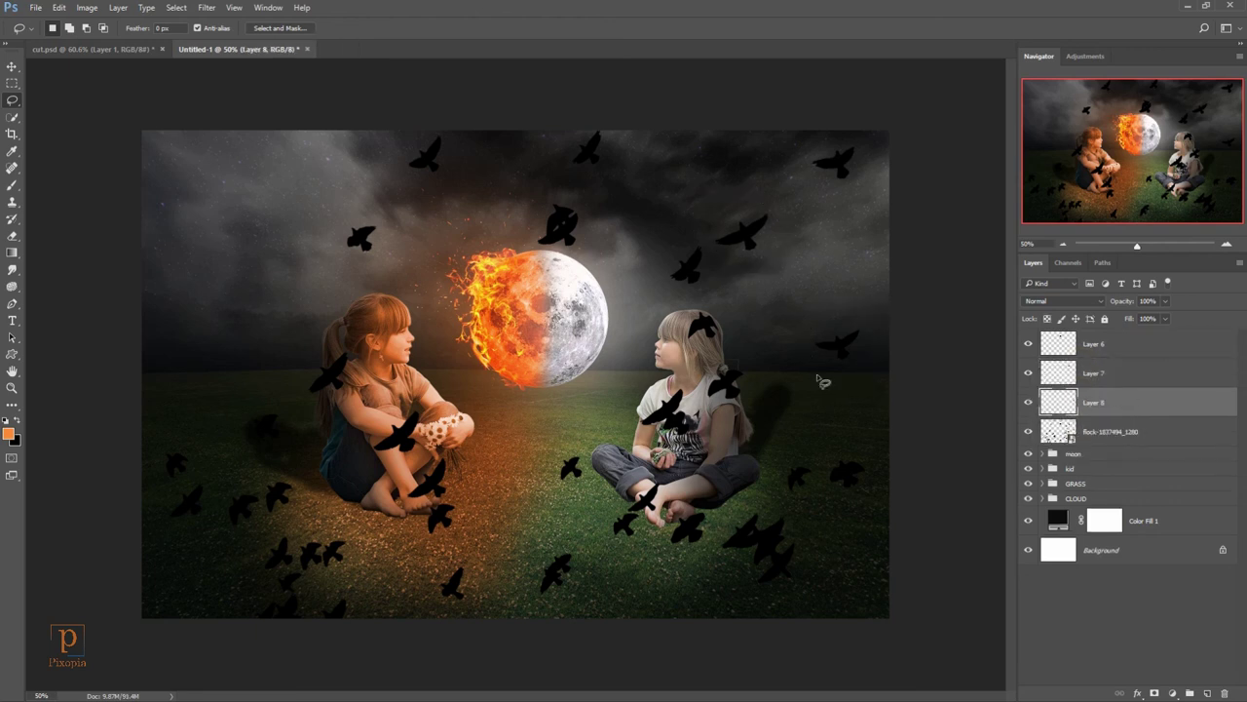
key(alt+bracketleft)
drag(584, 546, 523, 528)
key(ctrl+j)
key(alt+bracketleft)
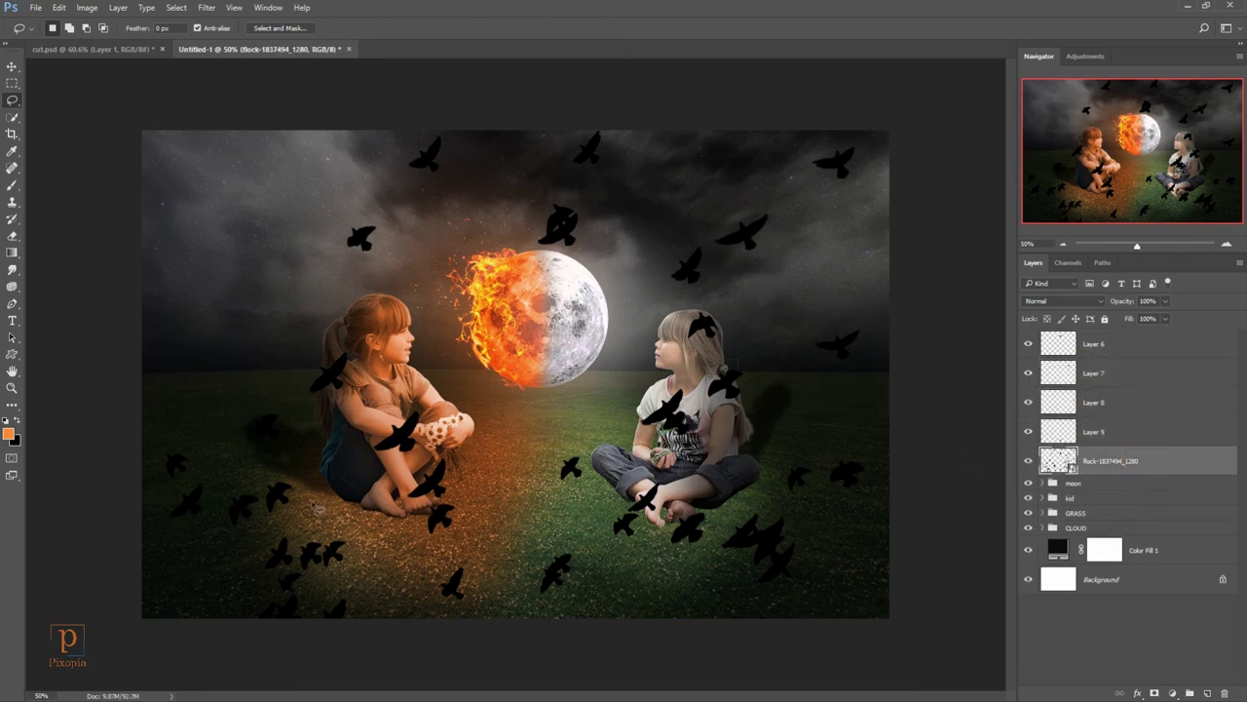
drag(314, 507, 292, 487)
key(ctrl+j)
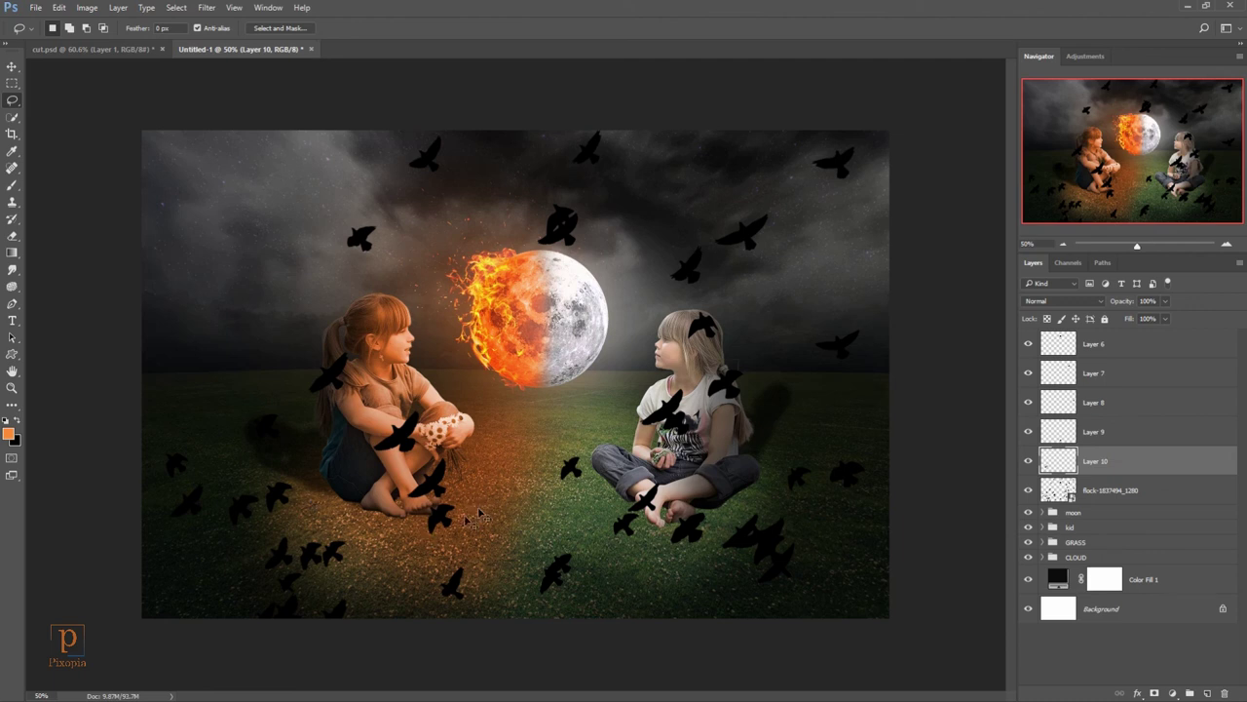
Step: Copy the birds near the left girl's legs and at the far lower left onto separate layers
drag(488, 507, 477, 531)
key(ctrl+j)
key(Return)
key(alt+bracketleft)
key(ctrl+j)
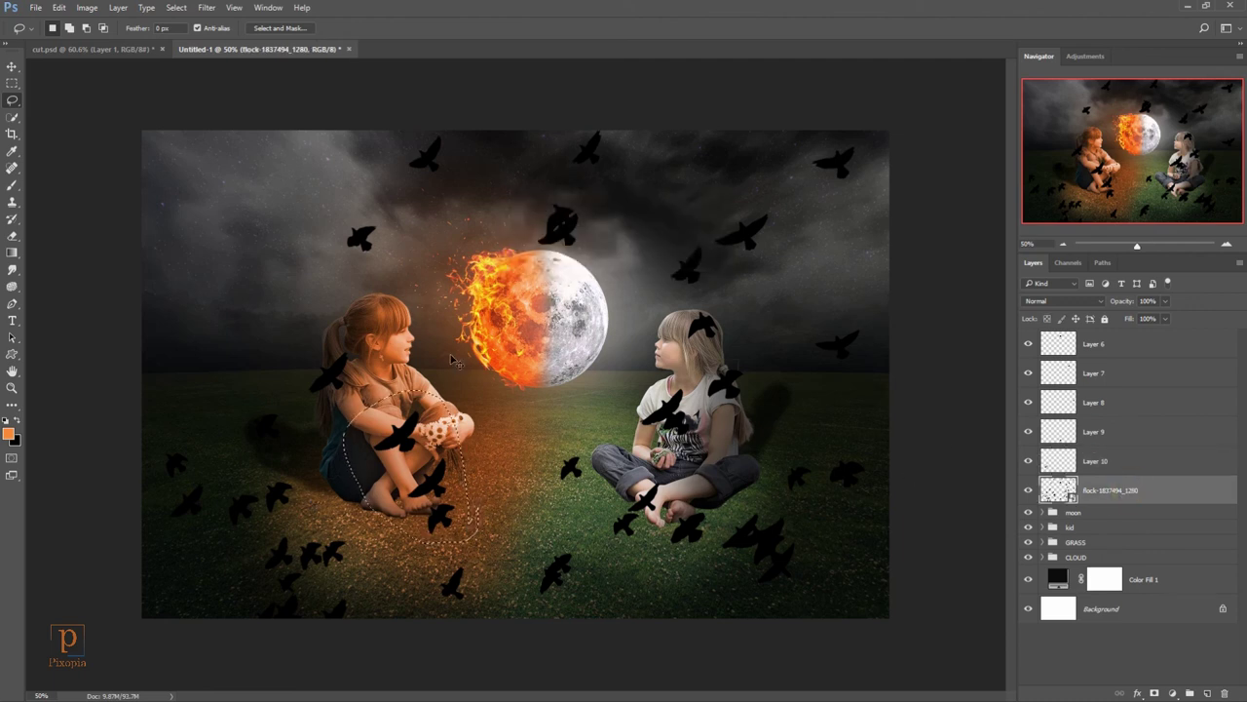
key(alt+bracketleft)
drag(214, 511, 195, 523)
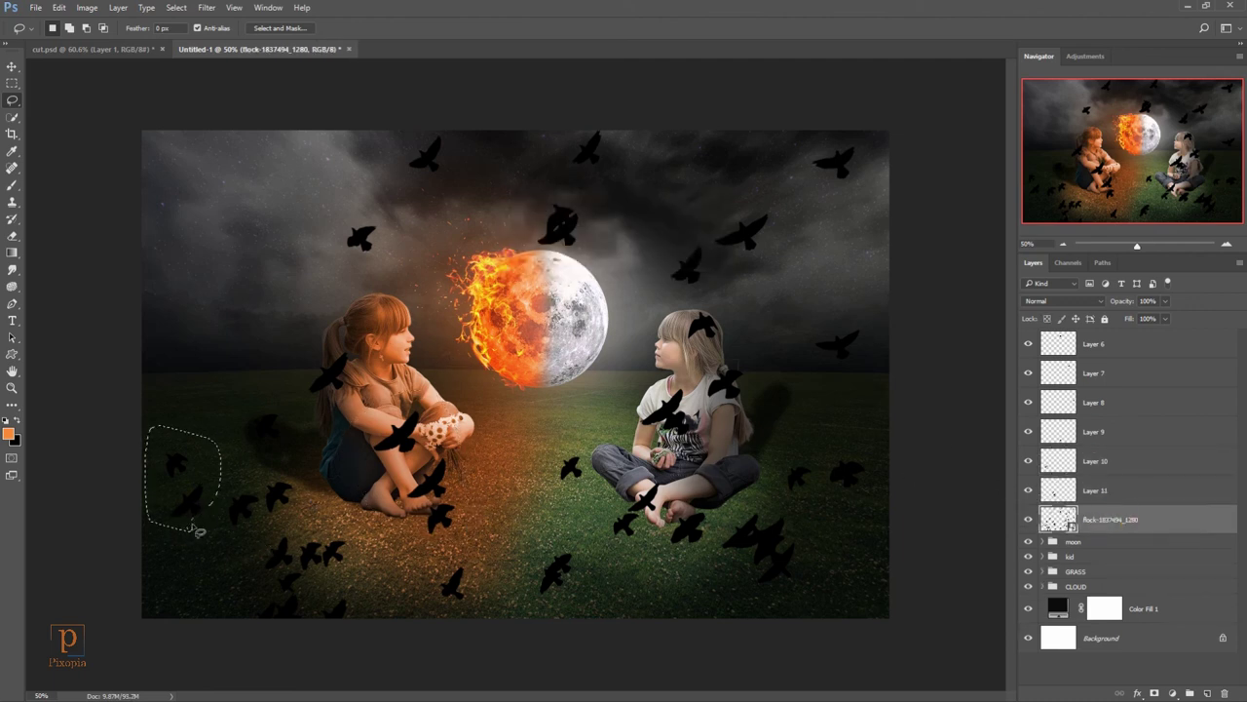
key(ctrl+j)
key(ctrl+z)
key(ctrl+j)
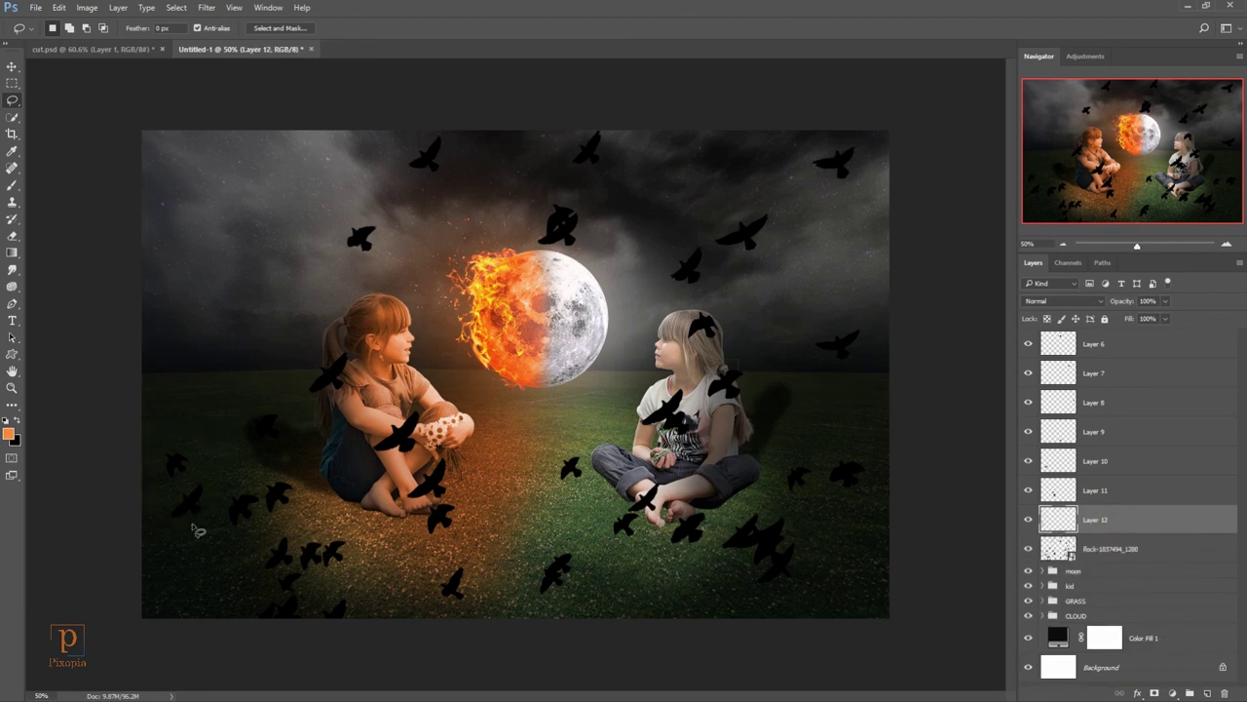
Step: Hide the flock layer and move the moon-side and right-side birds higher into the sky, shrinking one
click(1027, 550)
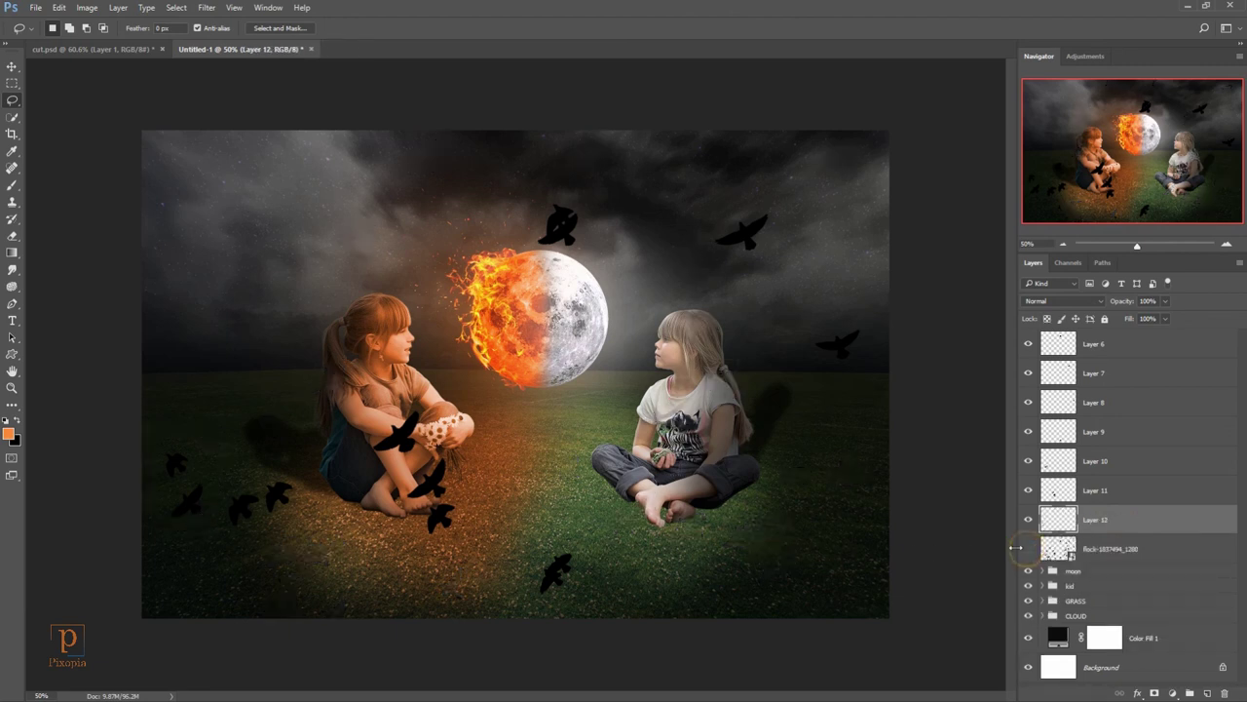
click(11, 66)
click(563, 228)
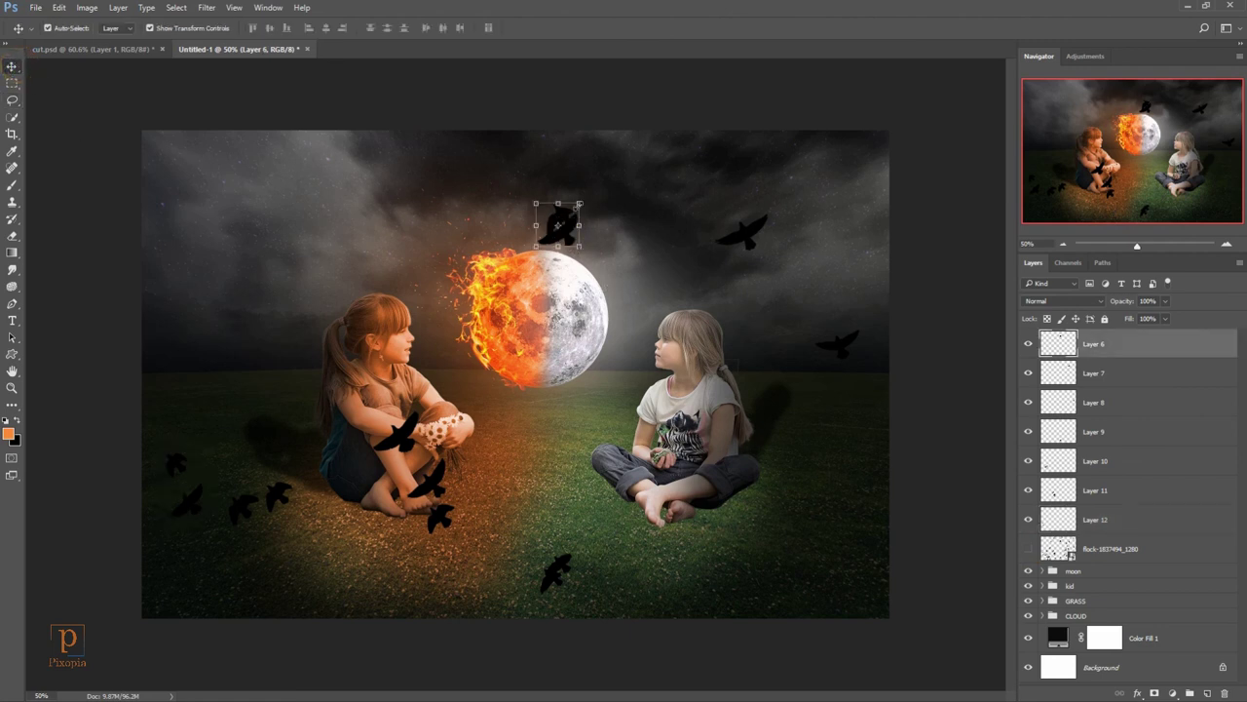
drag(574, 226, 308, 182)
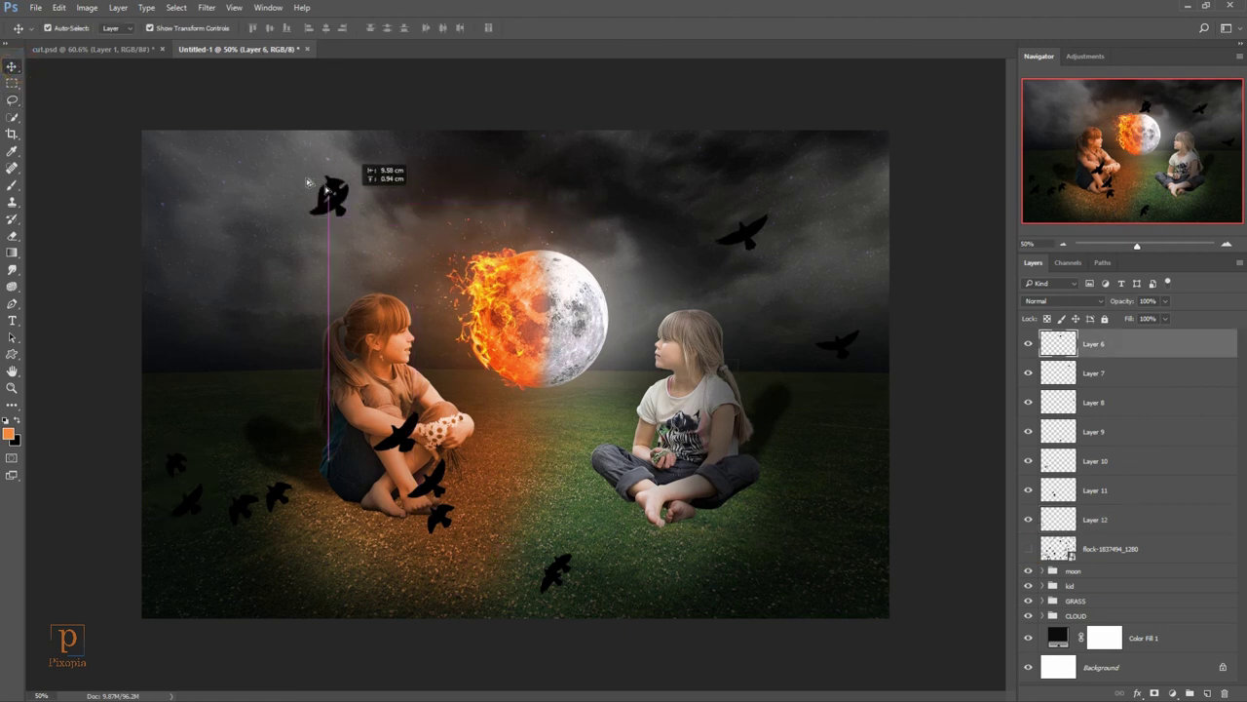
click(743, 232)
drag(774, 251, 763, 183)
click(573, 28)
click(844, 343)
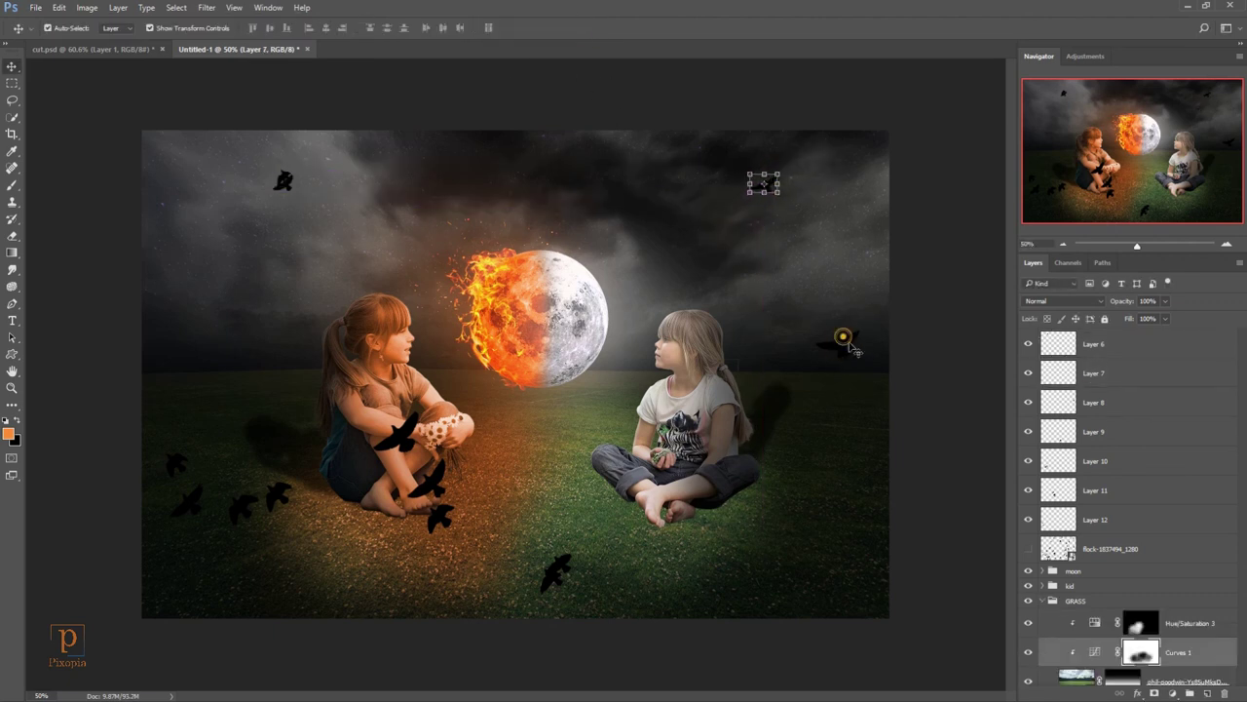
drag(846, 341, 624, 173)
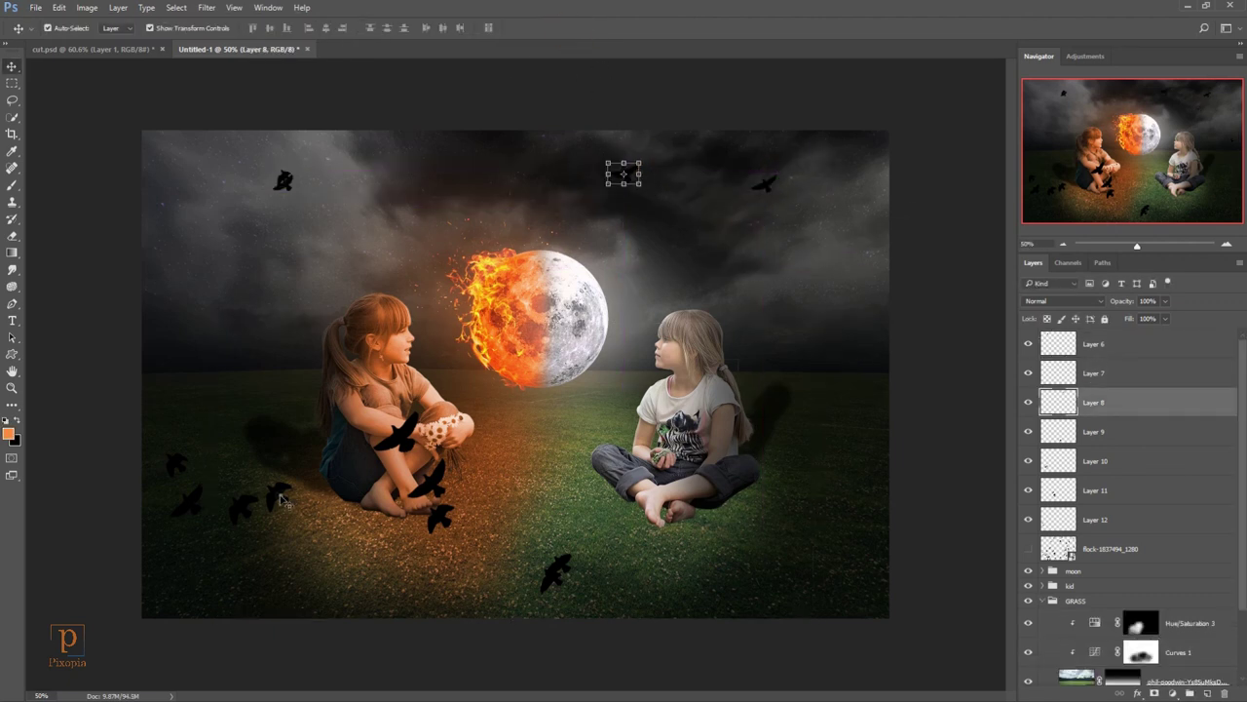
mouse_move(276, 474)
mouse_down()
mouse_move(222, 178)
mouse_move(237, 145)
mouse_move(234, 158)
mouse_up()
Step: Shrink the upper-left birds and move the bottom and lower-left birds up into the sky
key(ctrl+t)
click(573, 28)
drag(556, 573, 874, 167)
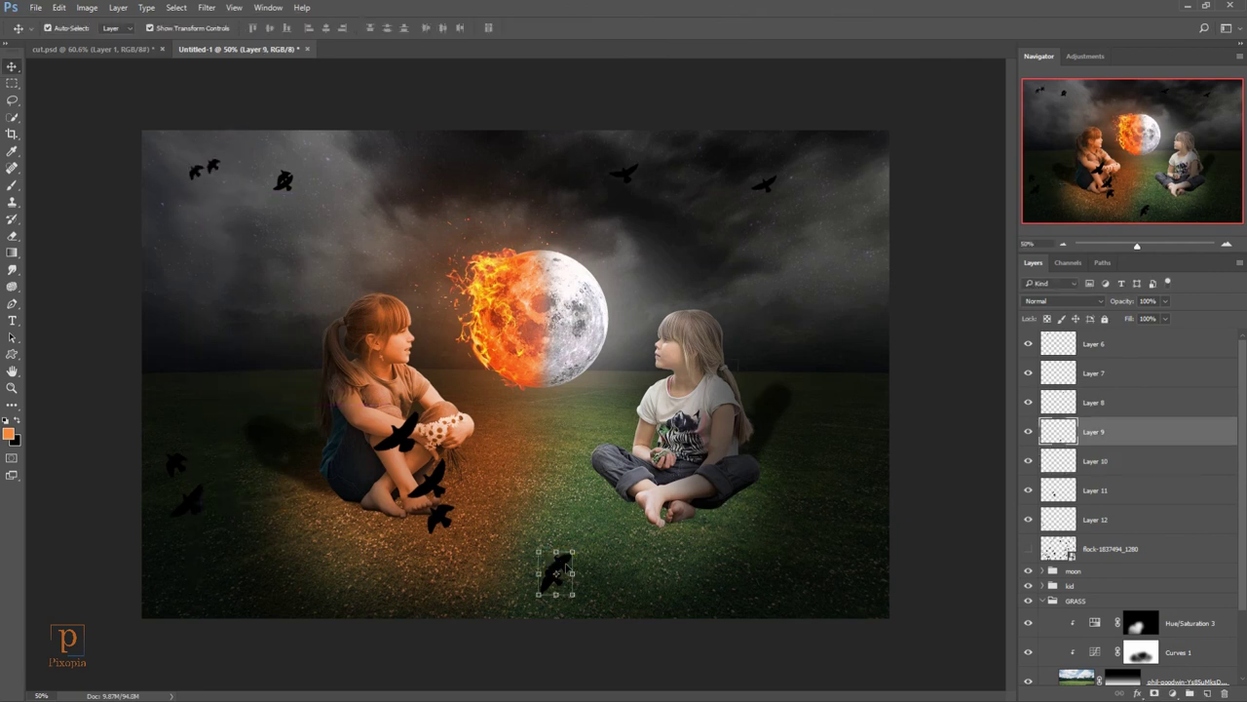
click(179, 453)
drag(195, 477, 242, 282)
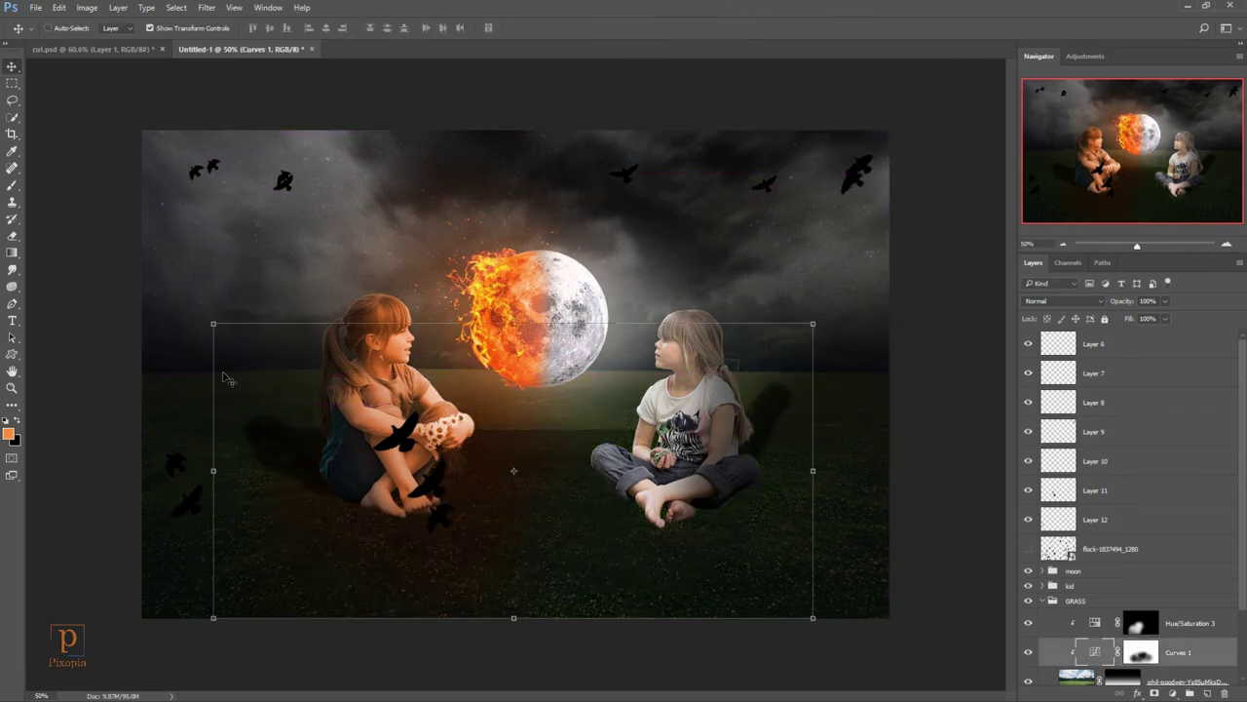
key(ctrl+z)
click(179, 472)
drag(179, 473, 467, 169)
key(ctrl+t)
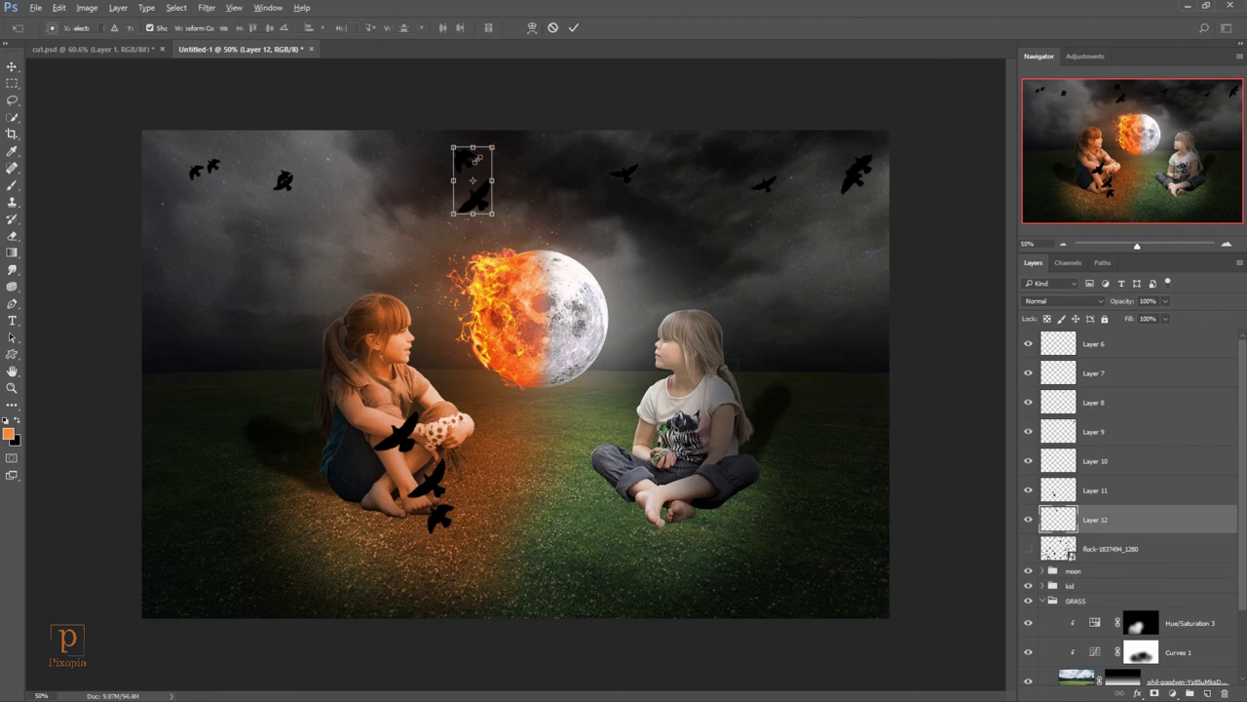
click(573, 28)
Step: Move the birds off the girl into the right sky, then select bird Layers 6 through 12
mouse_move(429, 479)
mouse_down()
mouse_move(805, 273)
mouse_move(814, 246)
mouse_move(845, 228)
mouse_up()
key(ctrl+t)
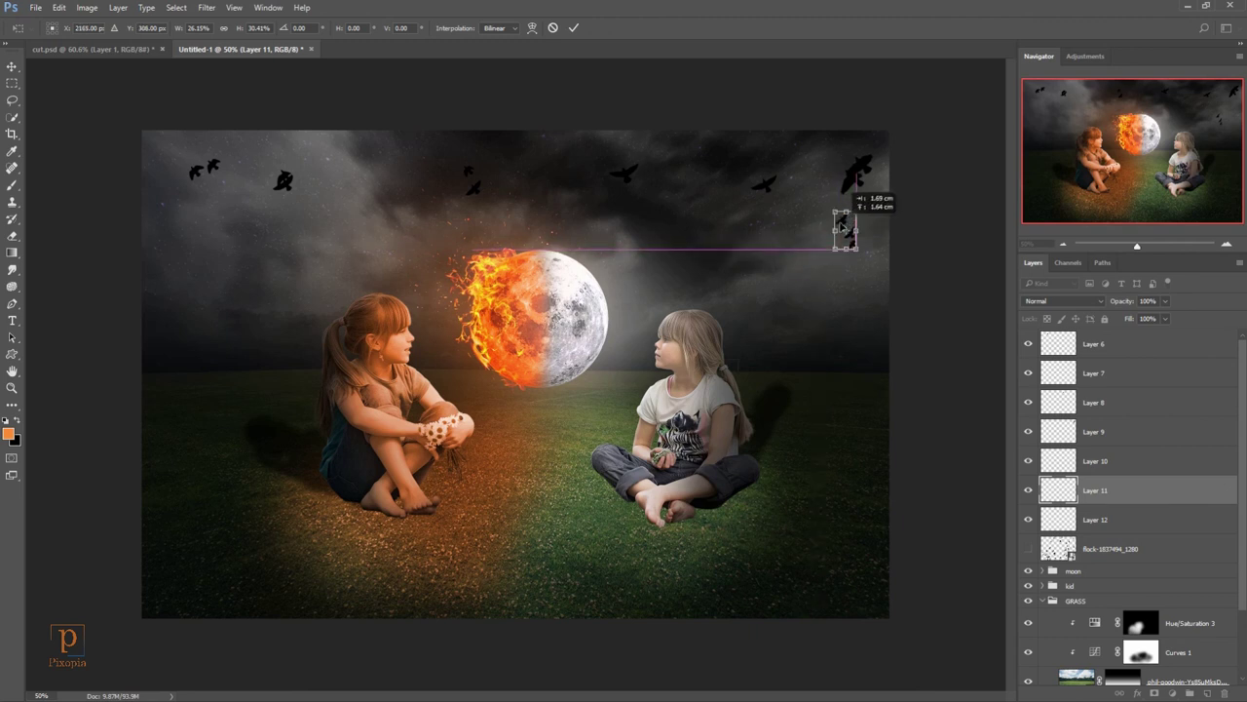
click(573, 27)
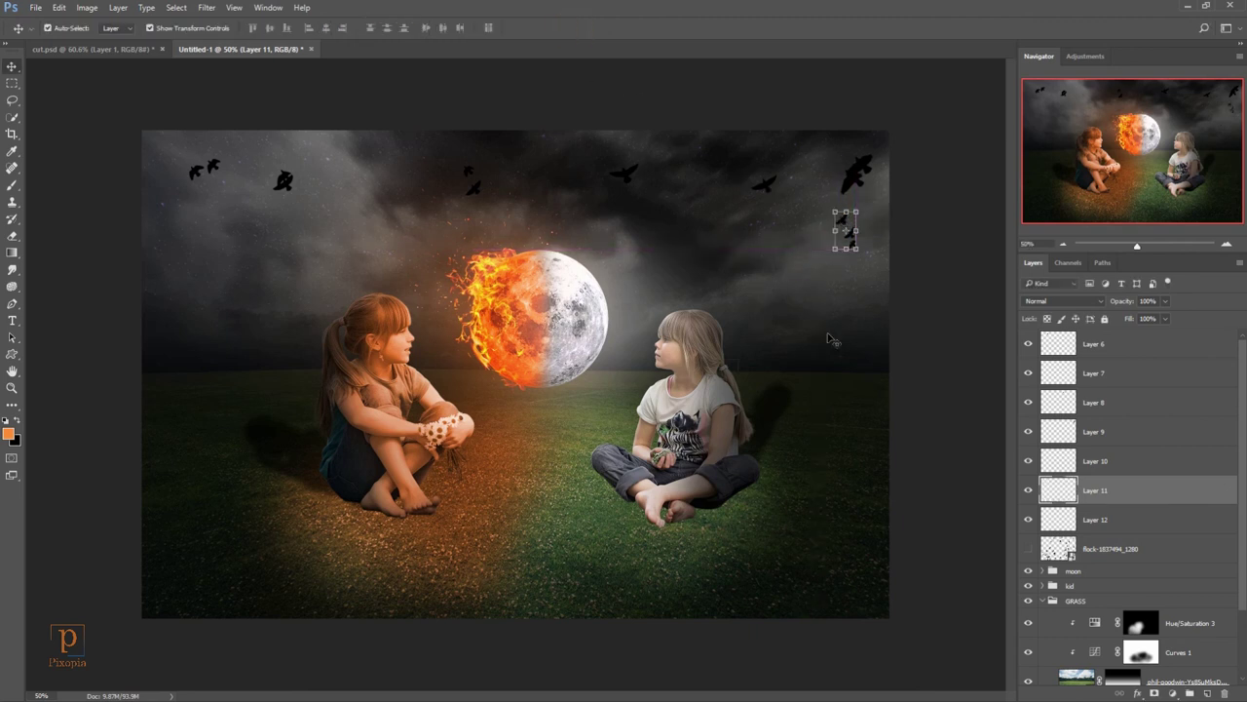
click(1105, 343)
shift+click(1125, 526)
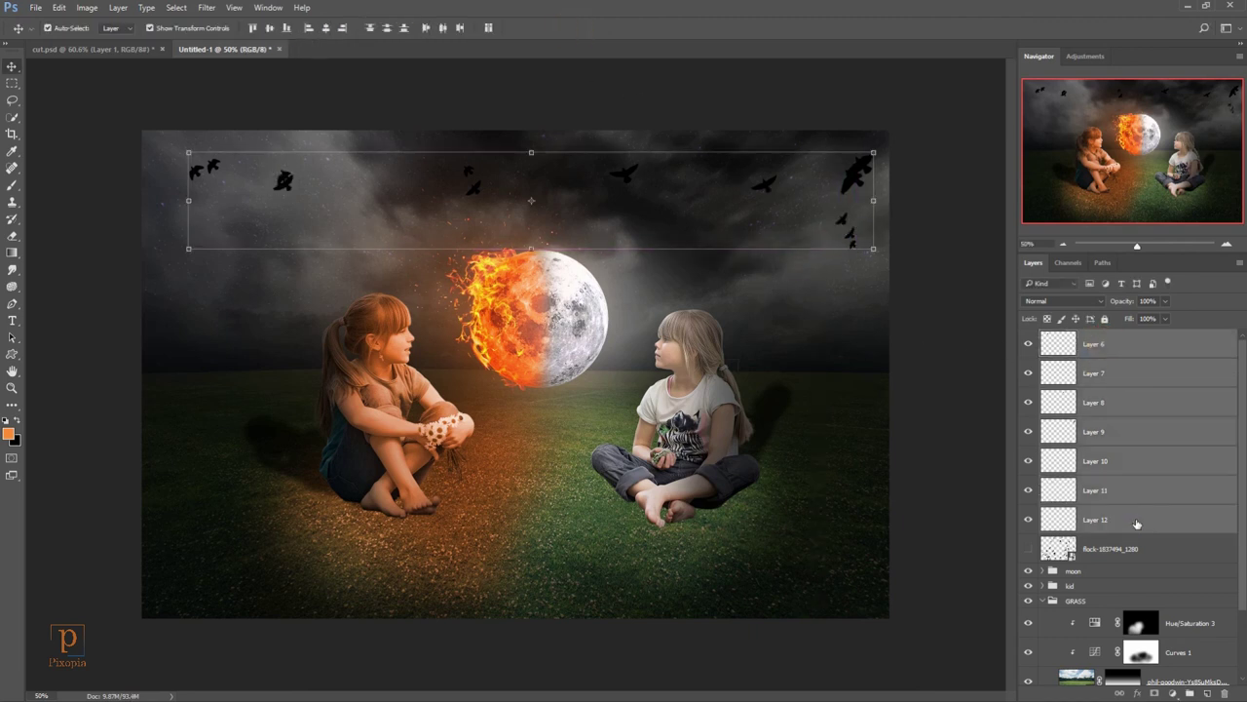
Step: Merge the bird layers into Layer 6 and apply a 3.5-pixel Gaussian Blur
right_click(1136, 525)
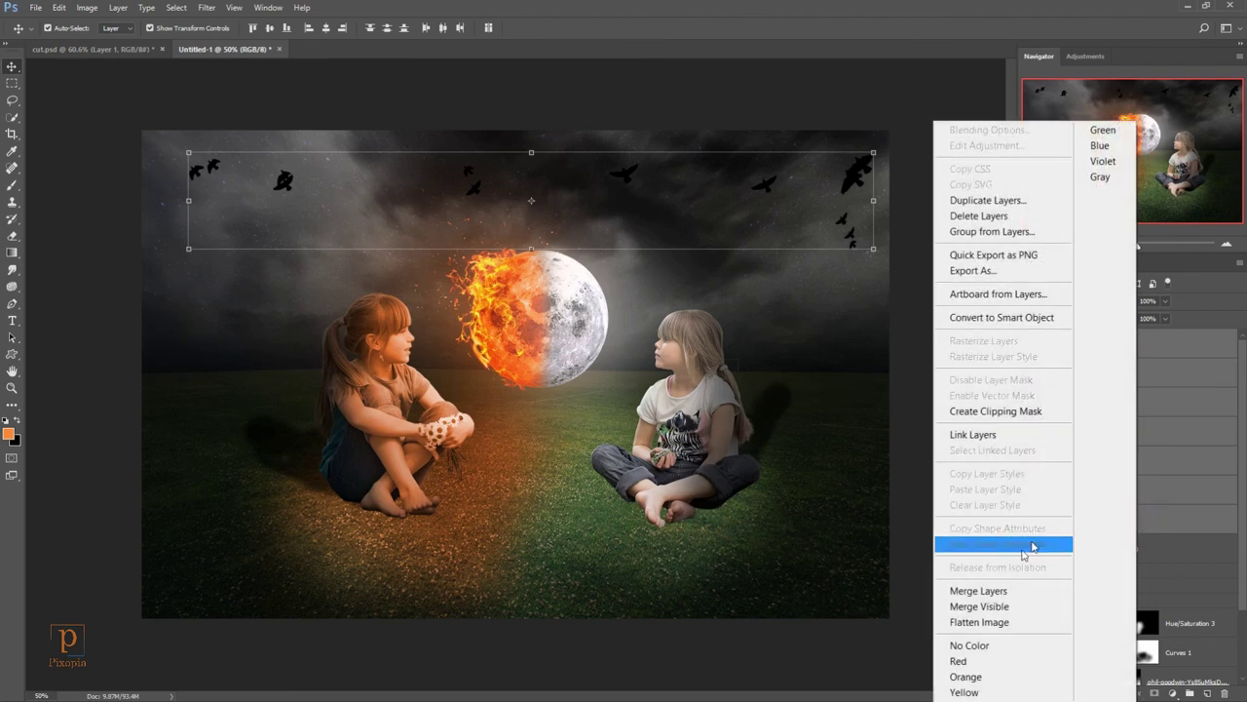
click(979, 591)
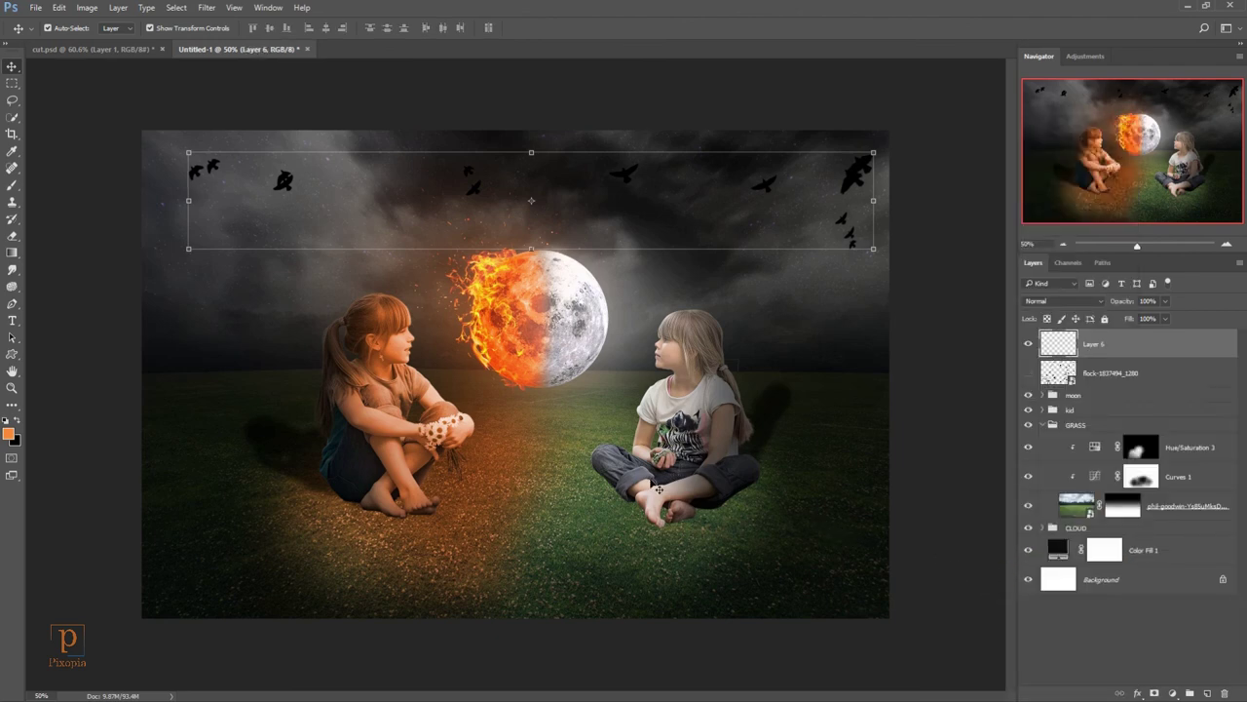
click(206, 7)
mouse_move(302, 188)
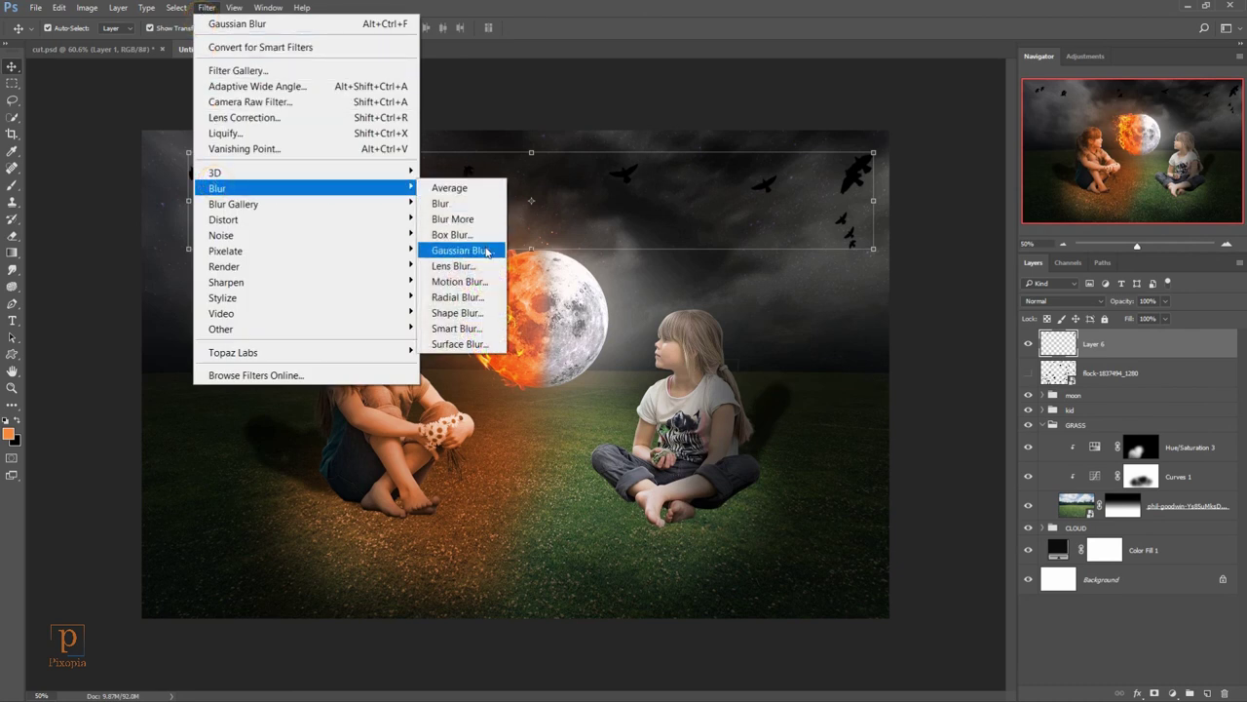
click(485, 250)
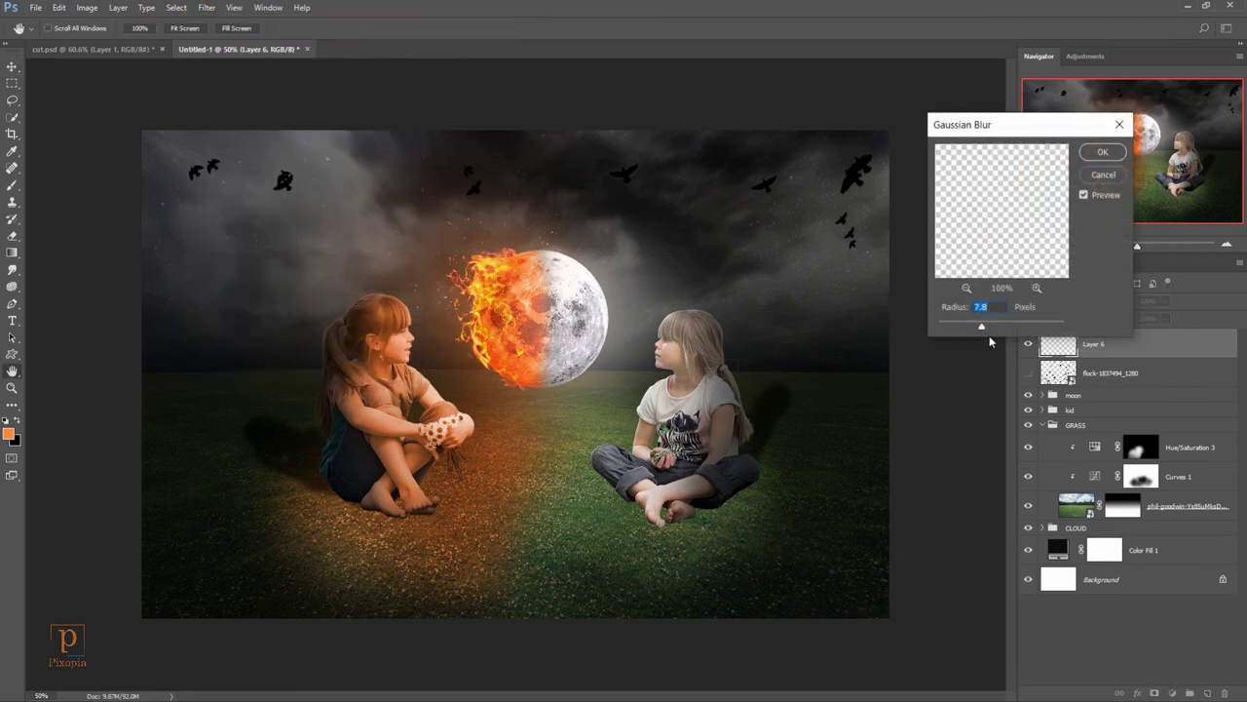
click(981, 327)
drag(981, 328, 961, 331)
click(1104, 152)
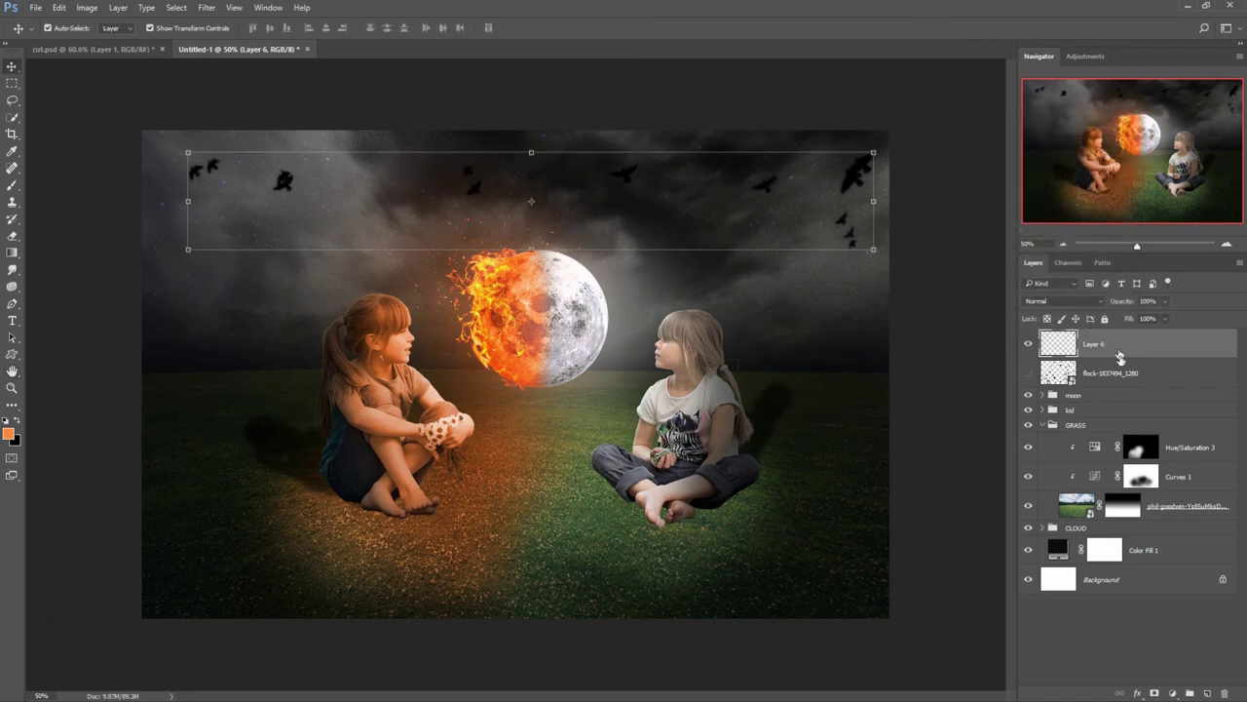
Step: On a new Screen-mode layer, brush soft orange glow around the fiery moon and the left girl's head
click(1207, 692)
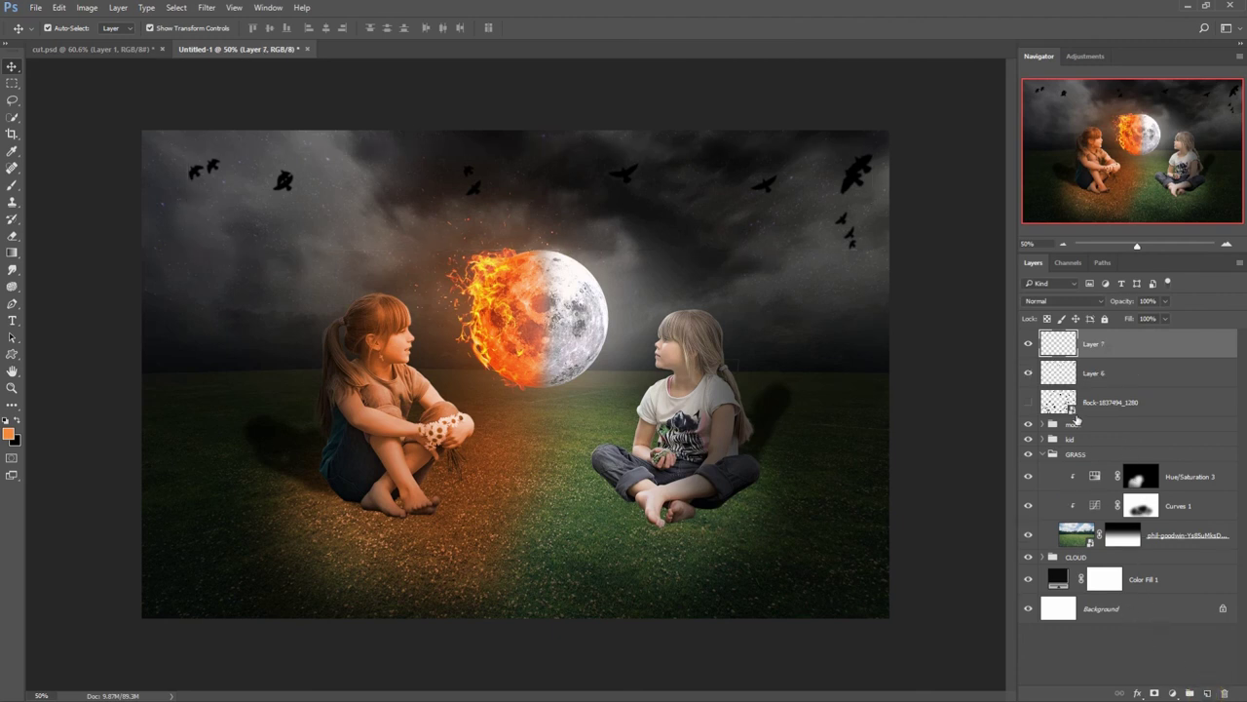
click(1060, 306)
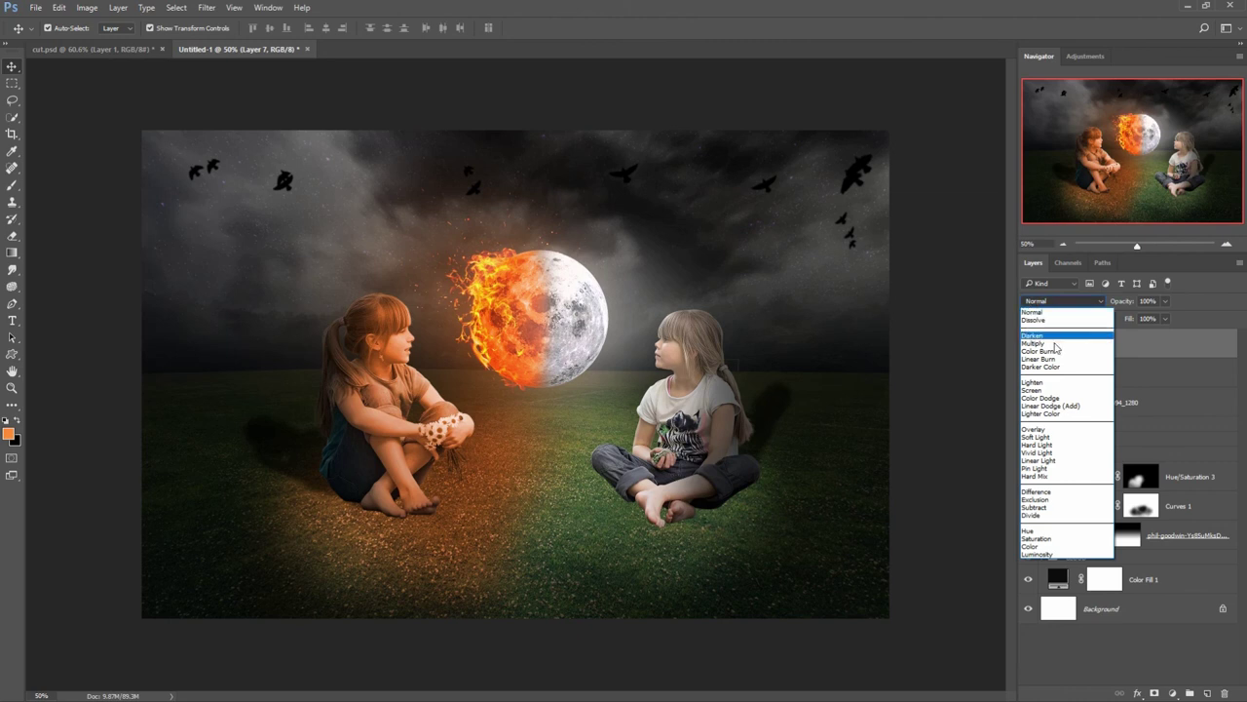
click(1048, 391)
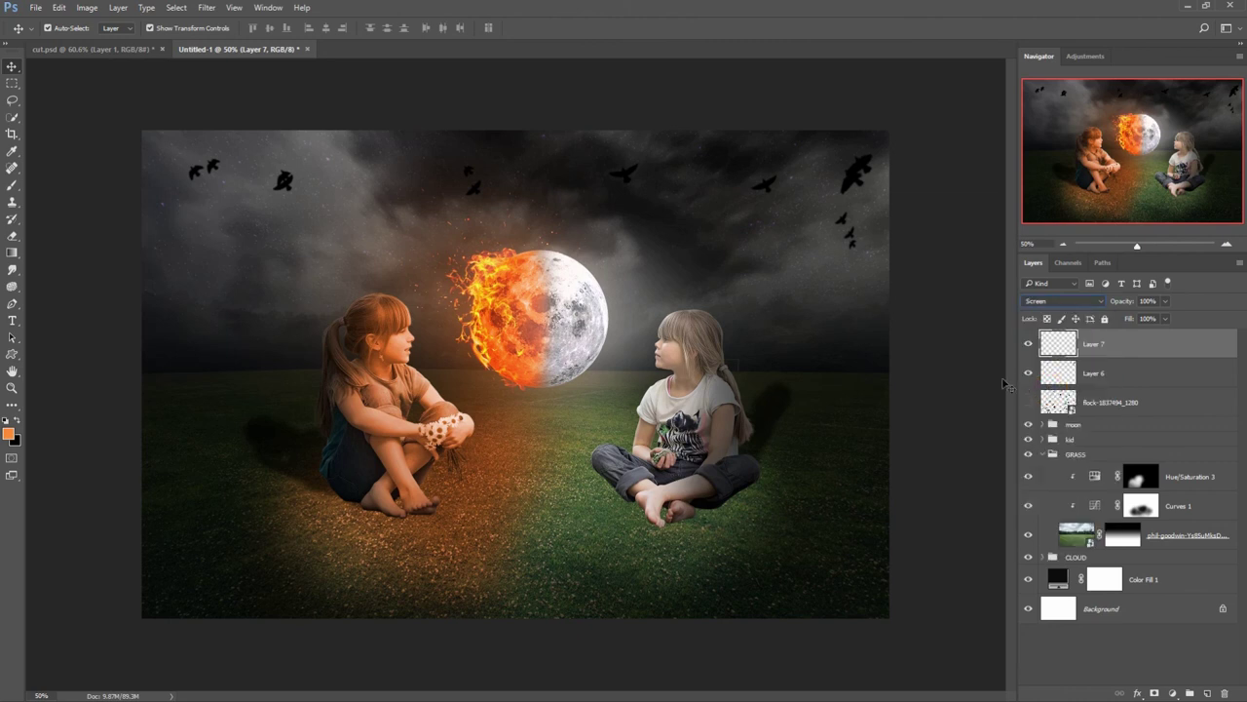
click(13, 185)
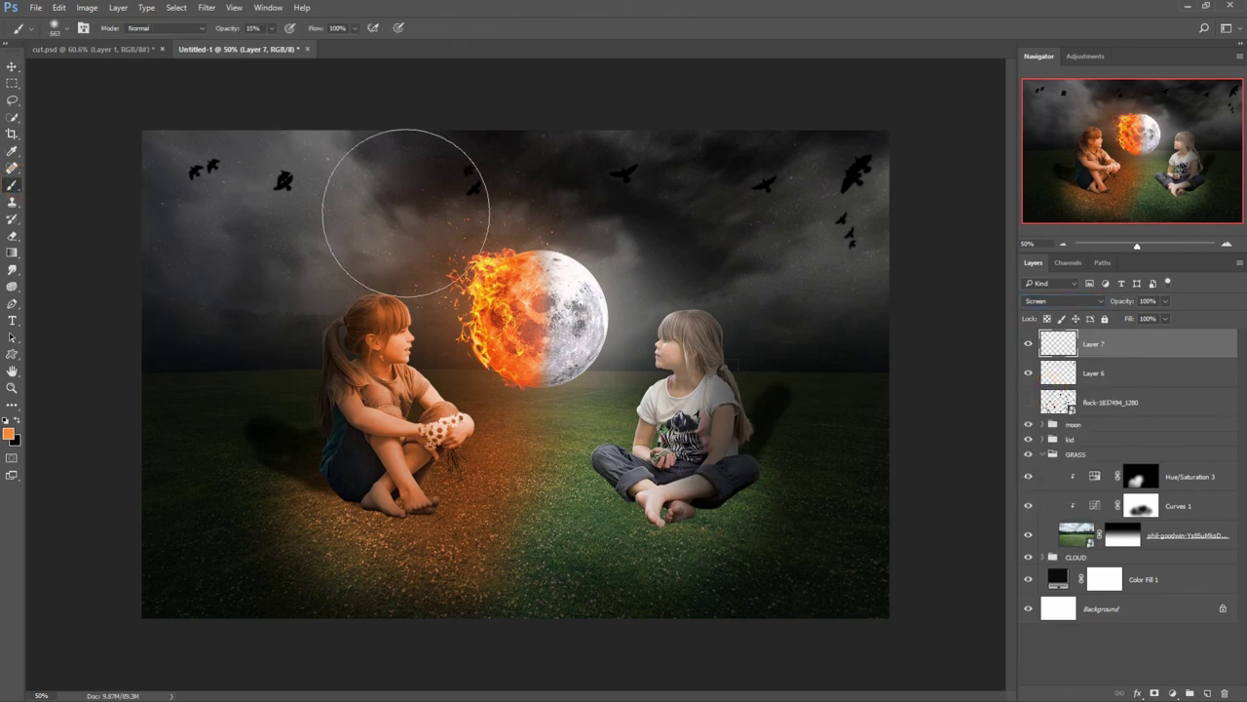
right_click(592, 227)
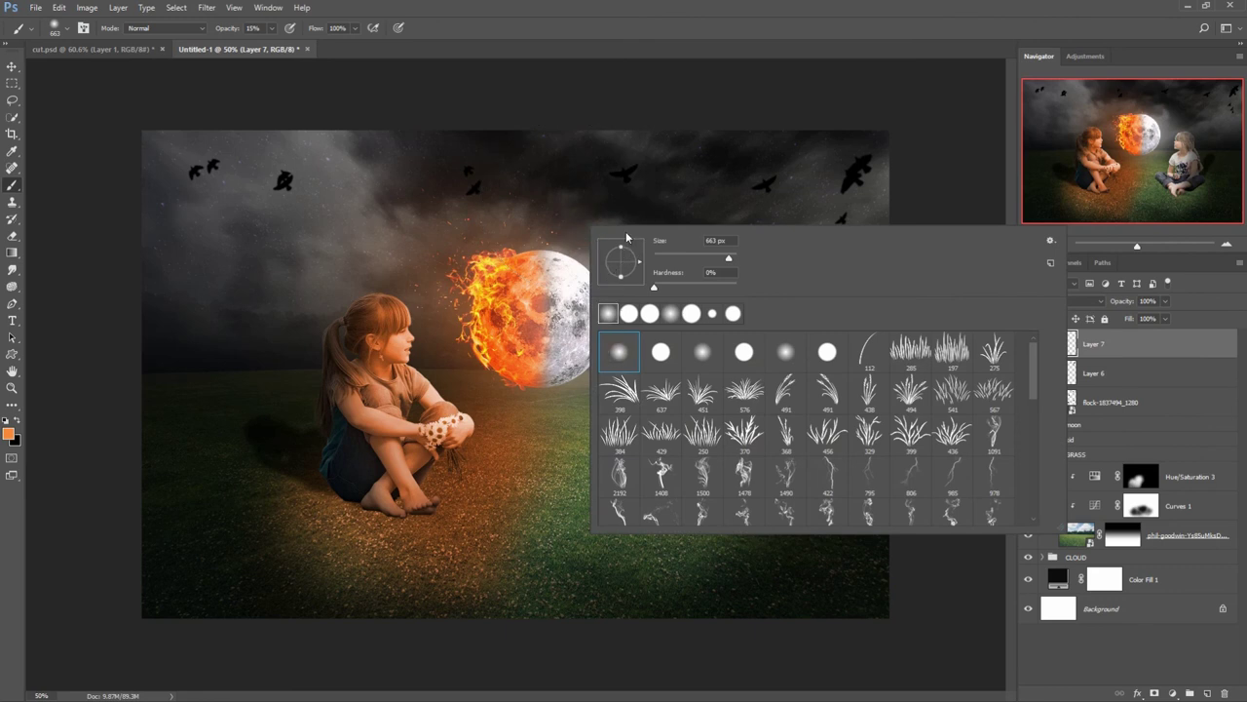
click(669, 21)
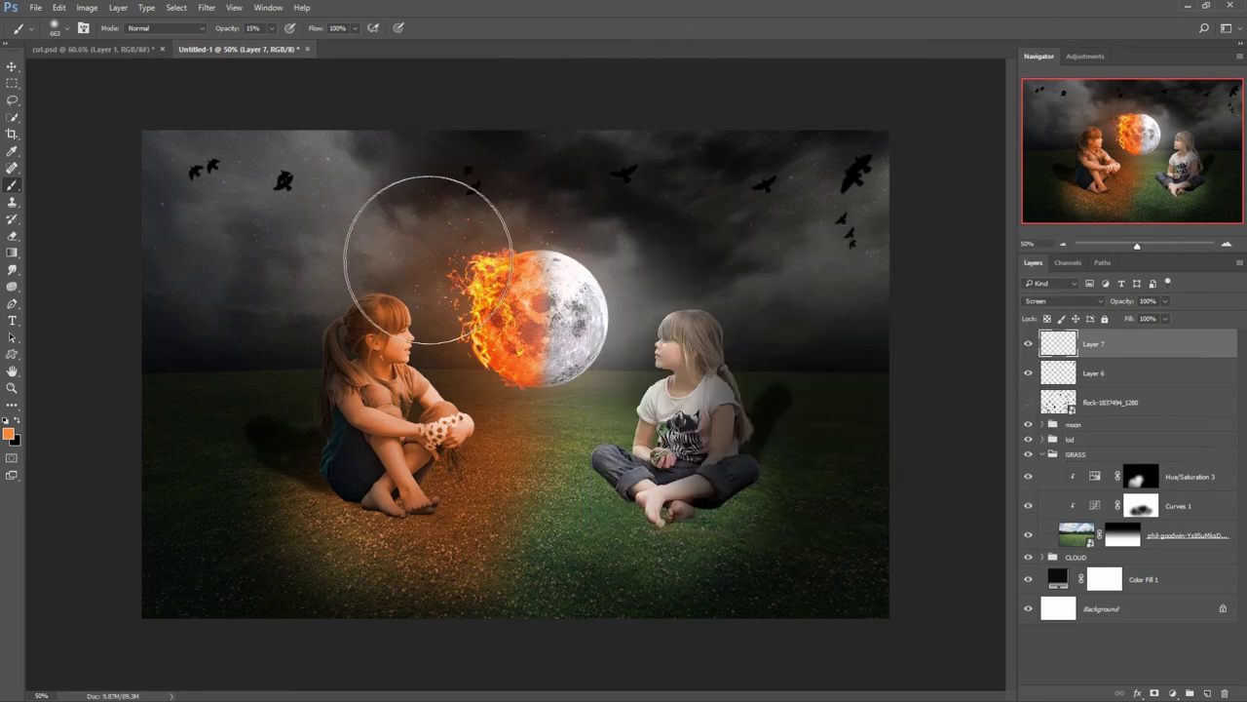
drag(419, 252, 418, 279)
click(395, 294)
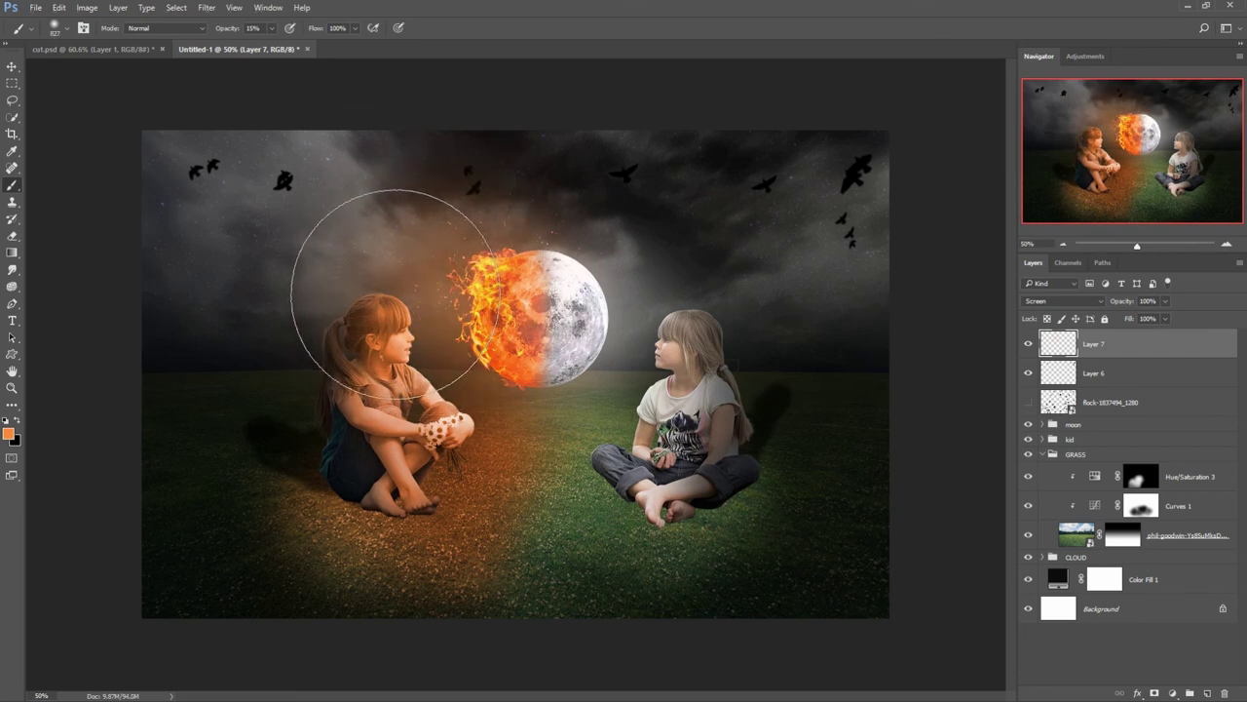
drag(376, 214, 361, 284)
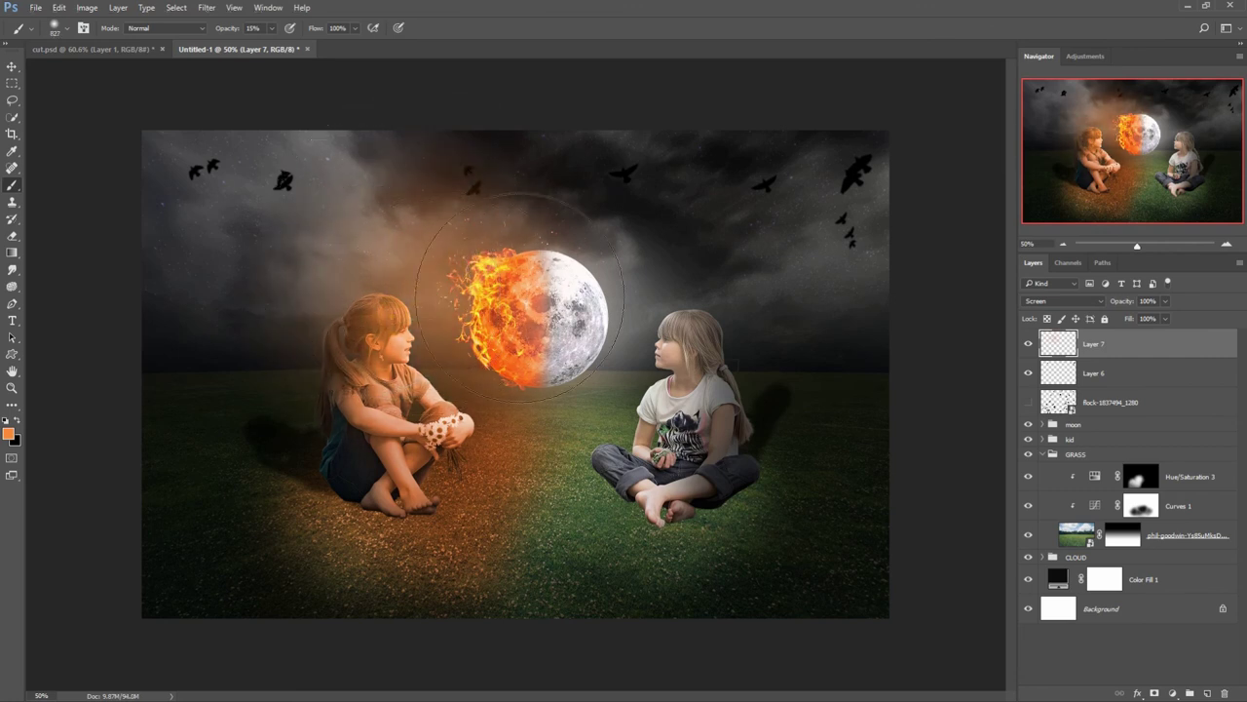
Step: On new Layer 8, paint a soft white (#ffffff) glow around the moon's silver side and right girl
click(1207, 693)
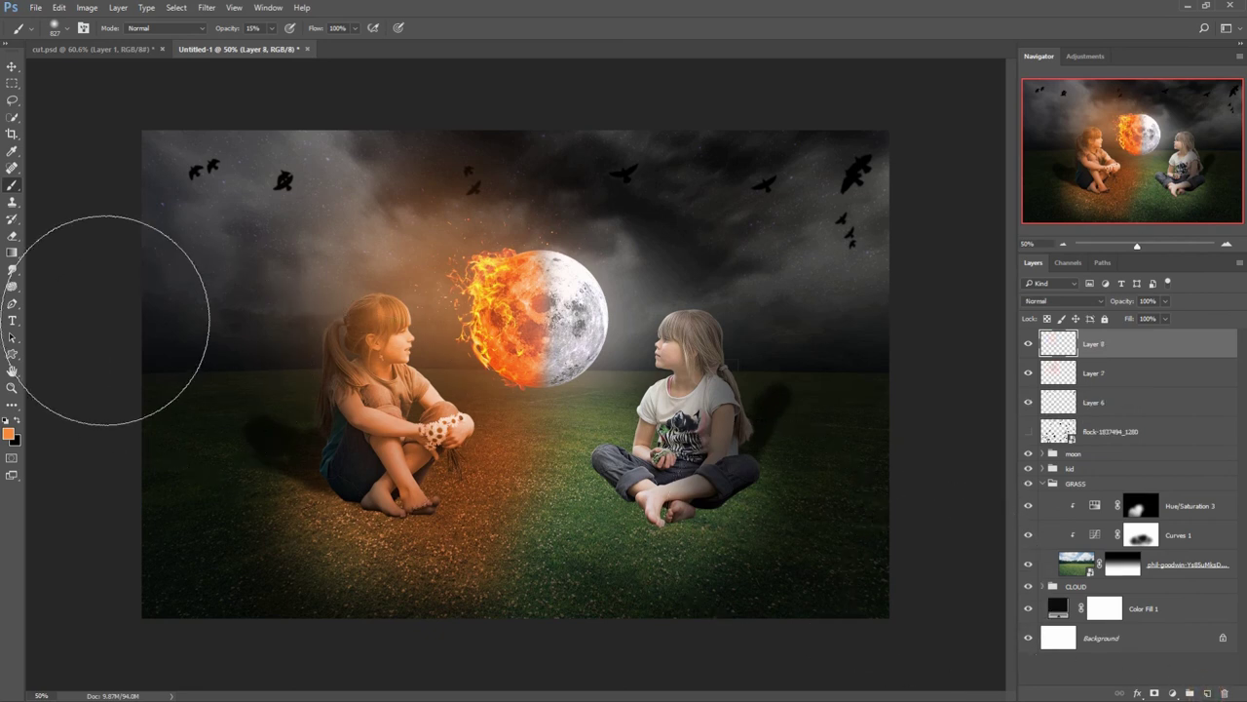
click(9, 435)
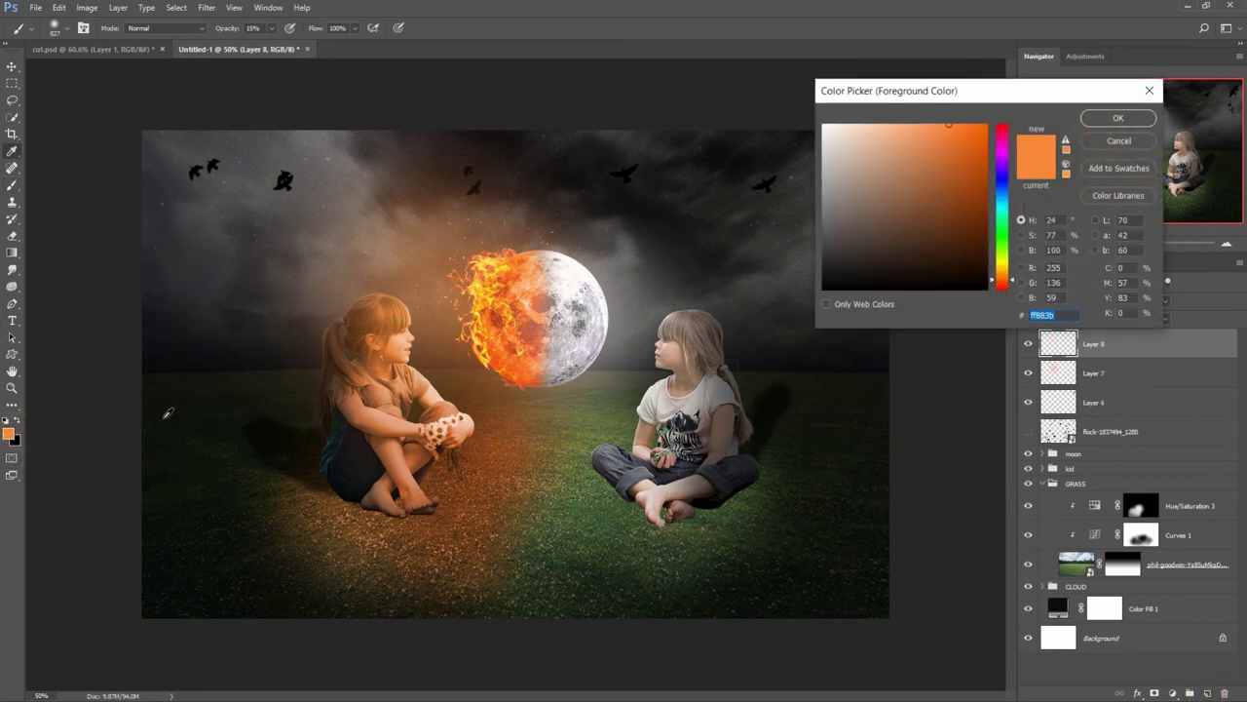
click(824, 126)
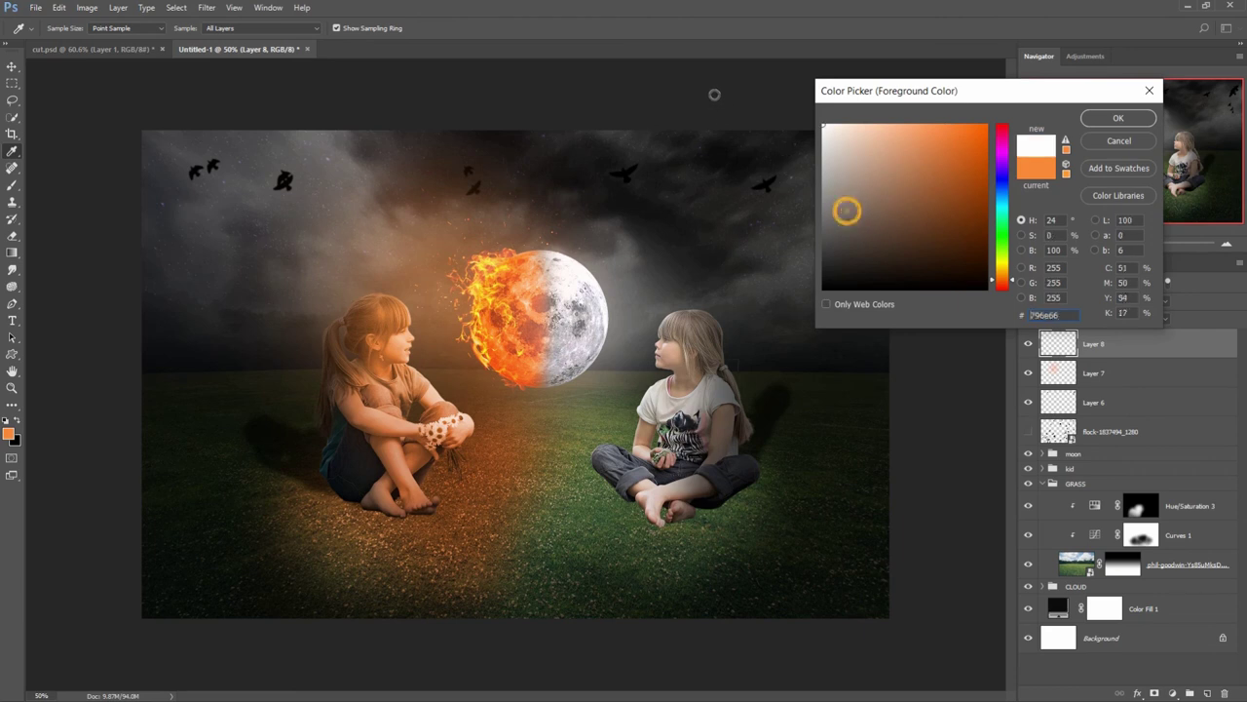
click(1102, 121)
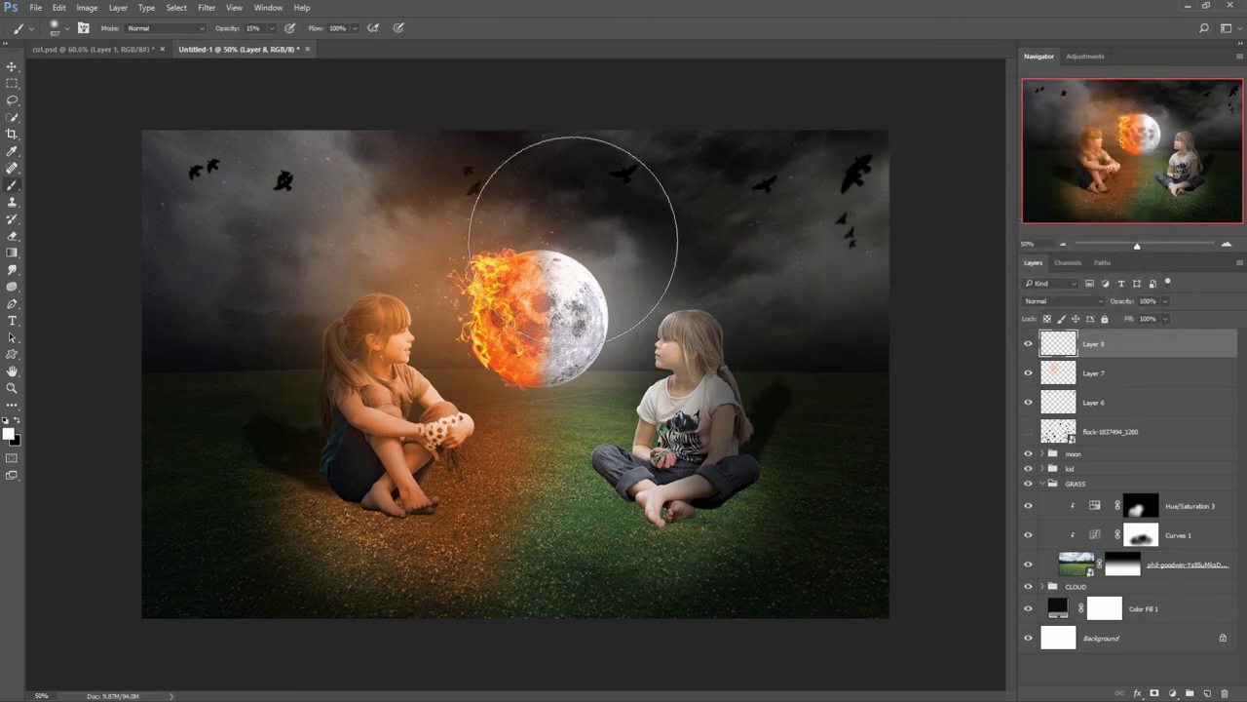
drag(573, 239, 623, 360)
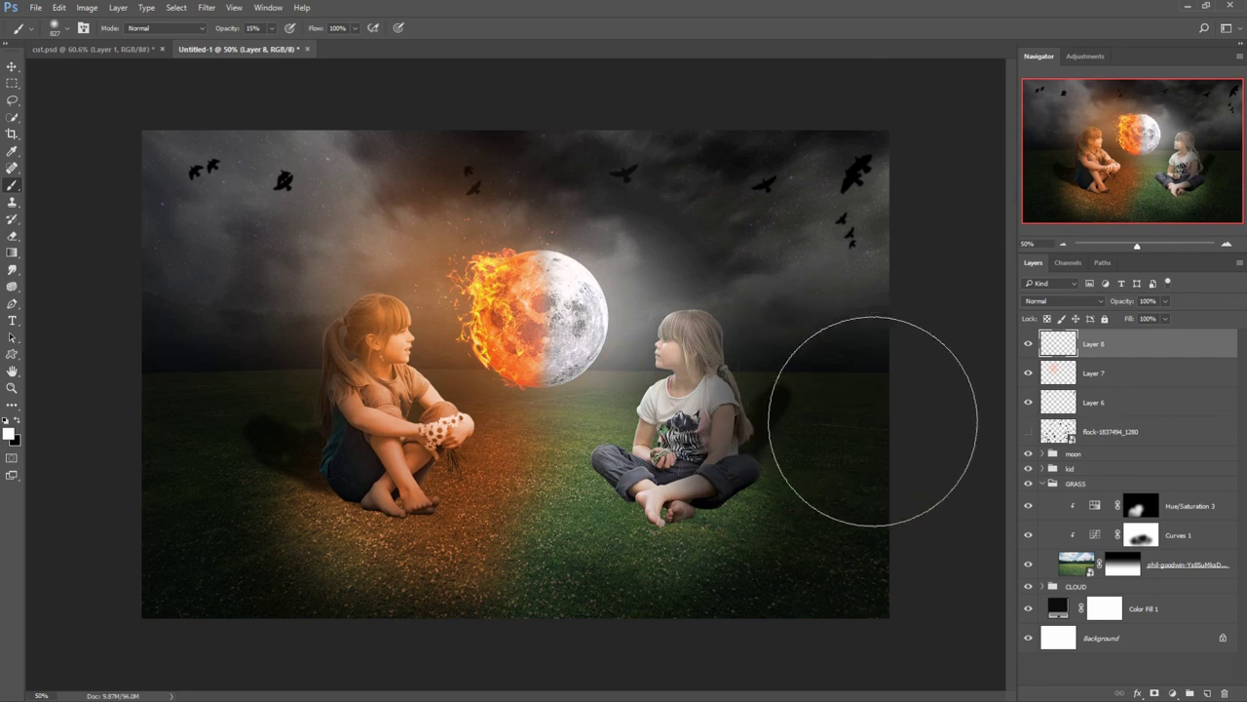
click(1170, 692)
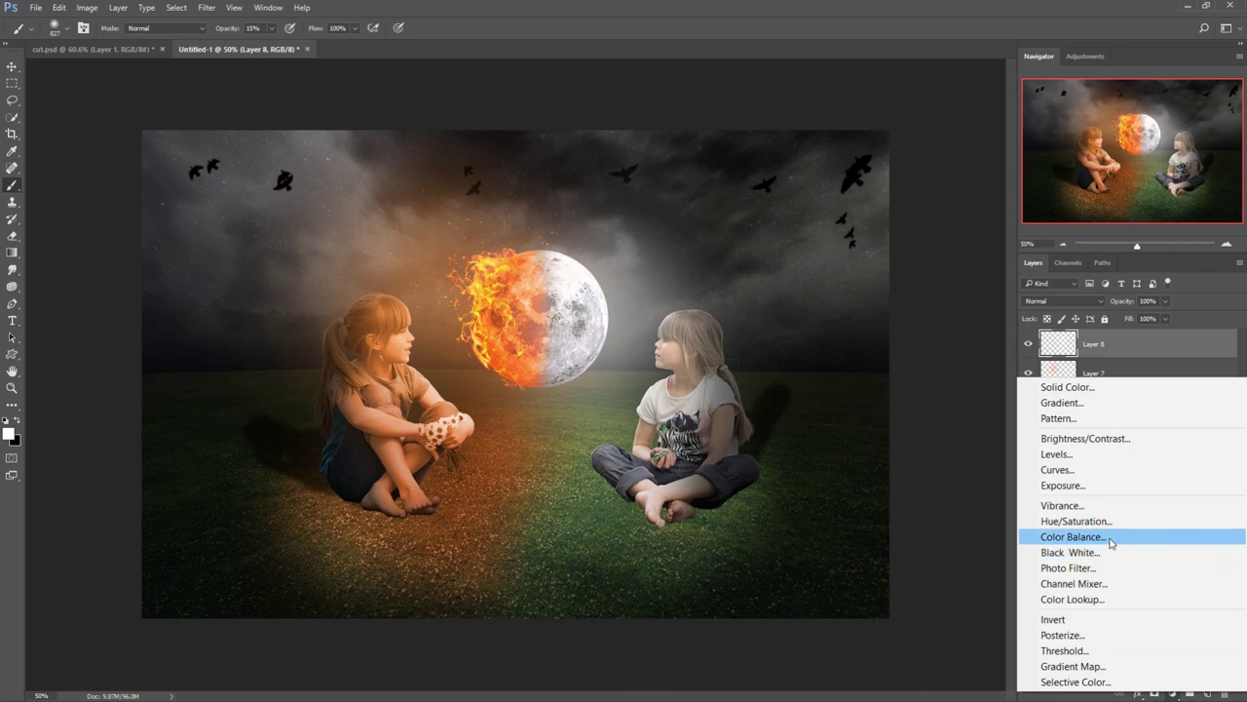
Step: Add a Color Balance layer with midtones Cyan–Red -7 and Yellow–Blue +18
click(1111, 537)
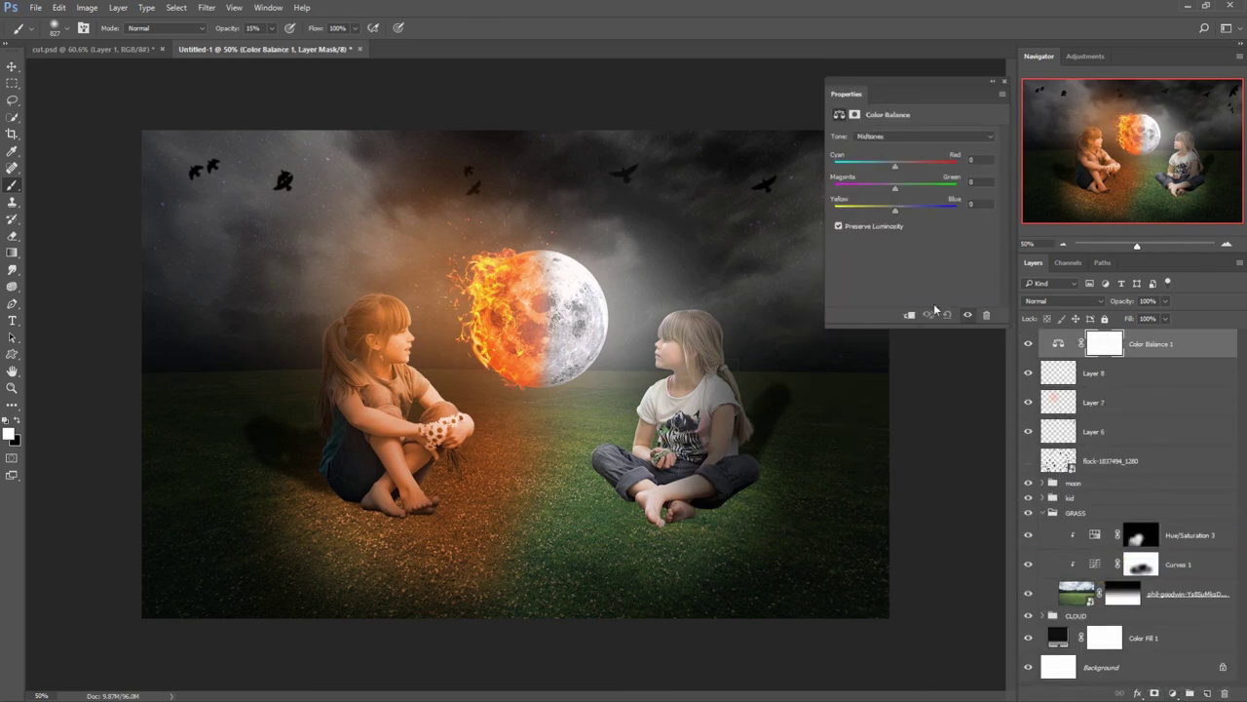
drag(895, 166, 893, 168)
drag(893, 215, 899, 216)
drag(904, 211, 907, 215)
drag(889, 168, 892, 169)
click(1003, 82)
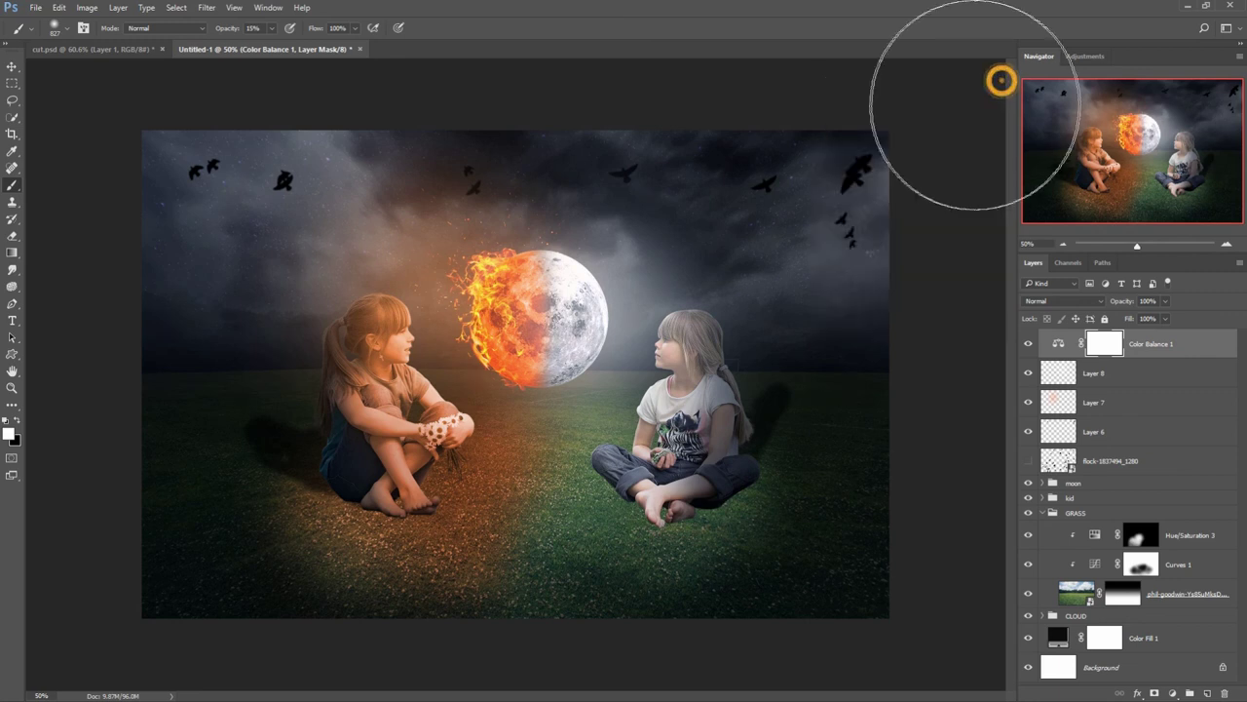
click(12, 85)
scroll(666, 220, up, 1)
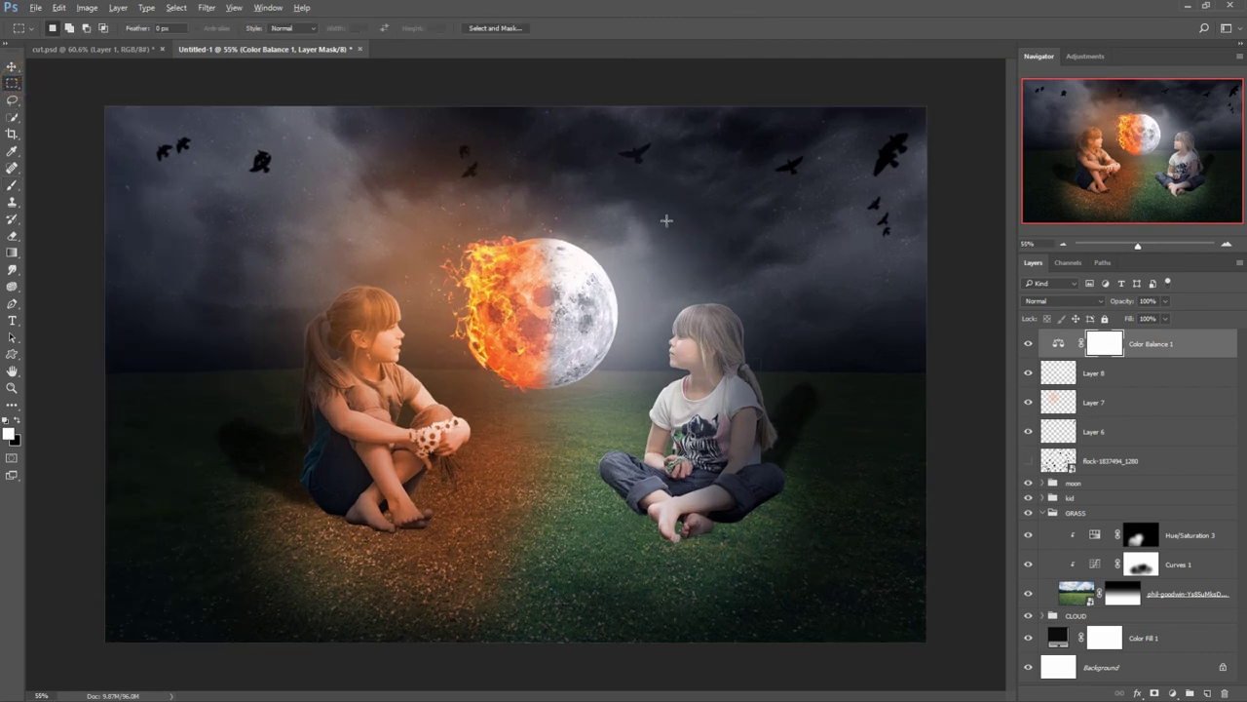
scroll(666, 220, up, 1)
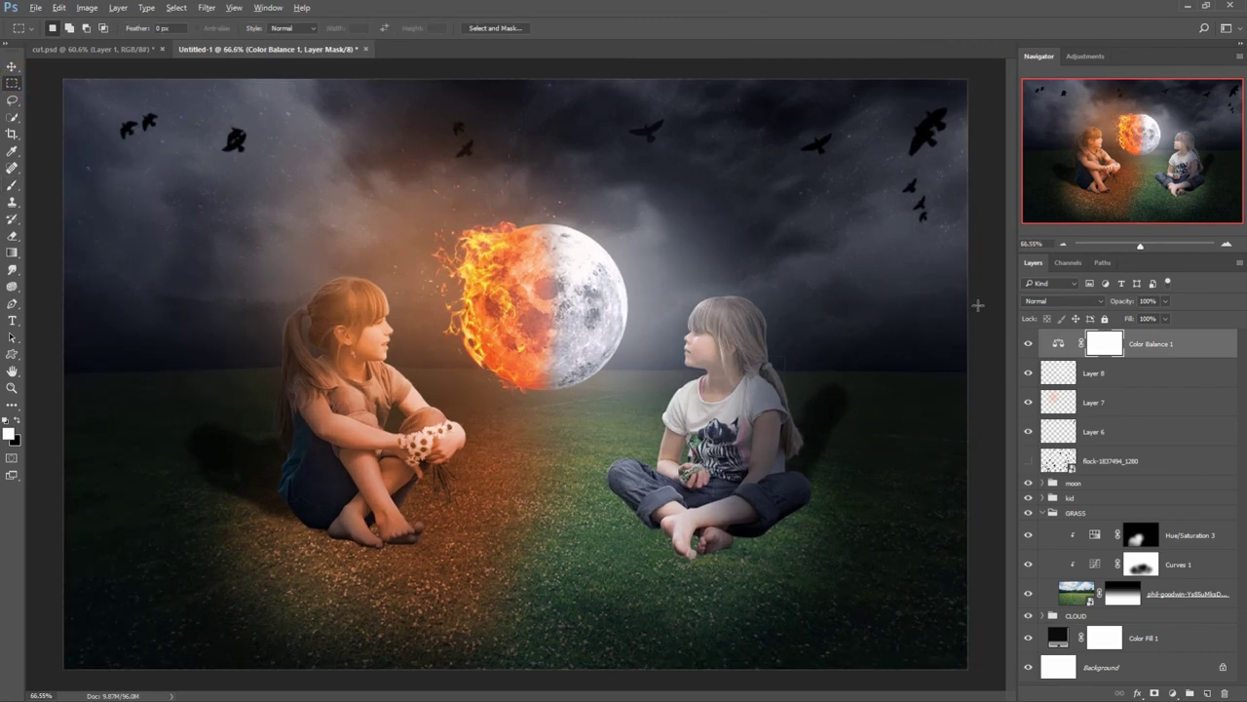